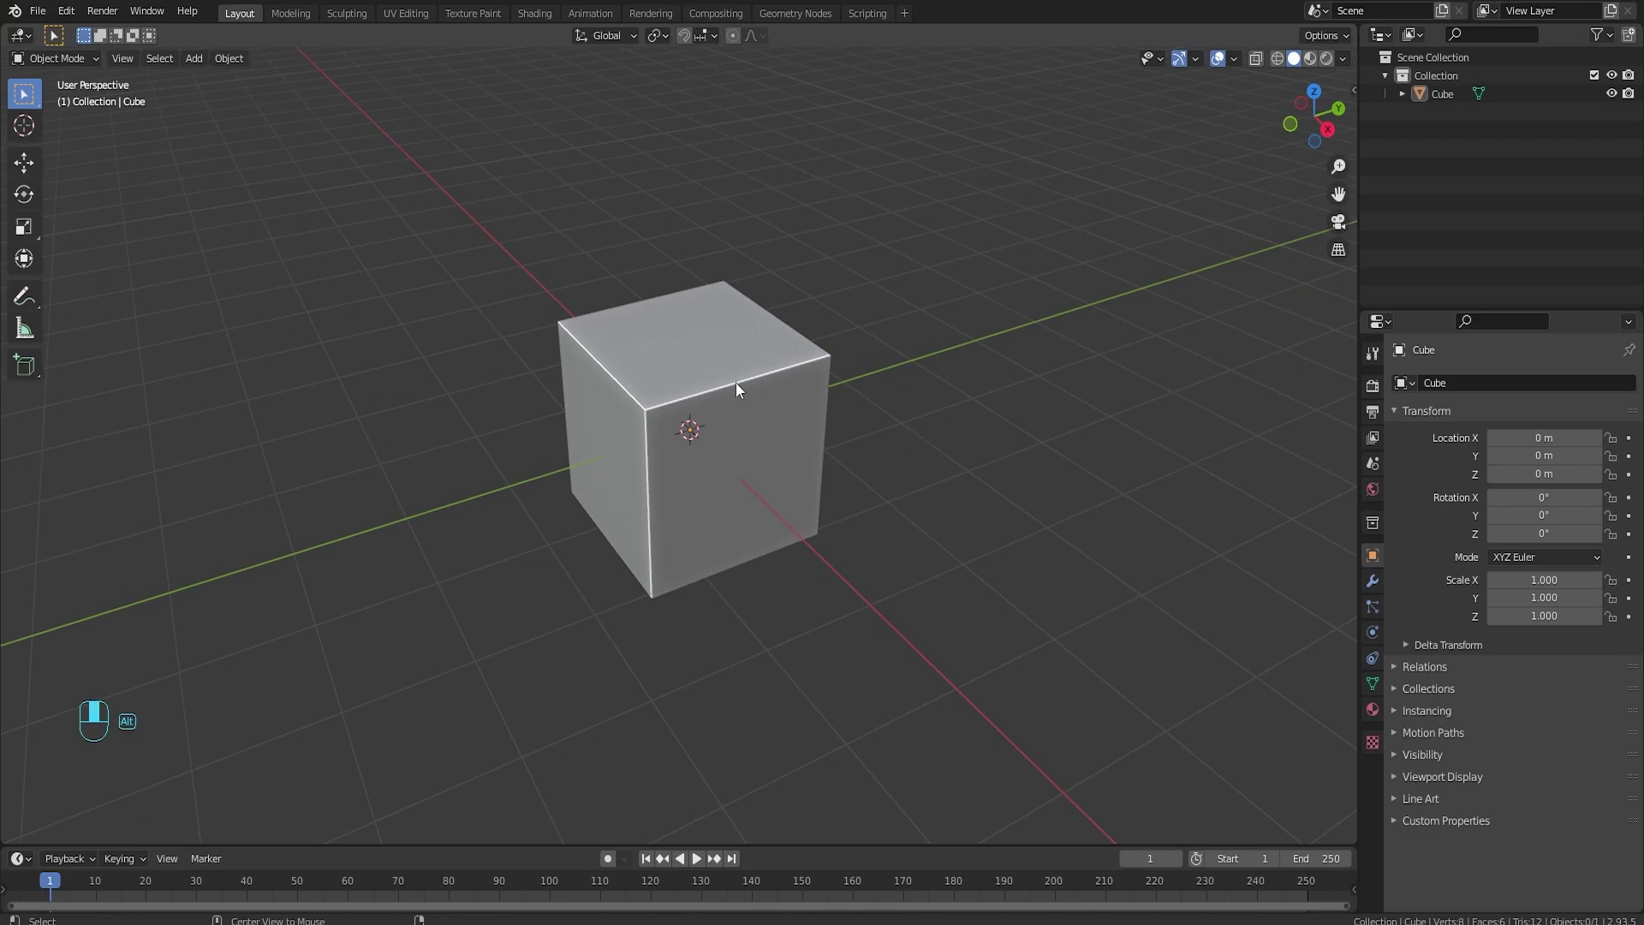
Step: Switch to the front view and bring in the white logo image as a reference beside the cube
key("KP_1")
middle_click_drag(915, 372, 835, 359, "shift")
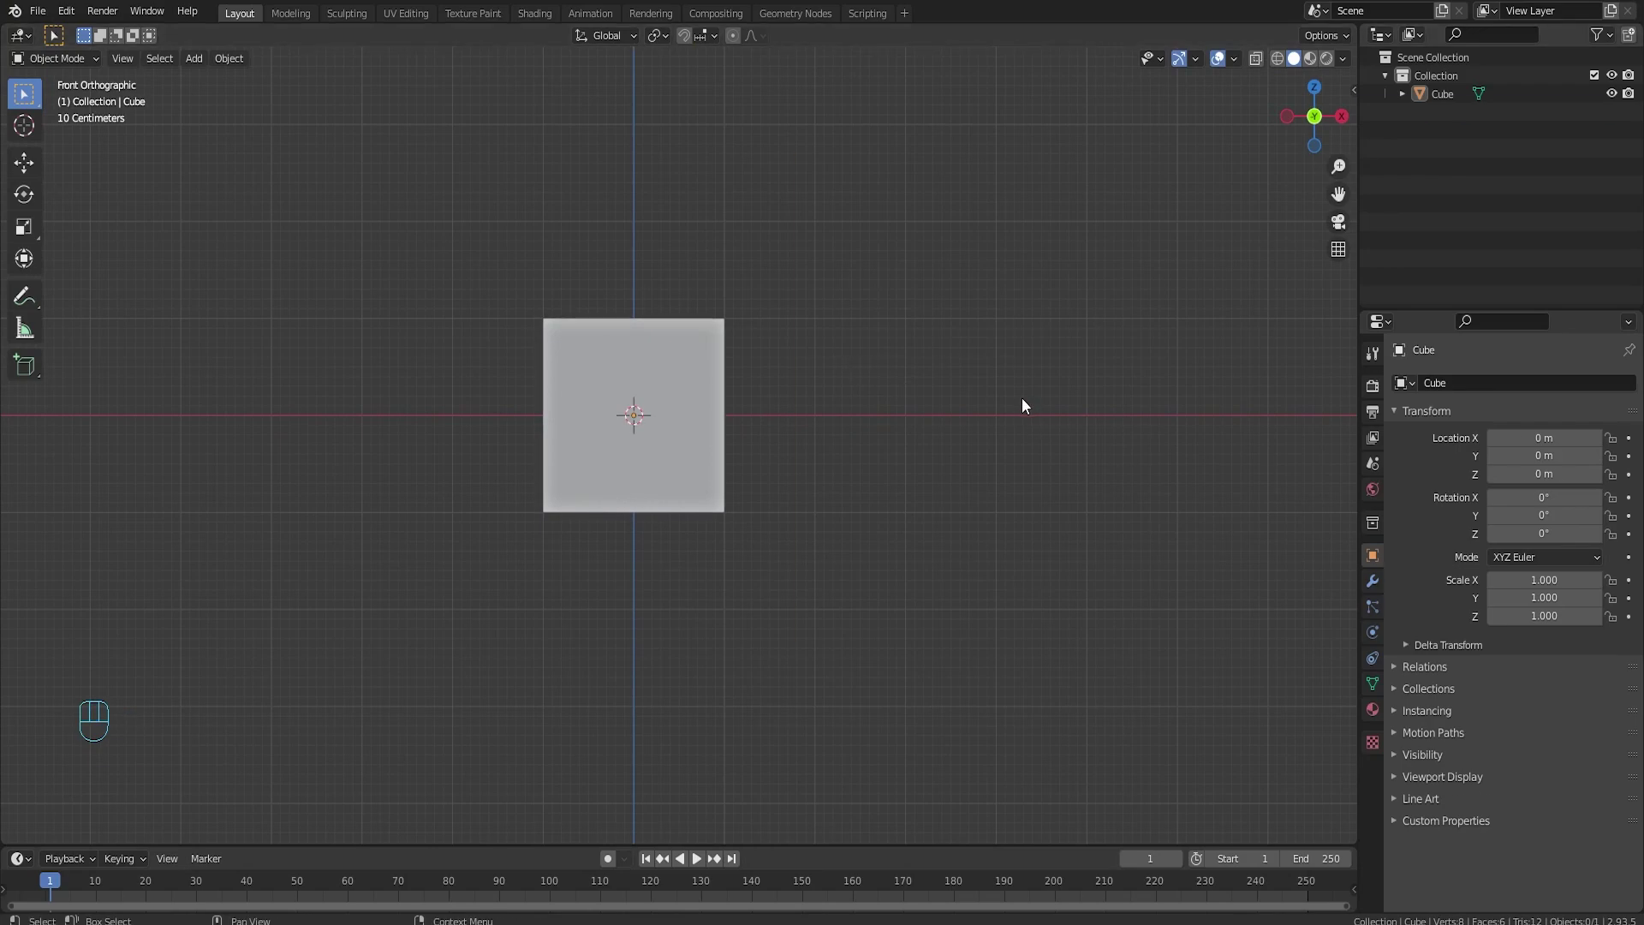
left_click_drag(1022, 398, 1022, 399)
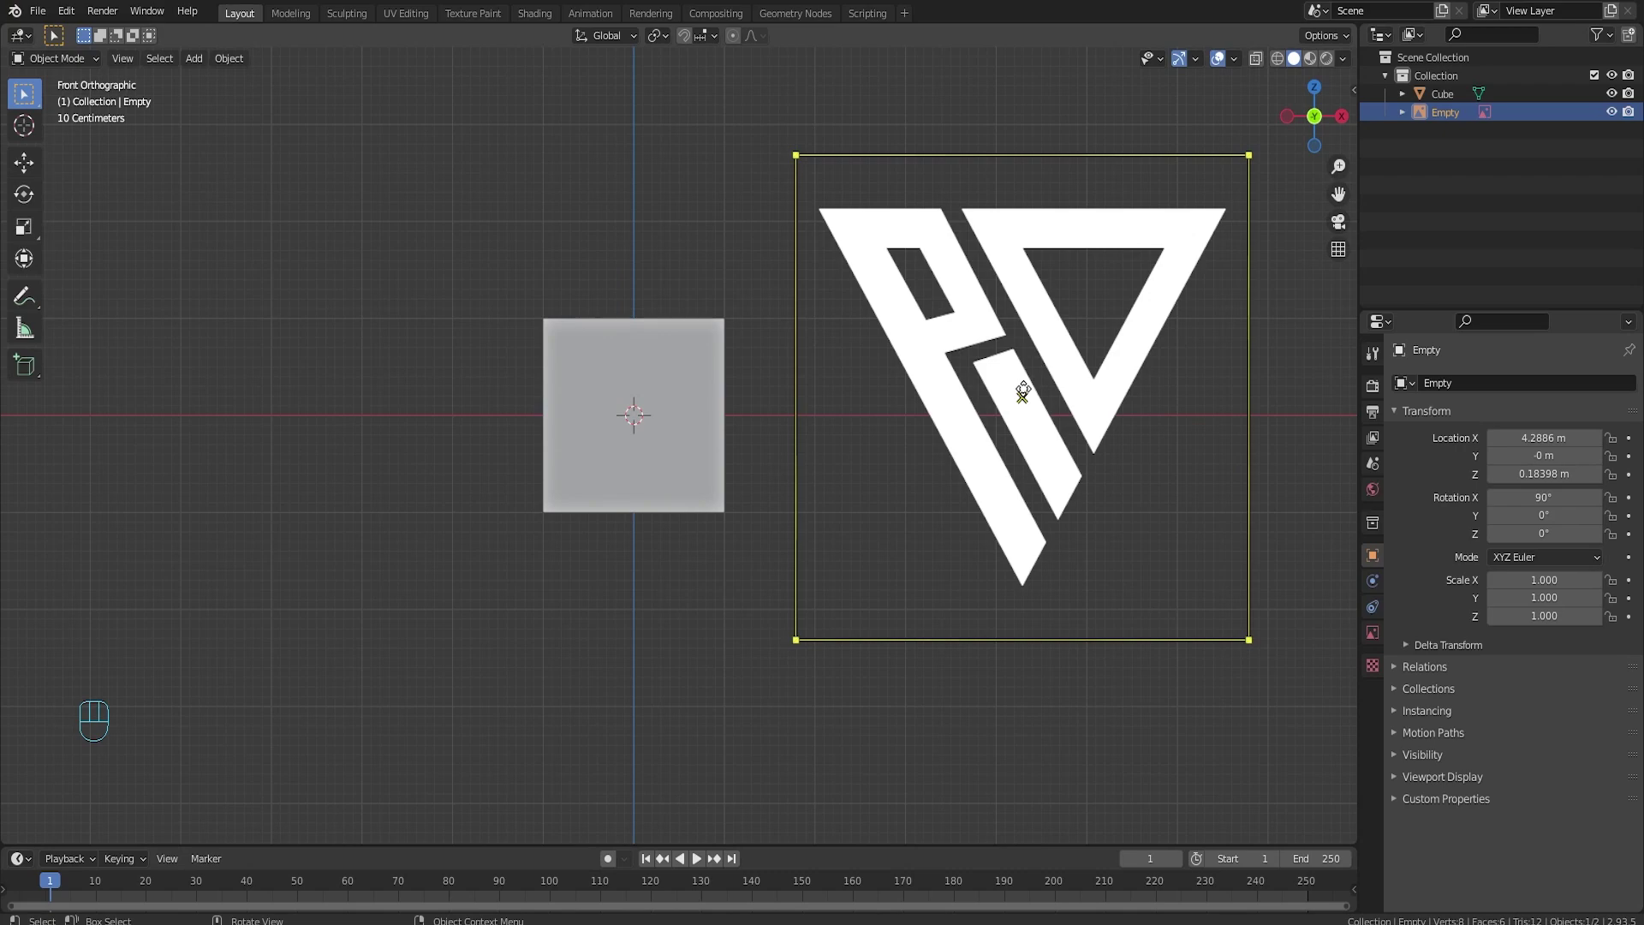
left_click(1023, 393)
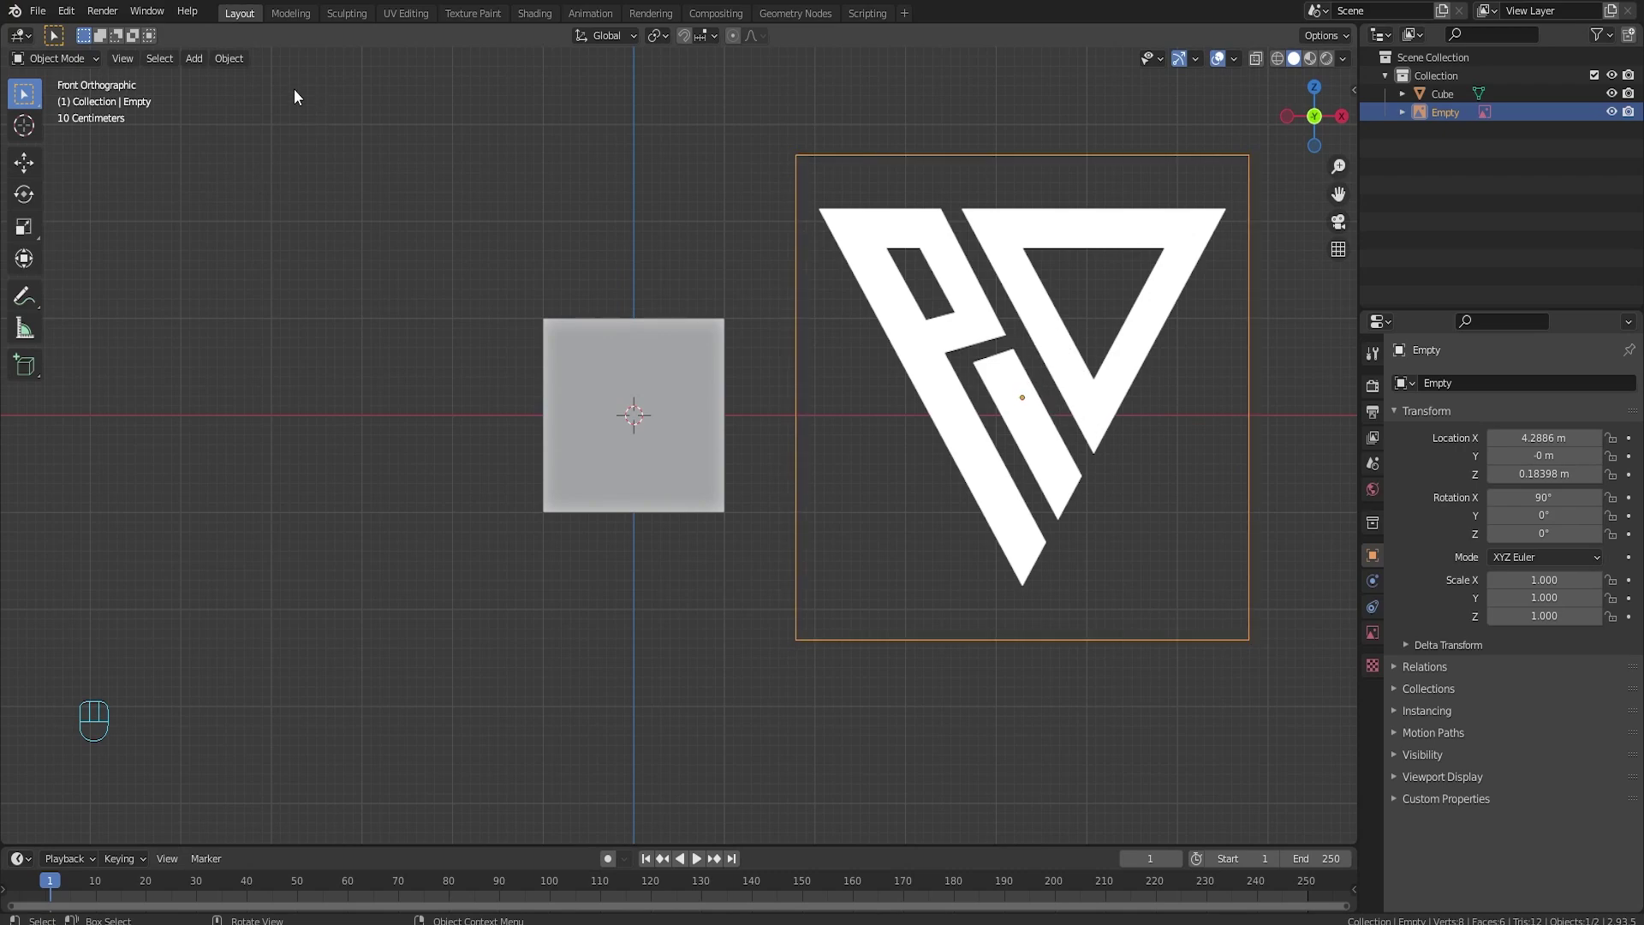
Step: Move the logo reference image onto the world origin, behind the cube
key("g")
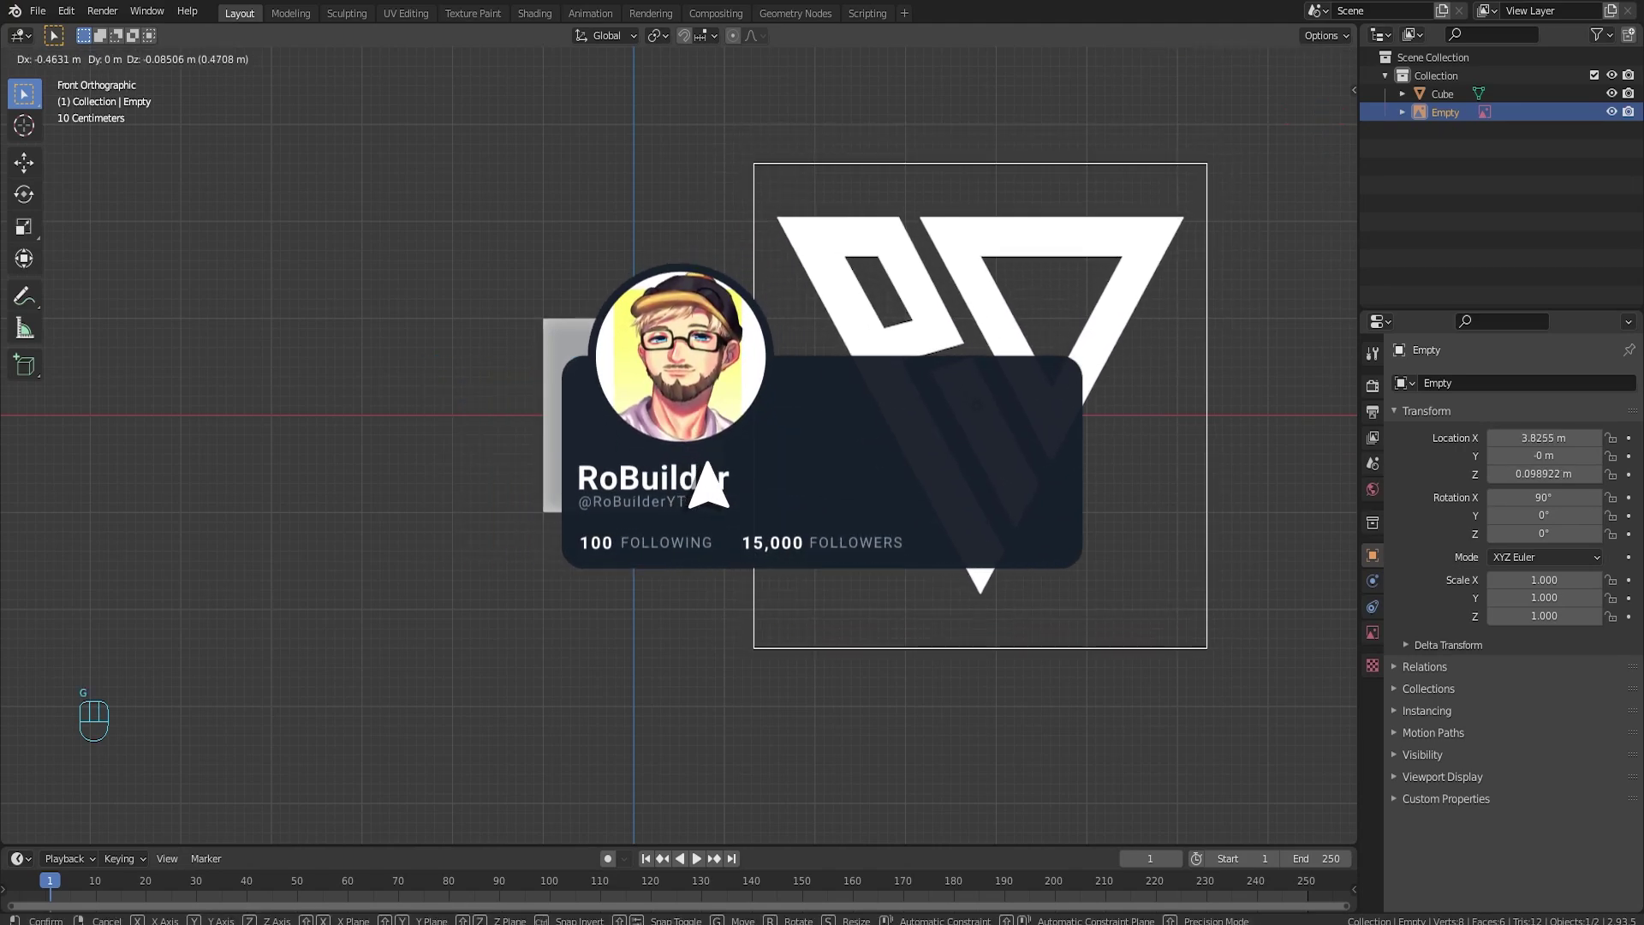
left_click(879, 408)
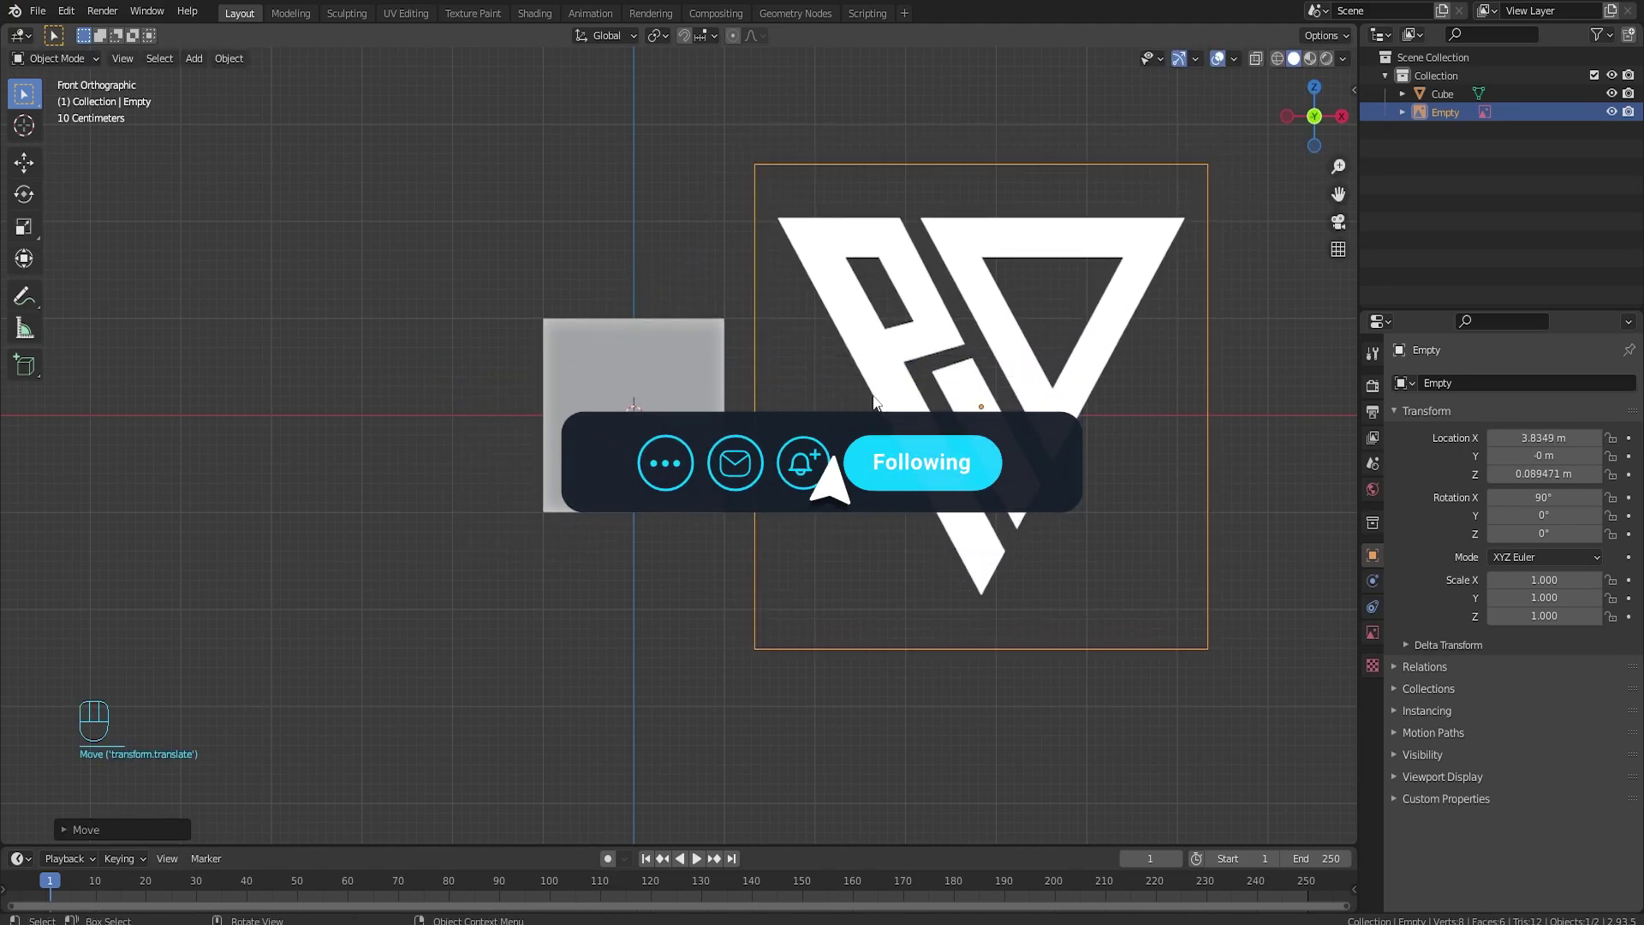
key("g")
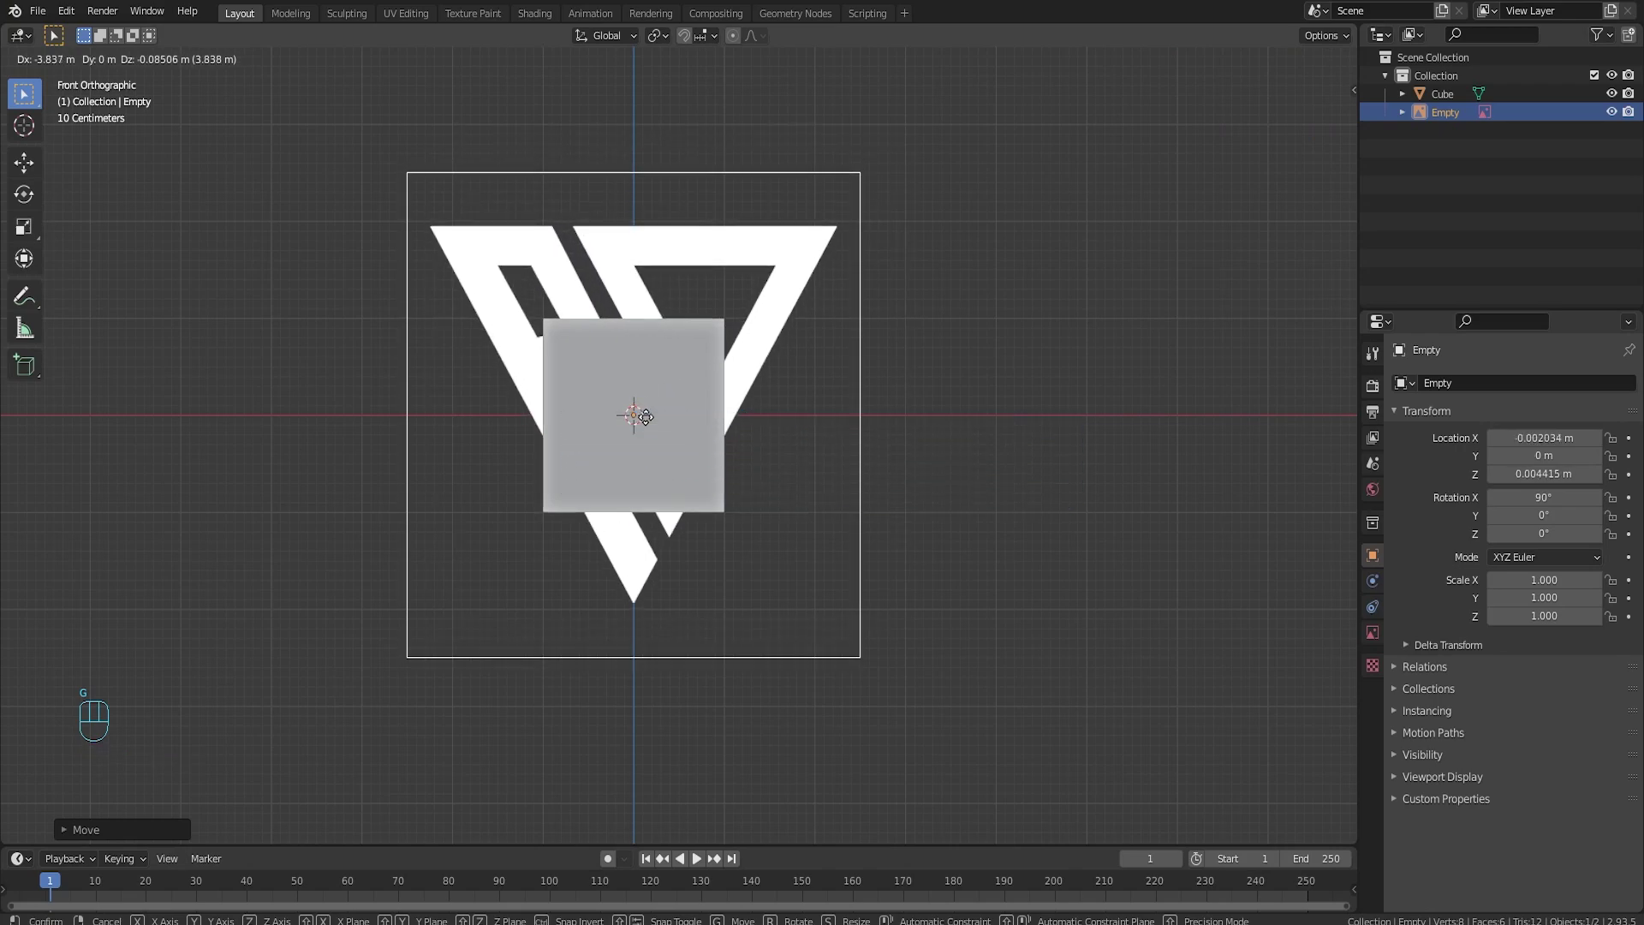
left_click(645, 417)
Step: Merge all of the cube's vertices into a single vertex at the center
scroll(670, 456, "up", 4)
left_click(671, 445)
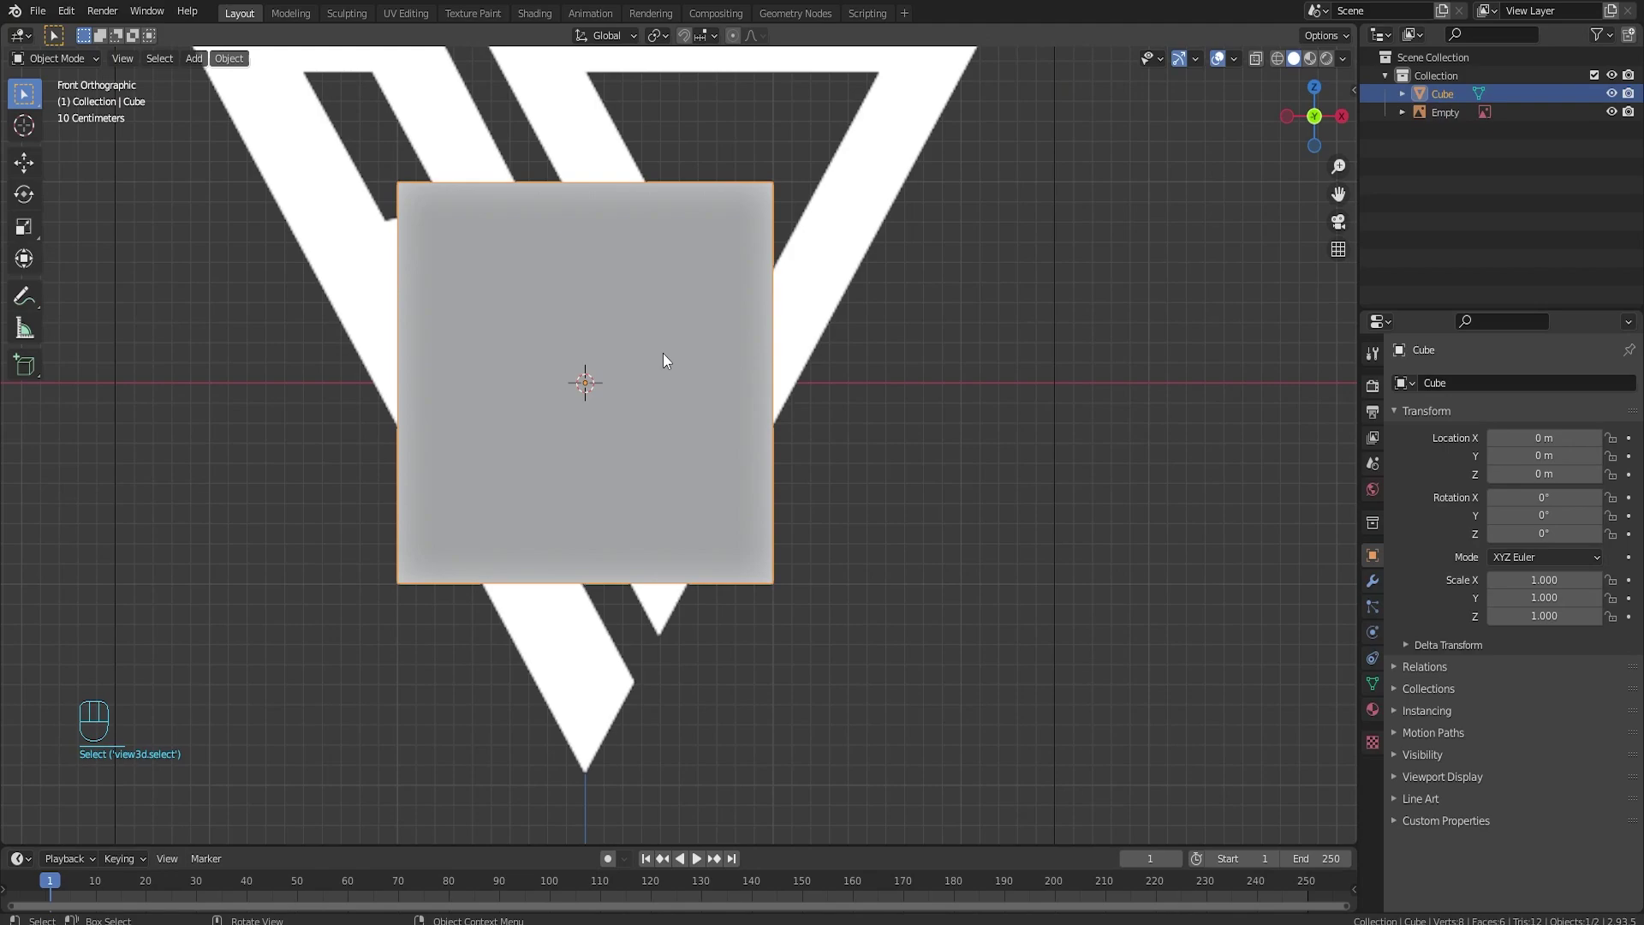
key("Tab")
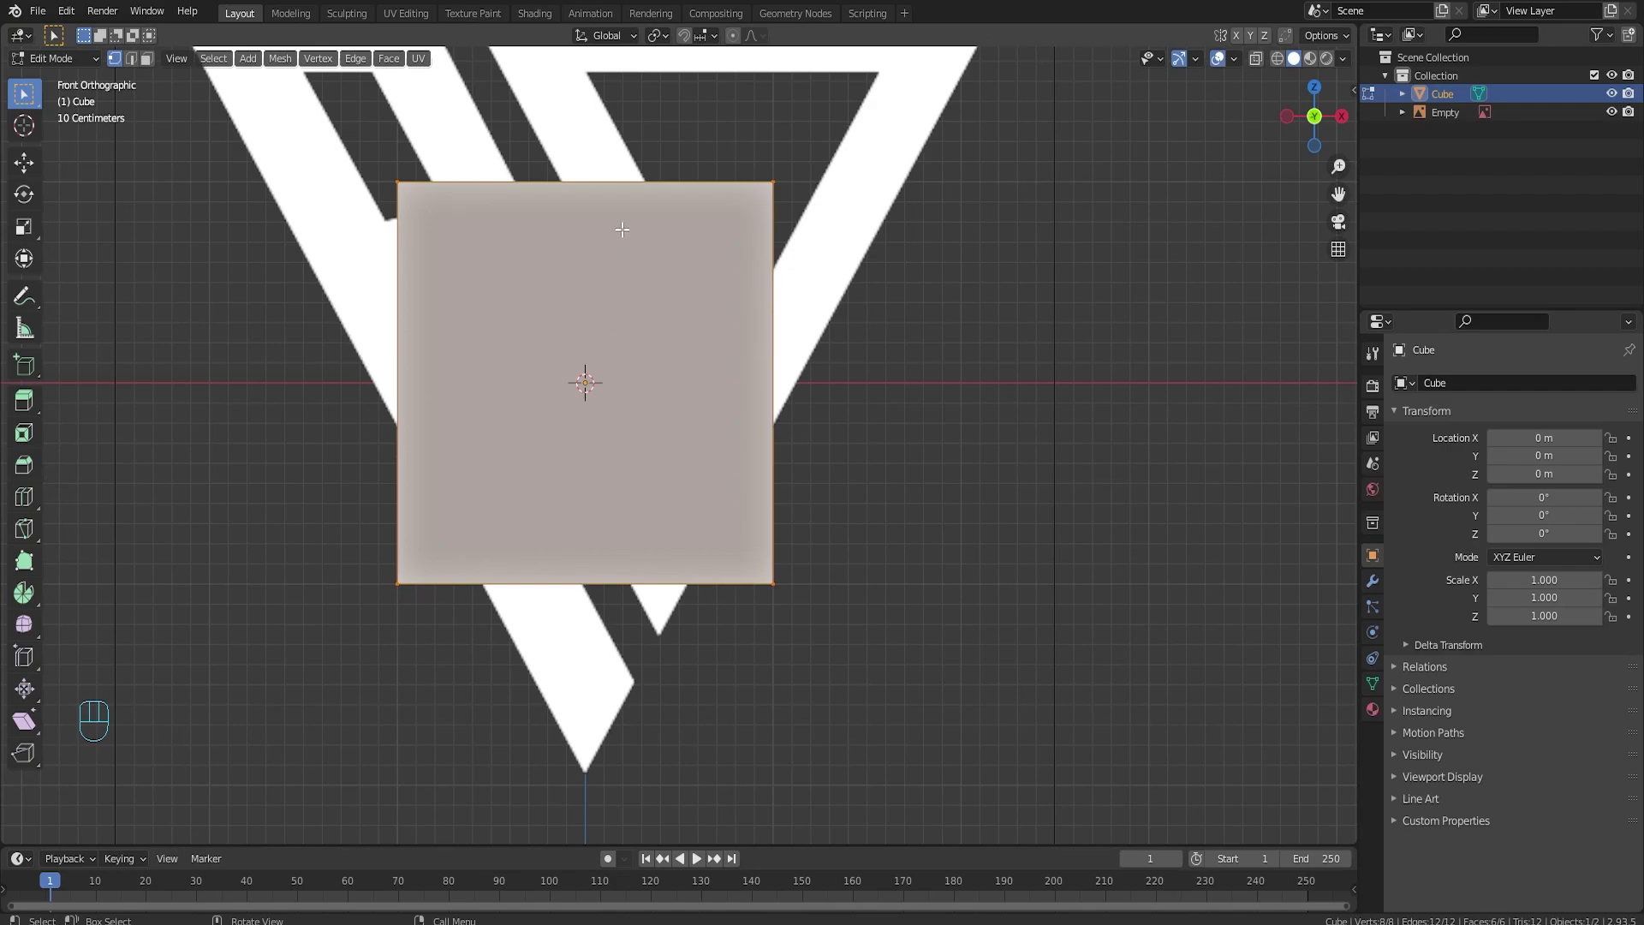
key("m")
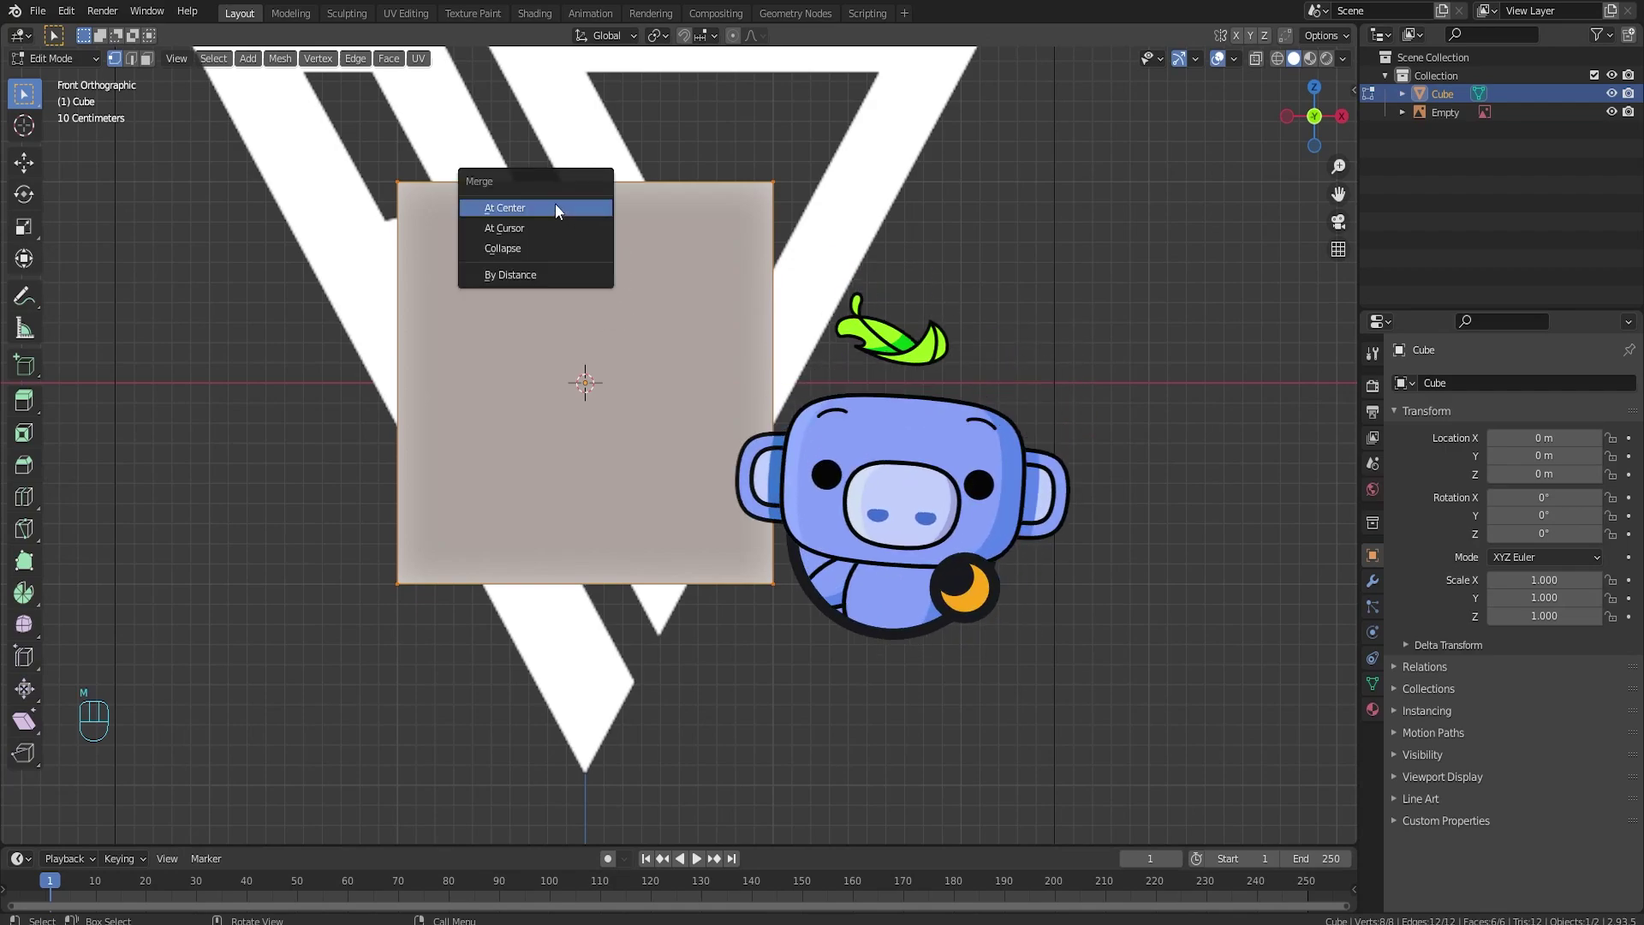
left_click(555, 209)
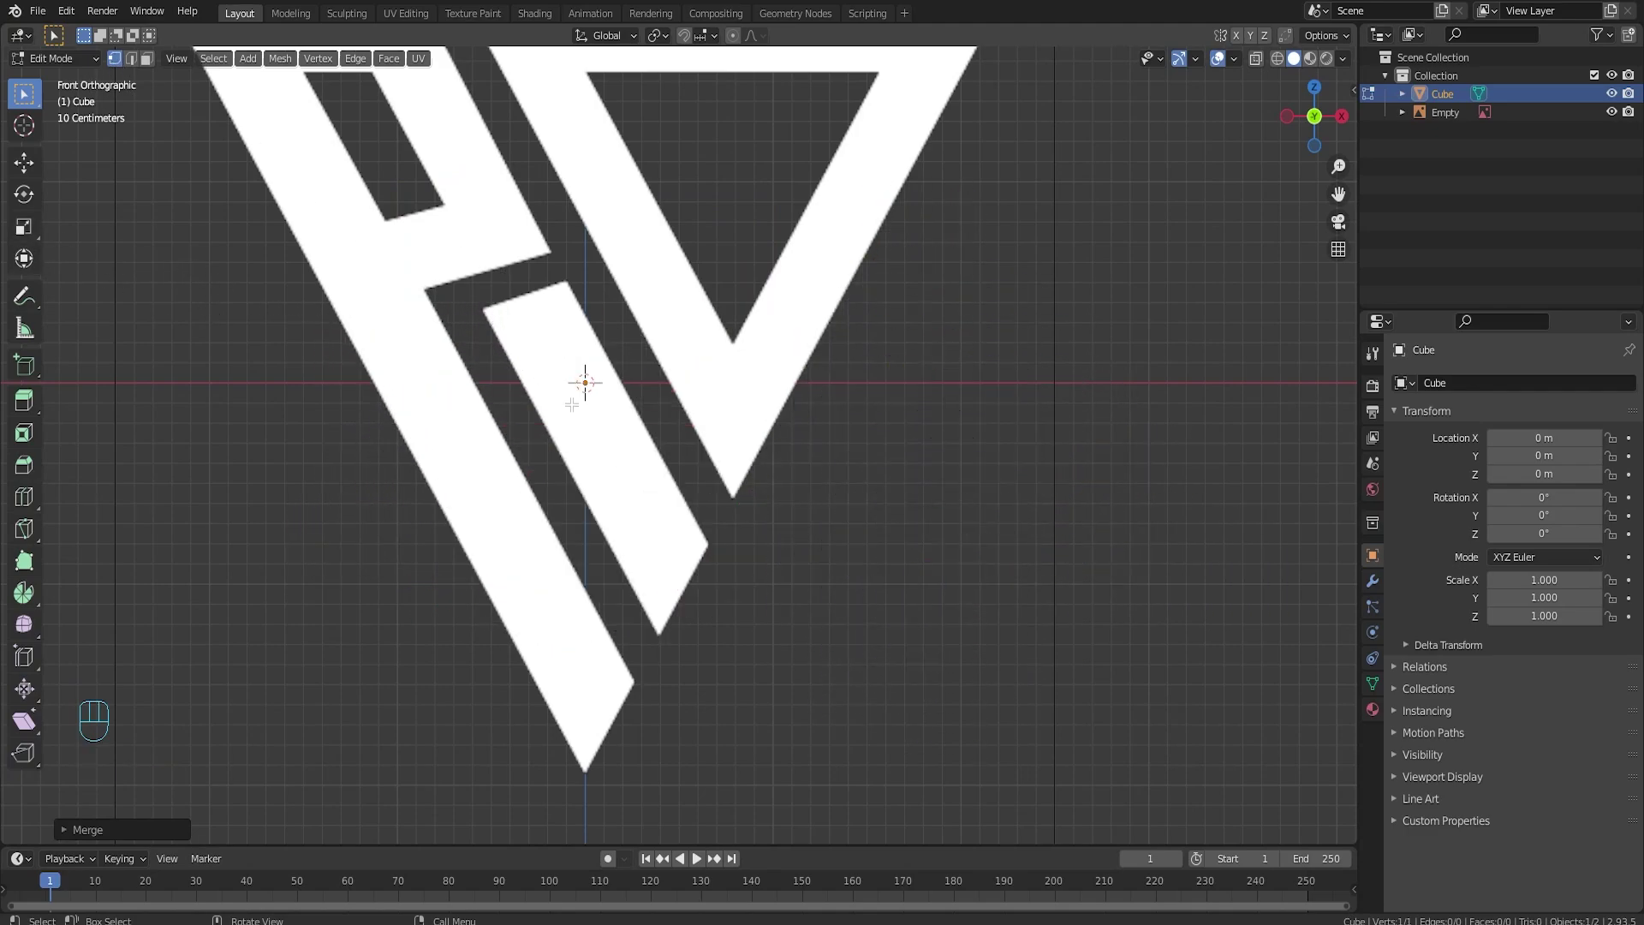
Step: Place the vertex on the upper corner of the logo's small slanted bar and extrude edges corner to corner around its outline
key("g")
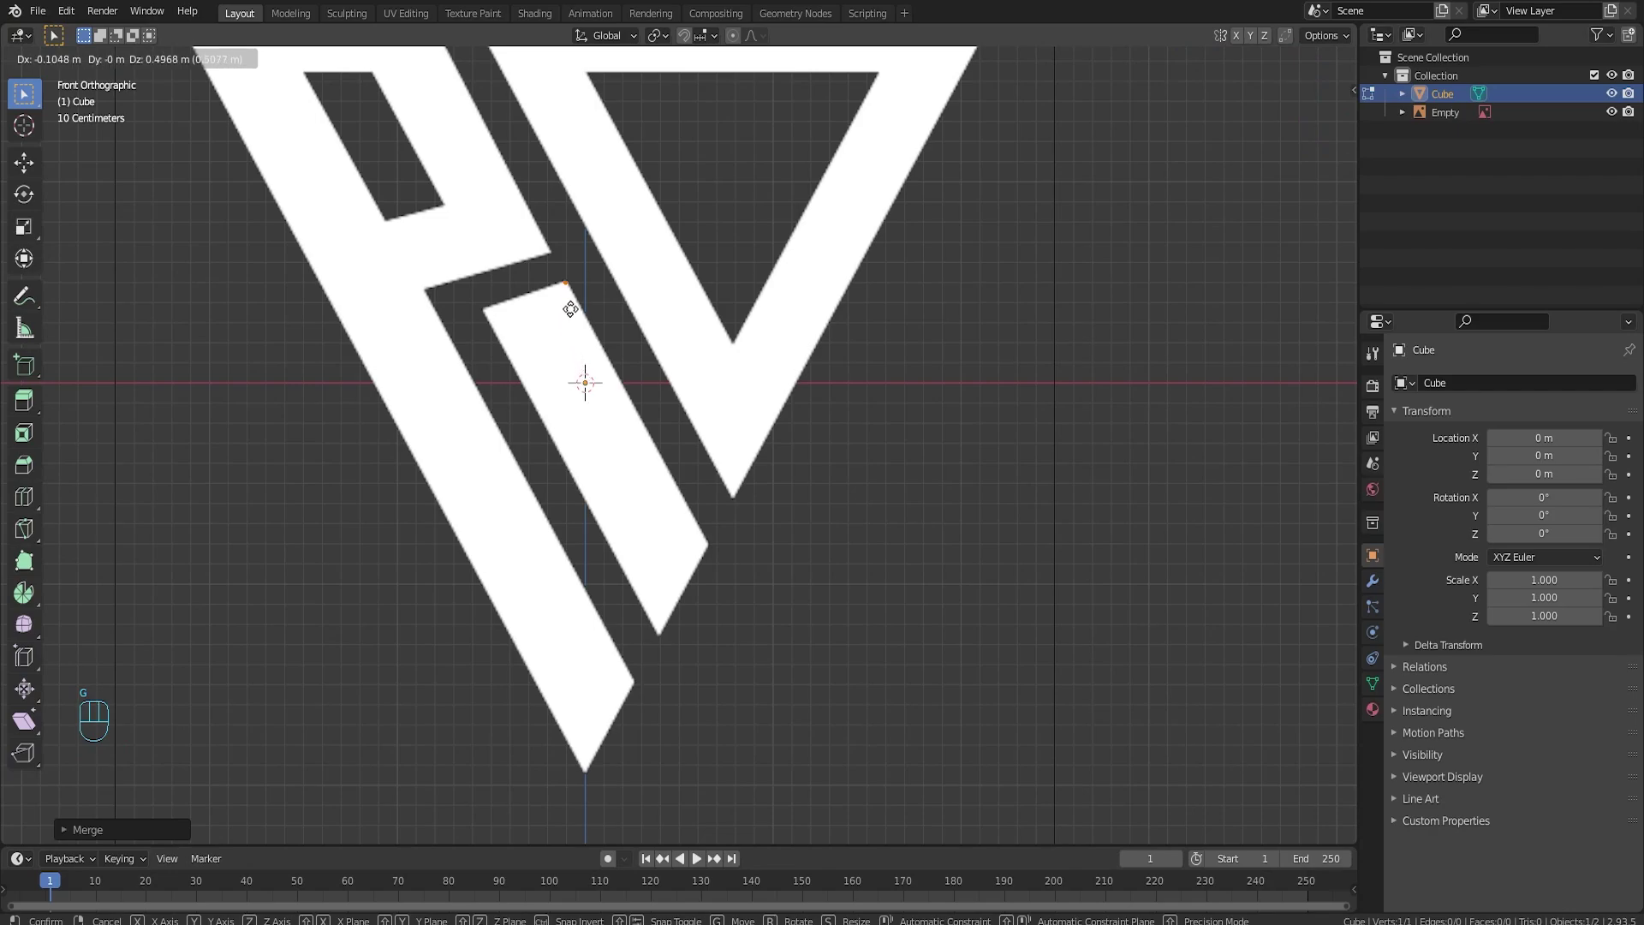
left_click(571, 306)
scroll(671, 451, "up", 4)
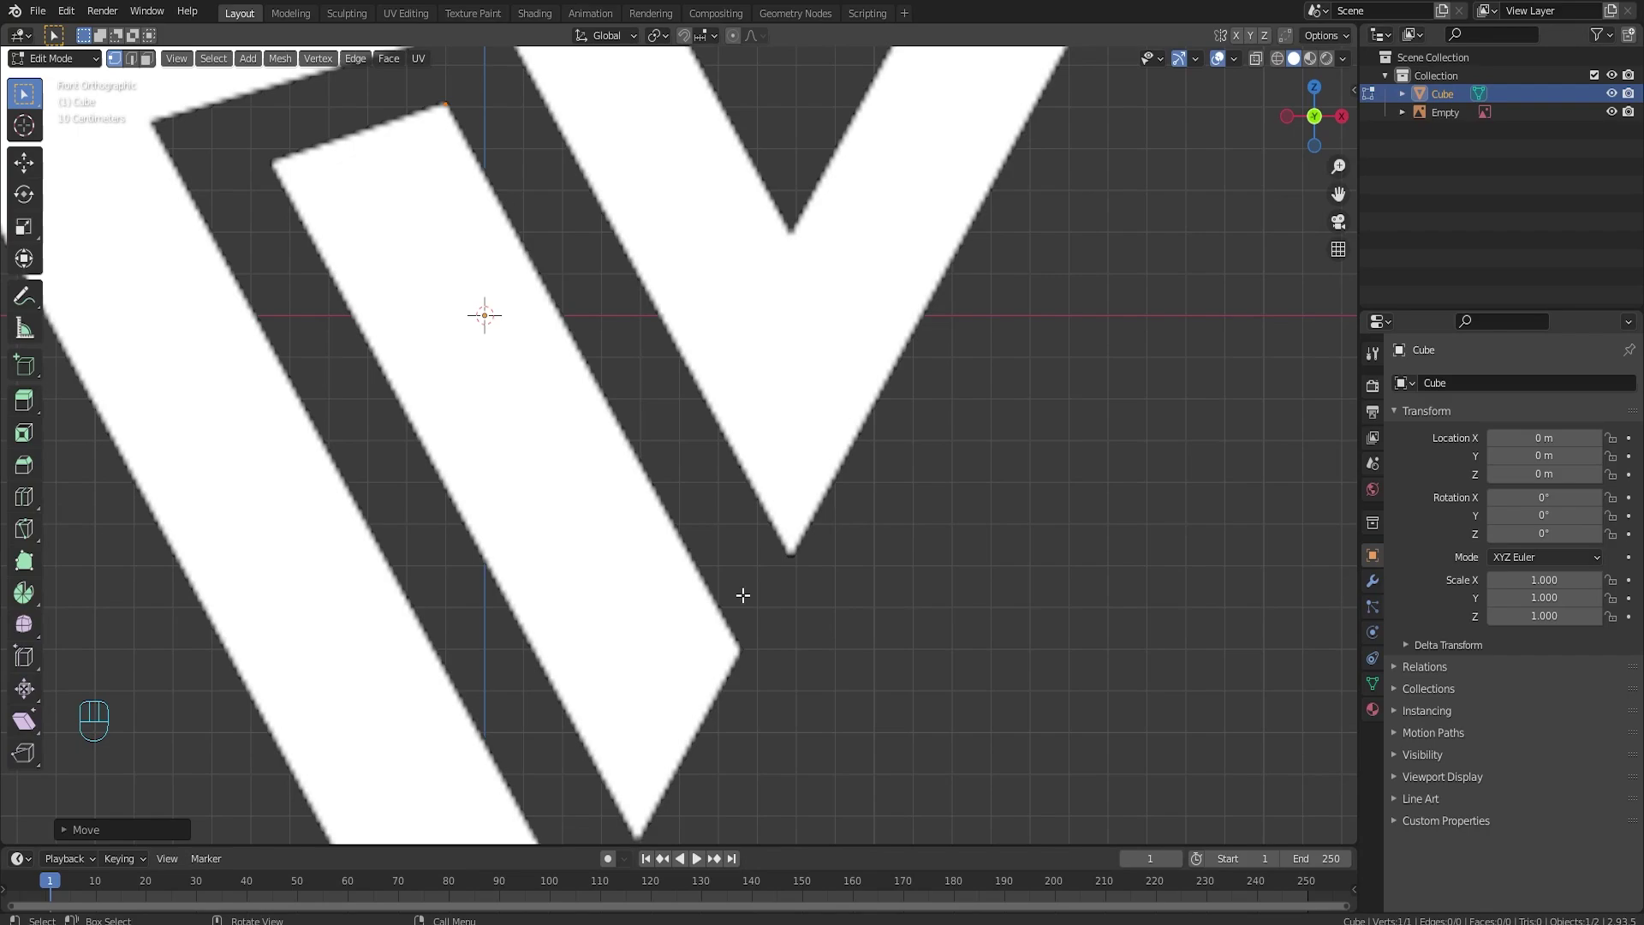
right_click(743, 651, "ctrl")
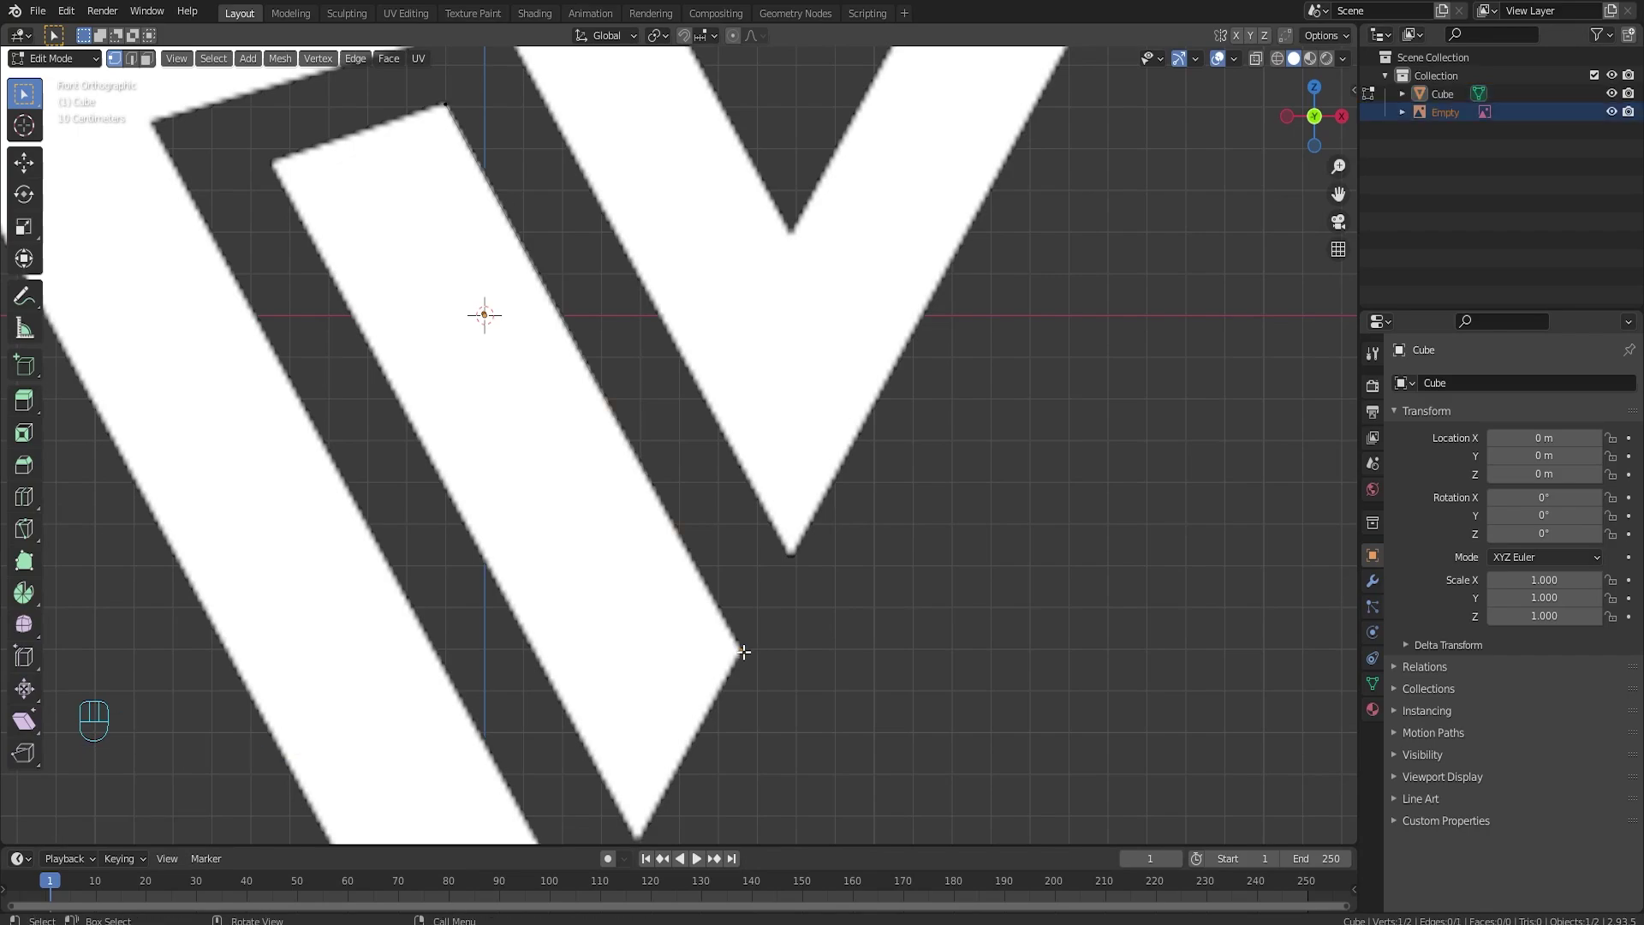
middle_click_drag(782, 569, 895, 405, "shift")
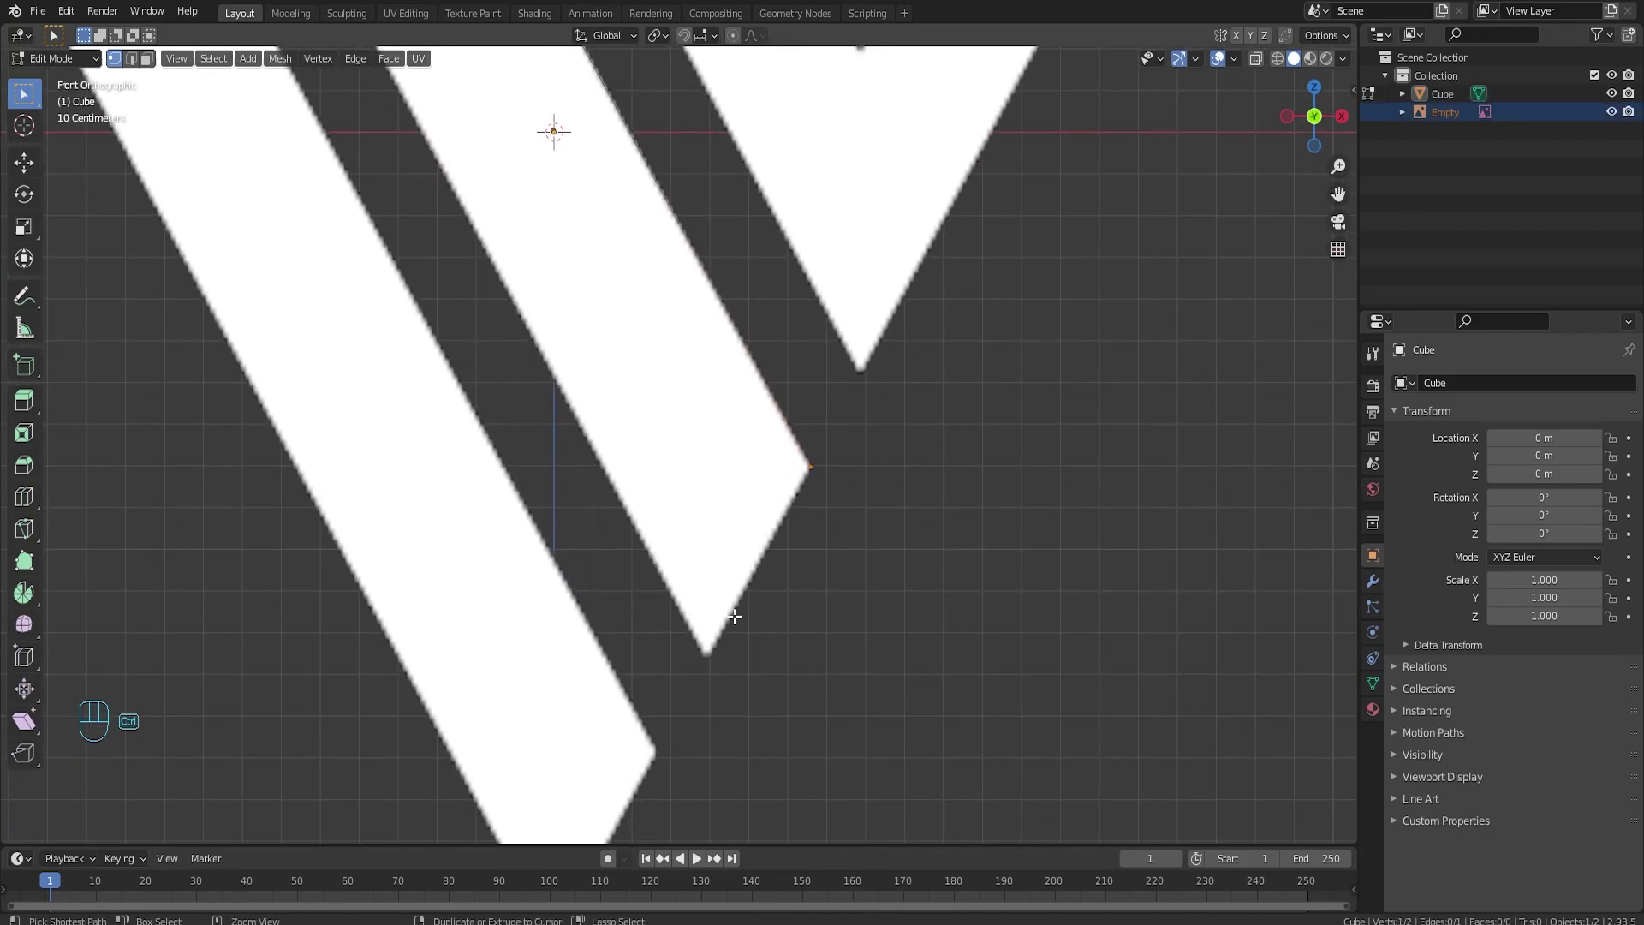
right_click(705, 657, "ctrl")
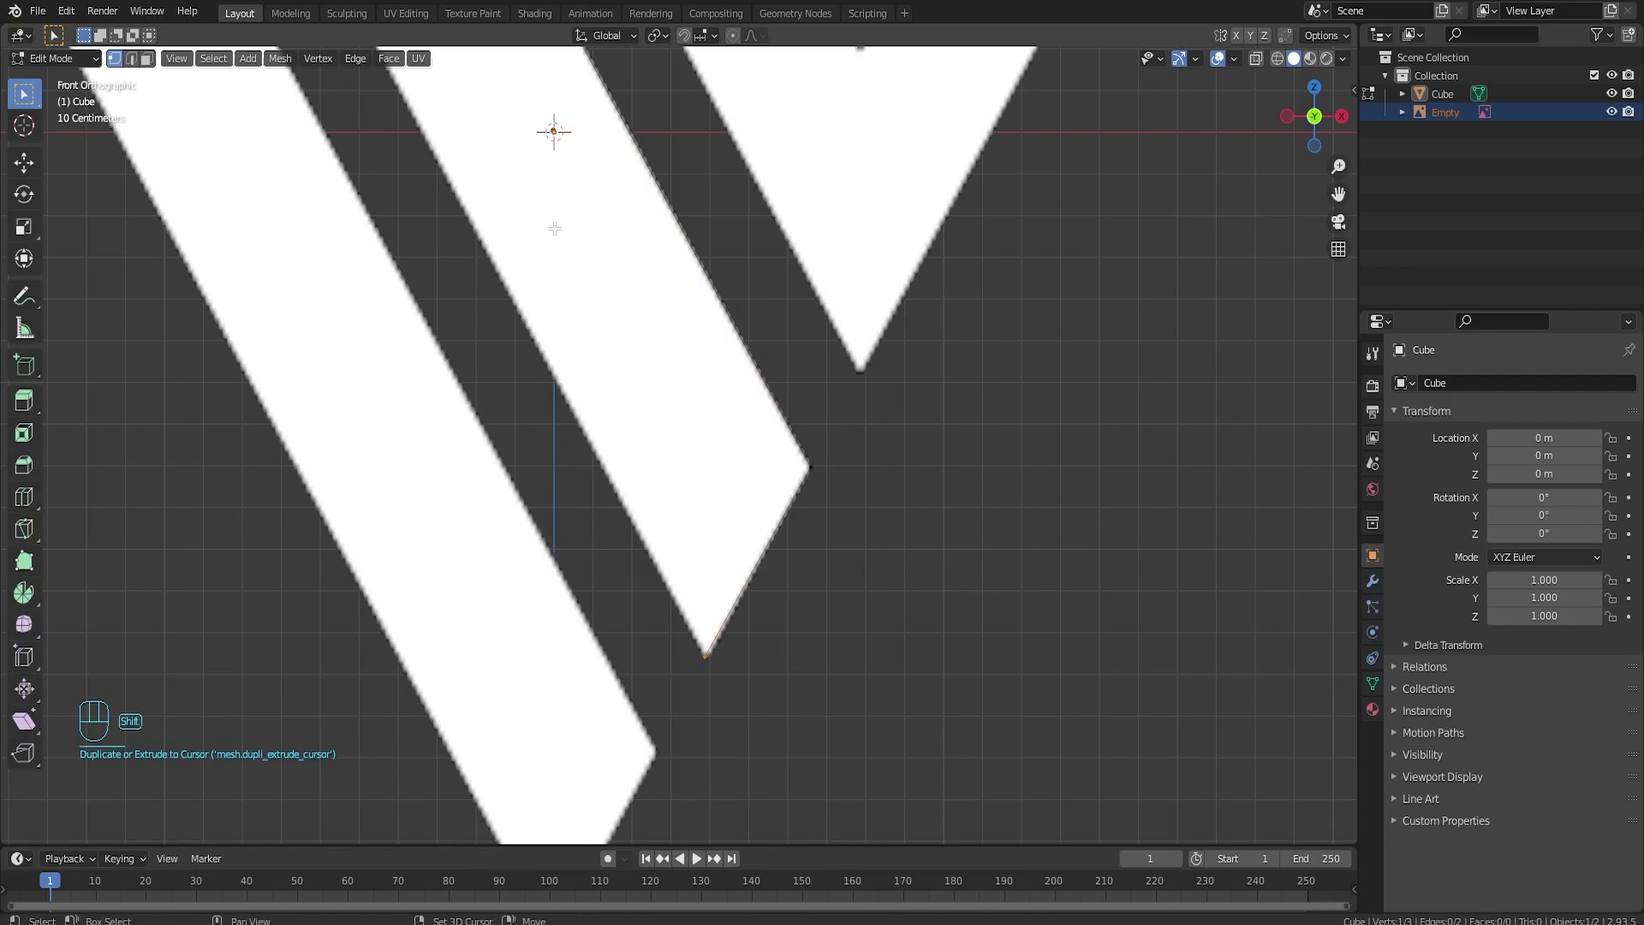
middle_click_drag(554, 229, 807, 703, "shift")
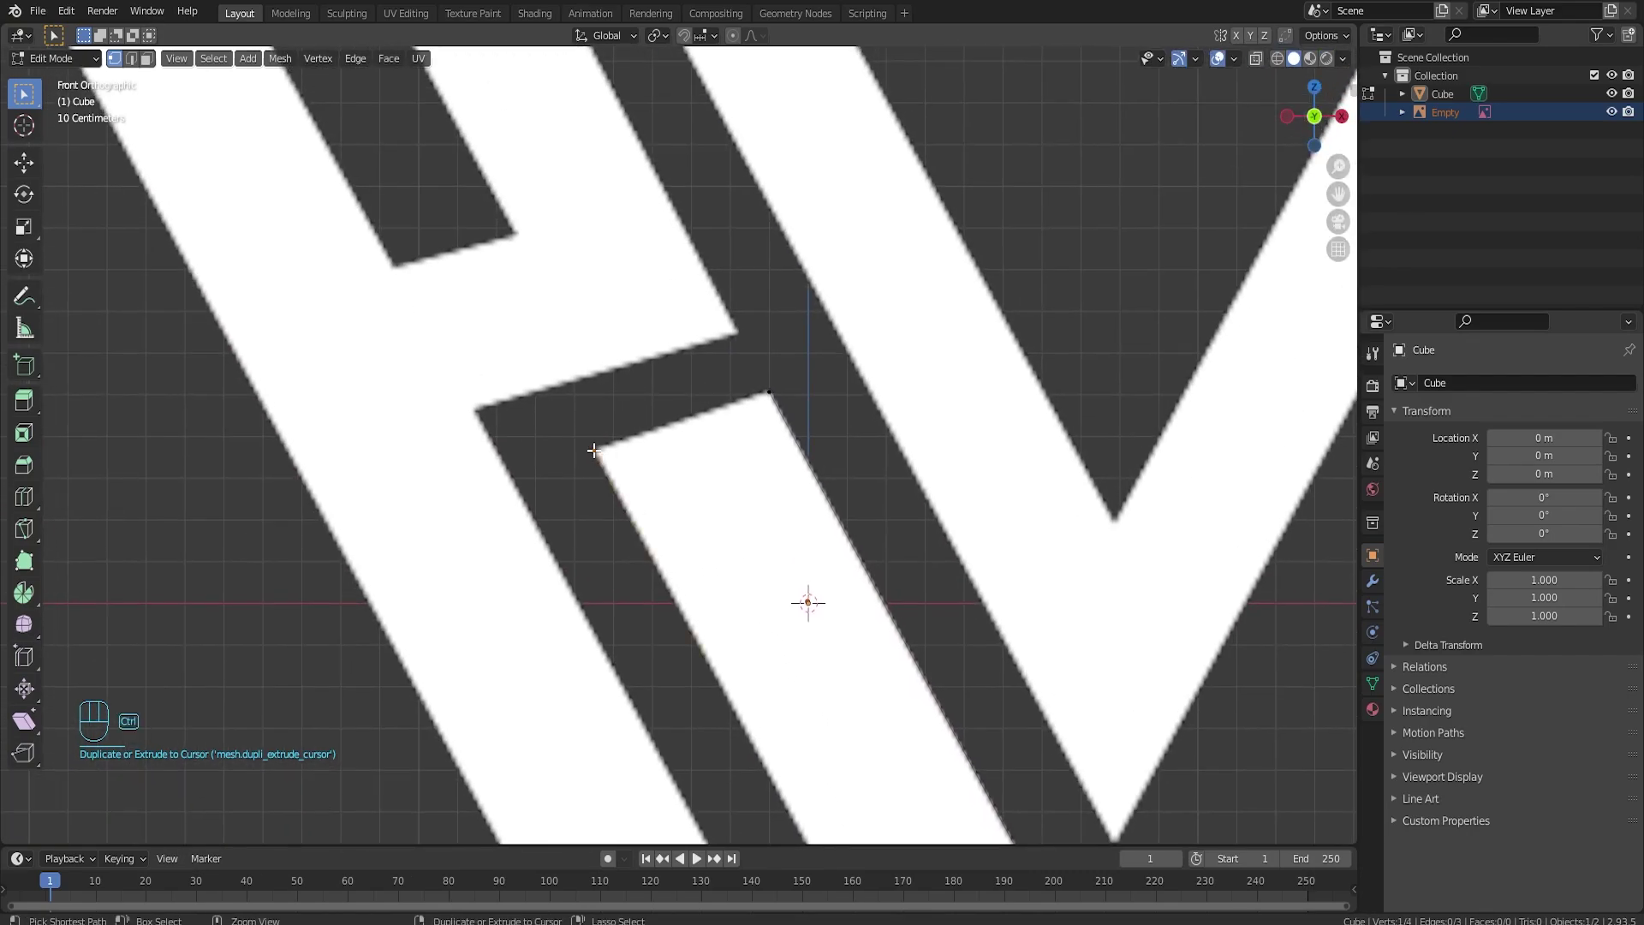
right_click(763, 392, "ctrl")
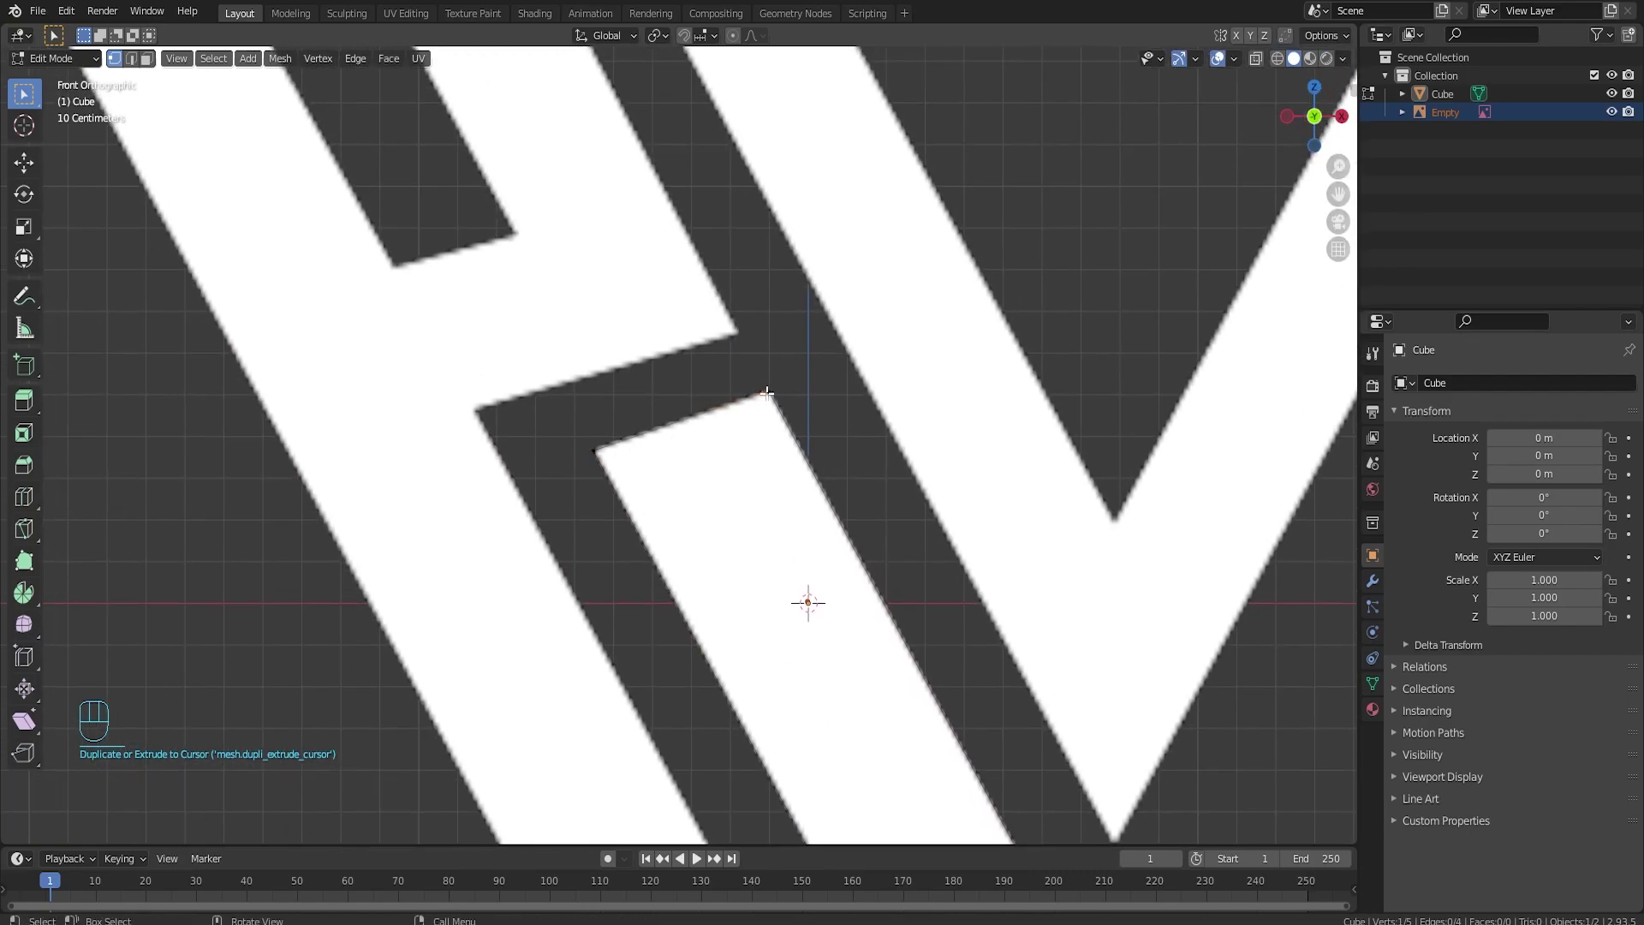
Step: Enable vertex snapping and move the slanted bar outline's last vertex onto its first vertex
scroll(785, 402, "up", 5)
scroll(784, 408, "up", 3)
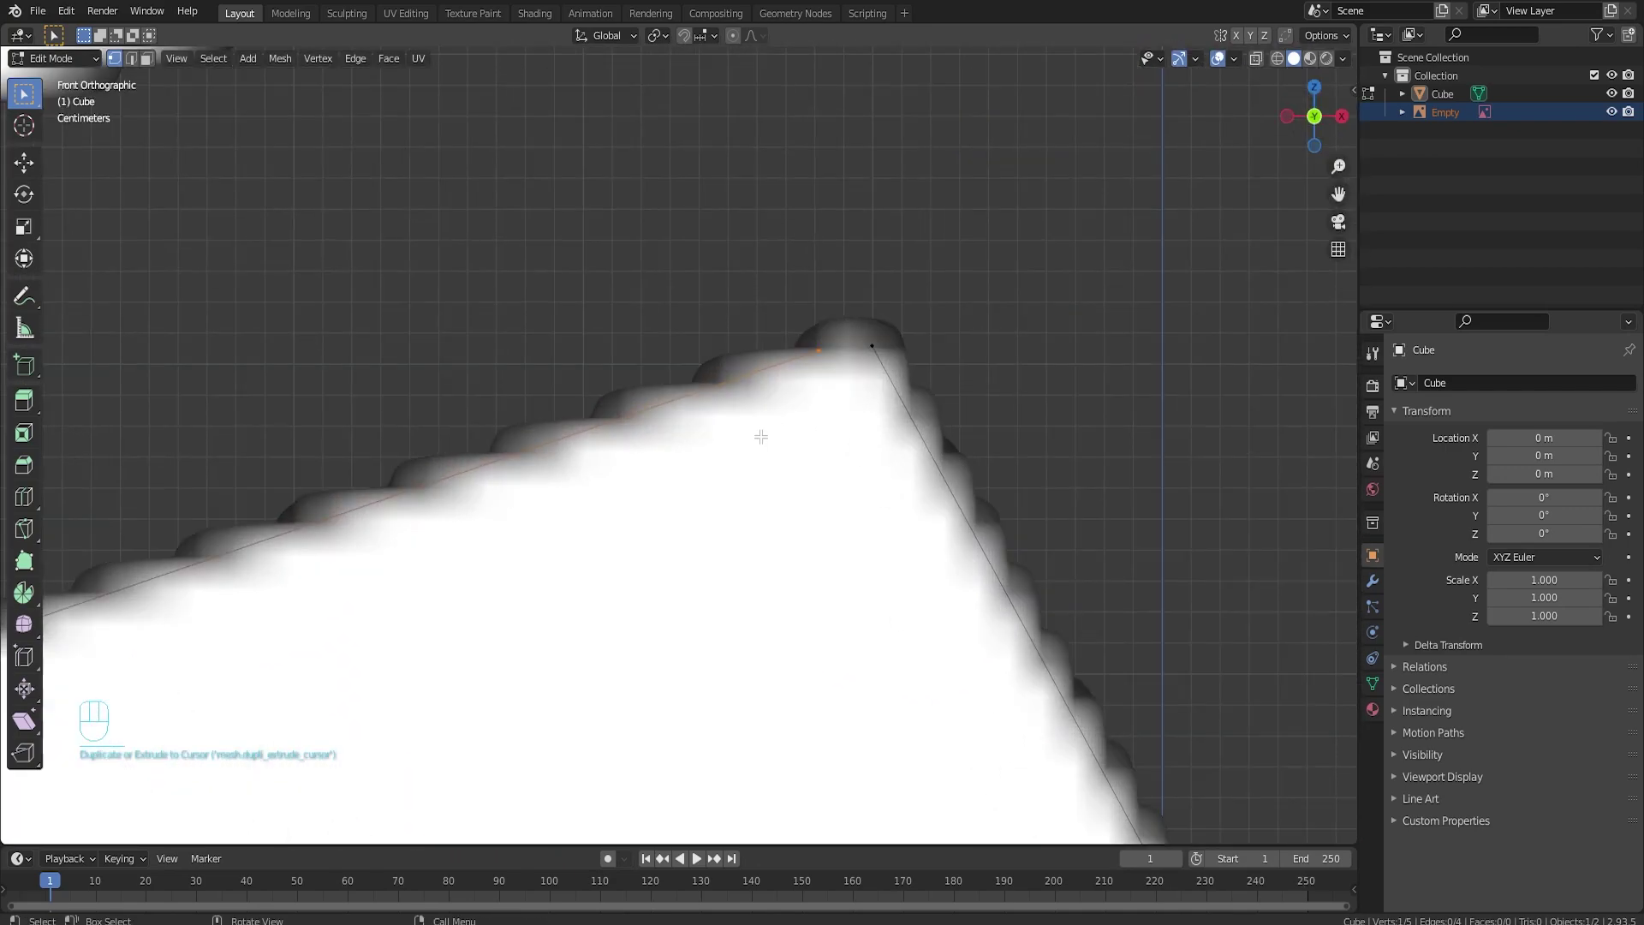
left_click(702, 38)
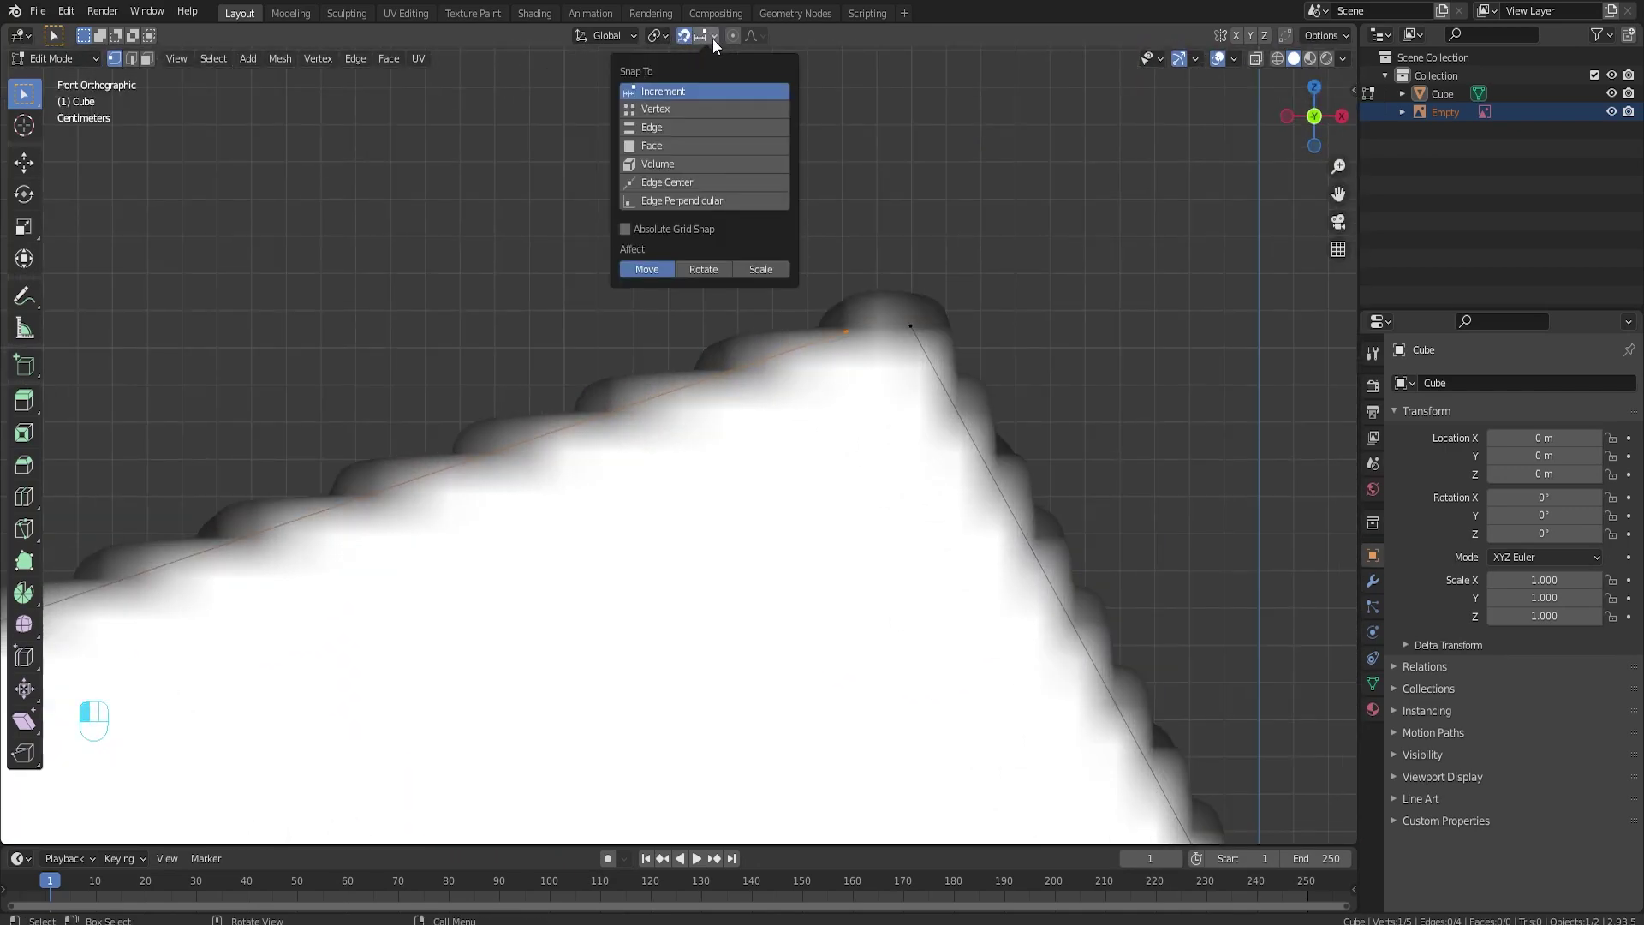
left_click(663, 109)
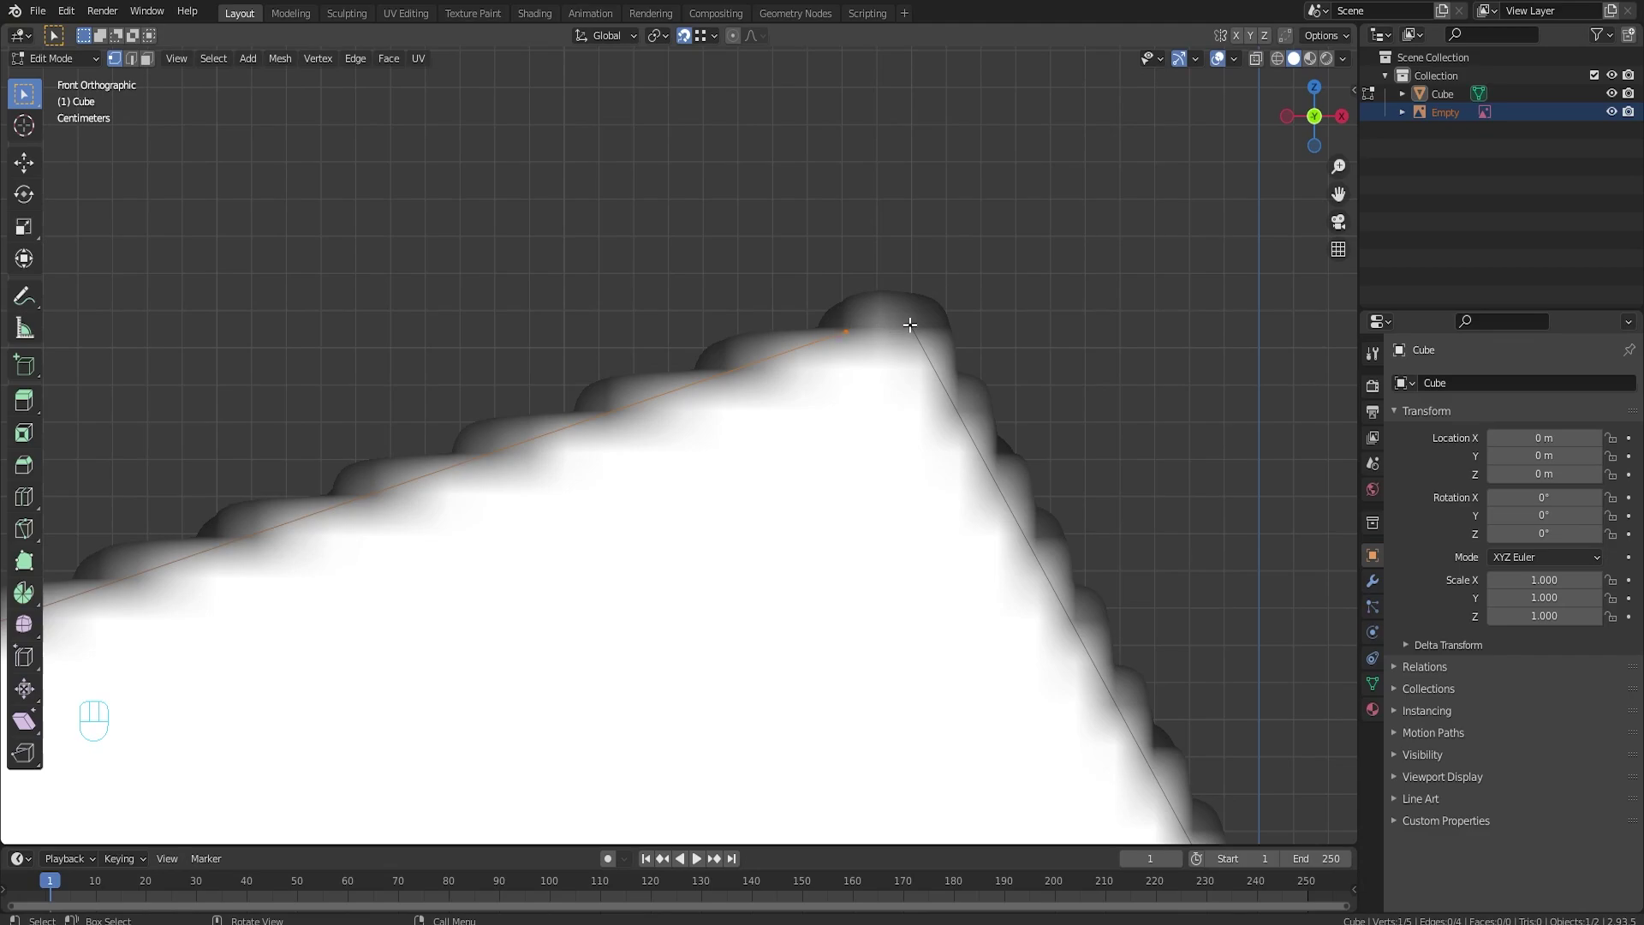
key("g")
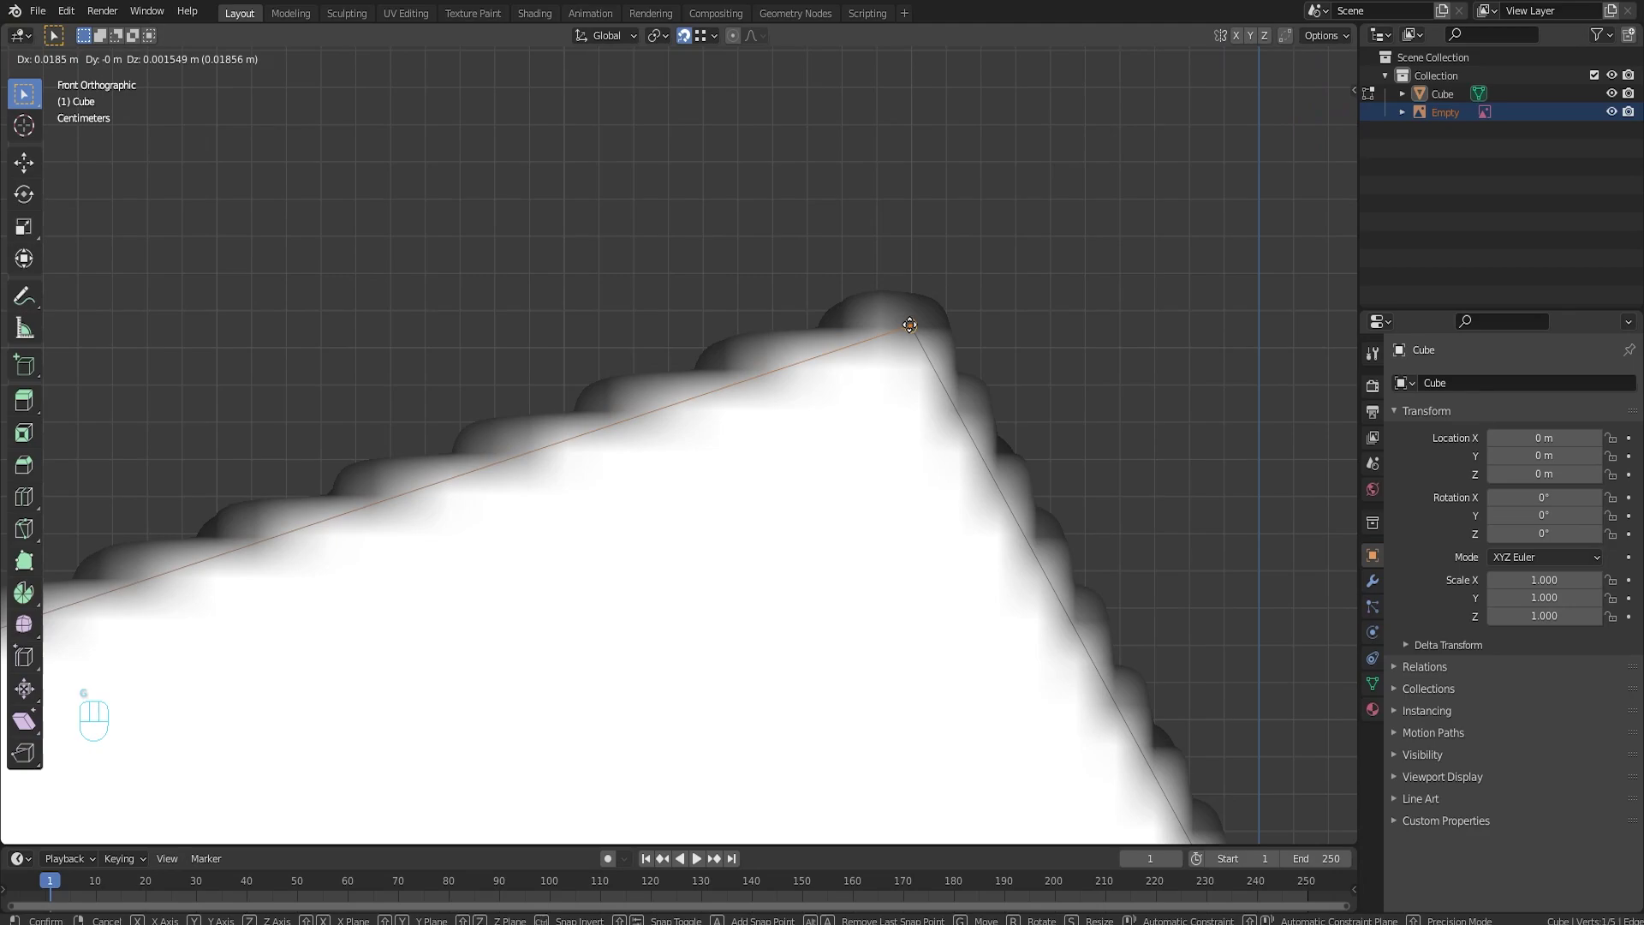
left_click(912, 328)
Step: Fill the slanted bar's outline with a face and return to Object Mode
scroll(908, 329, "down", 12)
middle_click_drag(775, 538, 768, 235, "shift")
scroll(784, 311, "down", 2)
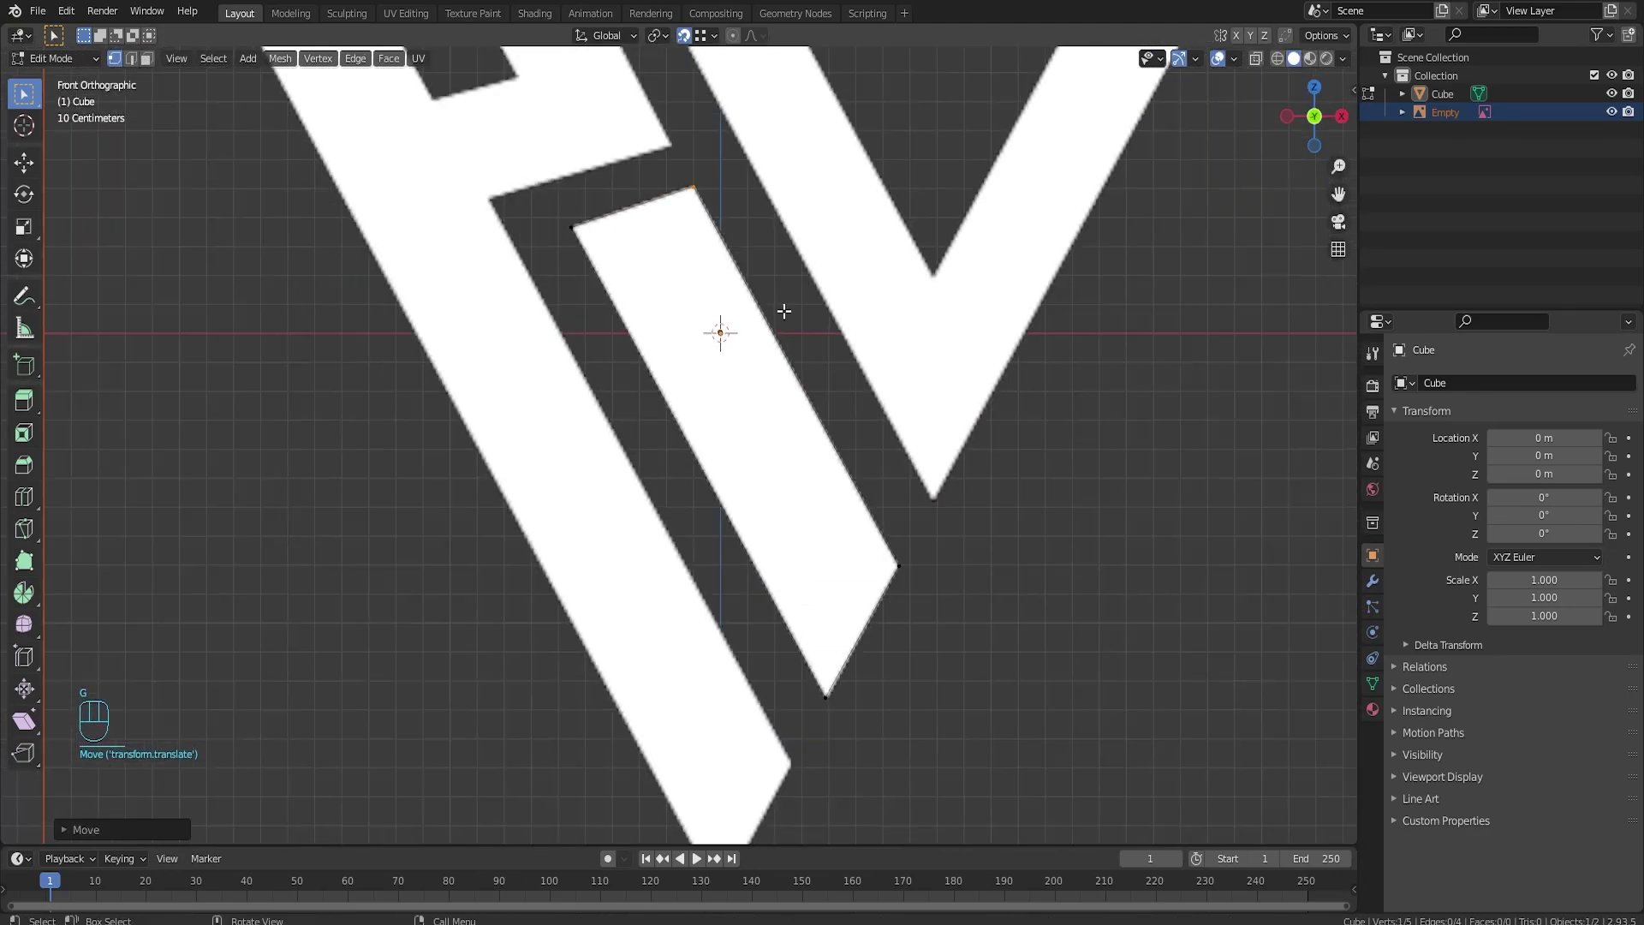
key("a")
key("f")
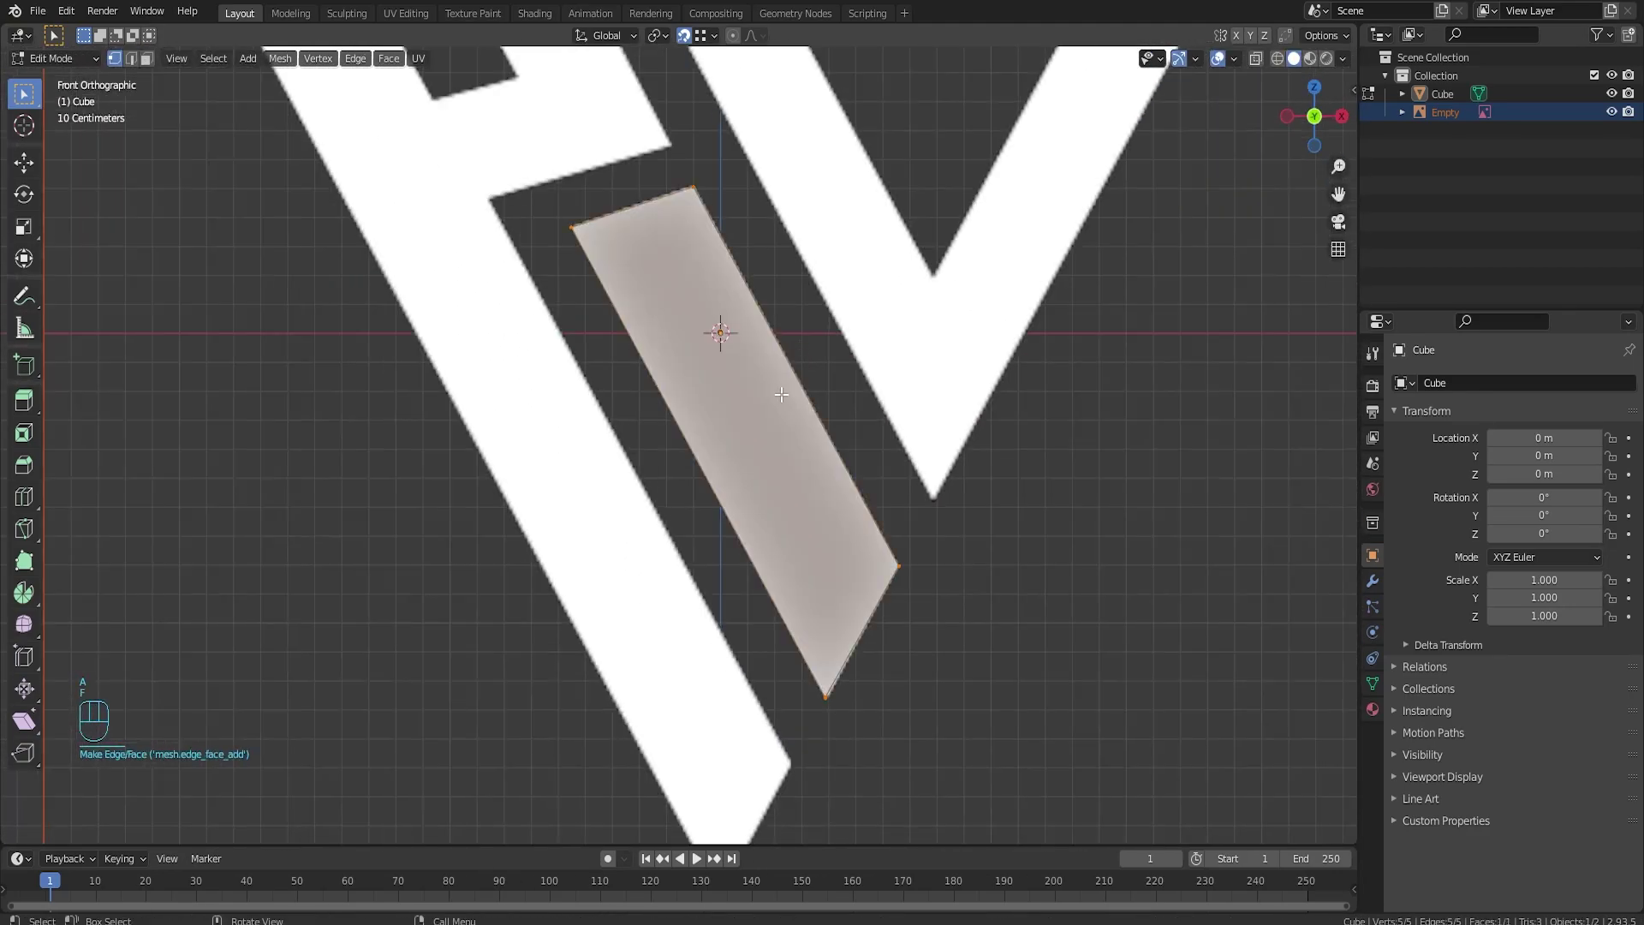
scroll(775, 394, "down", 4)
key("Tab")
Step: In the back view, add a second cube and merge all its vertices into one at the center
middle_click_drag(1158, 411, 891, 503)
middle_click_drag(747, 490, 666, 418, "alt")
scroll(666, 418, "up", 5)
scroll(762, 488, "down", 3)
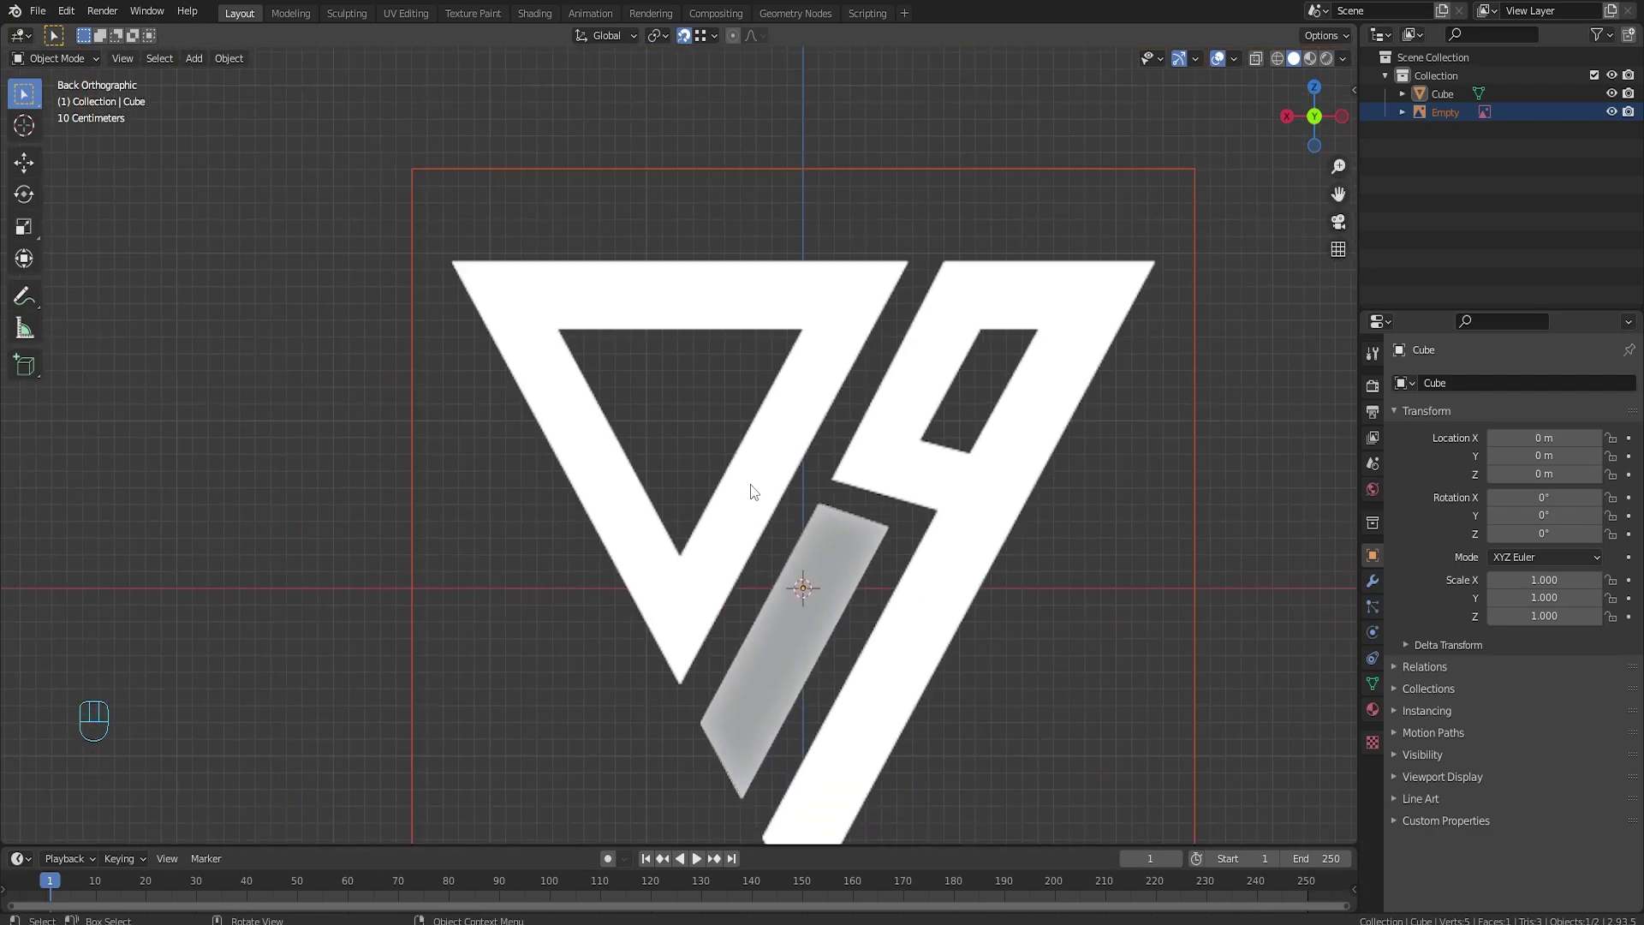
key("shift+a")
mouse_move(752, 489)
left_click(818, 501)
key("Tab")
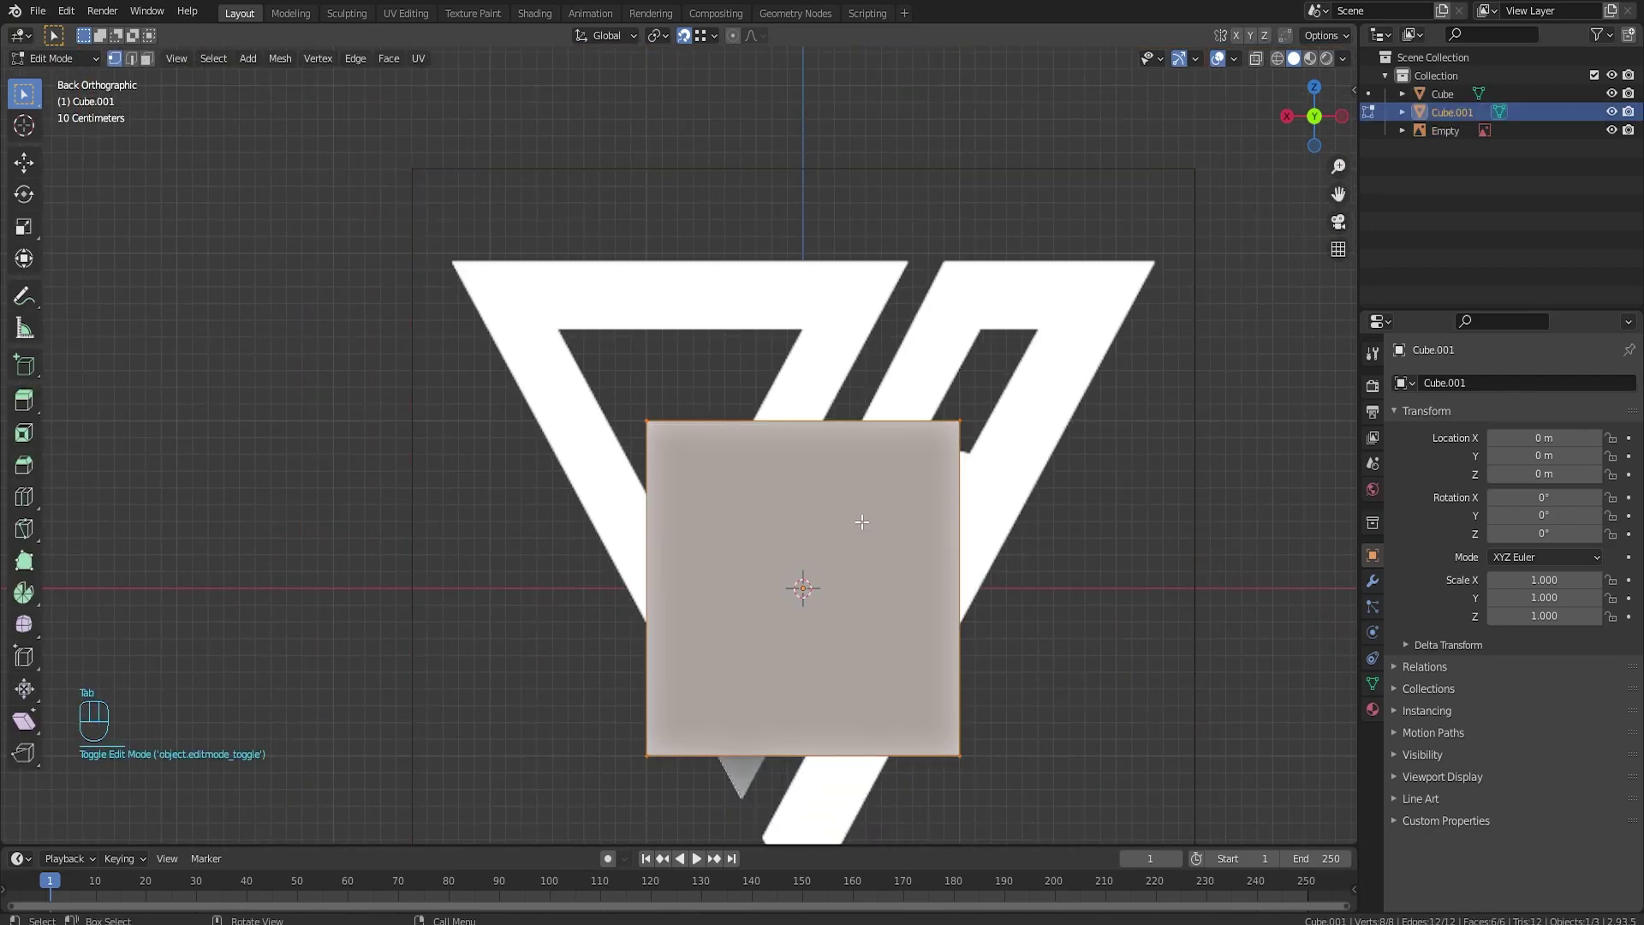
key("m")
left_click(861, 522)
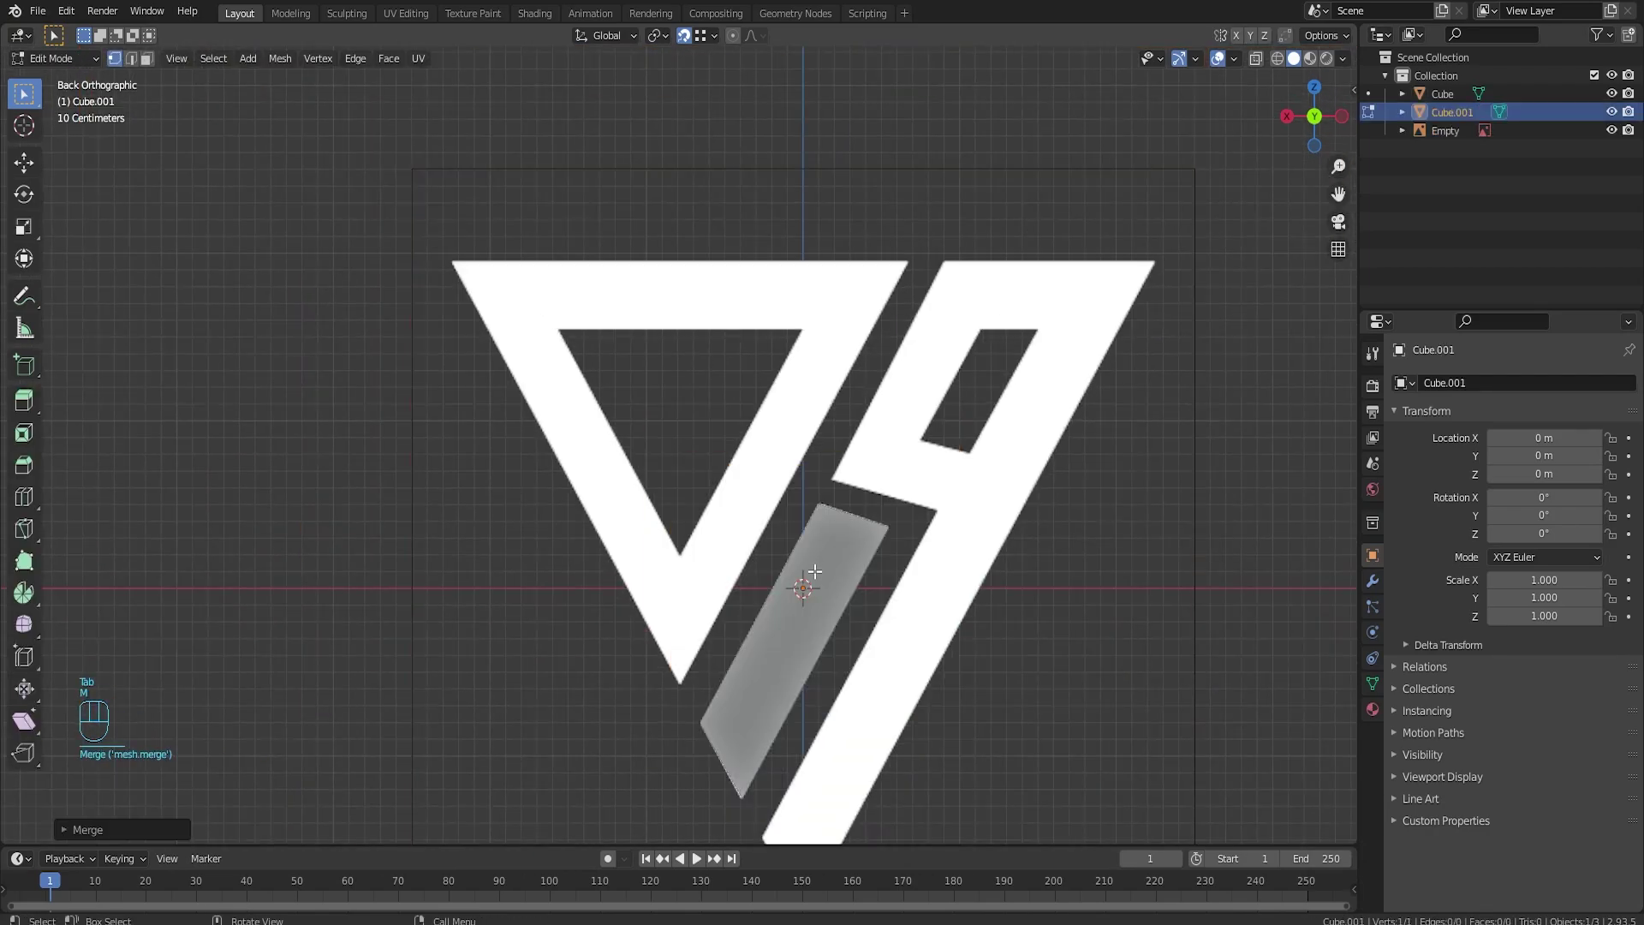
Step: Turn off snapping and move the new single vertex to the lower outer tip of the logo's large triangle
scroll(818, 574, "up", 3)
middle_click_drag(848, 651, 877, 424, "shift")
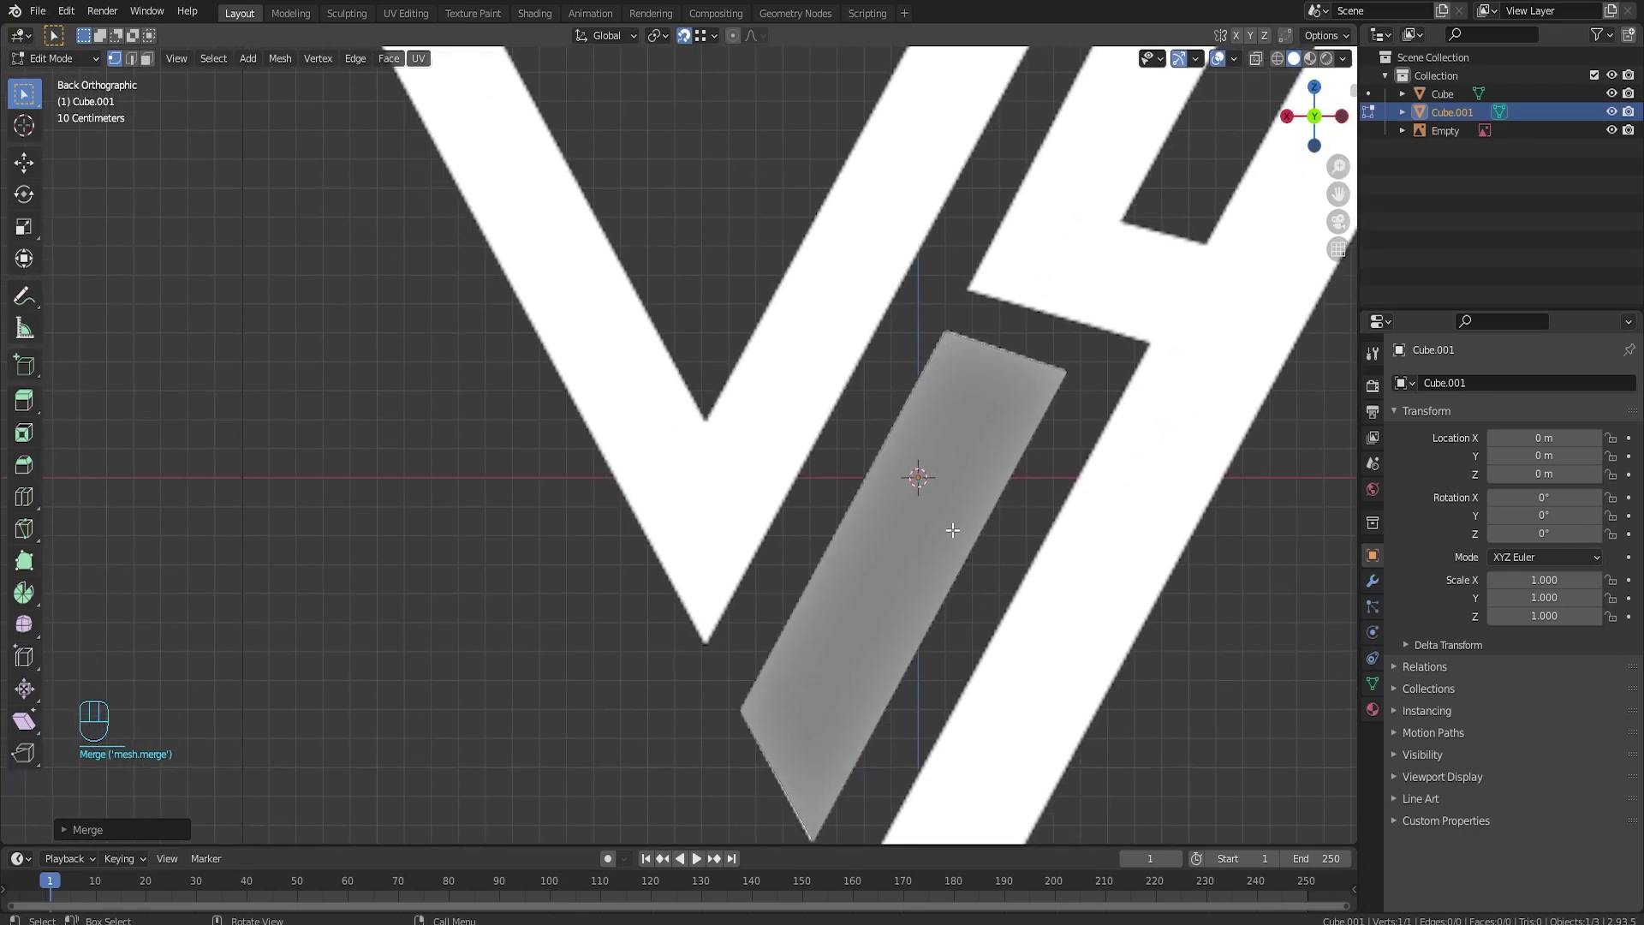
key("g")
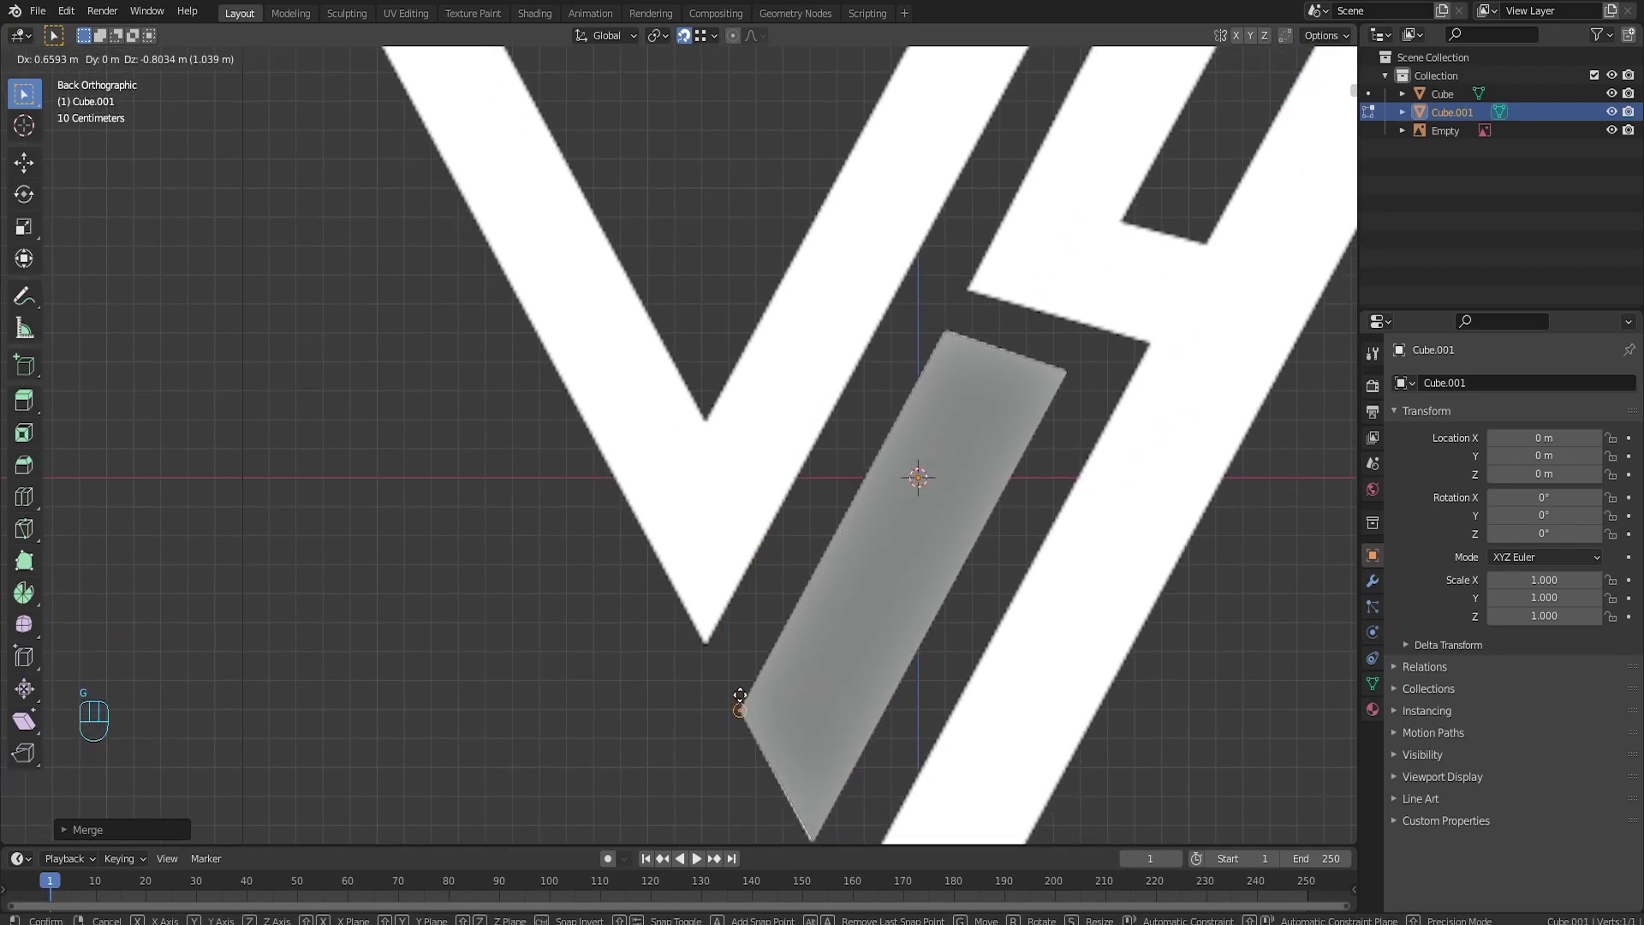
left_click(734, 672)
left_click(683, 35)
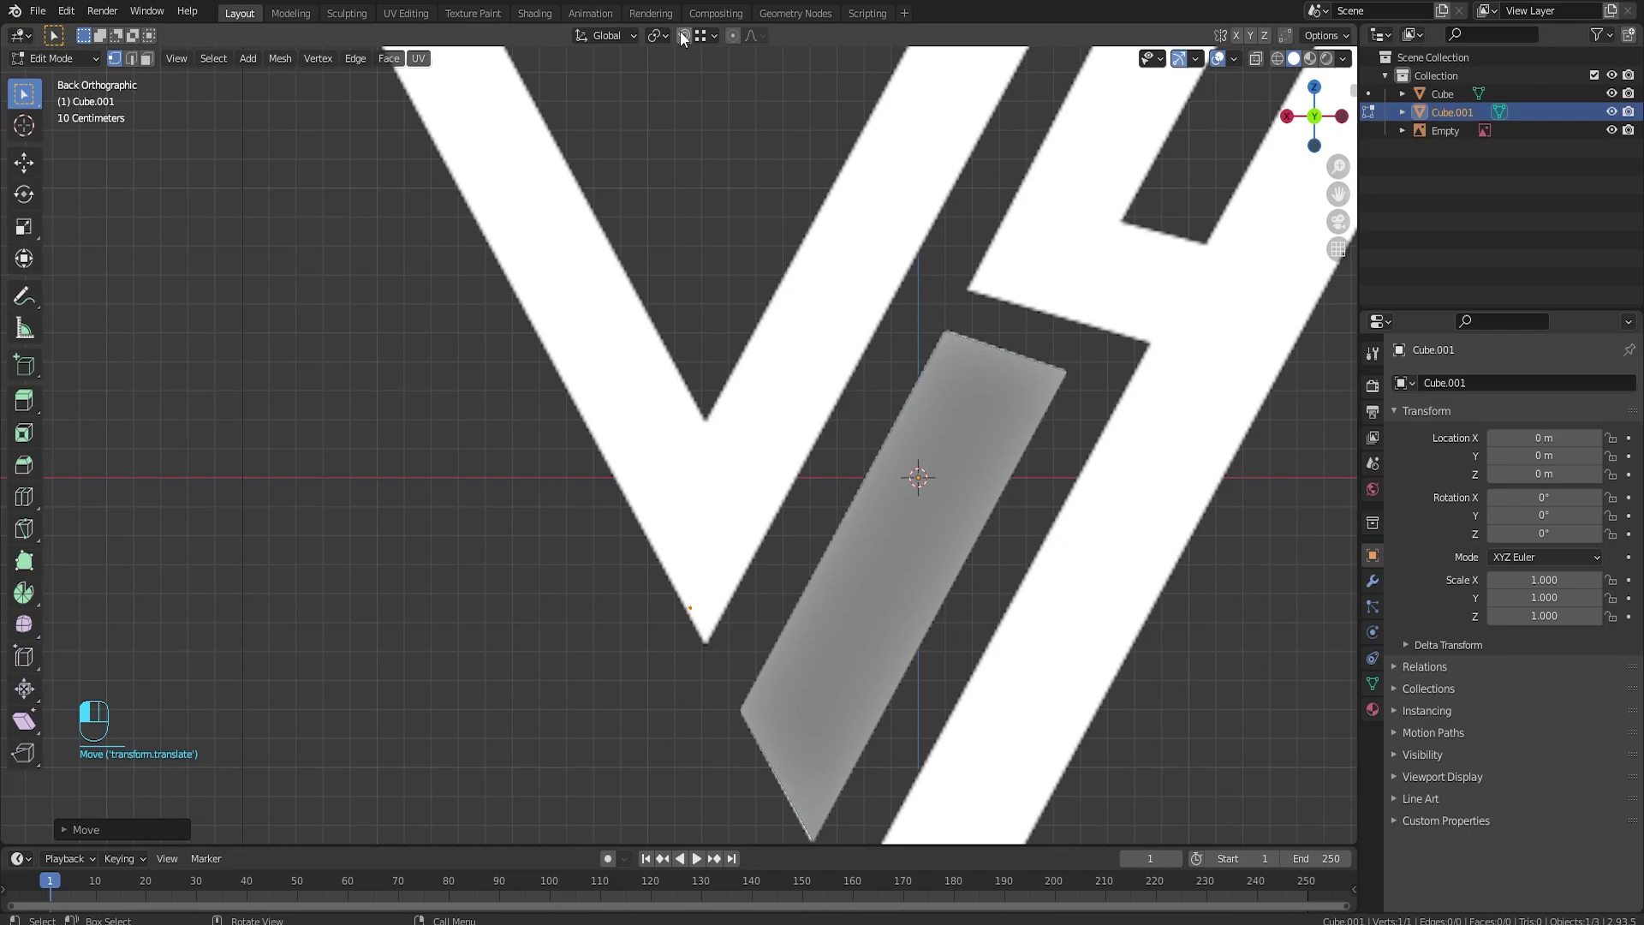
key("g")
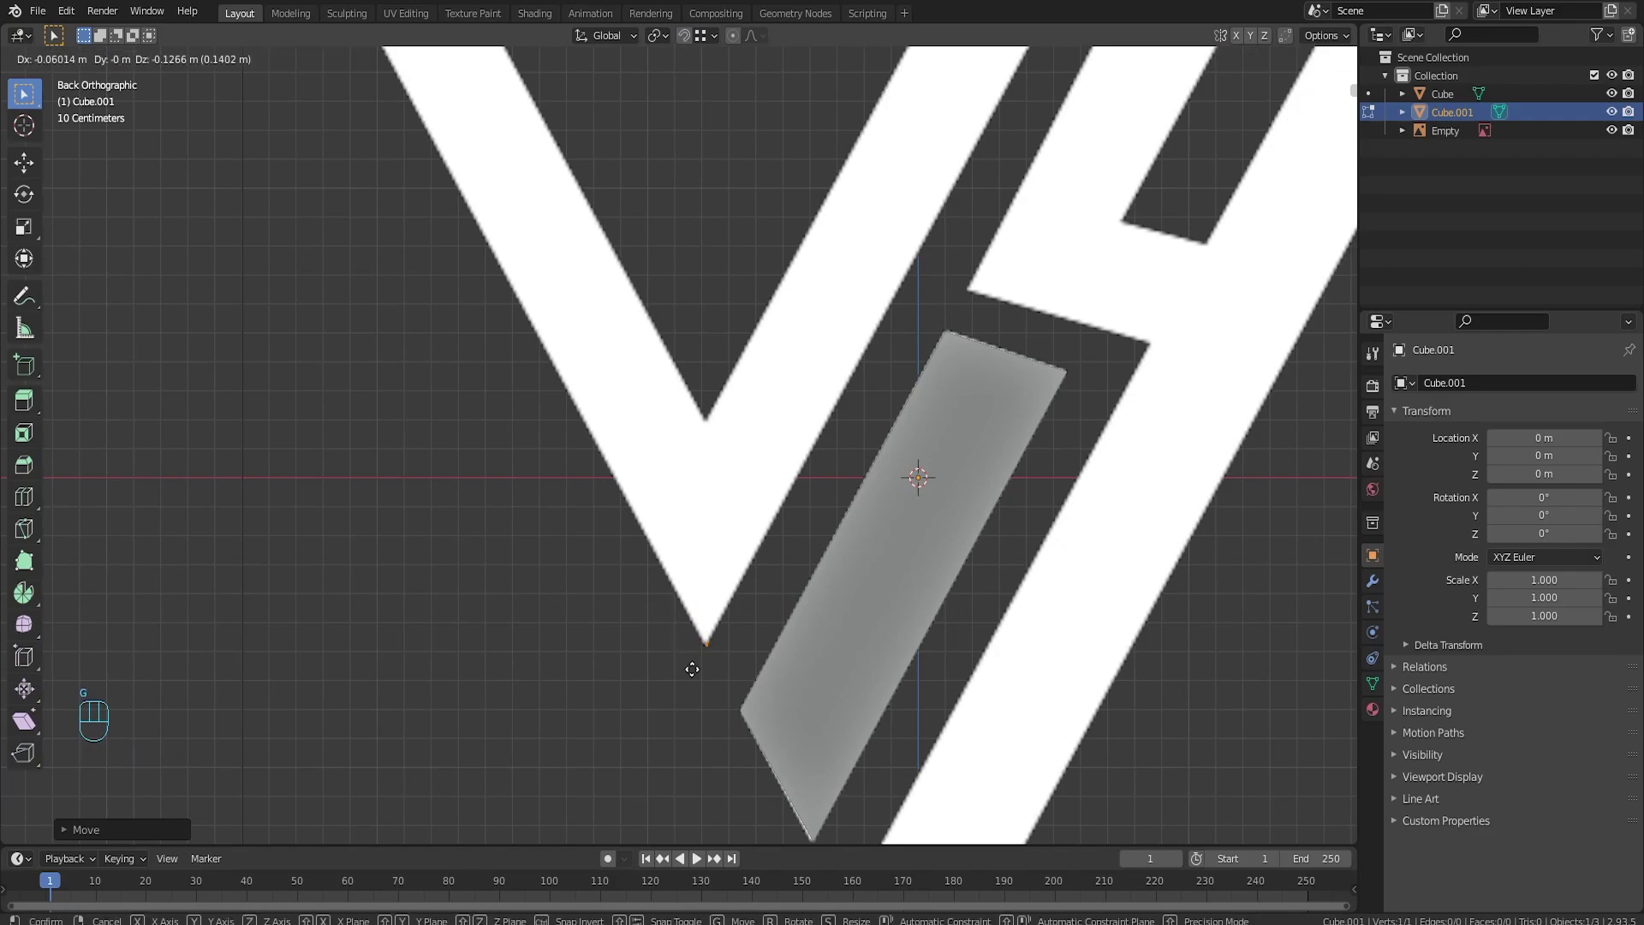
left_click(690, 664)
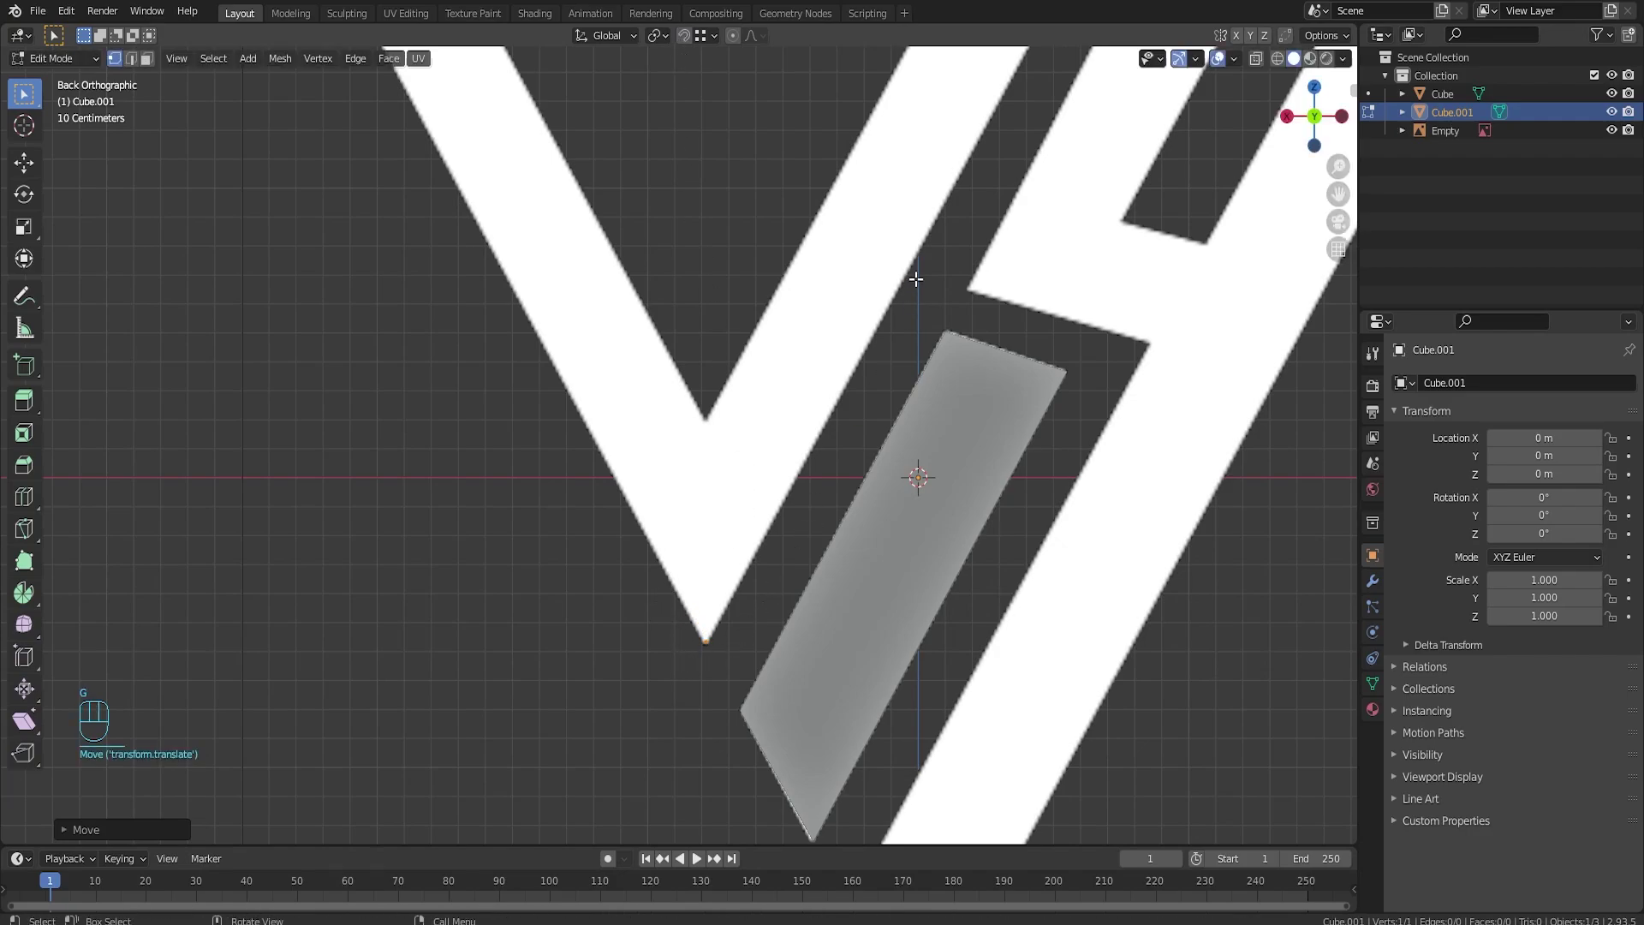
Step: Extrude edges around the large triangle's outer corners and back to the lower tip
middle_click_drag(926, 255, 721, 643, "shift")
right_click(894, 302, "ctrl")
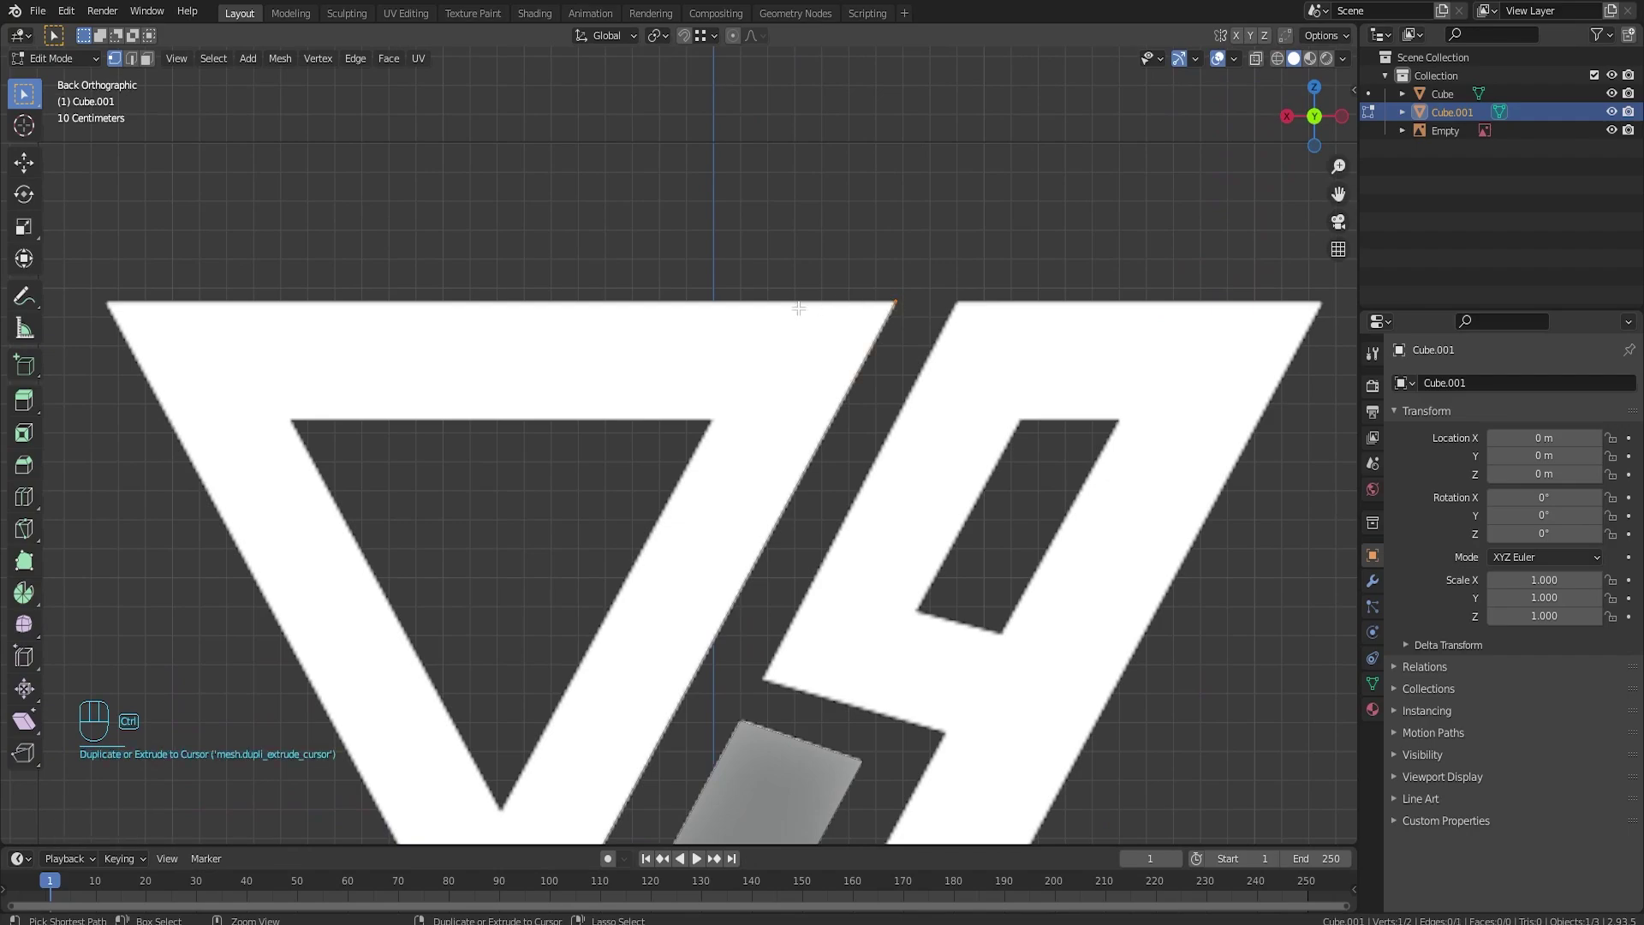
right_click(105, 302, "ctrl")
scroll(359, 392, "down", 5, "shift")
scroll(654, 618, "up", 3, "ctrl")
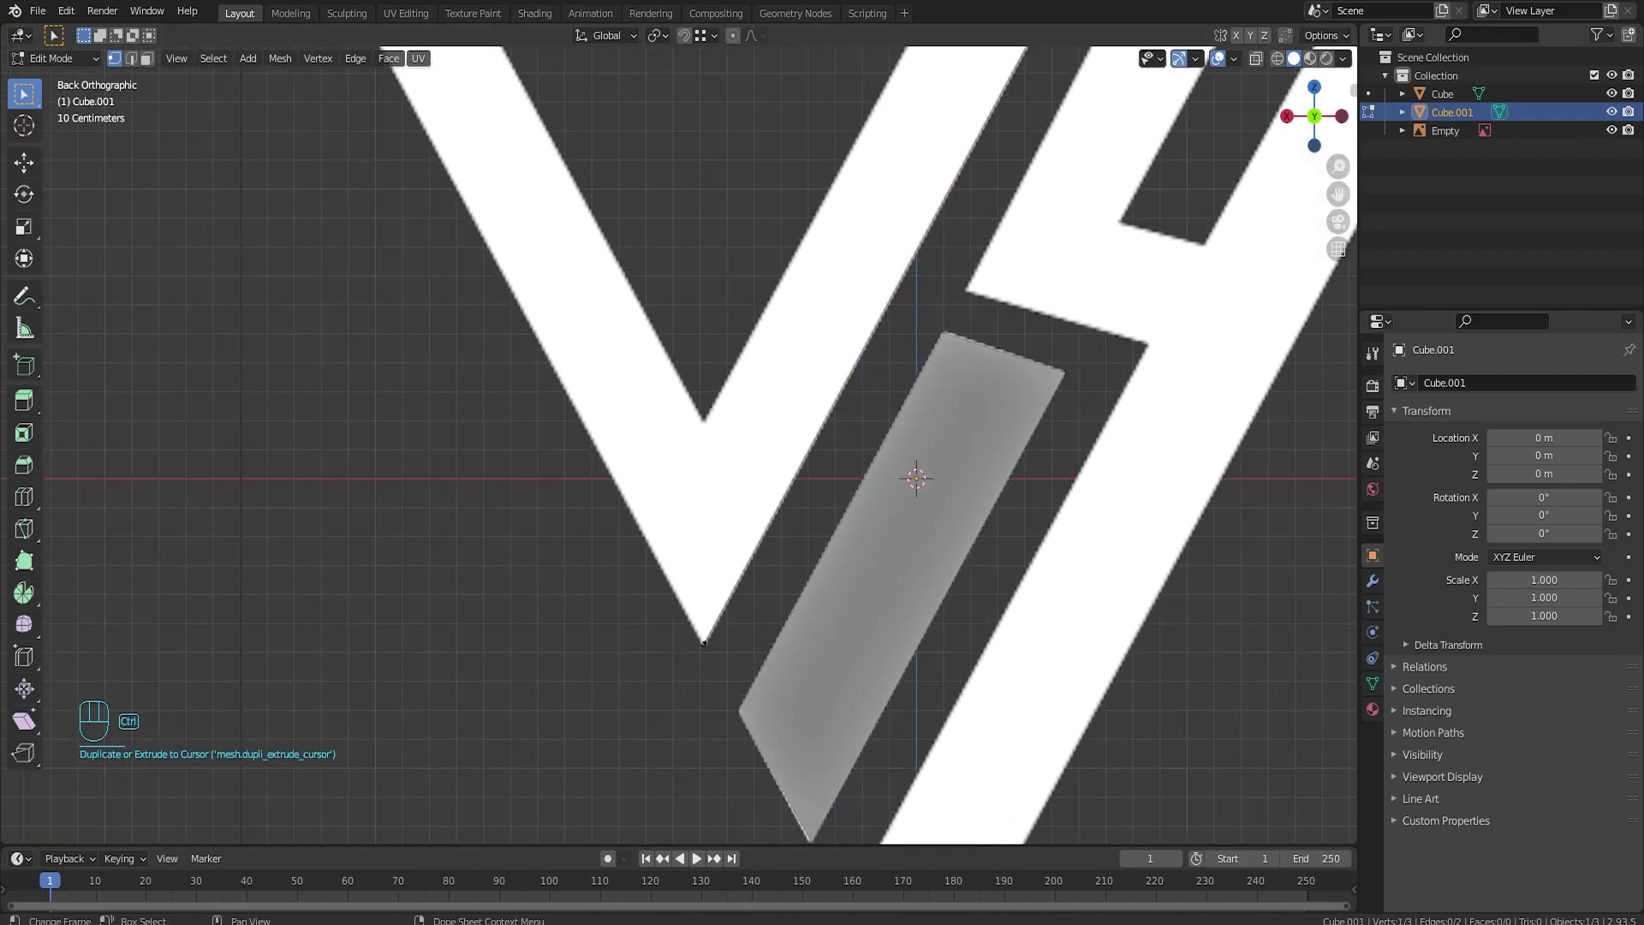
right_click(696, 636, "ctrl")
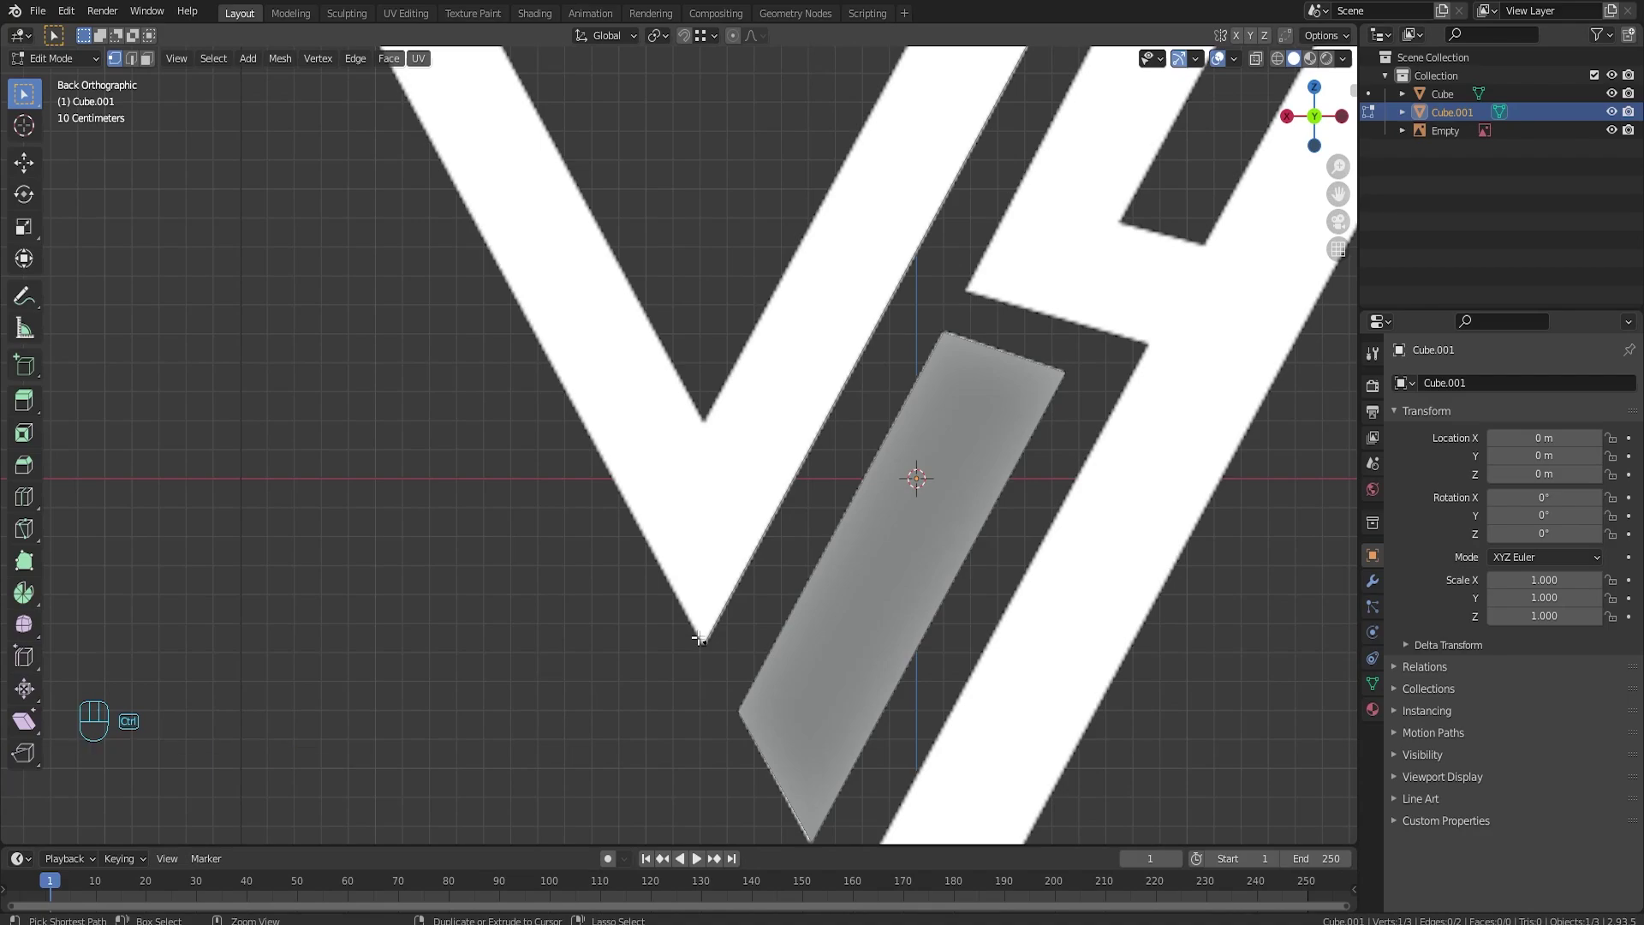
scroll(711, 651, "up", 5)
scroll(694, 548, "down", 3)
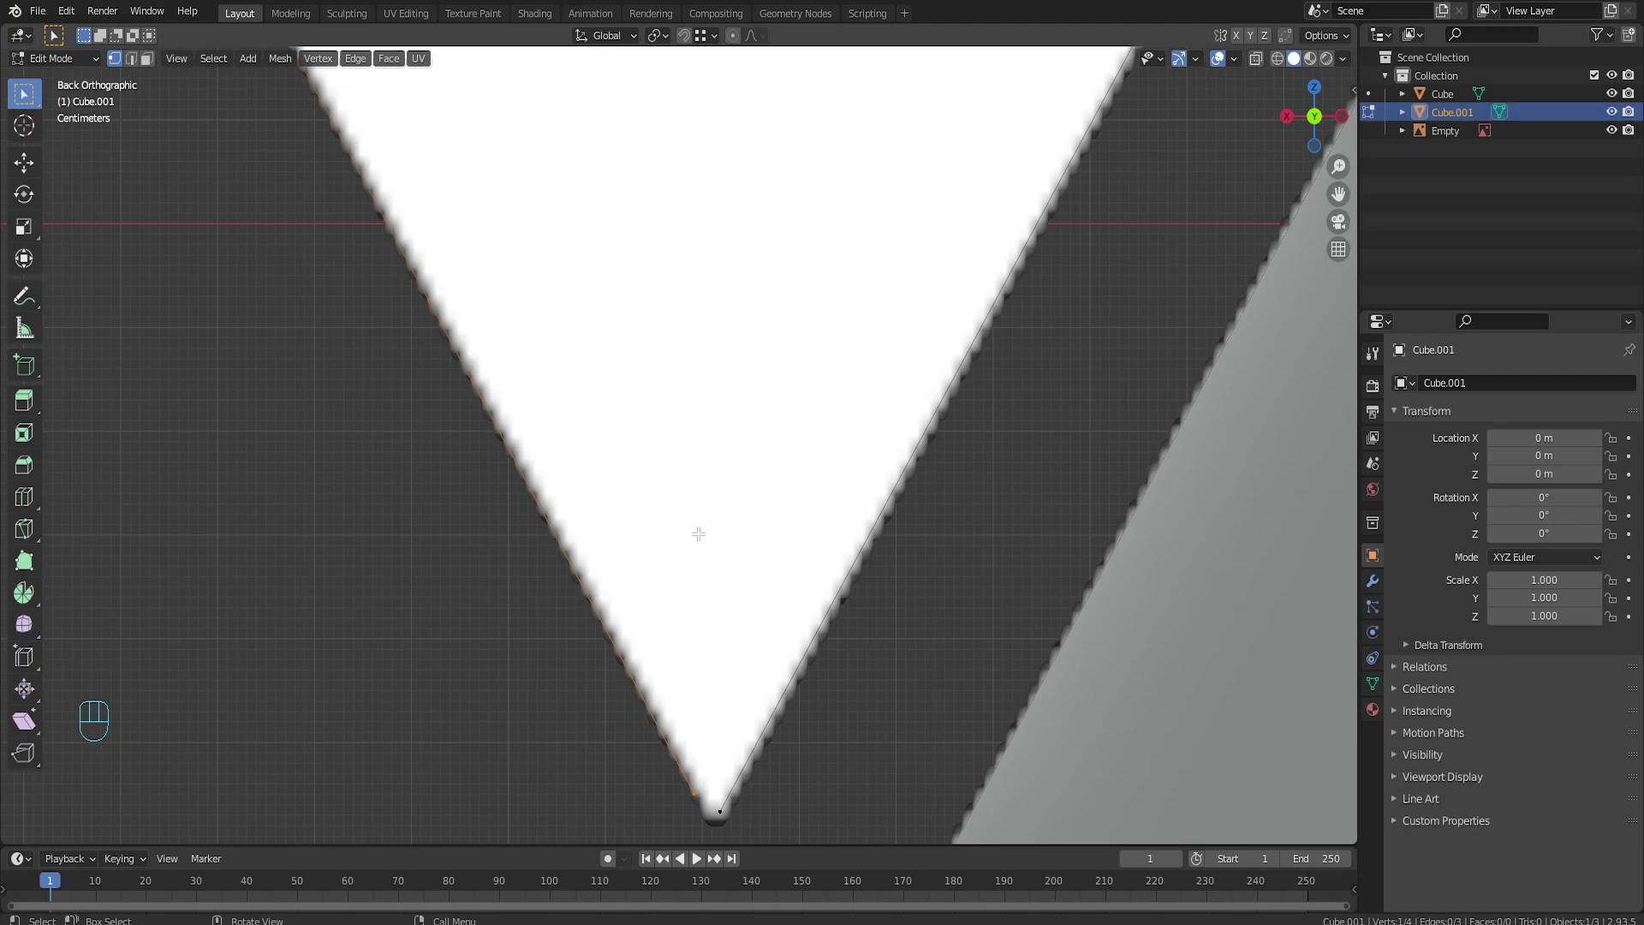
Step: Turn on snapping and move the last extruded vertex onto the starting vertex at the triangle's lower tip
left_click(684, 35)
key("g")
left_click(718, 814)
Step: Duplicate the whole triangle outline and scale the copy down until its upper edge matches the hole's upper edge
scroll(727, 753, "down", 5)
middle_click_drag(763, 308, 775, 647, "shift")
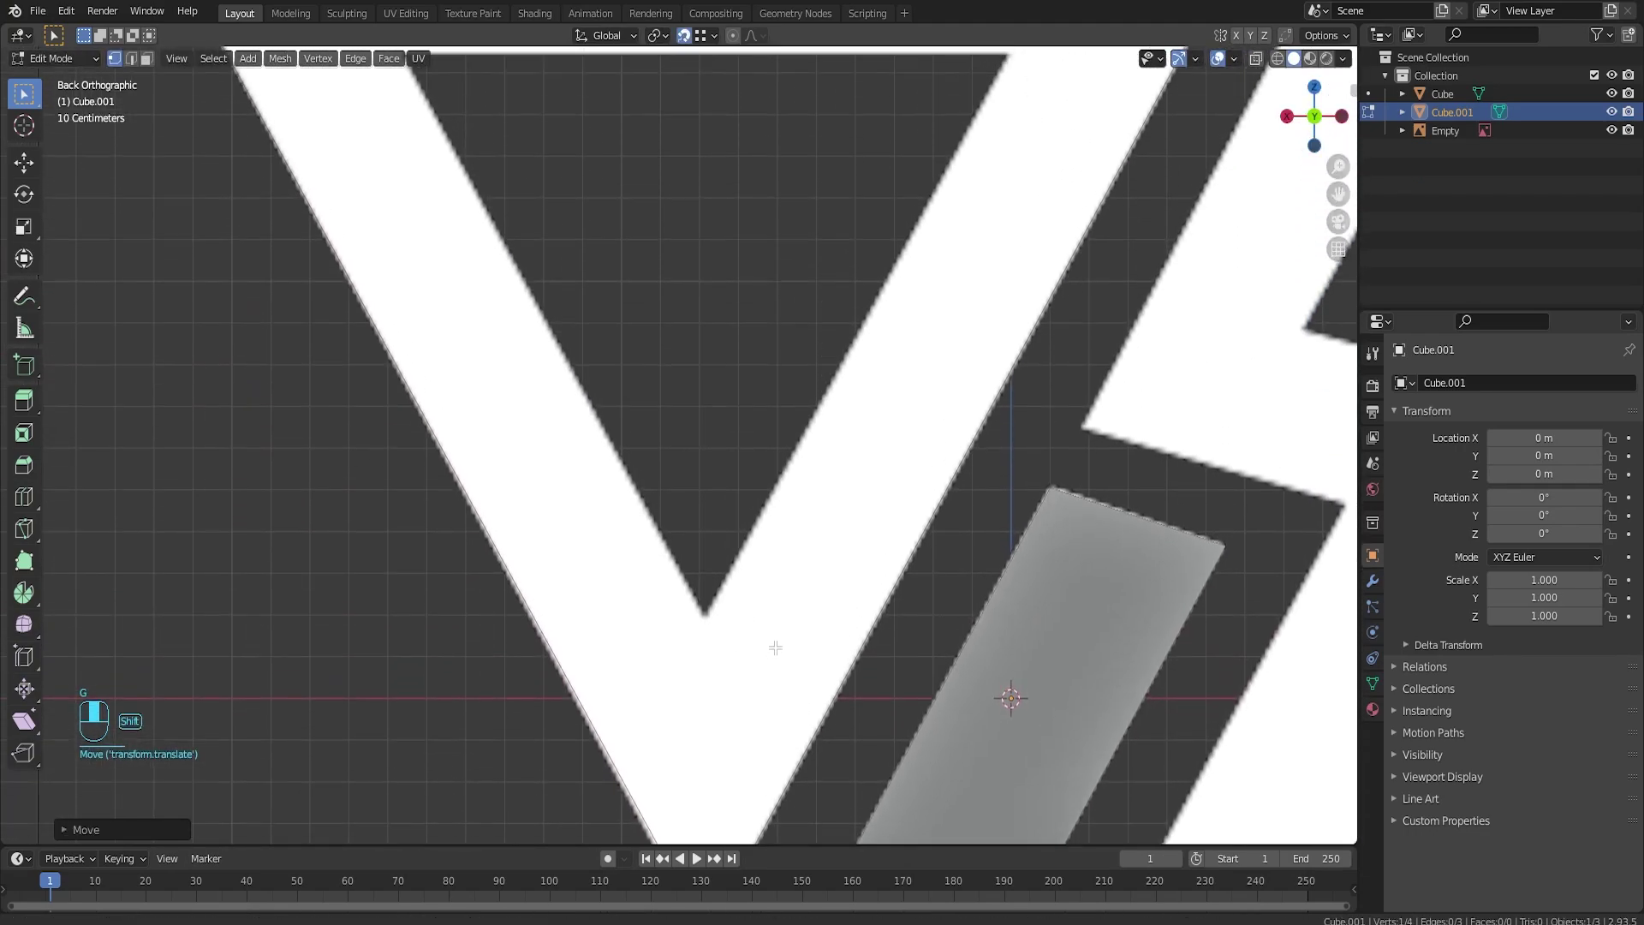
scroll(762, 599, "down", 3)
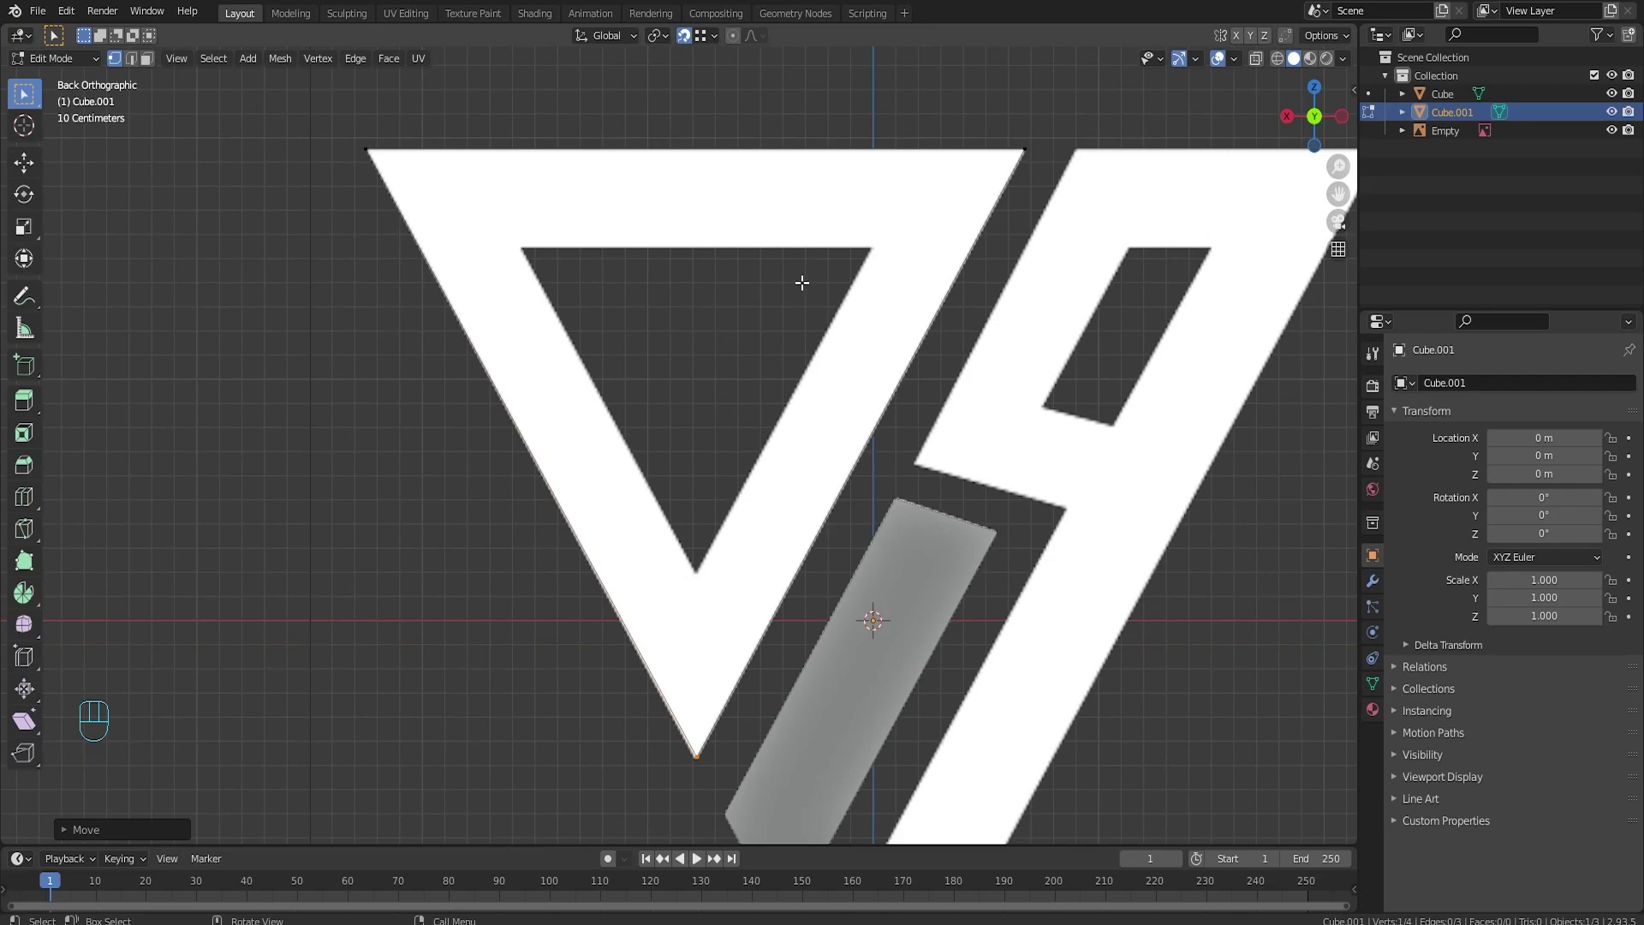
key("a")
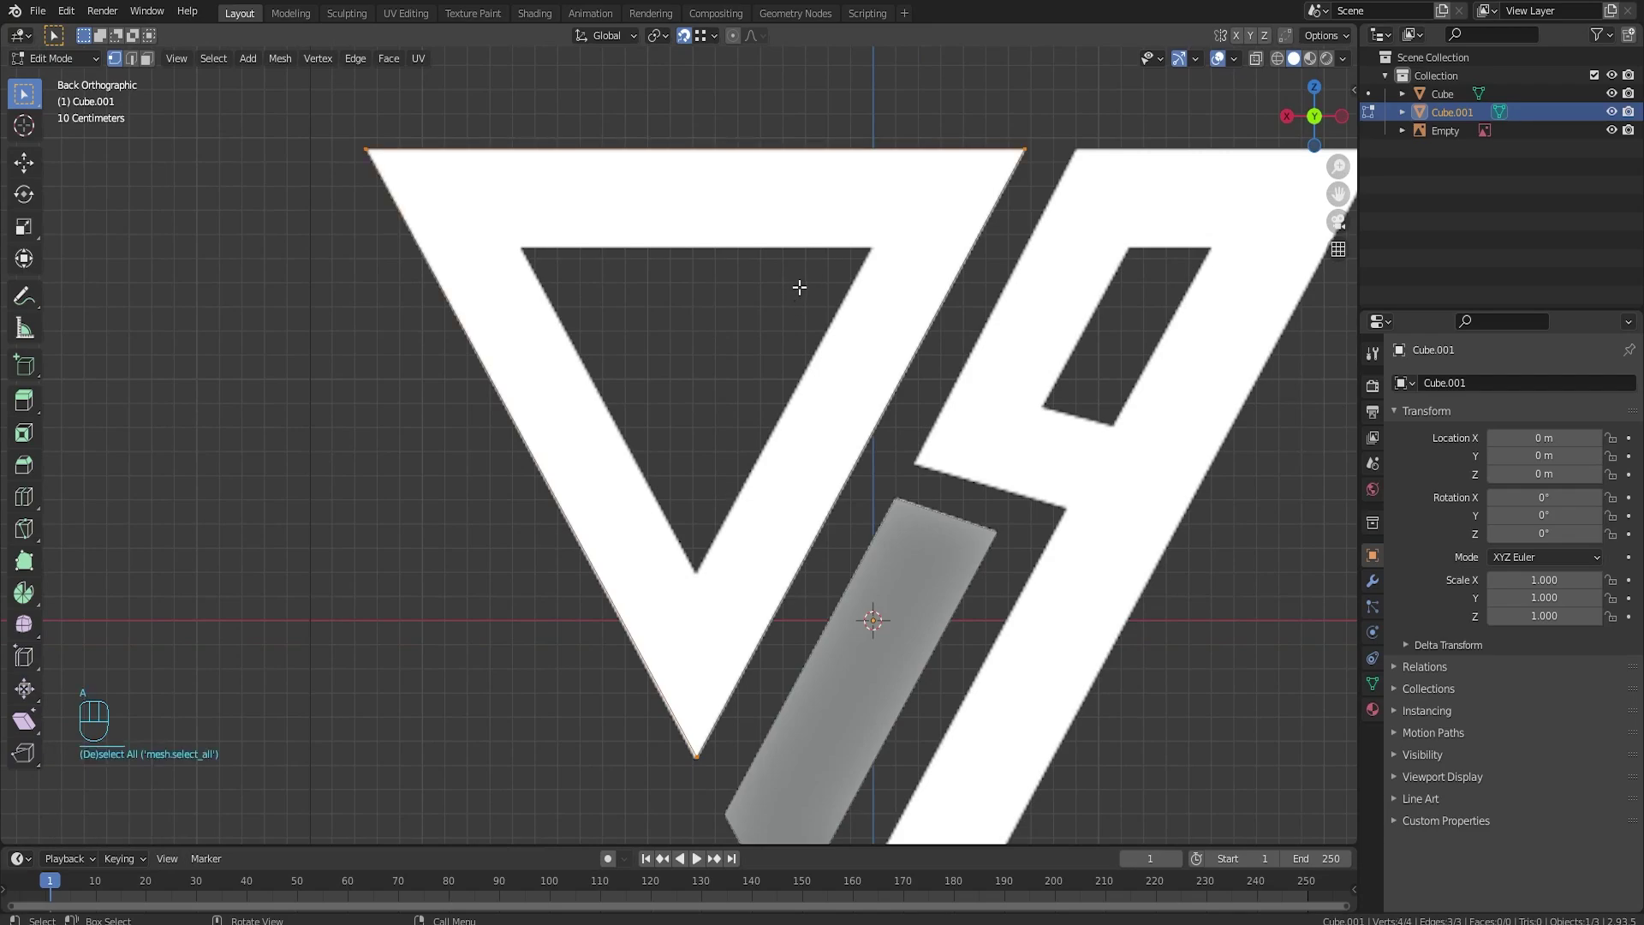
key("shift+d")
key("s")
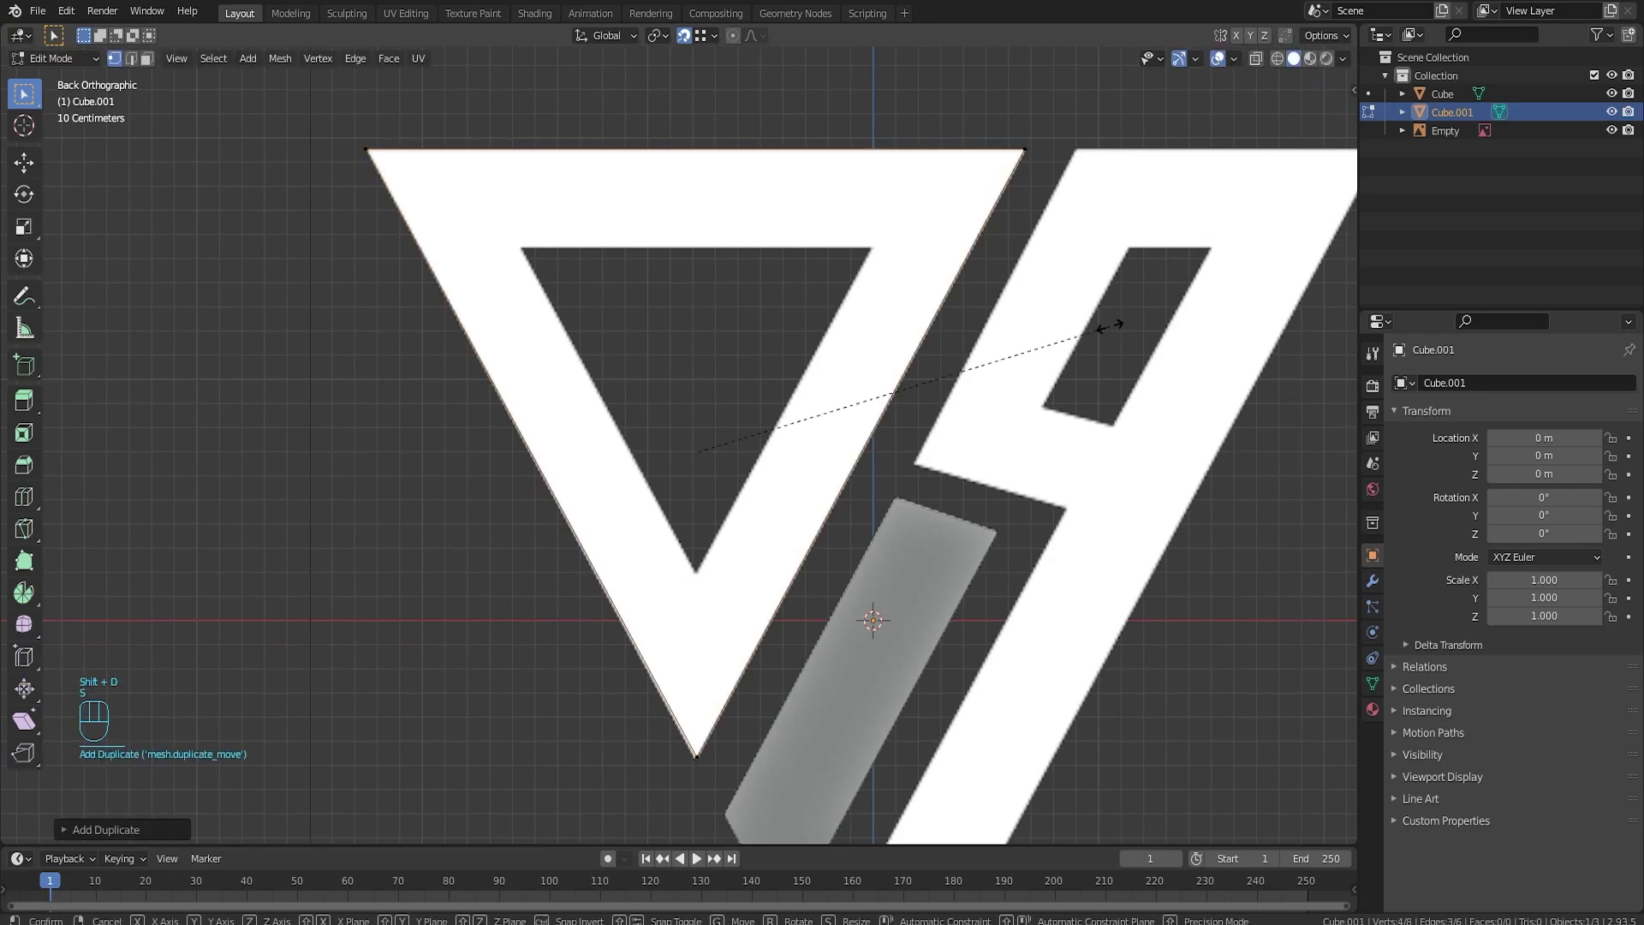
left_click(972, 351)
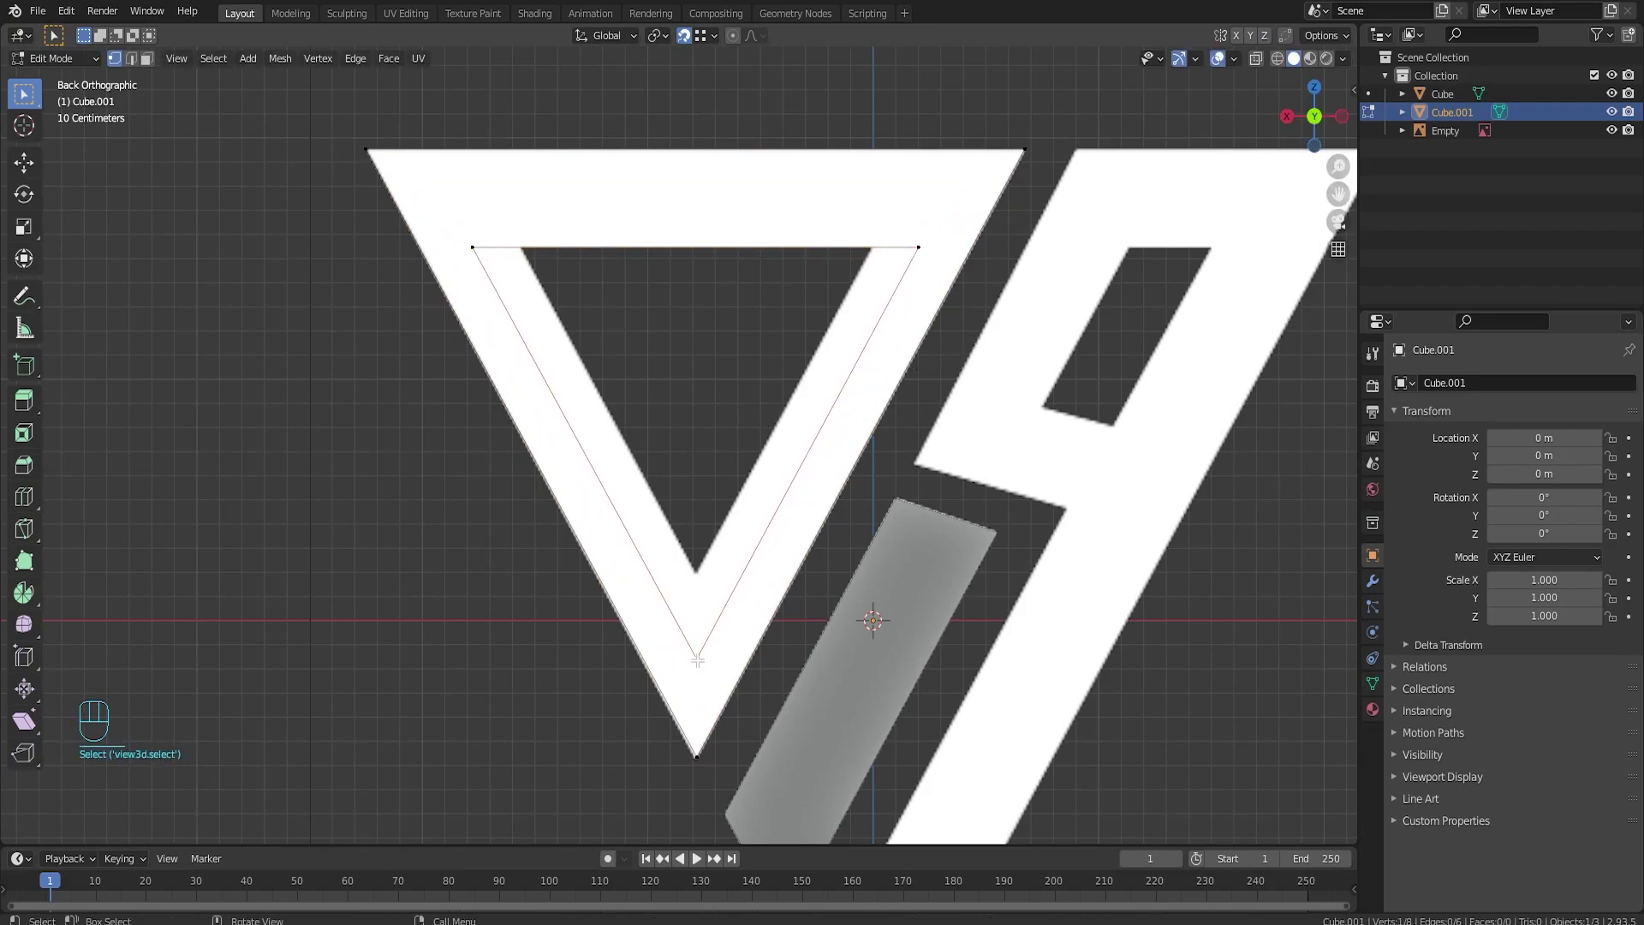
Step: Turn off snapping and activate the Move tool for the inner triangle's lower vertex
left_click(683, 35)
left_click(744, 388)
scroll(744, 388, "up", 2)
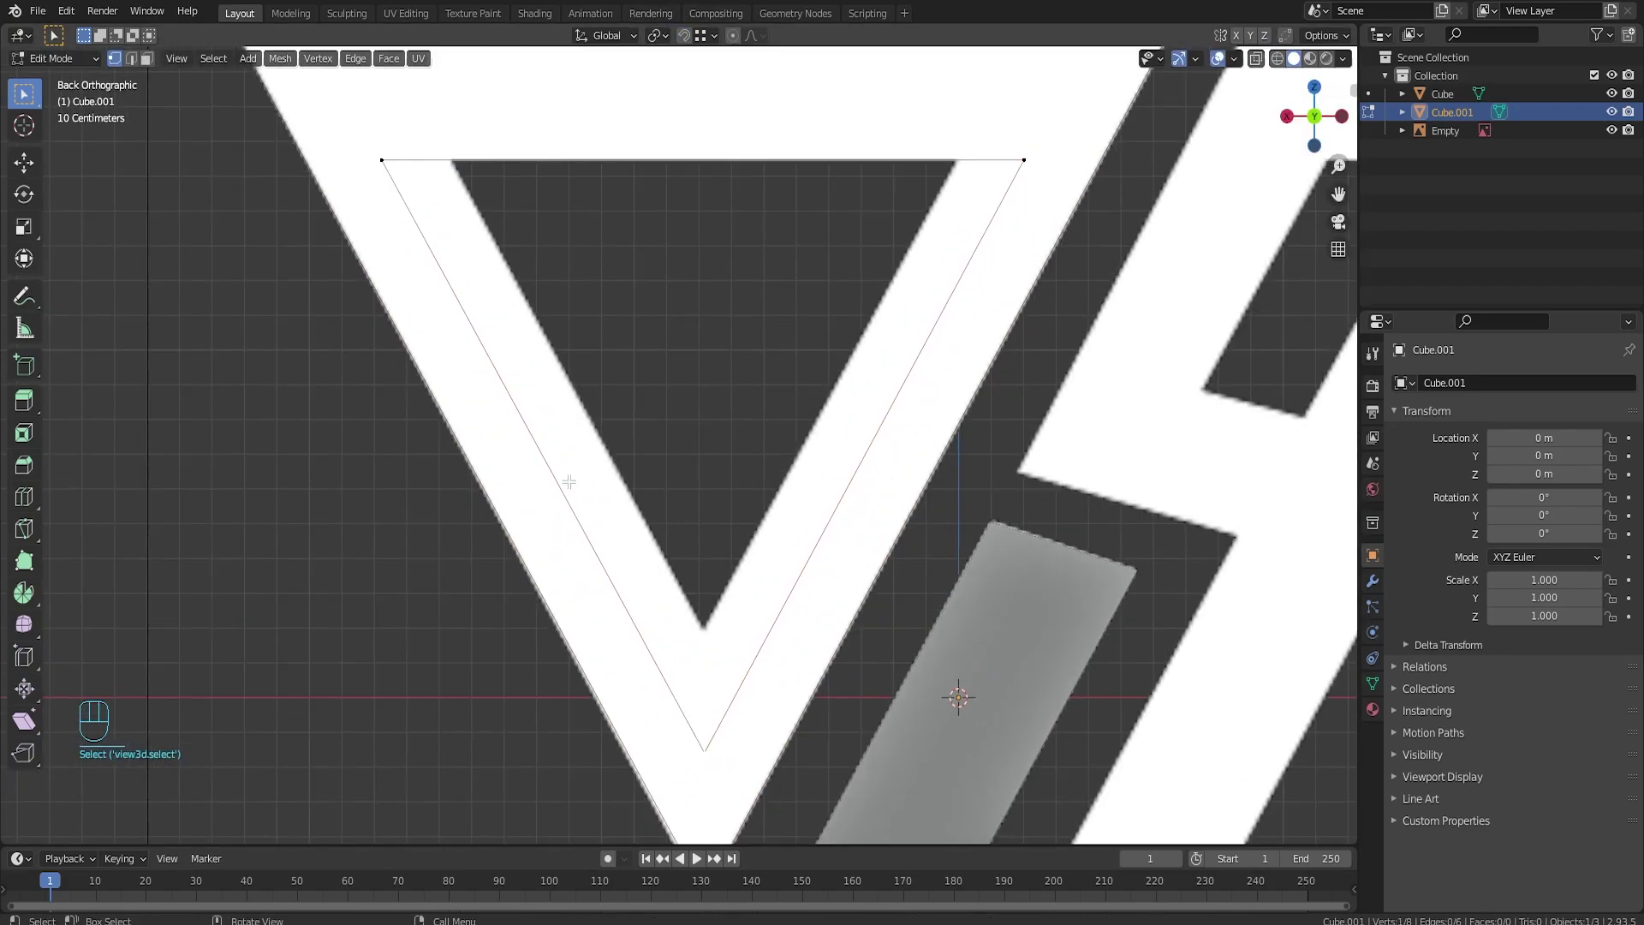
left_click(25, 161)
Step: Try to move the inner triangle's lower vertex straight up to the hole's lower corner
left_click_drag(709, 696, 709, 568)
key("ctrl+z")
key("c")
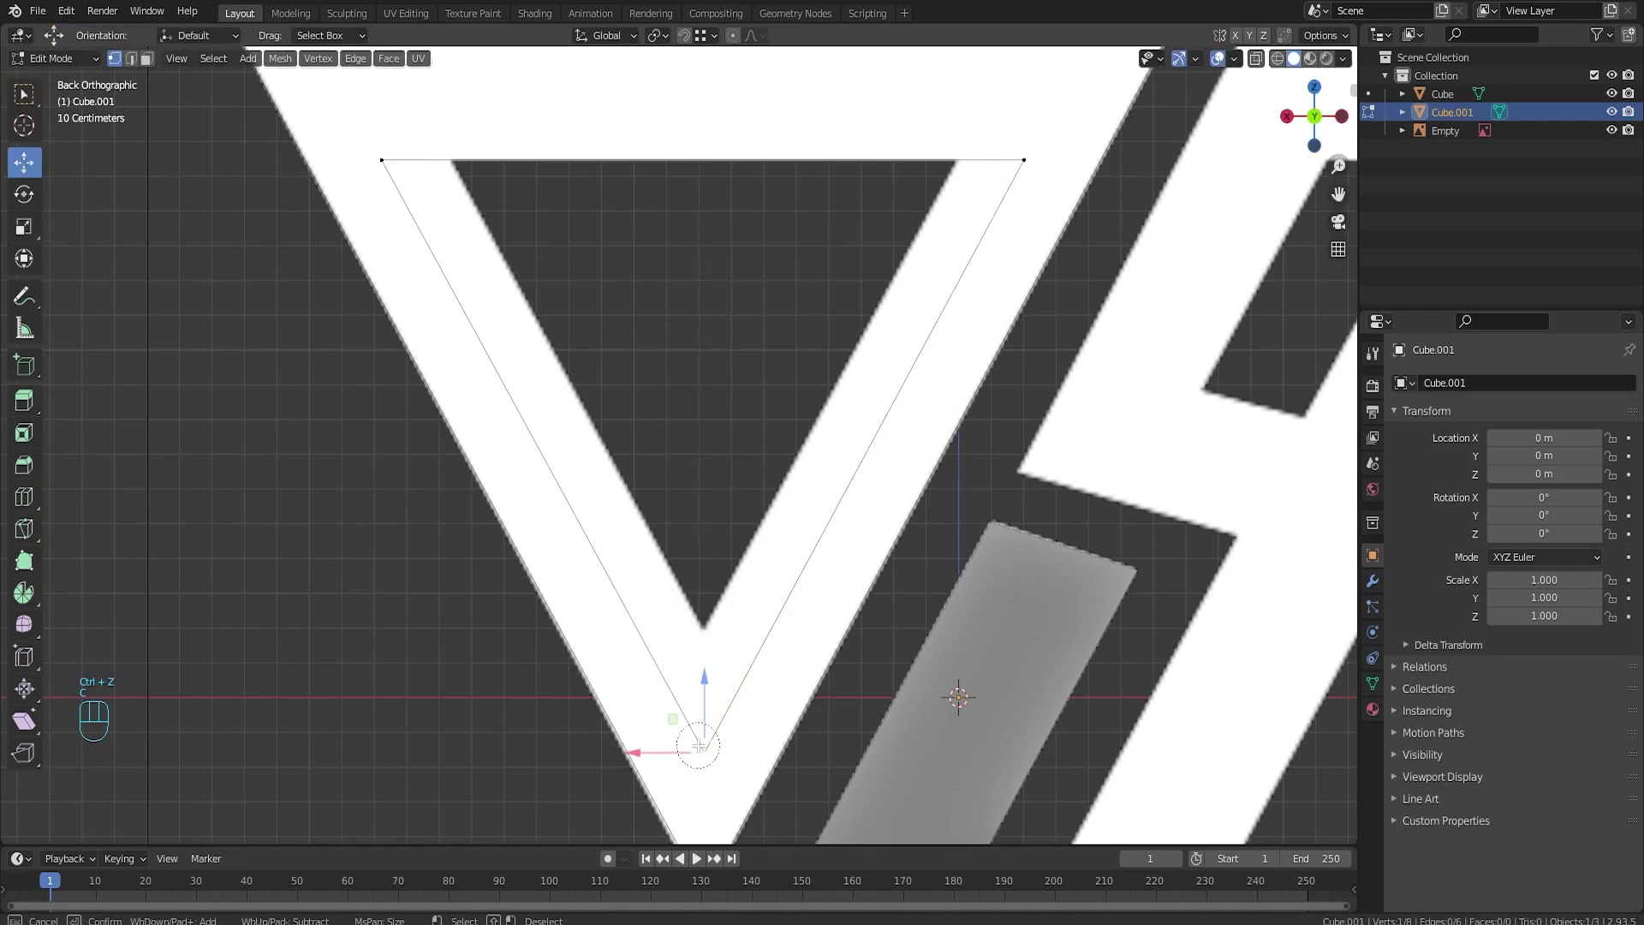
left_click(699, 745)
right_click(698, 746)
left_click_drag(703, 693, 702, 565)
key("ctrl+z")
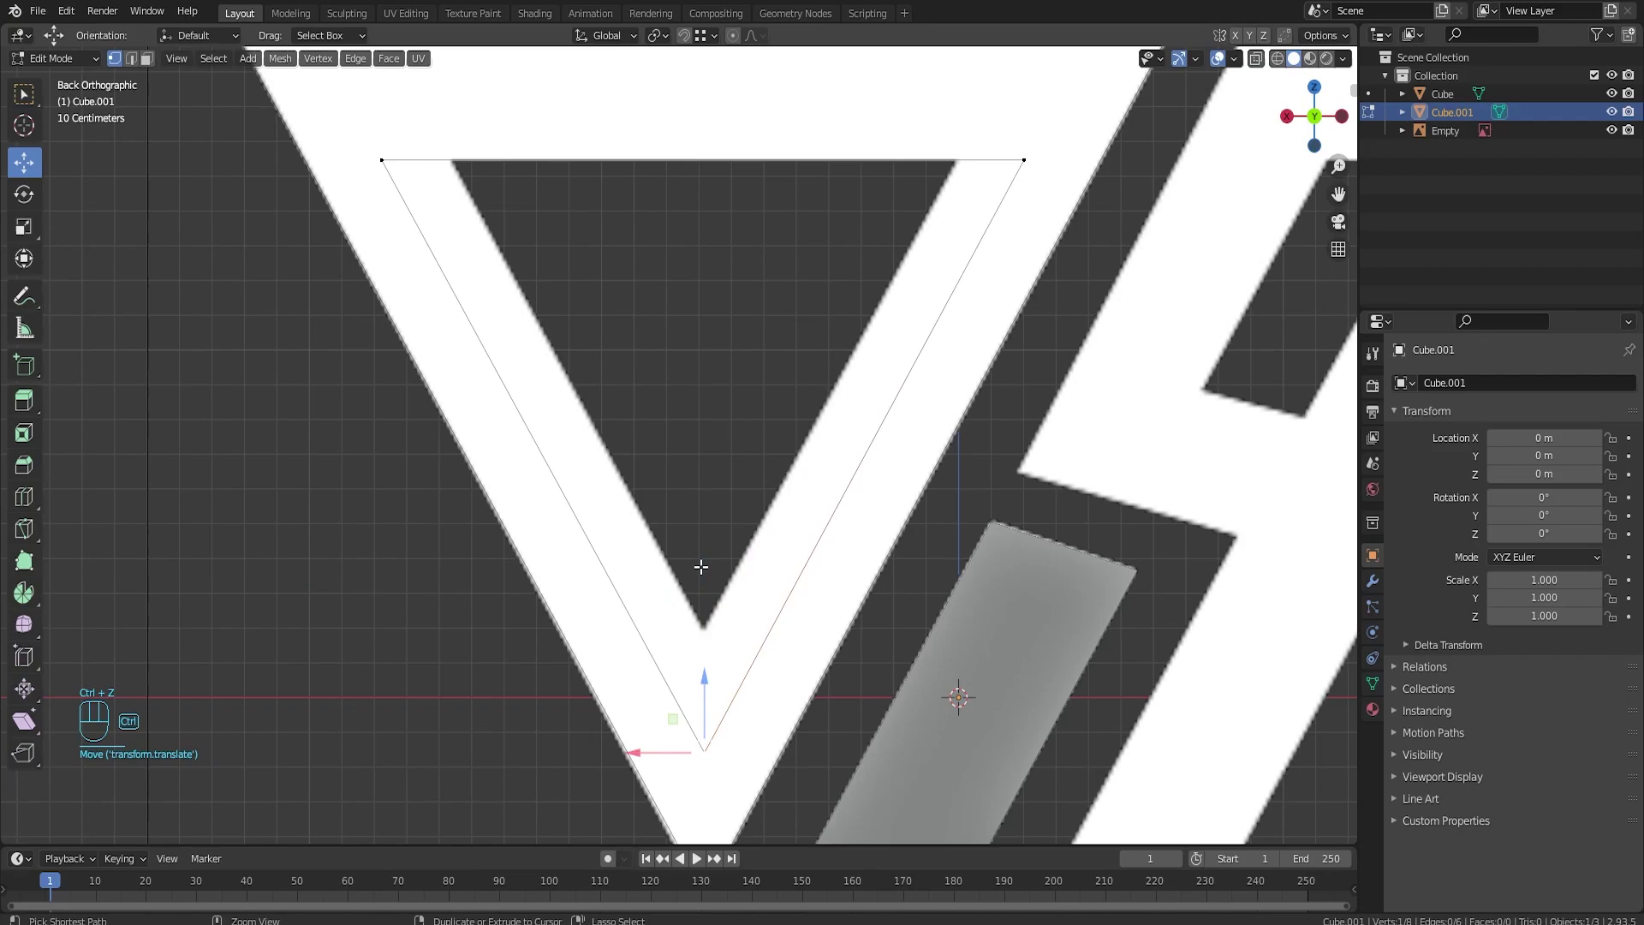
scroll(716, 630, "down", 1)
middle_click_drag(715, 629, 783, 557, "shift")
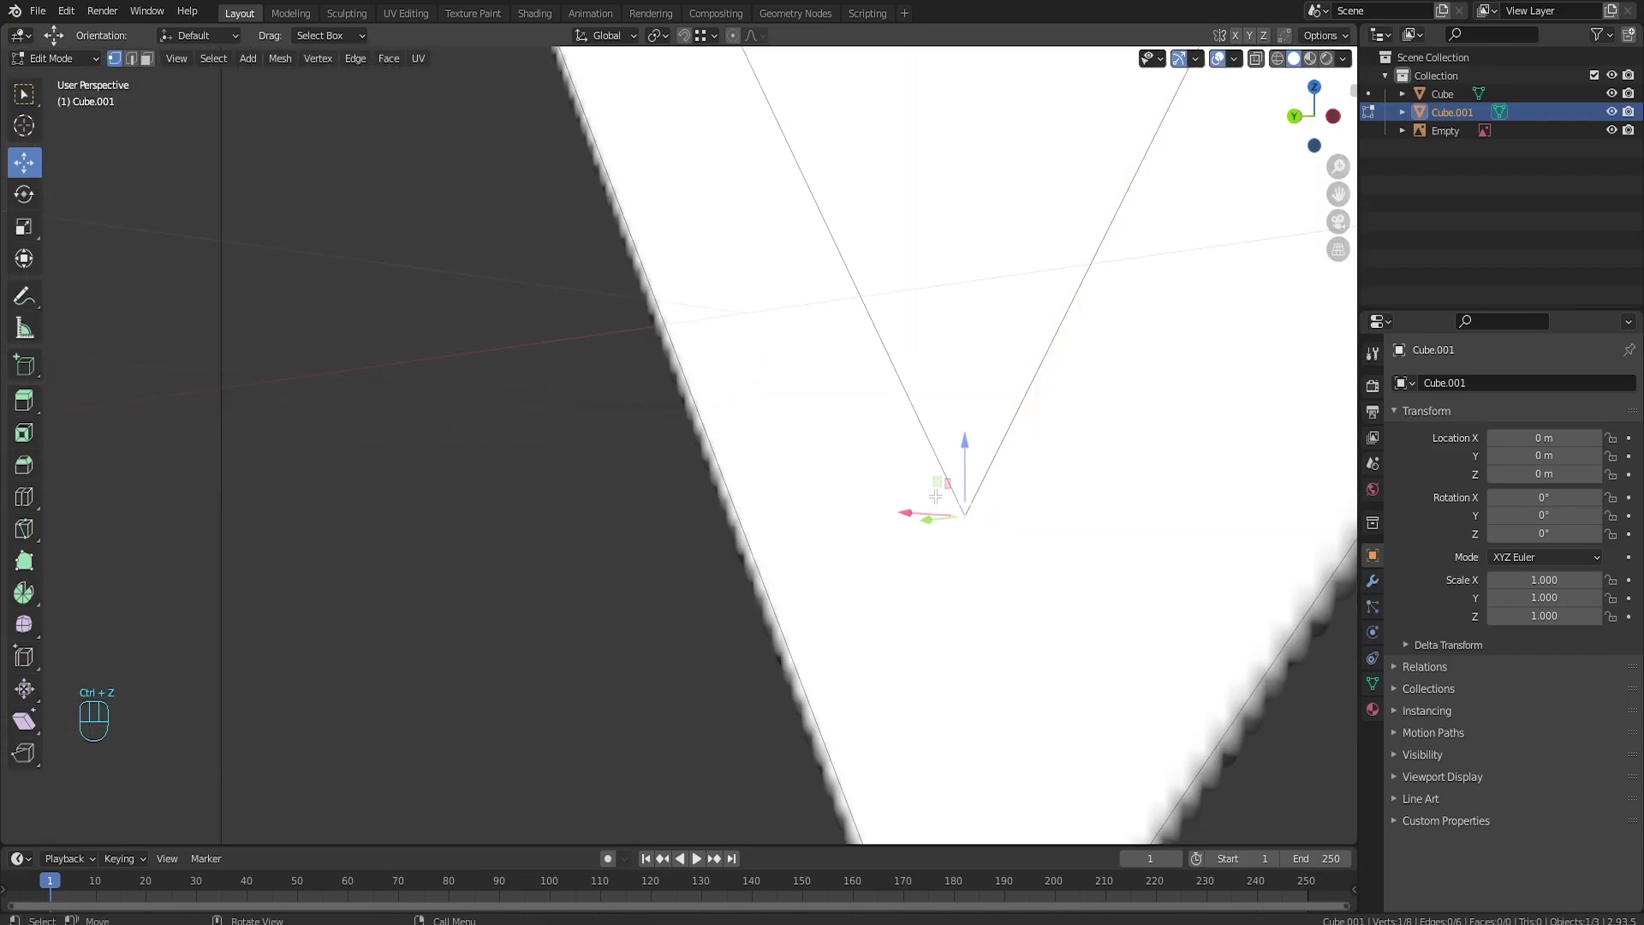
left_click(868, 426)
left_click_drag(875, 460, 1030, 571)
left_click_drag(964, 444, 964, 446)
key("ctrl+z")
Step: In the front view, scale the inner triangle's two upper vertices along X to meet the hole's upper corners
key("KP_1")
middle_click_drag(1031, 499, 821, 709, "shift")
scroll(840, 316, "down", 2)
middle_click_drag(782, 290, 775, 724, "shift")
left_click(1044, 437)
left_click(276, 437, "shift")
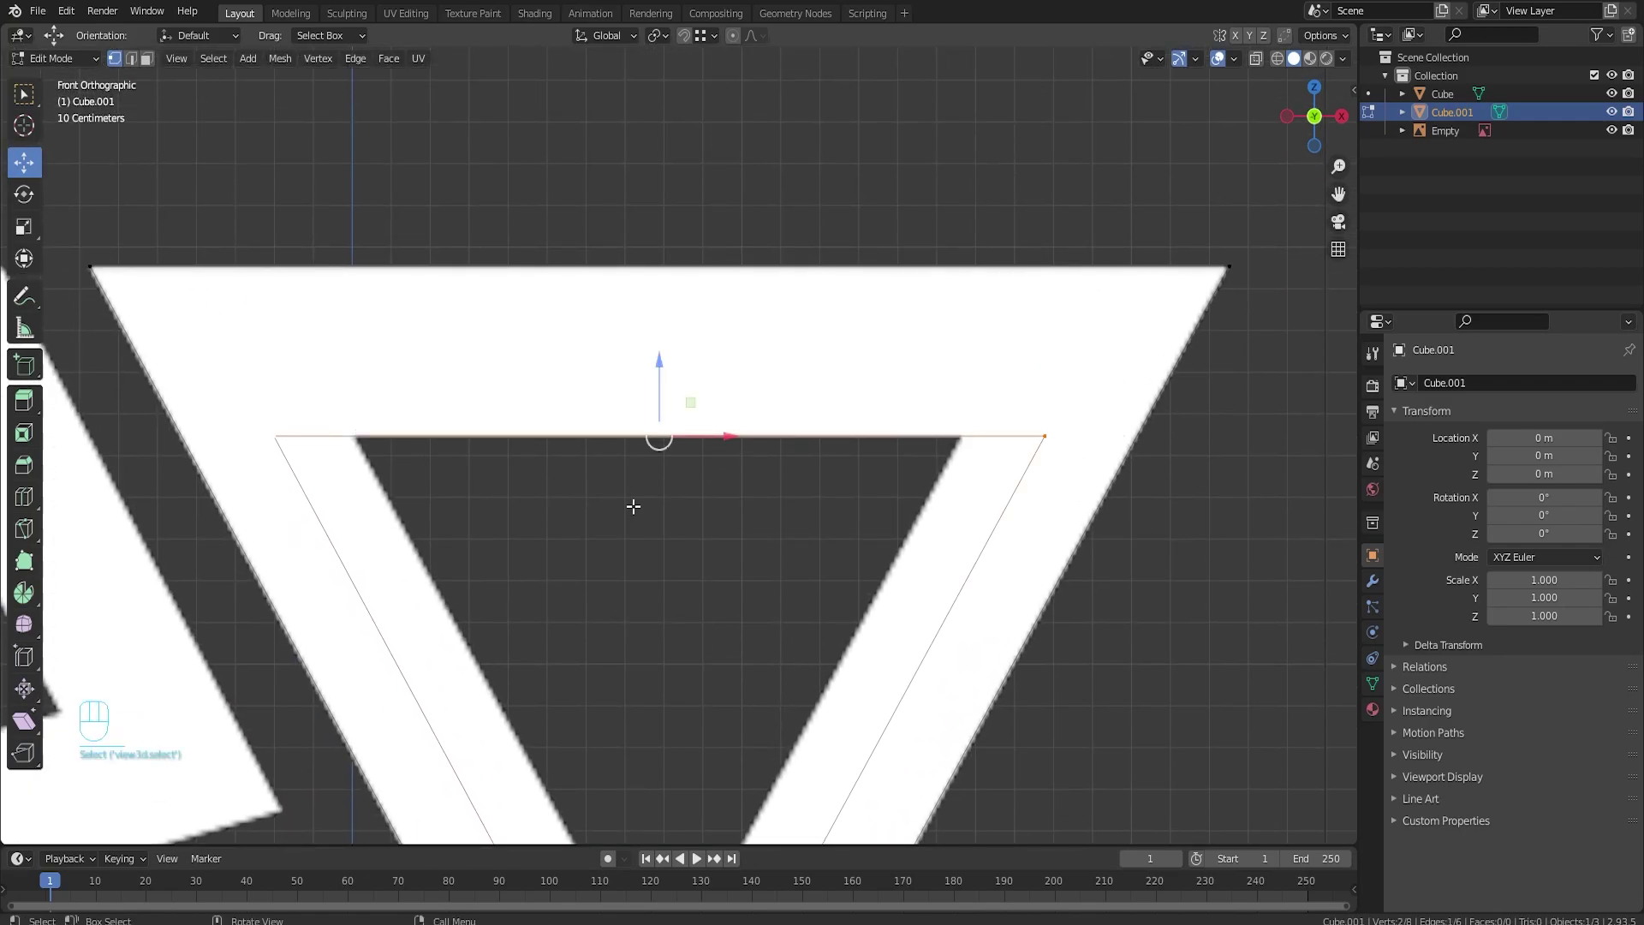
key("s")
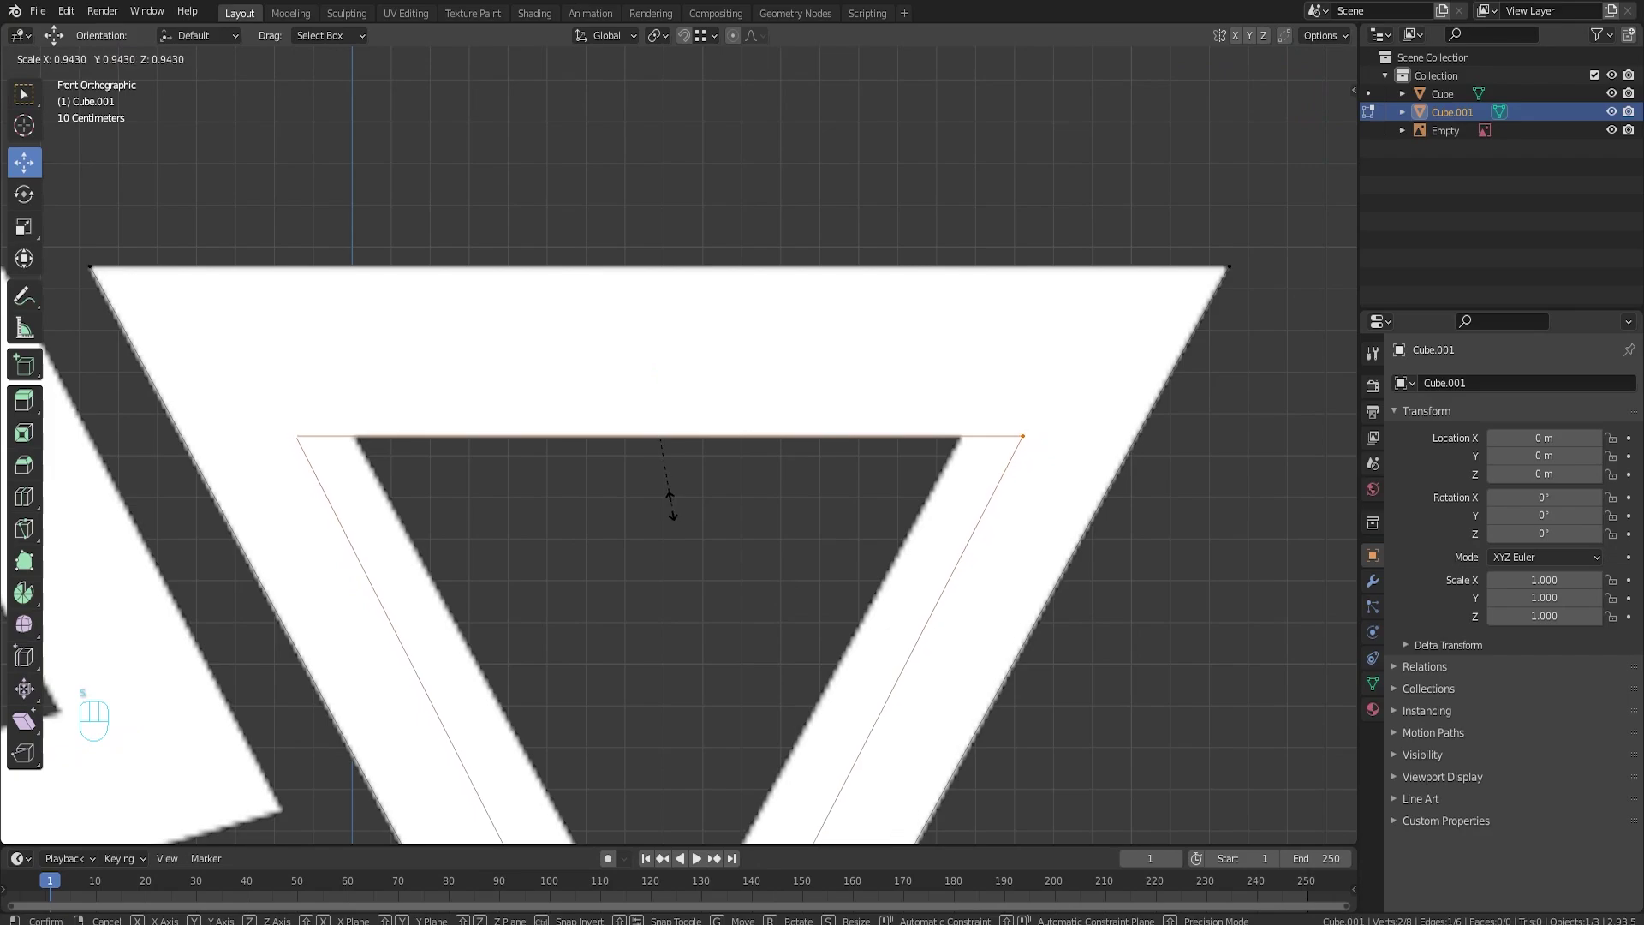
key("x")
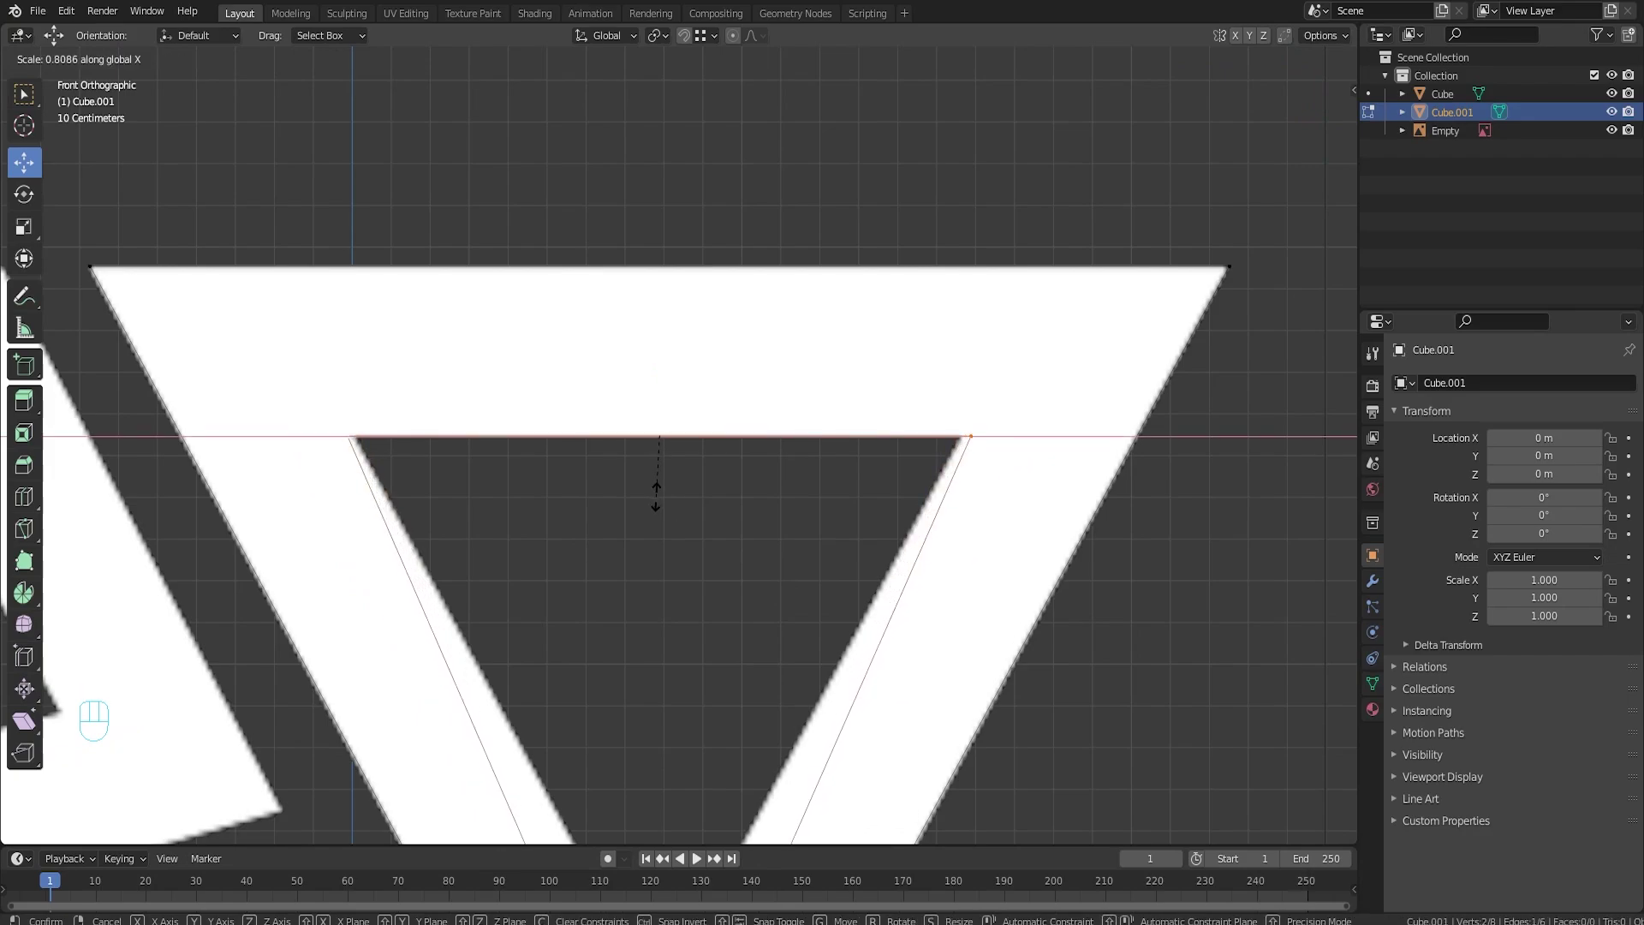
left_click(656, 495)
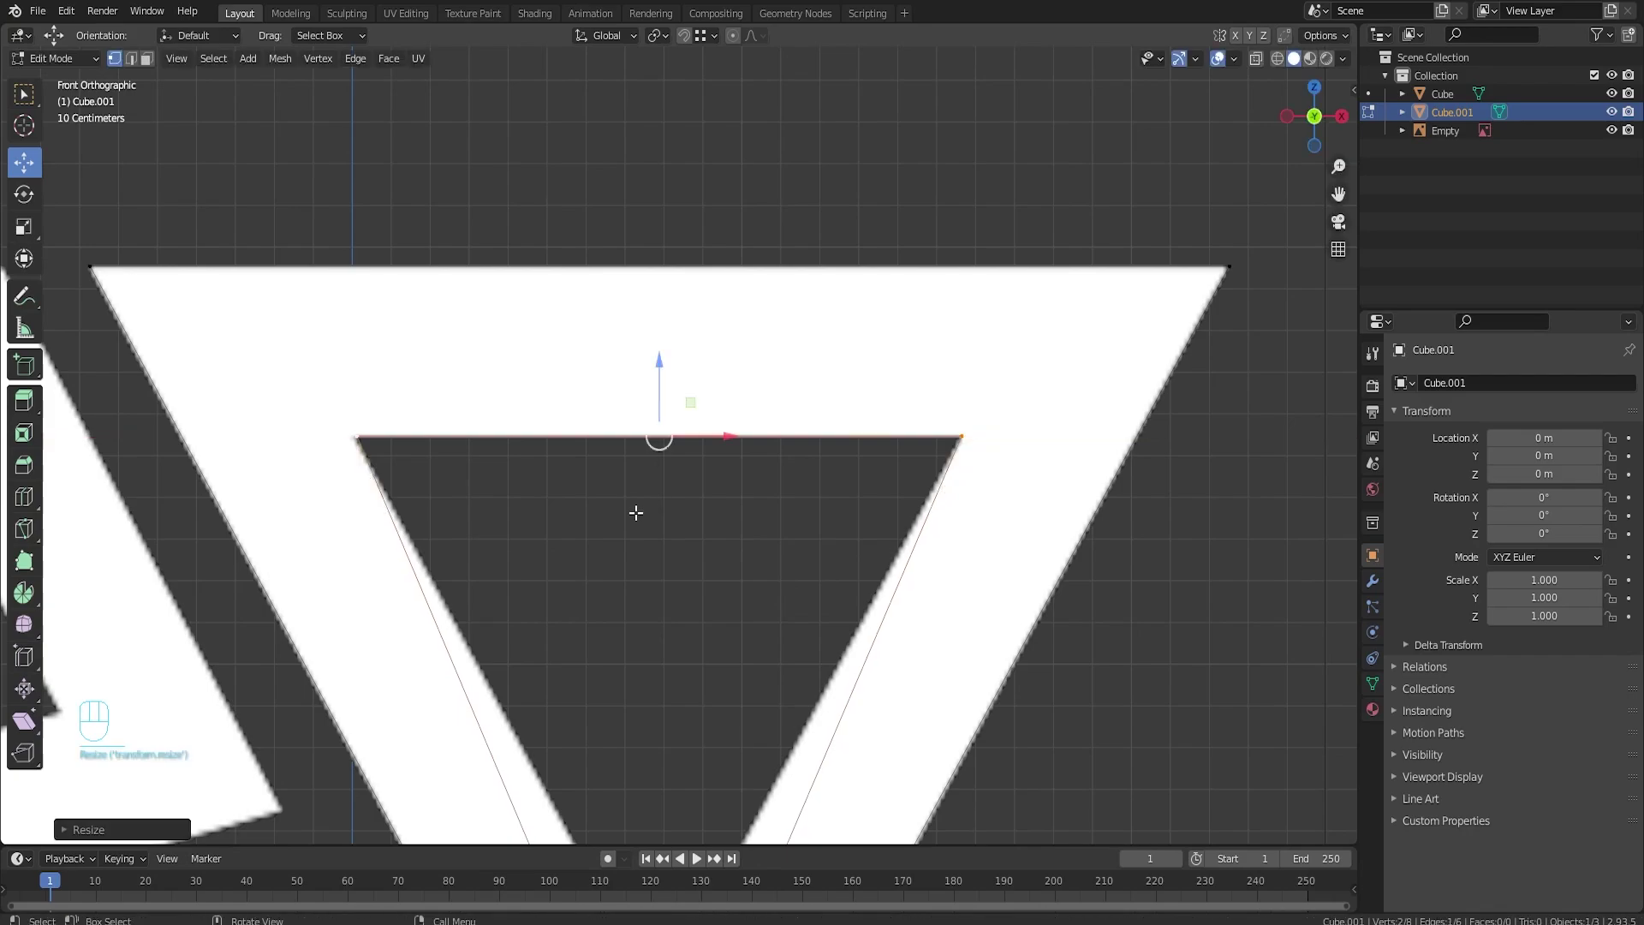
Step: Turn snapping back on and move the inner triangle's lower vertex to the hole's lower corner
middle_click_drag(561, 559, 734, 404, "shift")
left_click(753, 613)
key("shift+Tab")
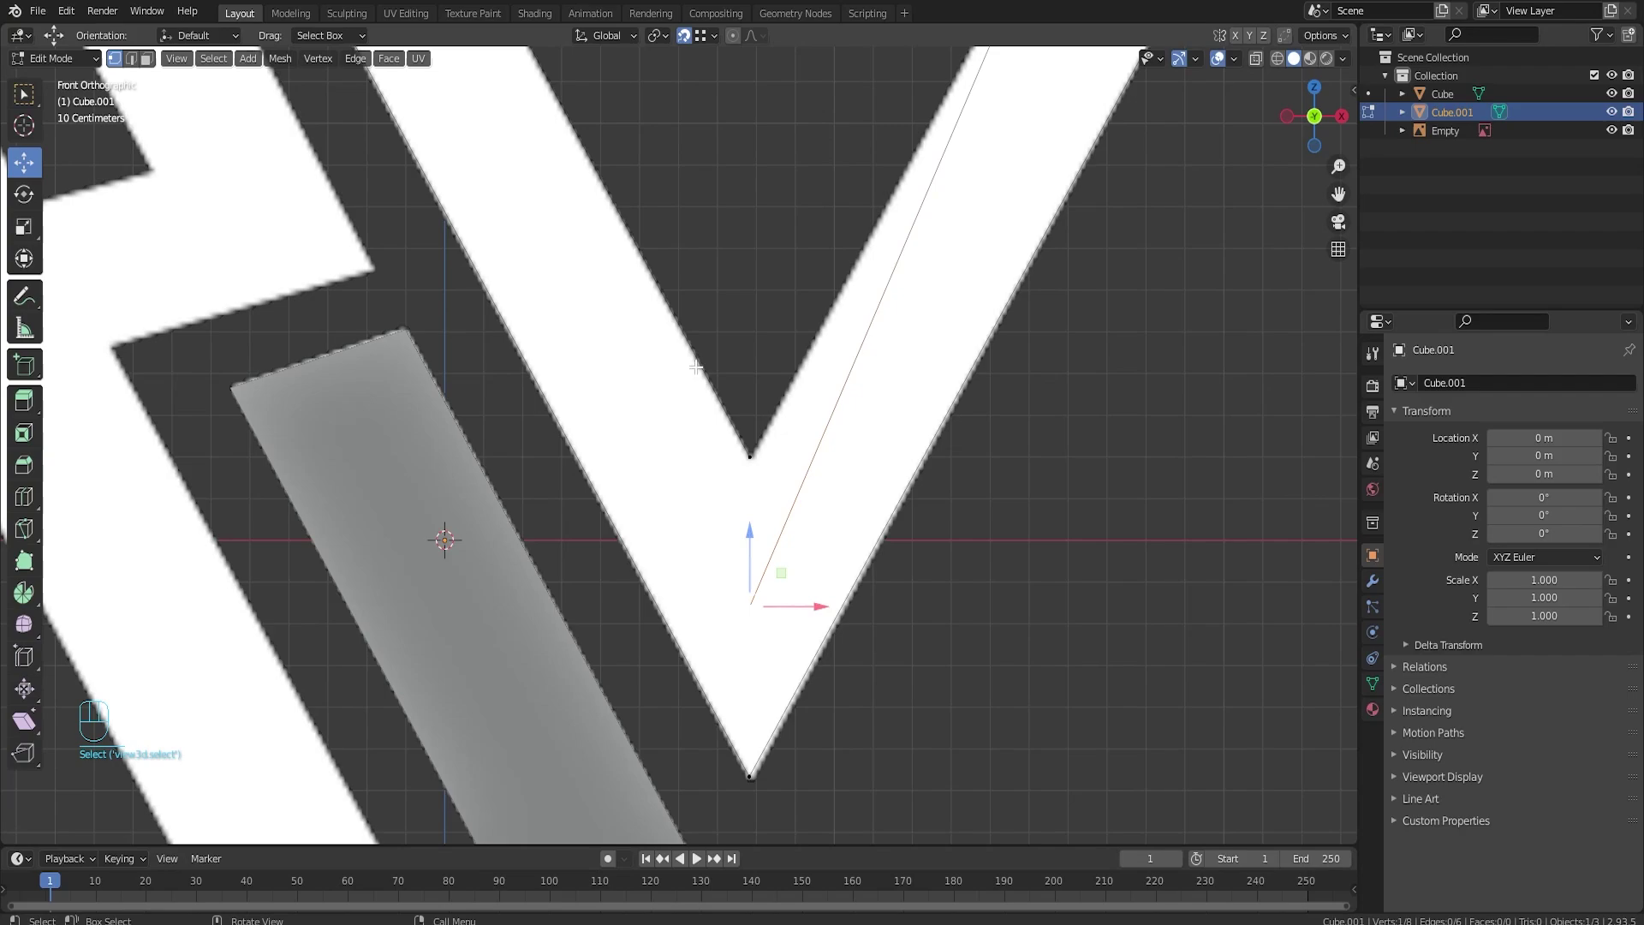
key("g")
key("Tab")
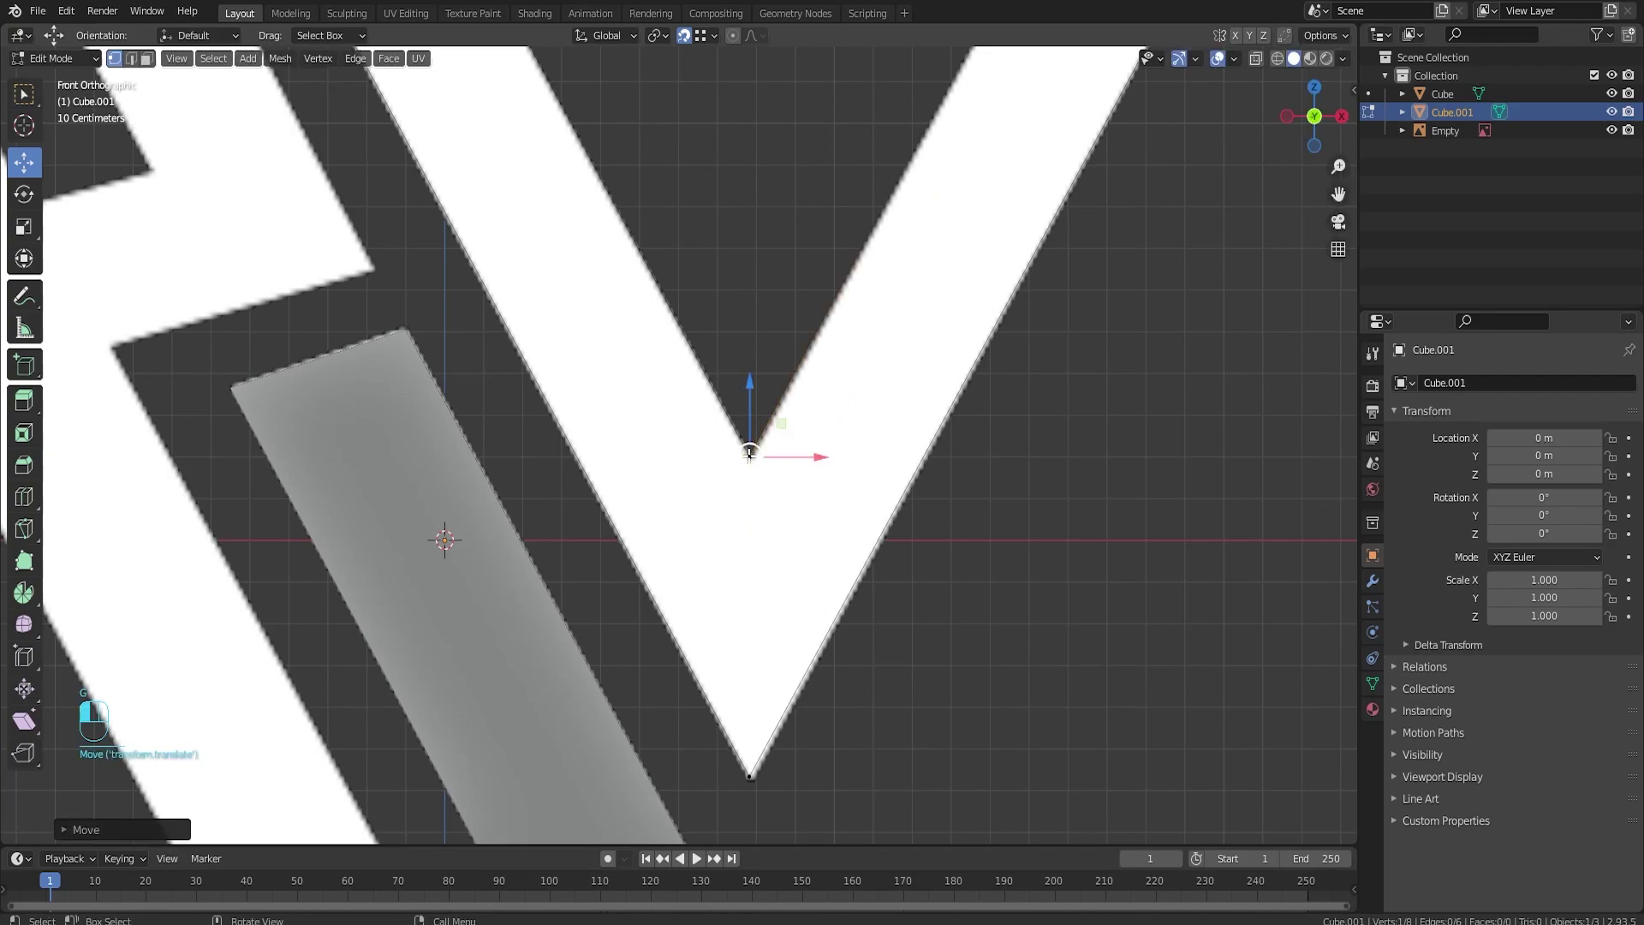
Step: Try to fill both triangle outlines with a face and delete the face over the hole
scroll(778, 481, "down", 5)
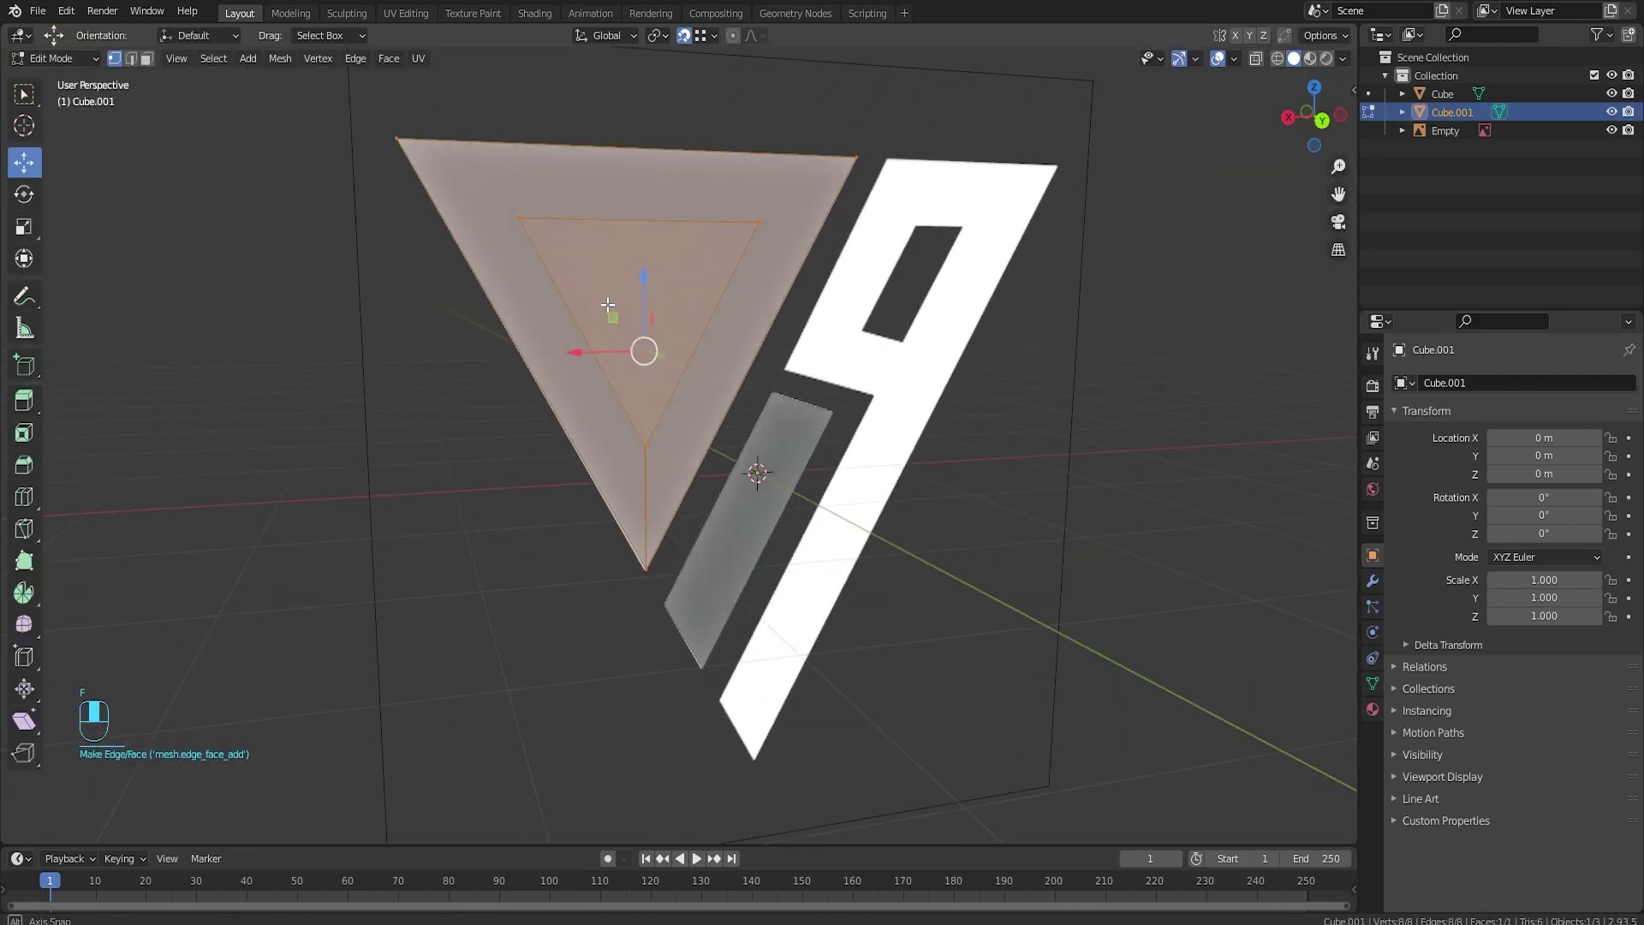
left_click(146, 59)
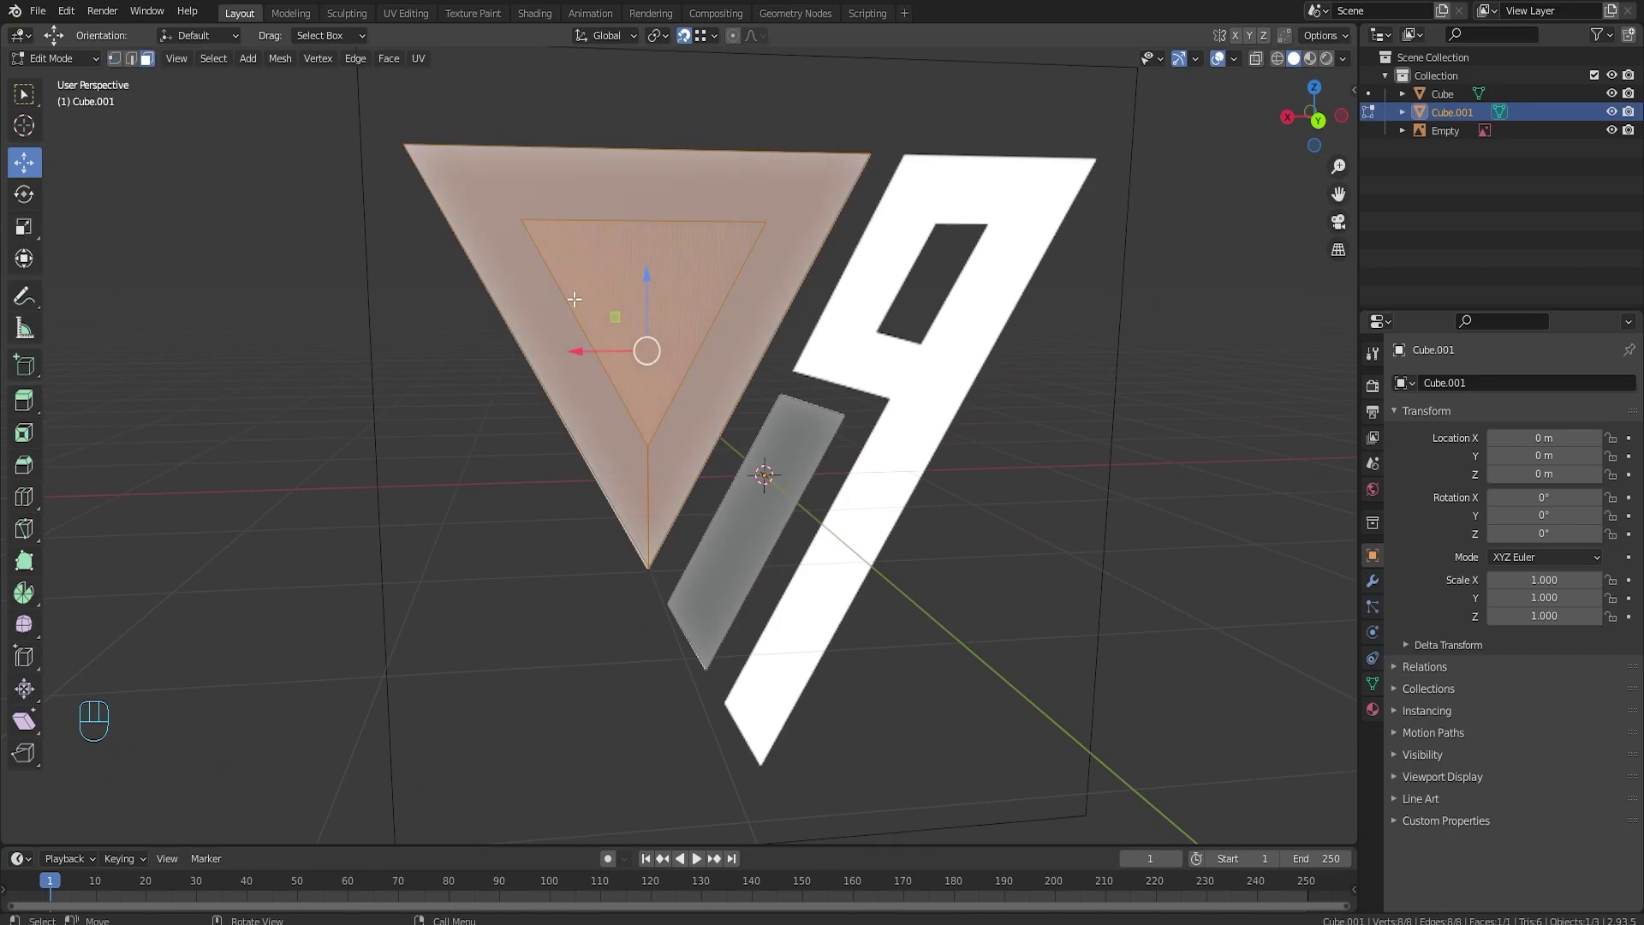
left_click(656, 286)
key("x")
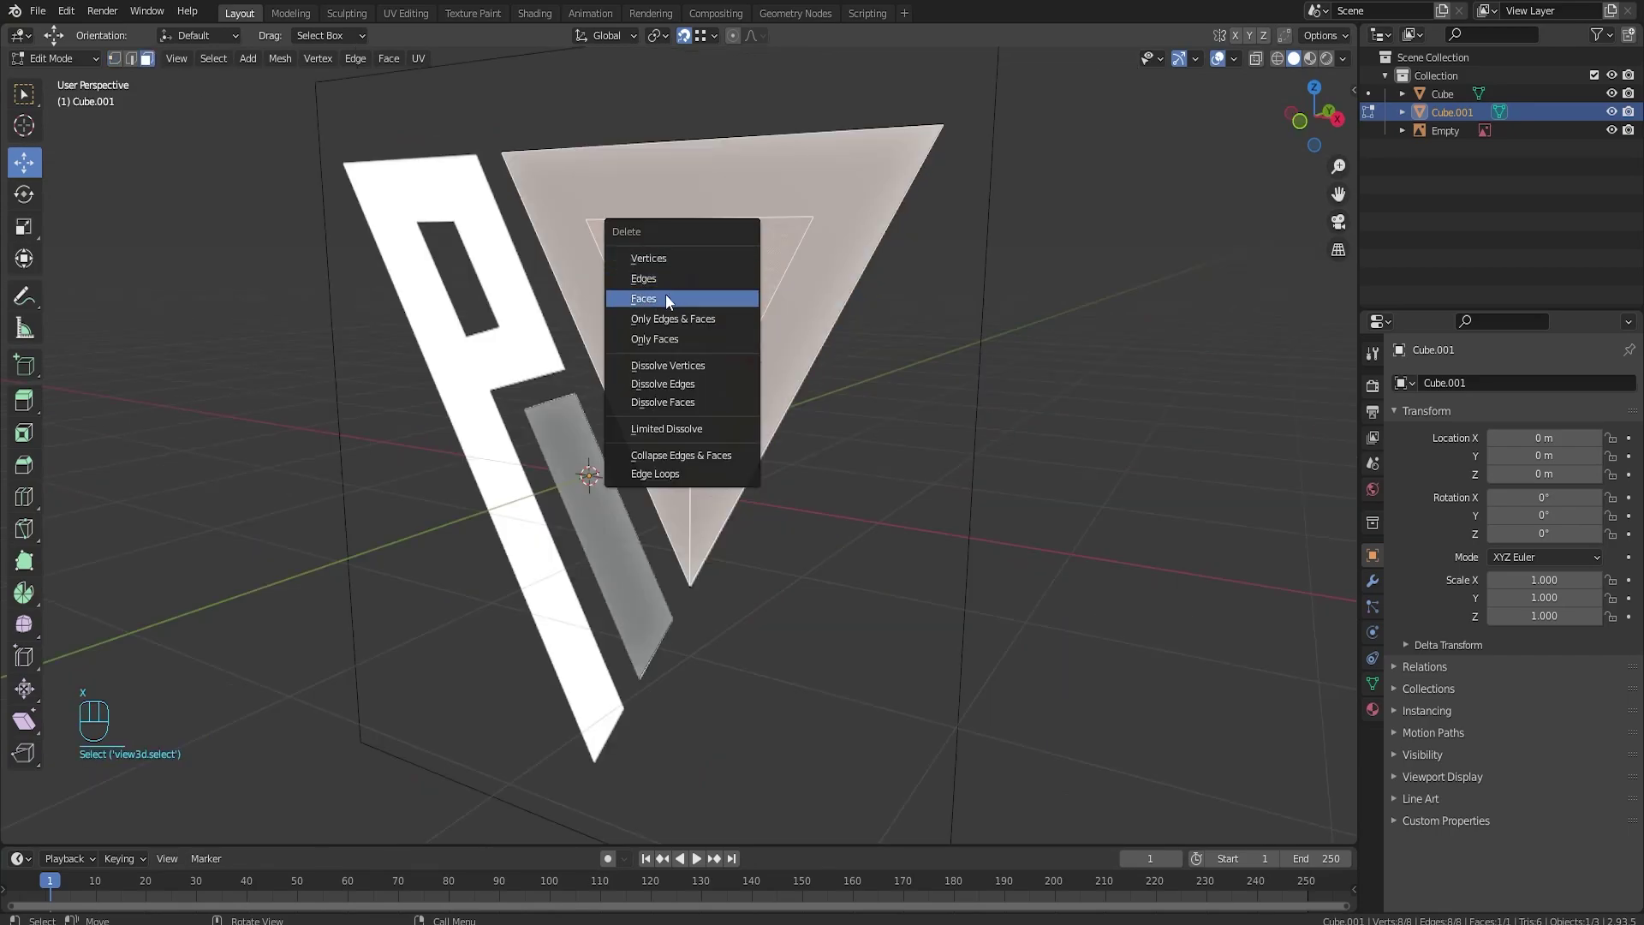
left_click(666, 297)
Step: Undo the face deletion and the fill so that only the two triangle outlines are left
key("Tab")
middle_click_drag(860, 332, 767, 366)
key("Tab")
scroll(761, 360, "up", 2)
key("Tab")
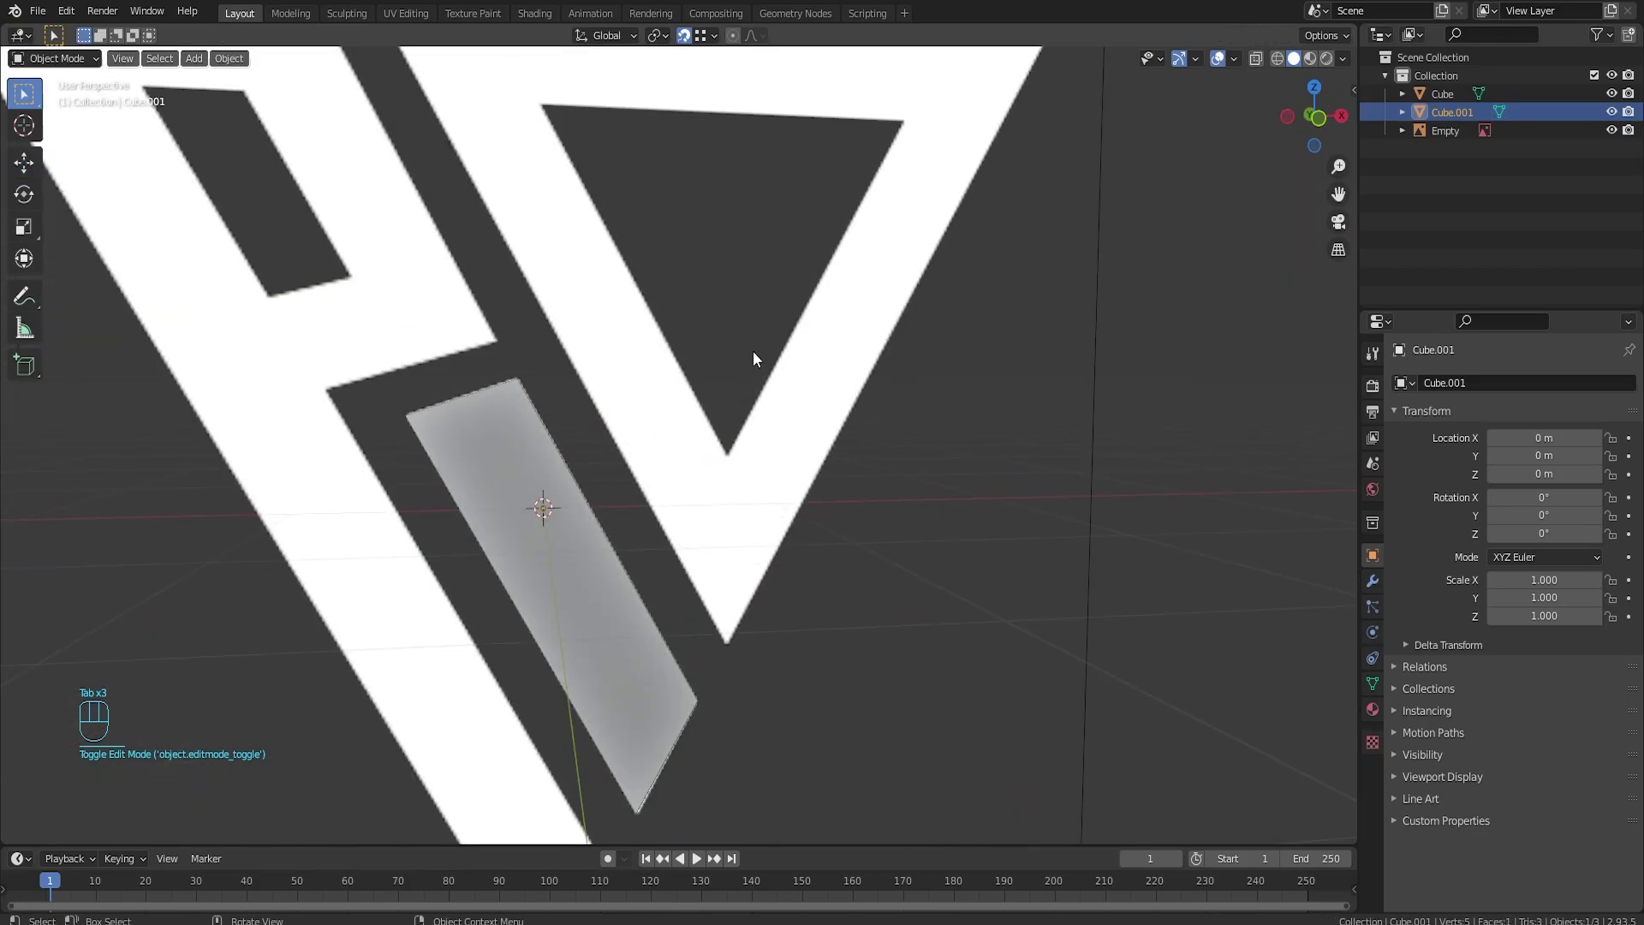
key("Tab")
scroll(750, 348, "down", 1)
key("ctrl+z")
key("ctrl+z")
key("ctrl+z")
key("ctrl+z")
key("ctrl+z")
key("ctrl+z")
key("ctrl+z")
key("ctrl+z")
key("ctrl+z")
key("ctrl+z")
key("ctrl+z")
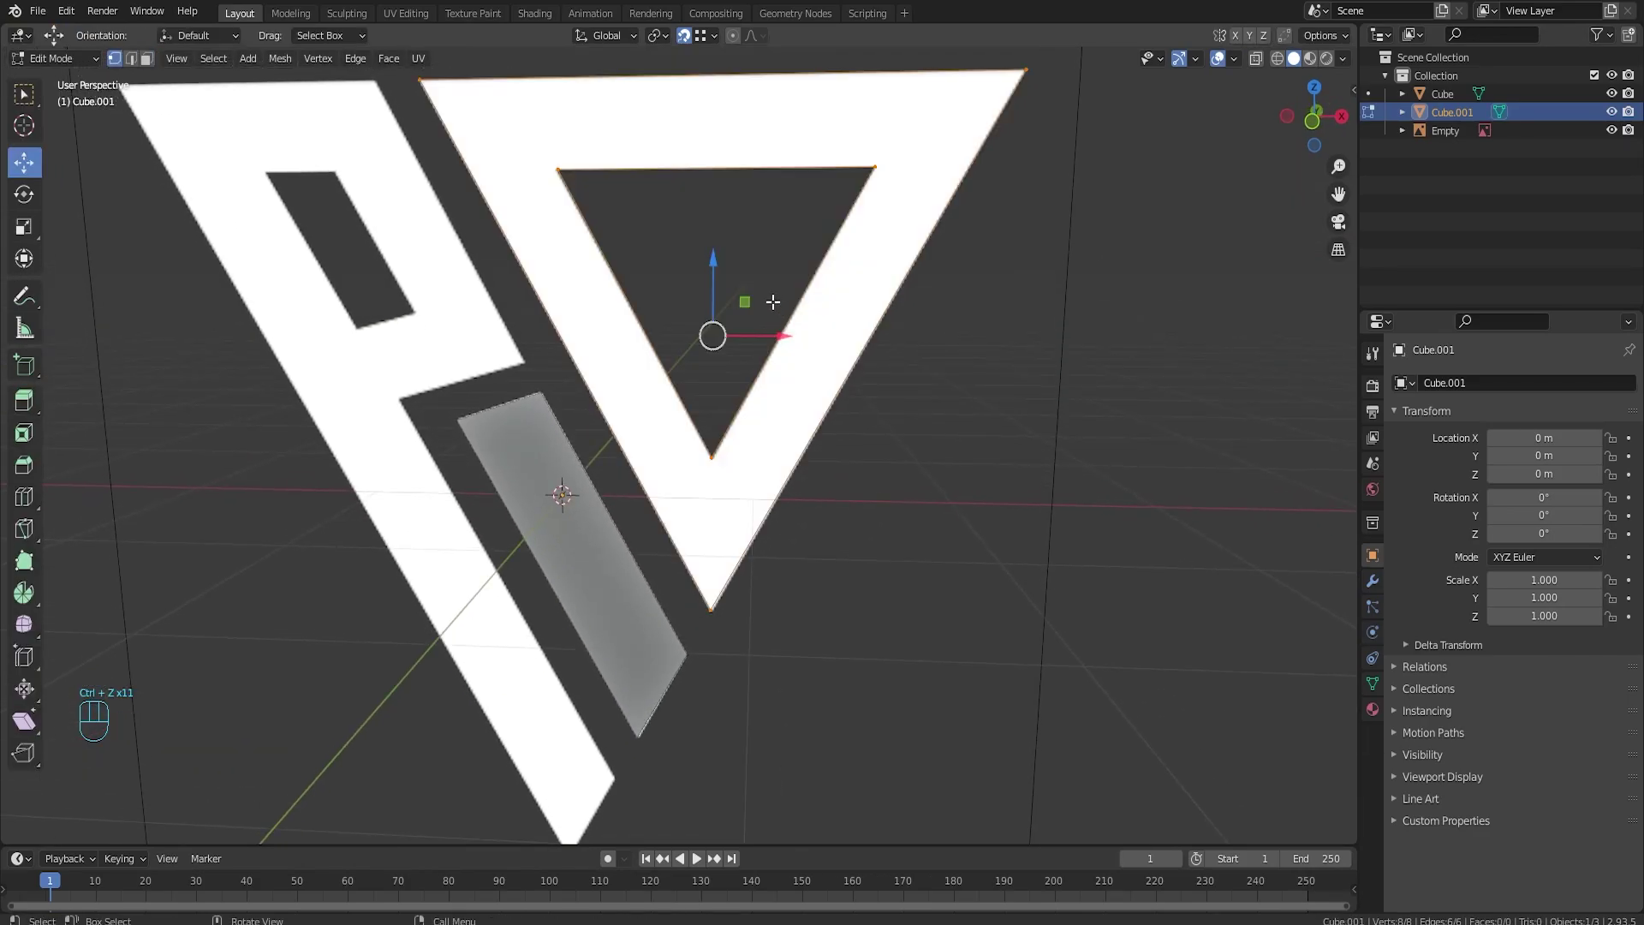
Step: In edge select mode, fill the triangle's right and left arms with faces between the inner and outer edges
left_click(131, 58)
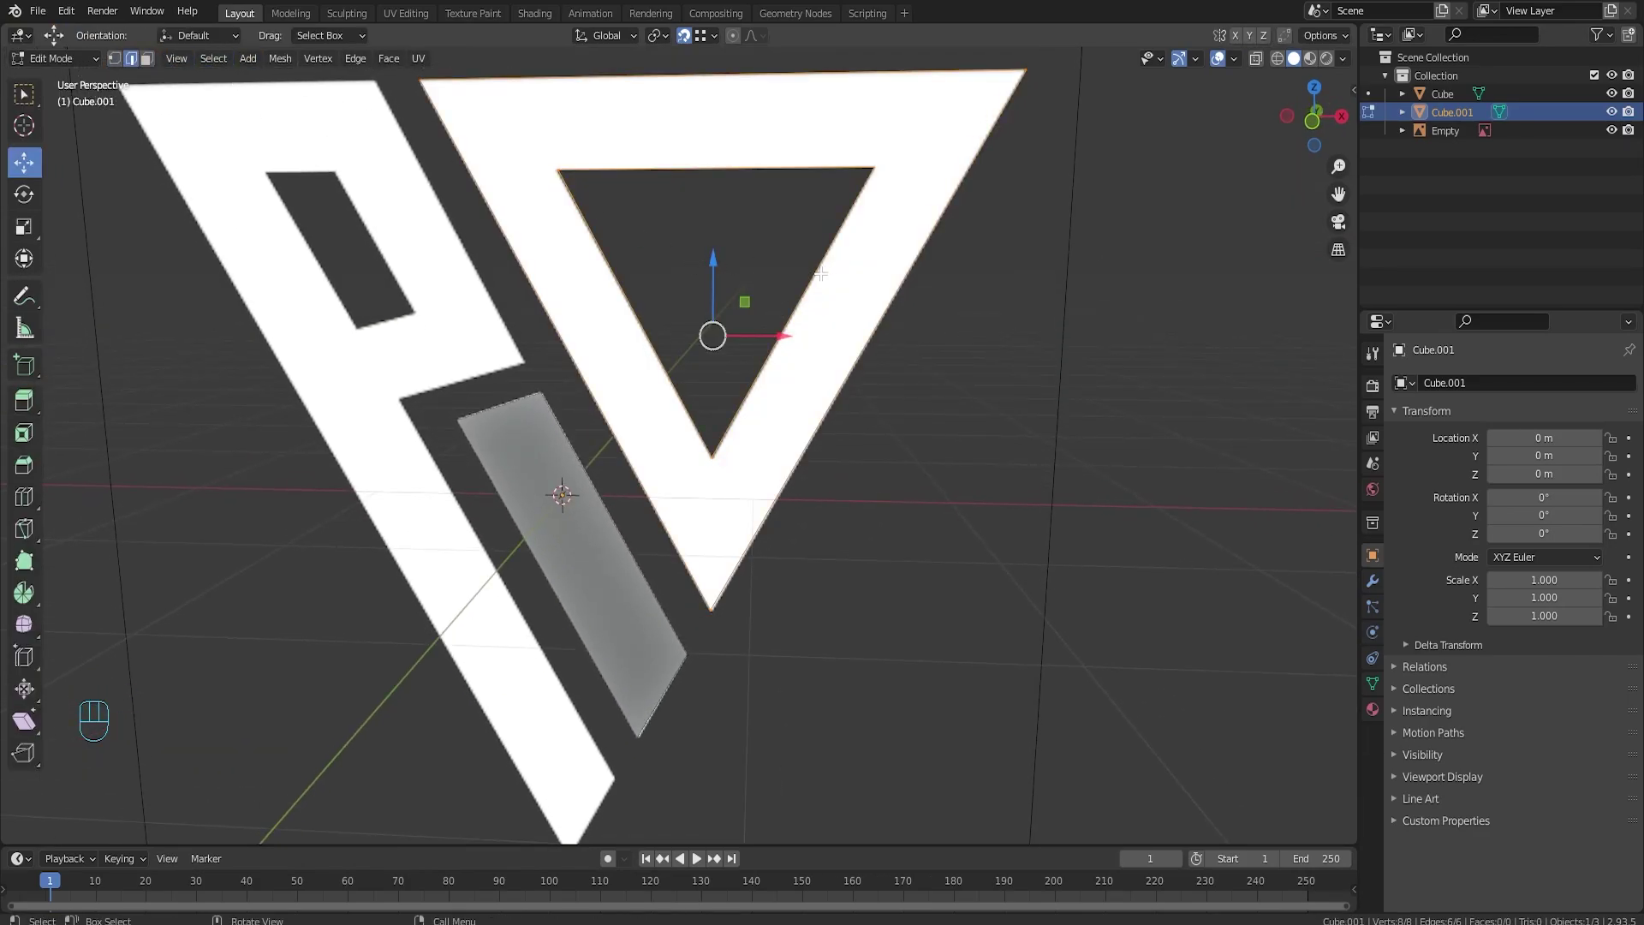
left_click(820, 273)
left_click(899, 294, "shift")
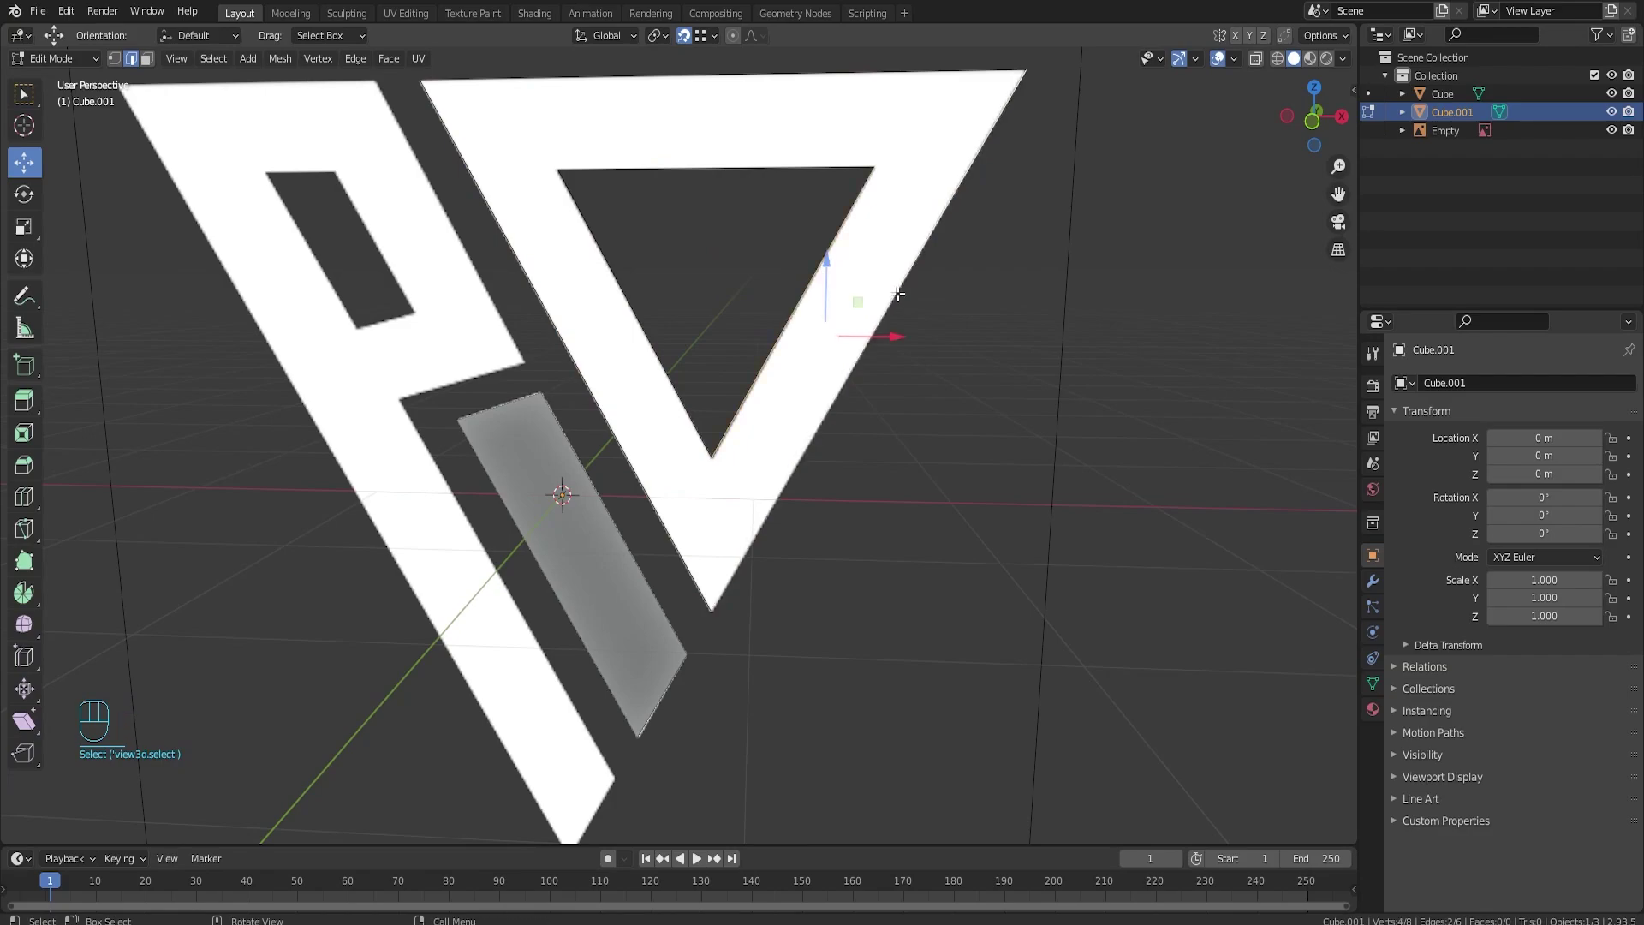
key("f")
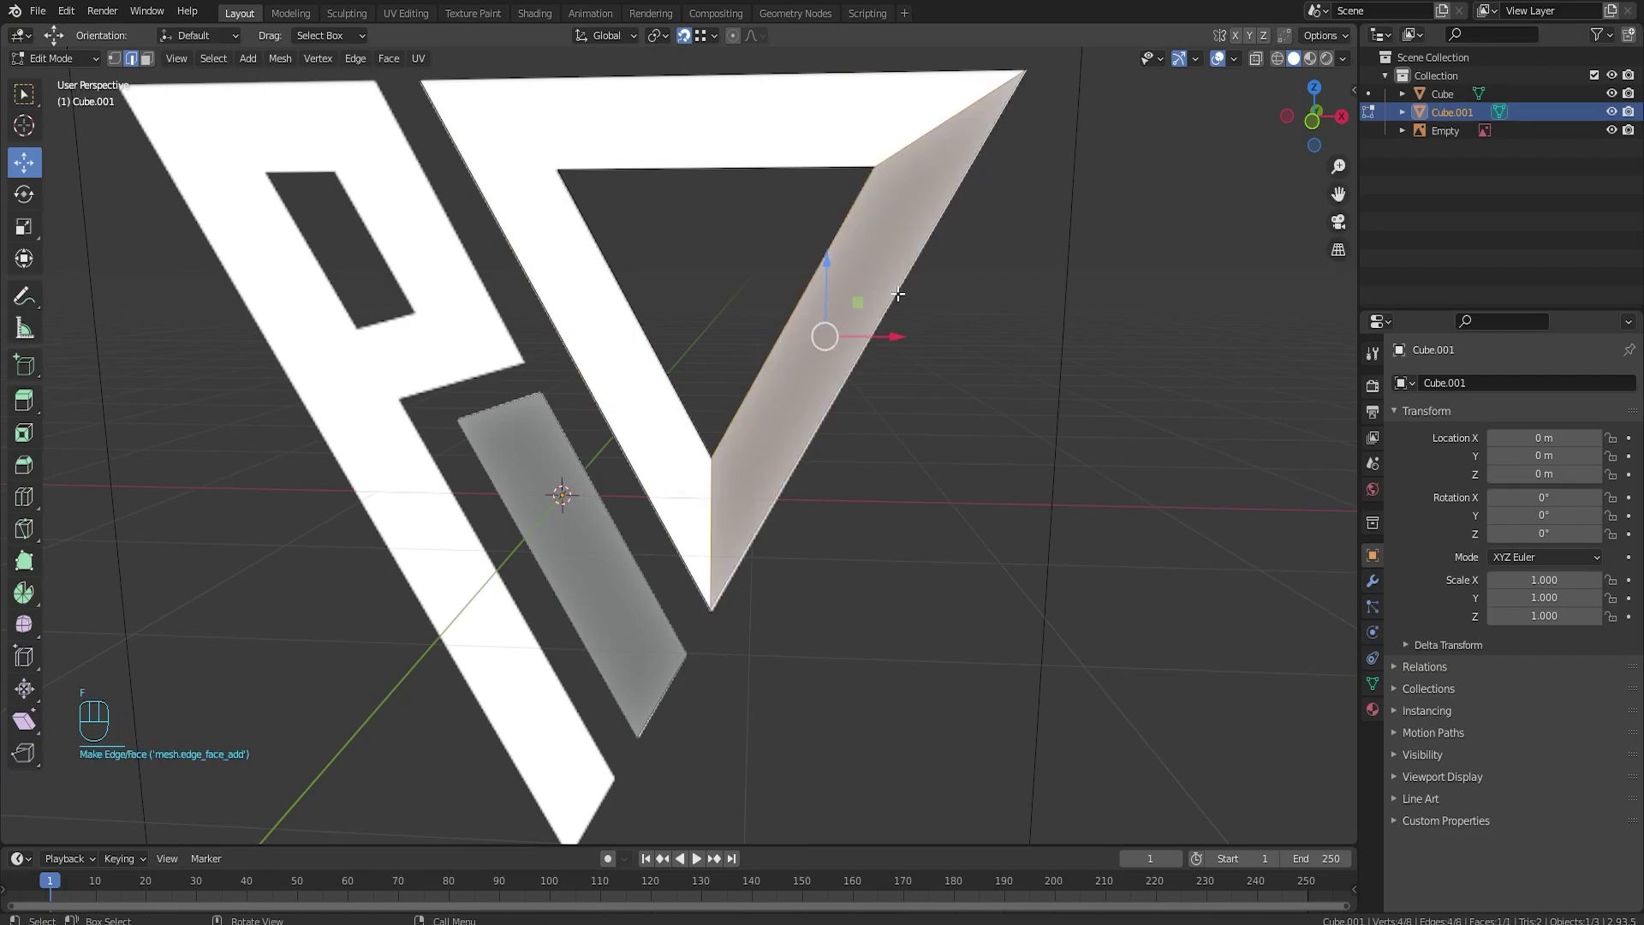
left_click(600, 241, "shift")
left_click(542, 304, "shift")
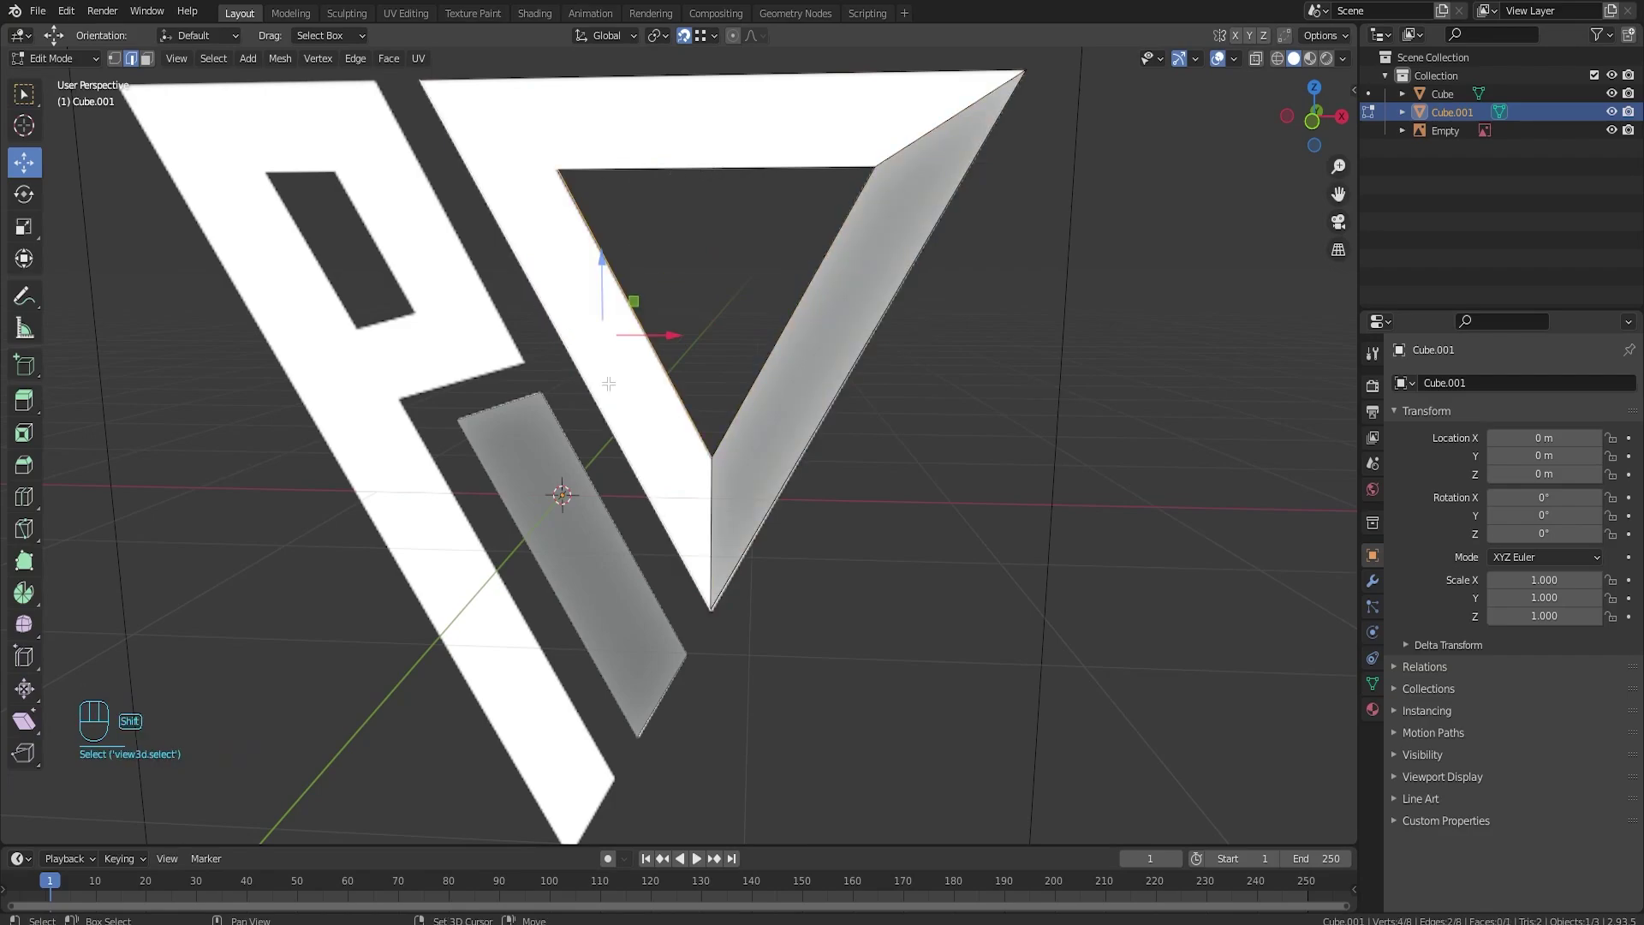
left_click(710, 499, "shift")
key("f")
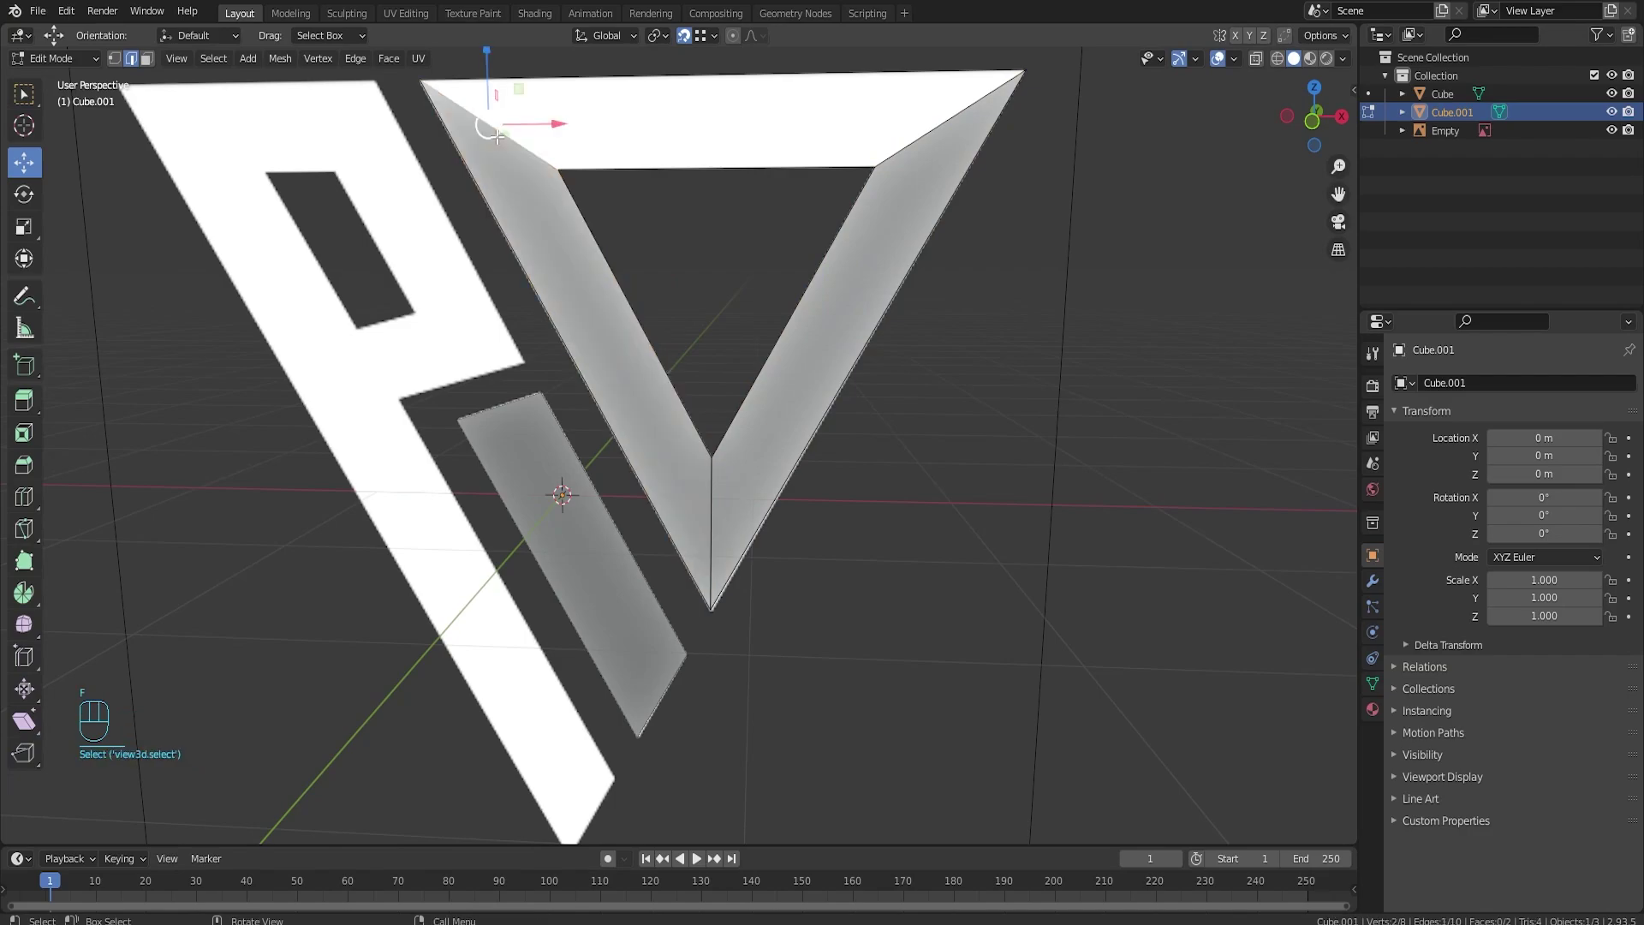
Step: Fill the triangle's upper bar with a face and return to Object Mode in the front view
left_click(914, 142, "shift")
left_click(797, 166, "shift")
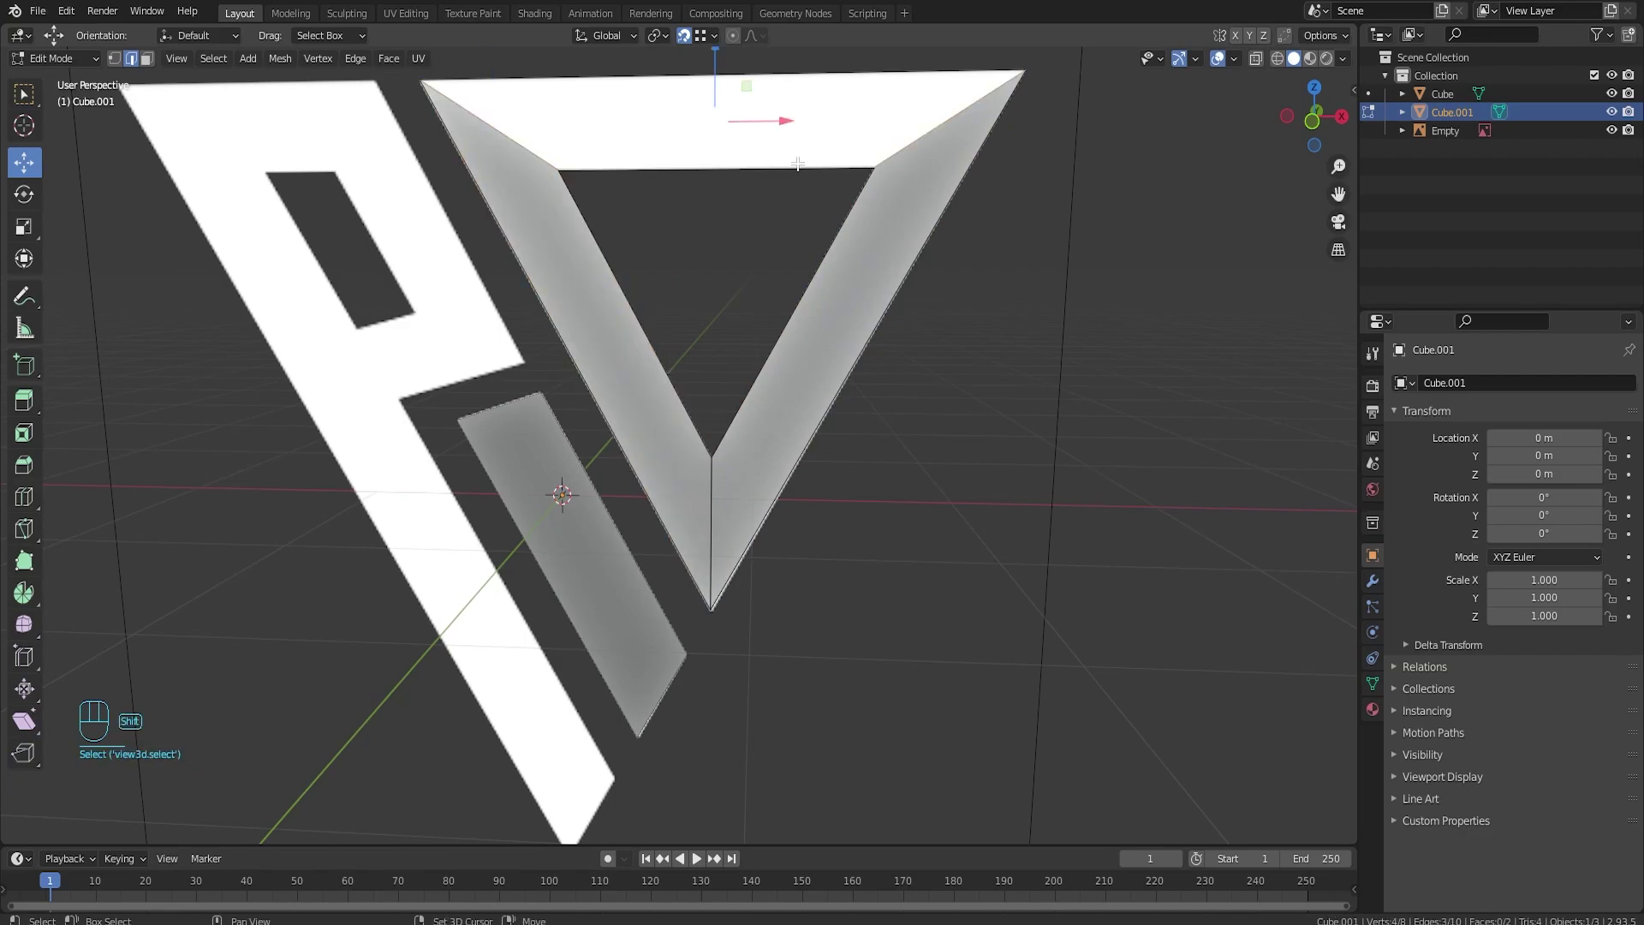
left_click(821, 75, "shift")
key("f")
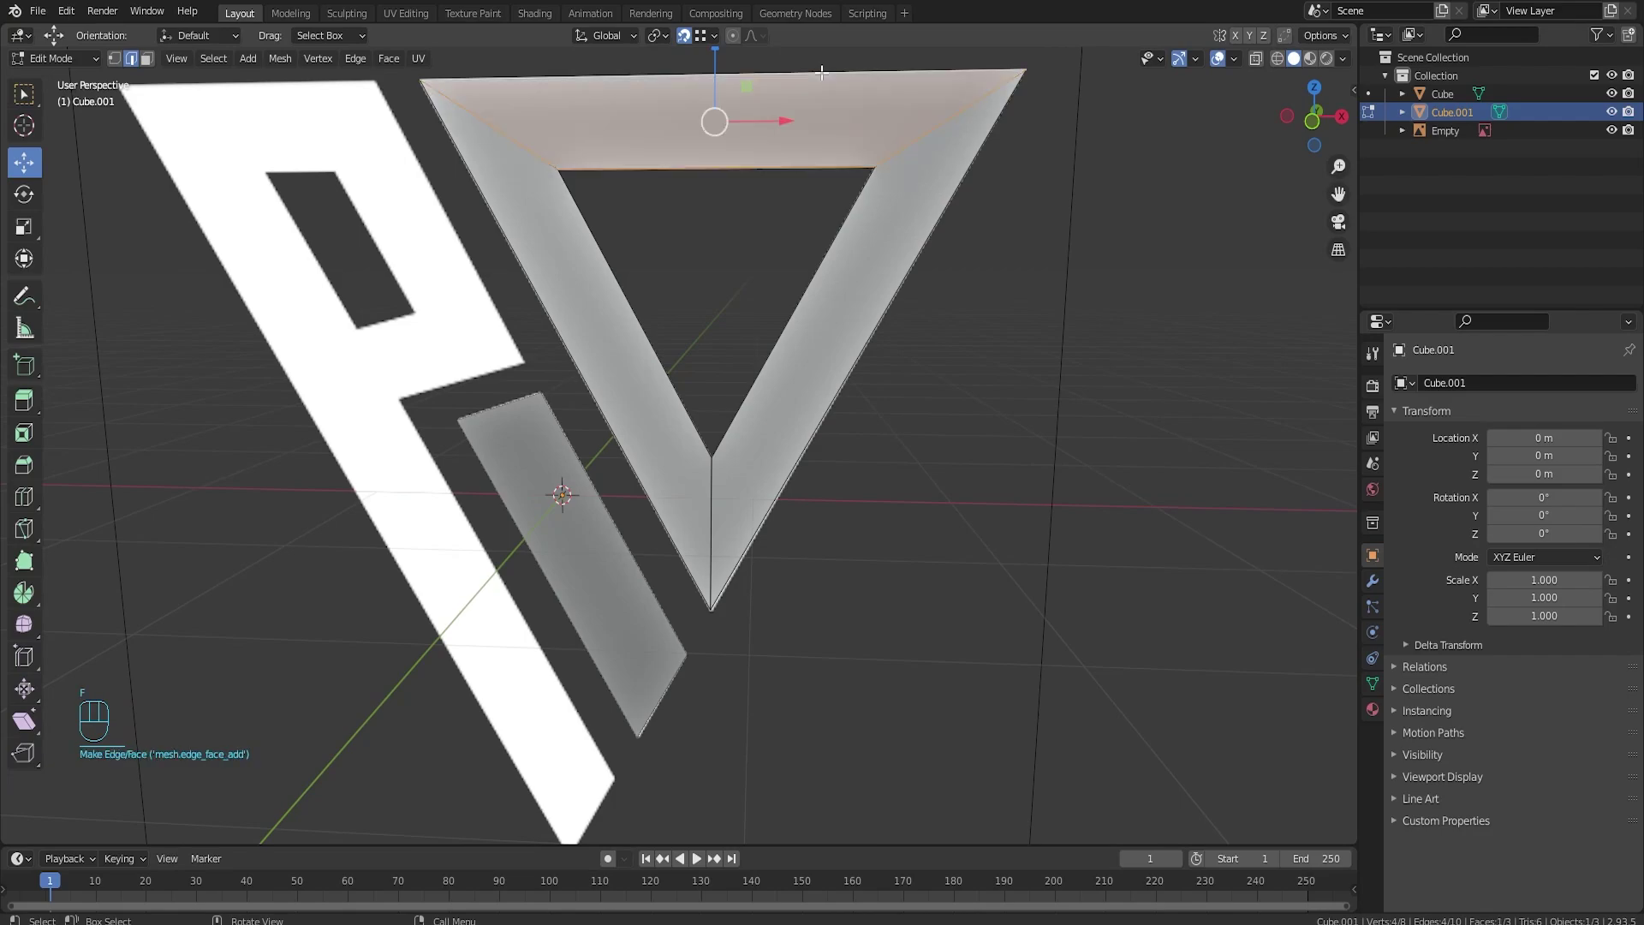
middle_click_drag(958, 385, 639, 387)
key("Tab")
middle_click_drag(839, 399, 685, 379, "alt")
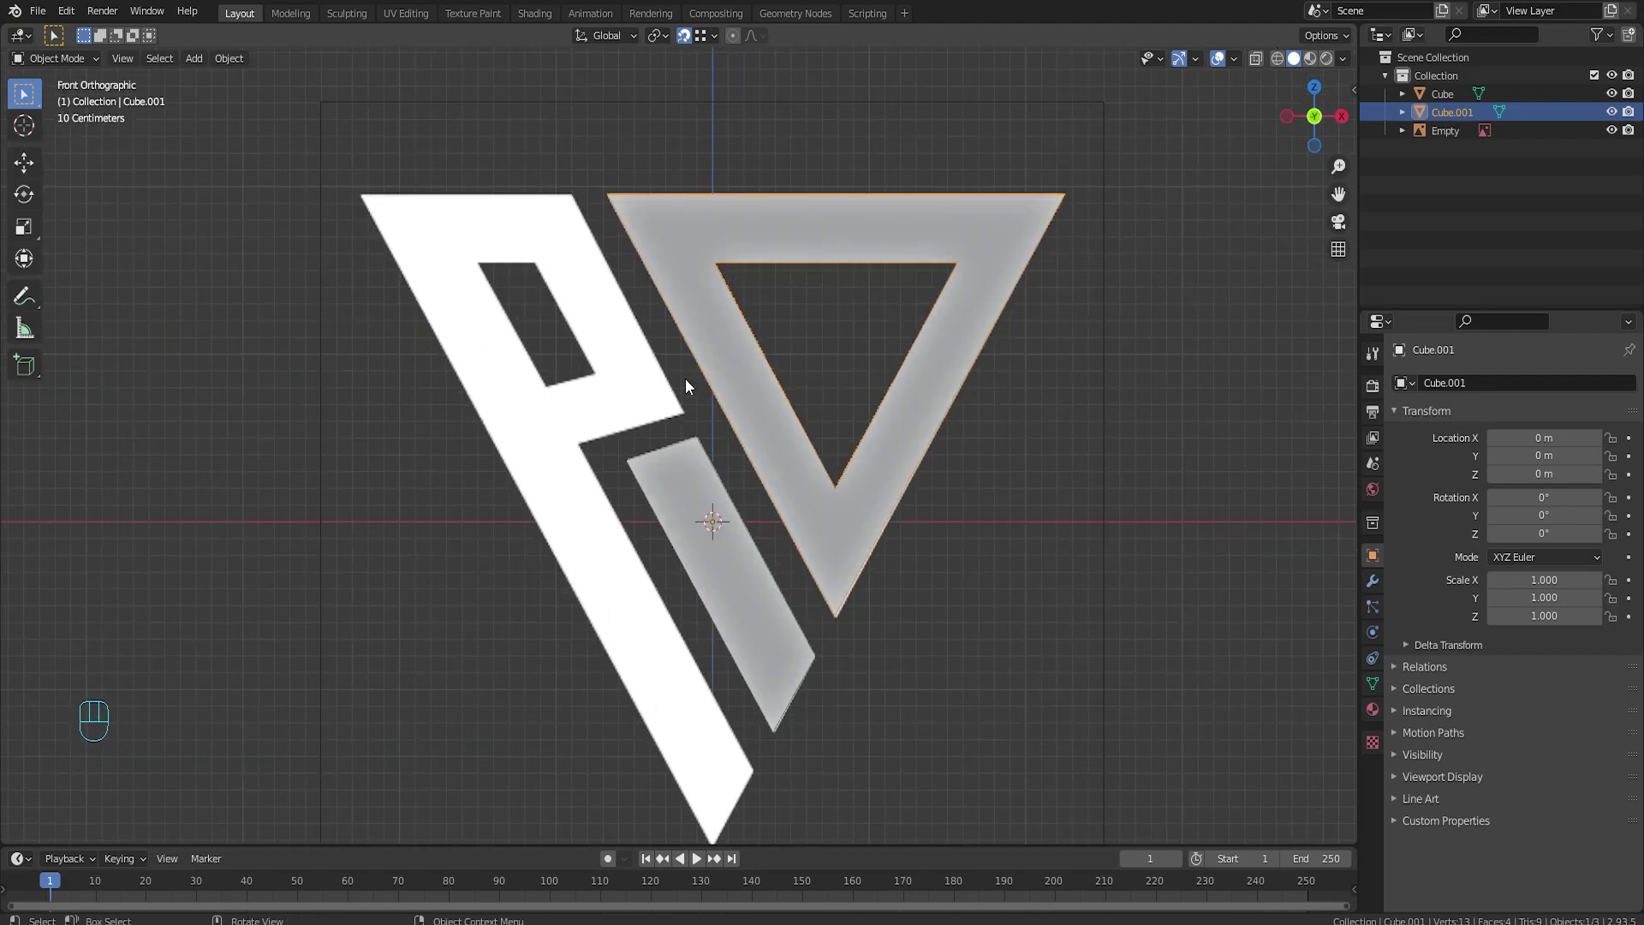
Step: In the slanted bar's mesh, duplicate the upper-left vertex and place the copy at the P shape's inner corner below the bowl
left_click(696, 485)
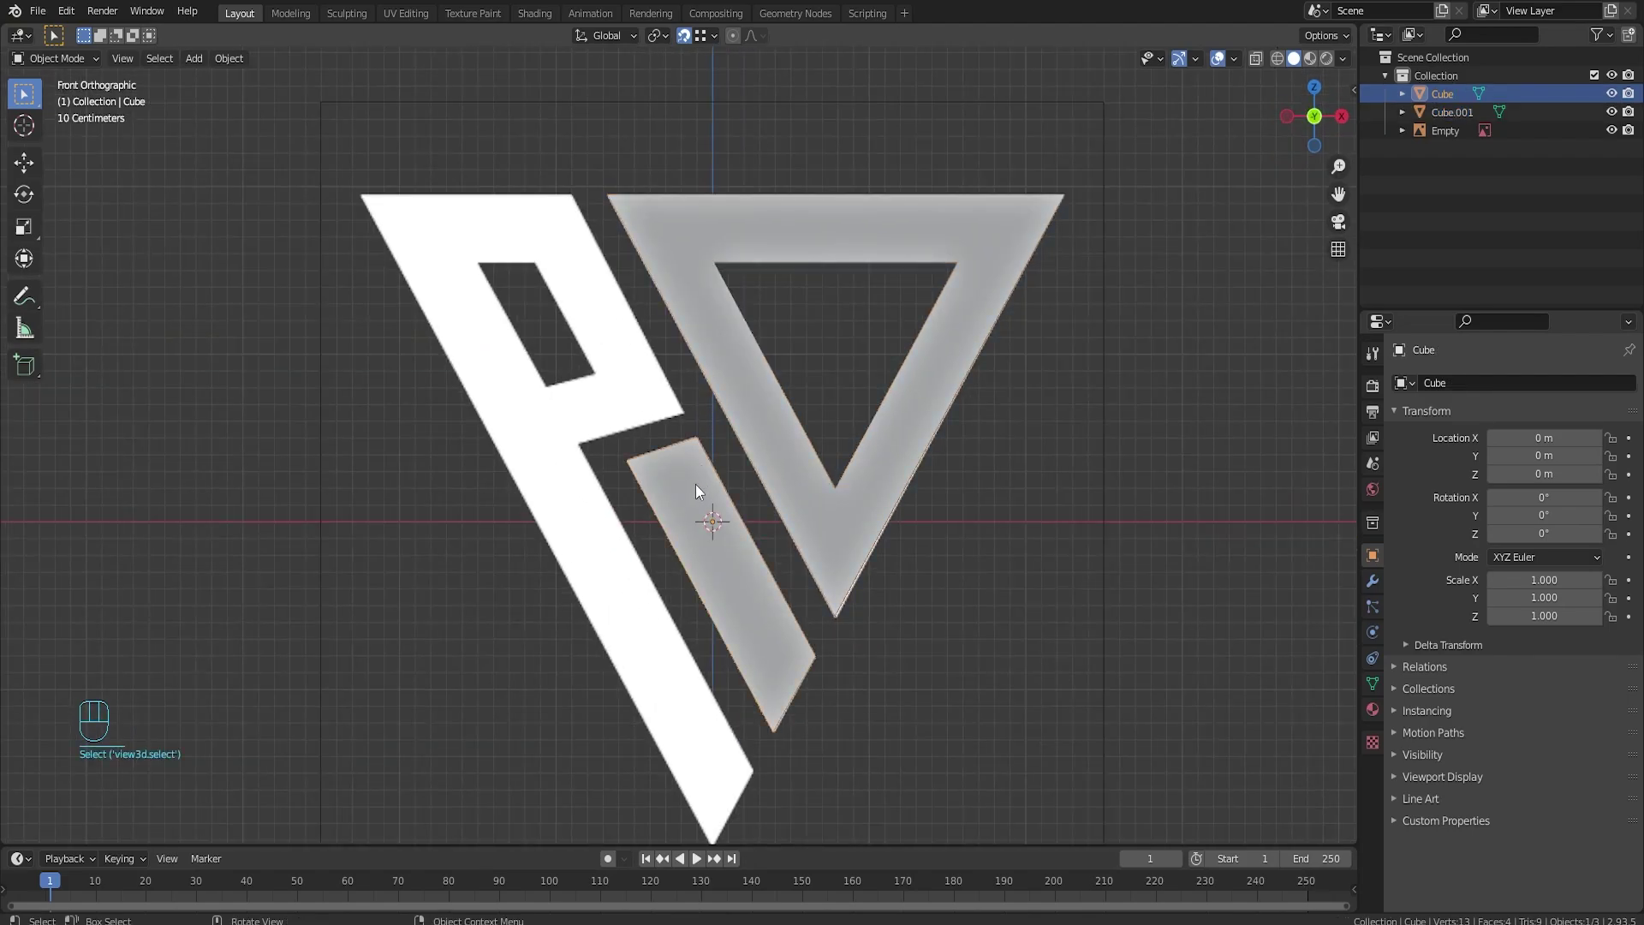
key("Tab")
scroll(656, 469, "up", 5)
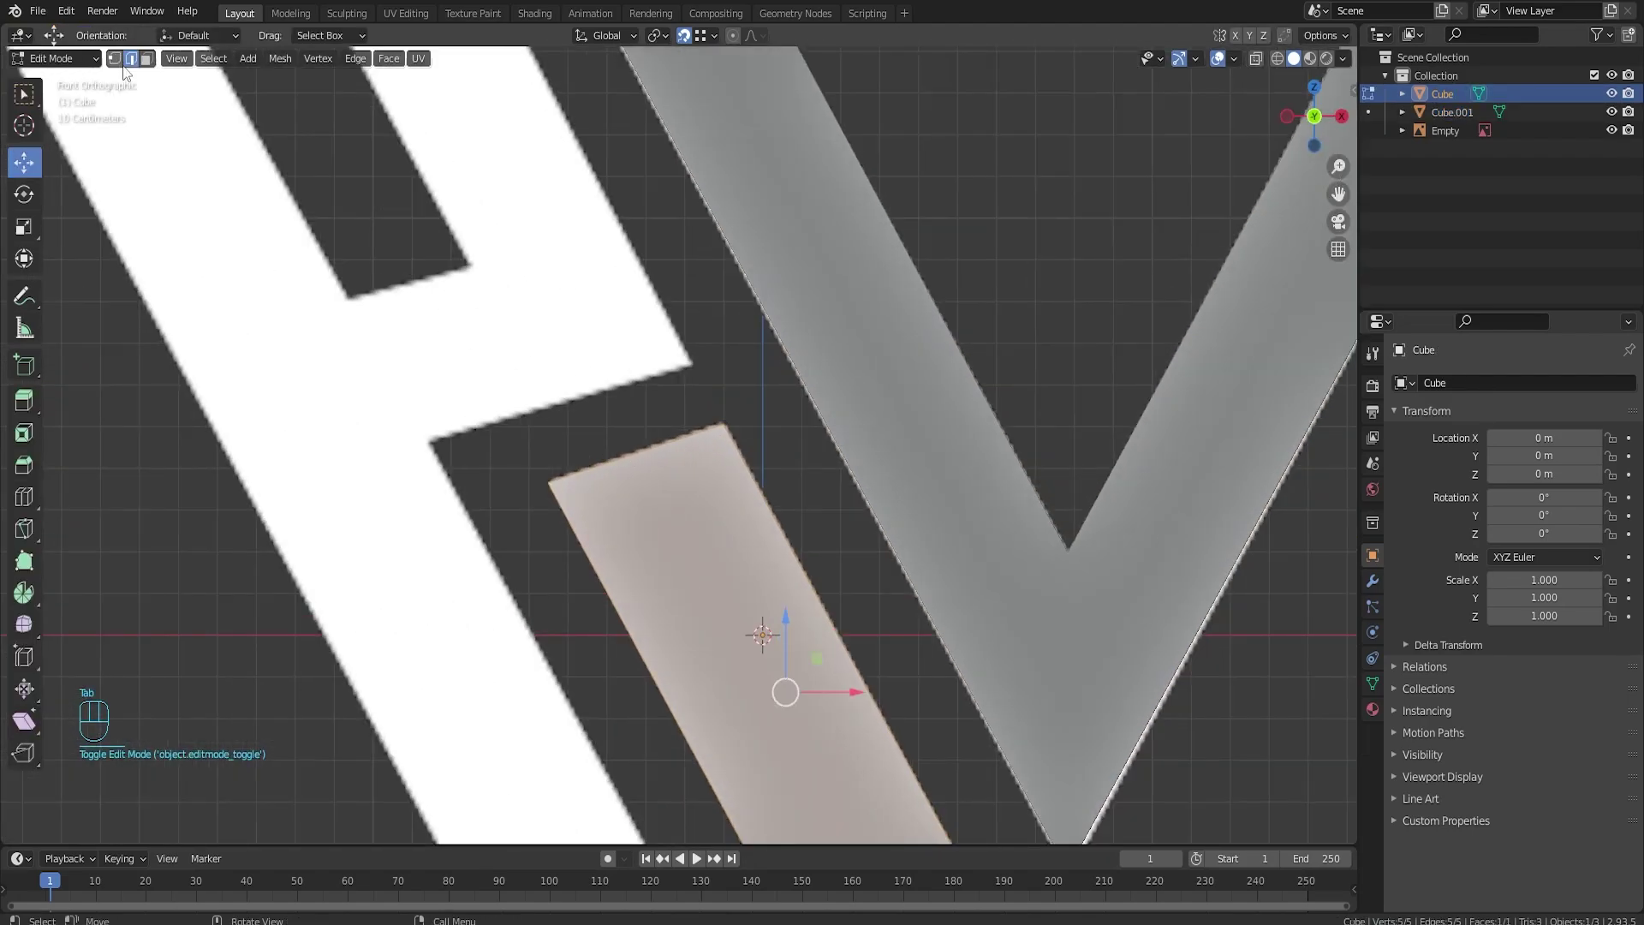
left_click(119, 62)
left_click(548, 478)
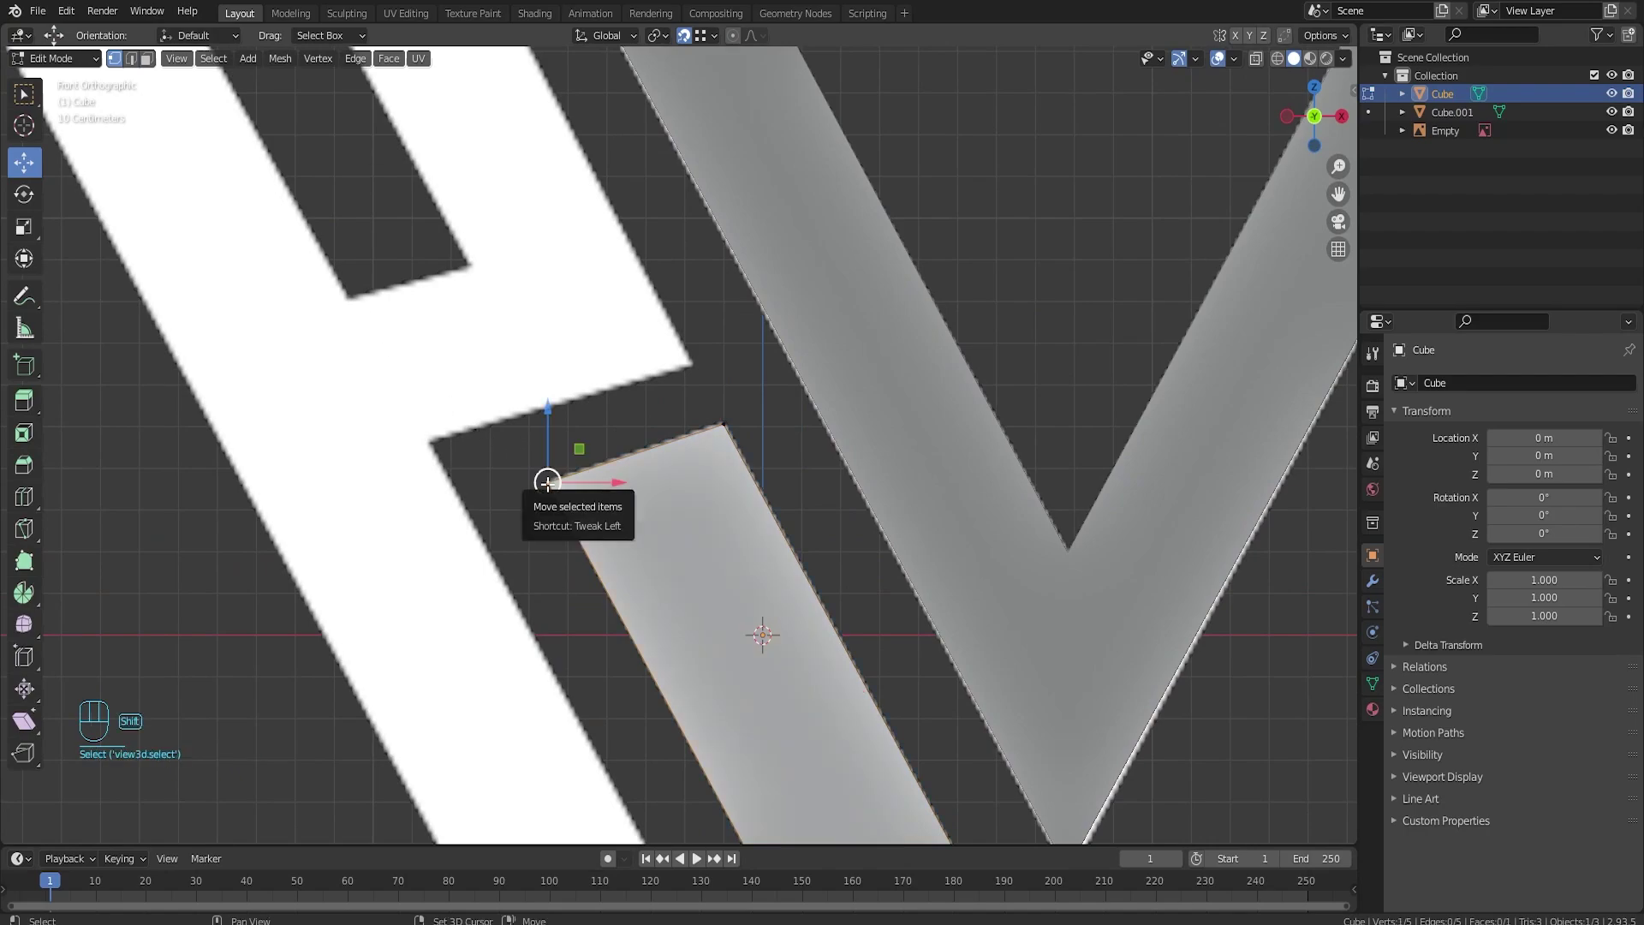
key("shift+d")
left_click(437, 442)
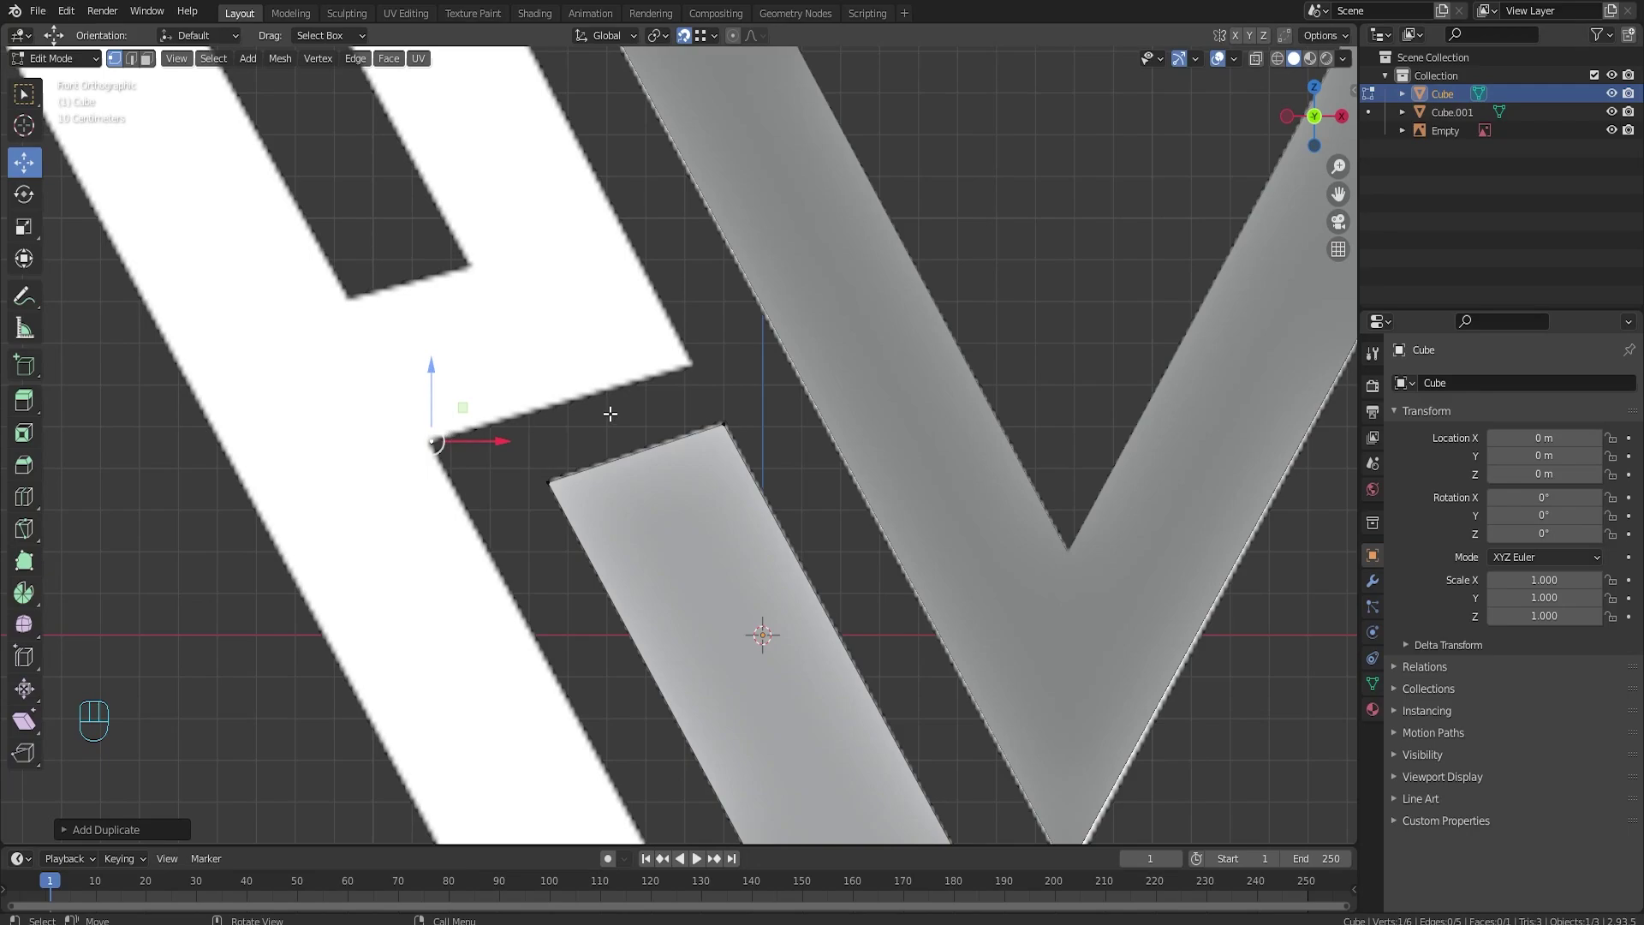
Step: Extrude the P outline from the inner corner to the bowl's lower-right corner and the letter's top-right and top-left corners
right_click(690, 358, "ctrl")
middle_click_drag(690, 358, 905, 764, "shift")
right_click(702, 315, "ctrl")
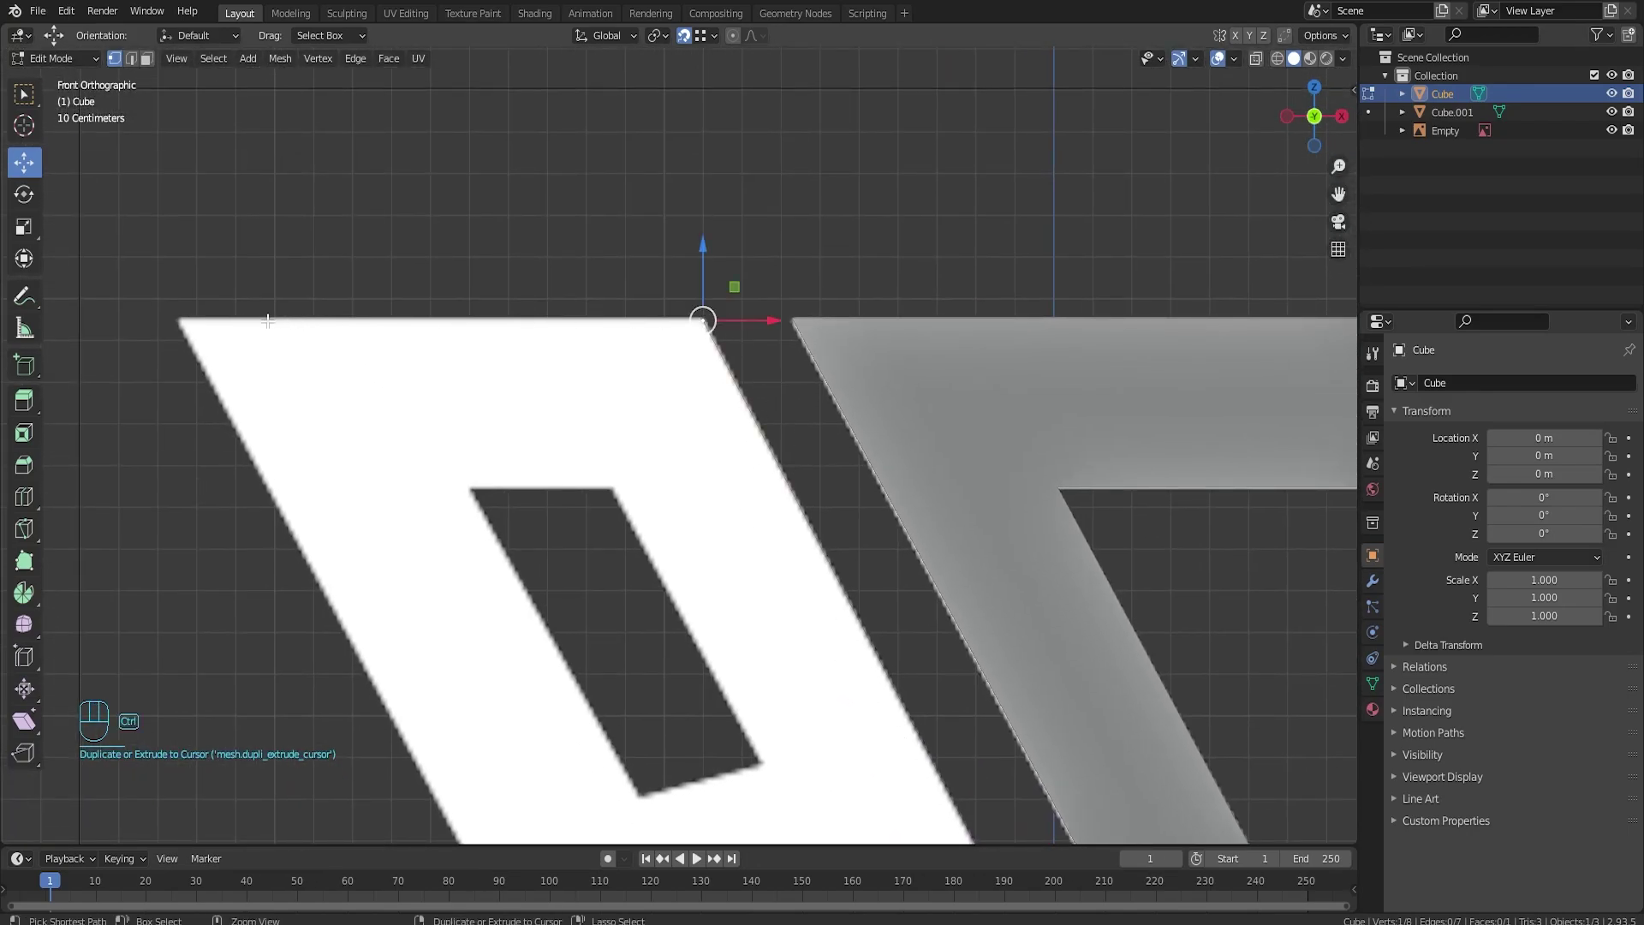
right_click(176, 318, "ctrl")
Step: Continue the P outline by extruding down to the stem's bottom tip and up to the stem's lower-right corner
middle_click_drag(257, 600, 179, 63, "shift")
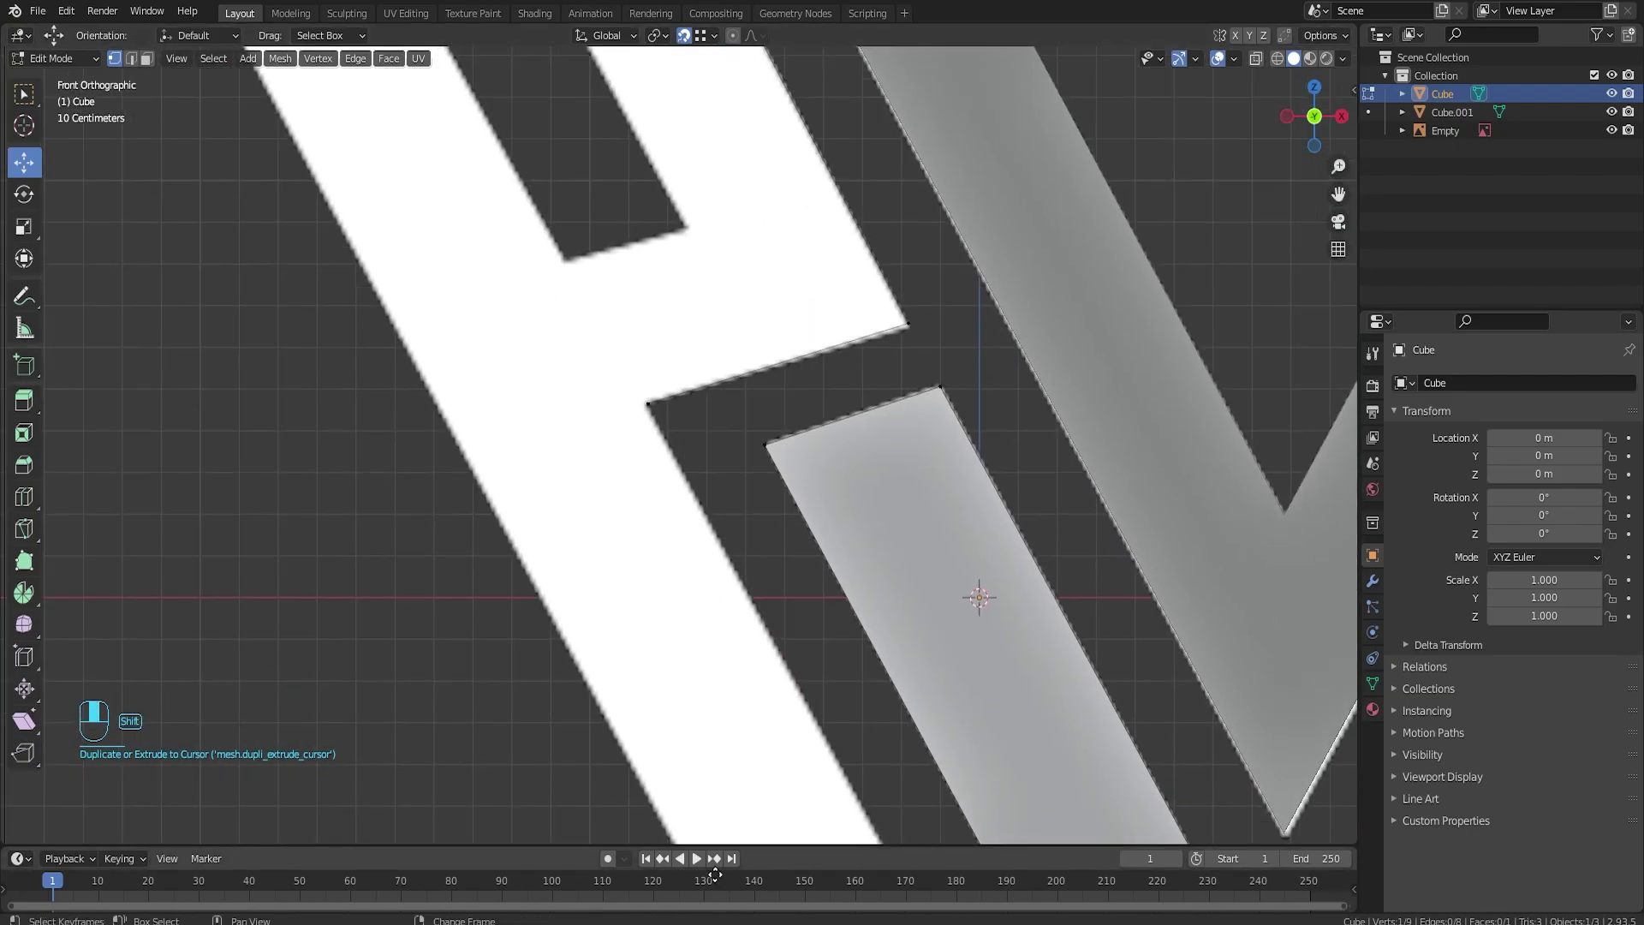
middle_click_drag(711, 878, 704, 879, "shift")
middle_click_drag(988, 805, 854, 121, "shift")
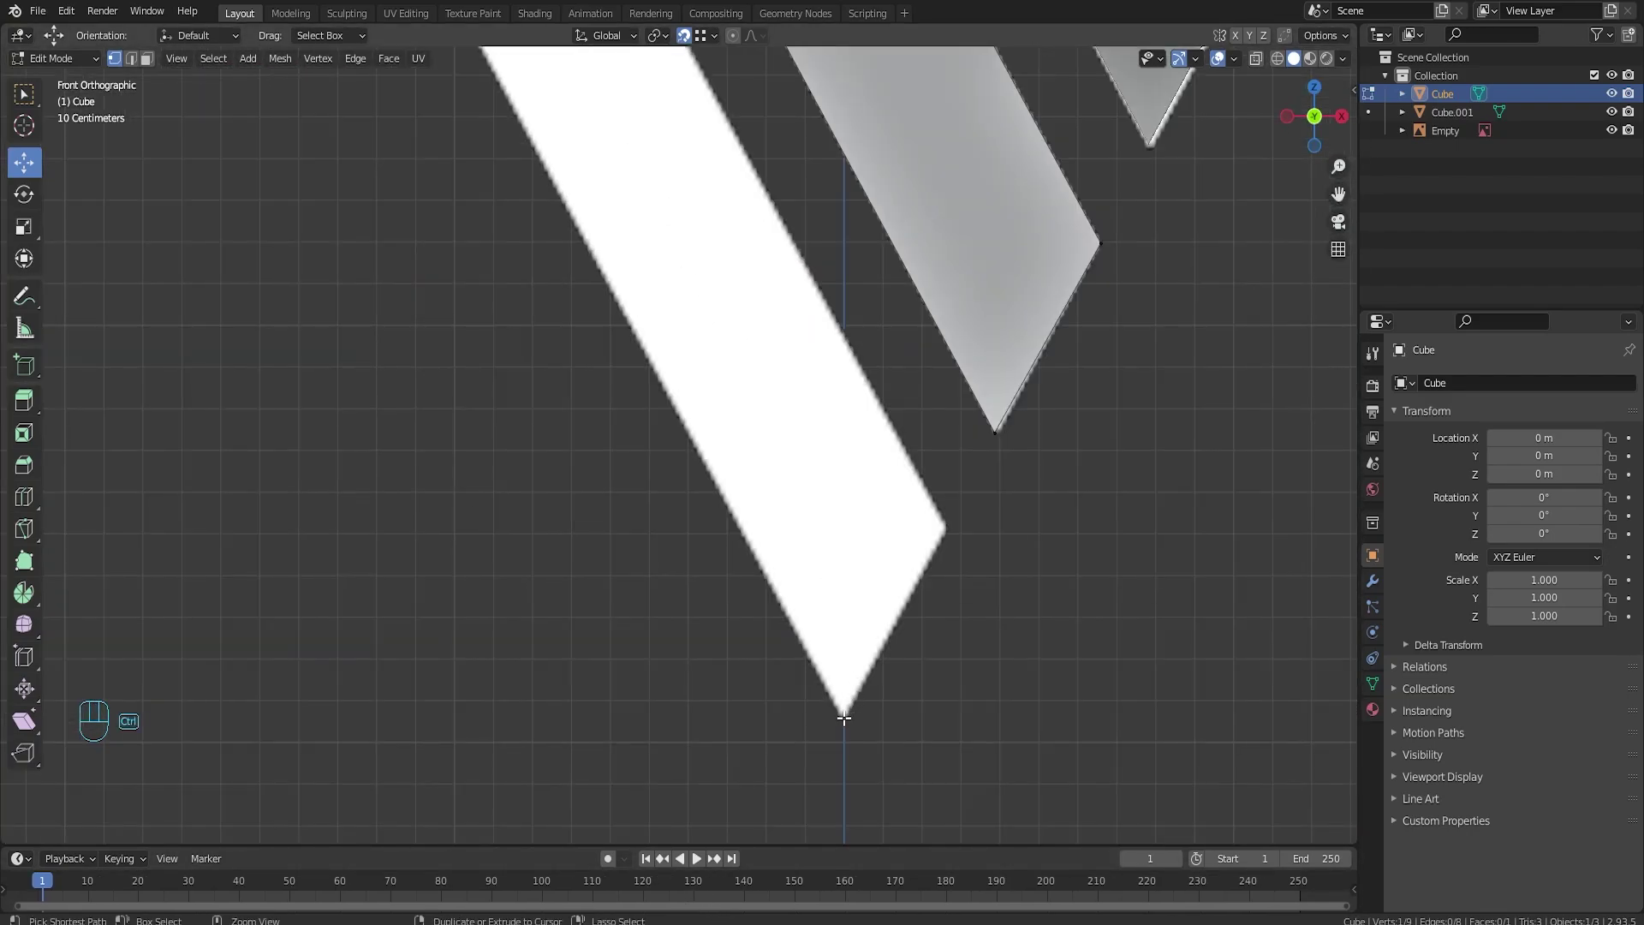
right_click(844, 719, "ctrl")
right_click(946, 529, "ctrl")
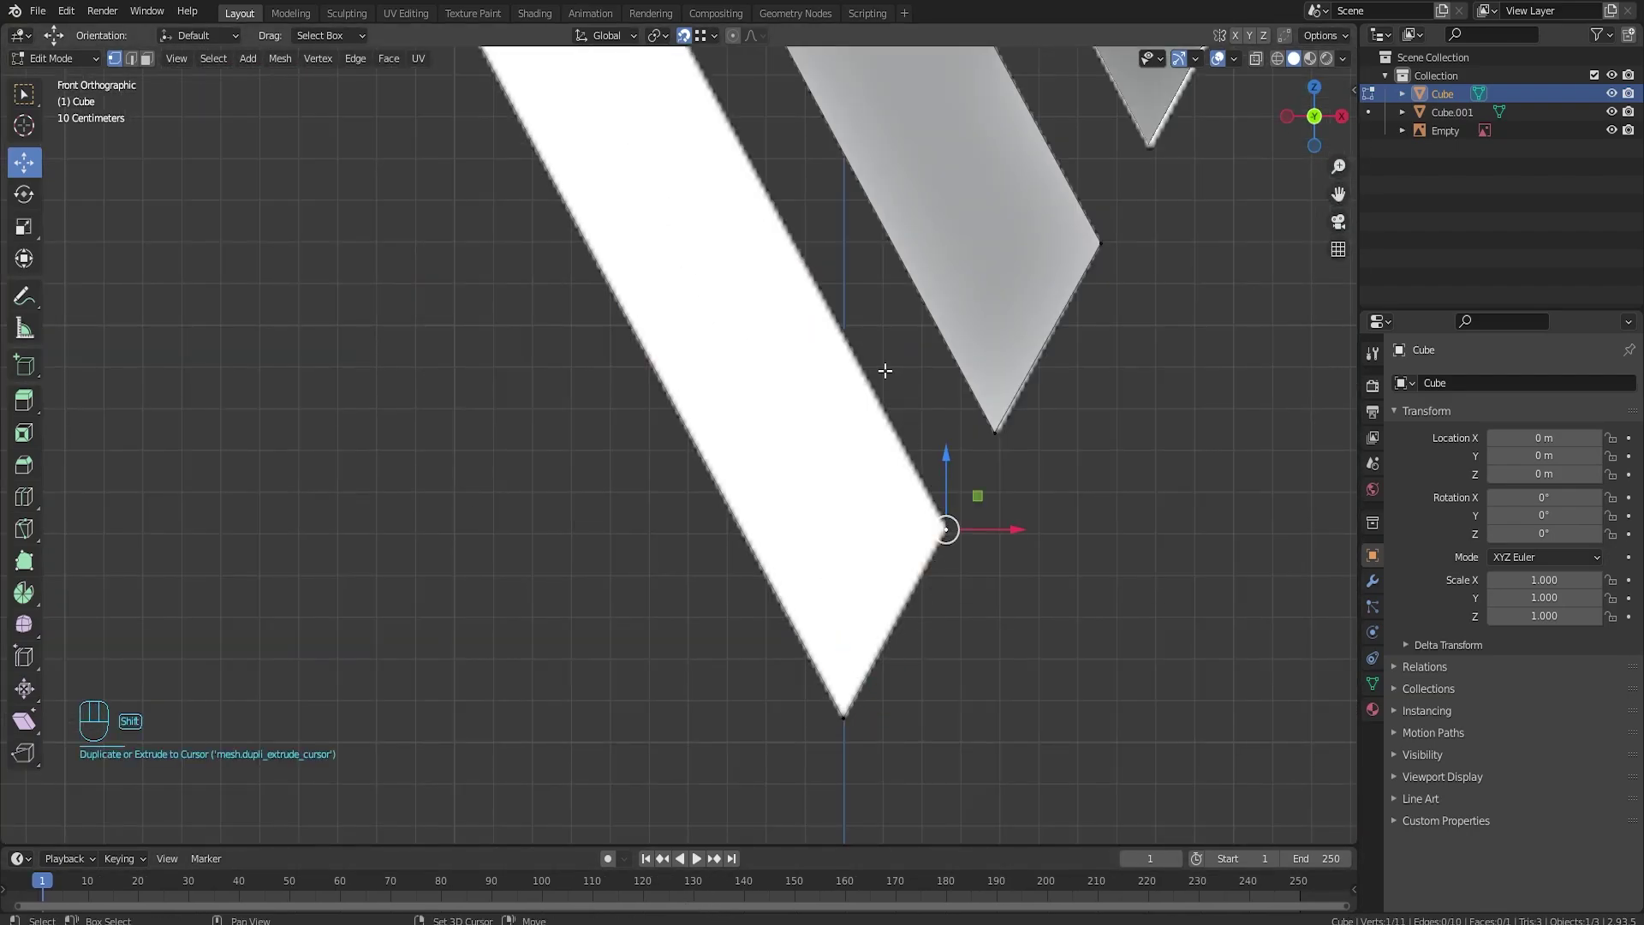
Step: Close the P's outer outline by extruding back to the inner corner below the bowl and snapping the vertex onto the starting one
middle_click_drag(881, 370, 1173, 924, "shift")
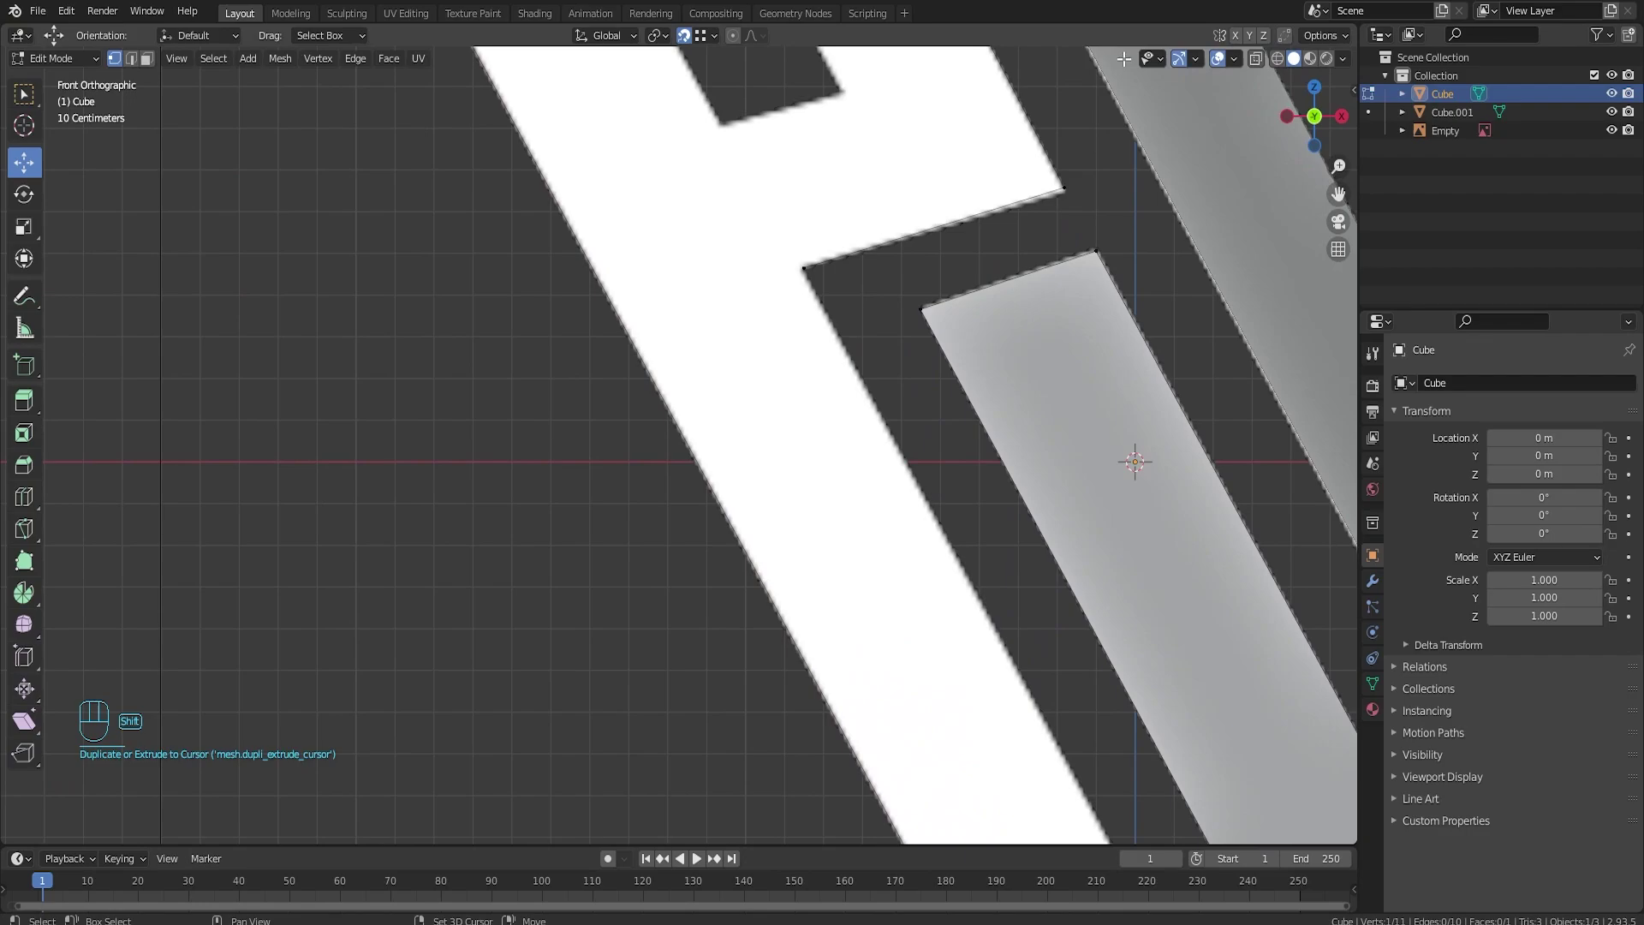
right_click(808, 279, "ctrl")
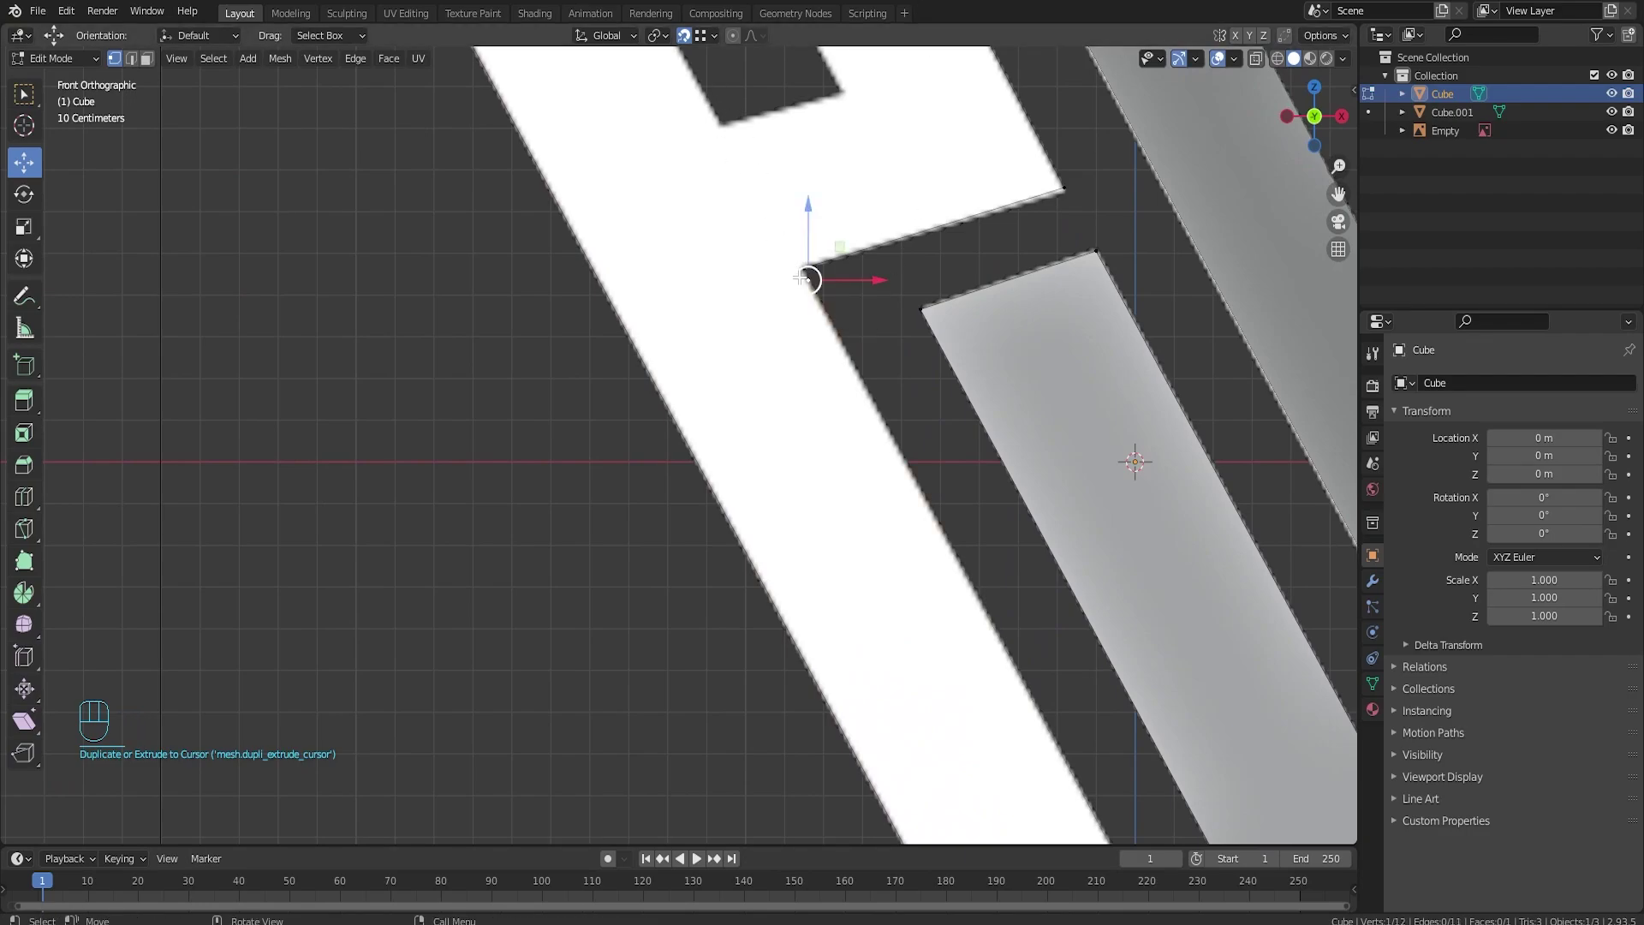
key("g")
left_click(808, 269)
scroll(874, 274, "up", 1)
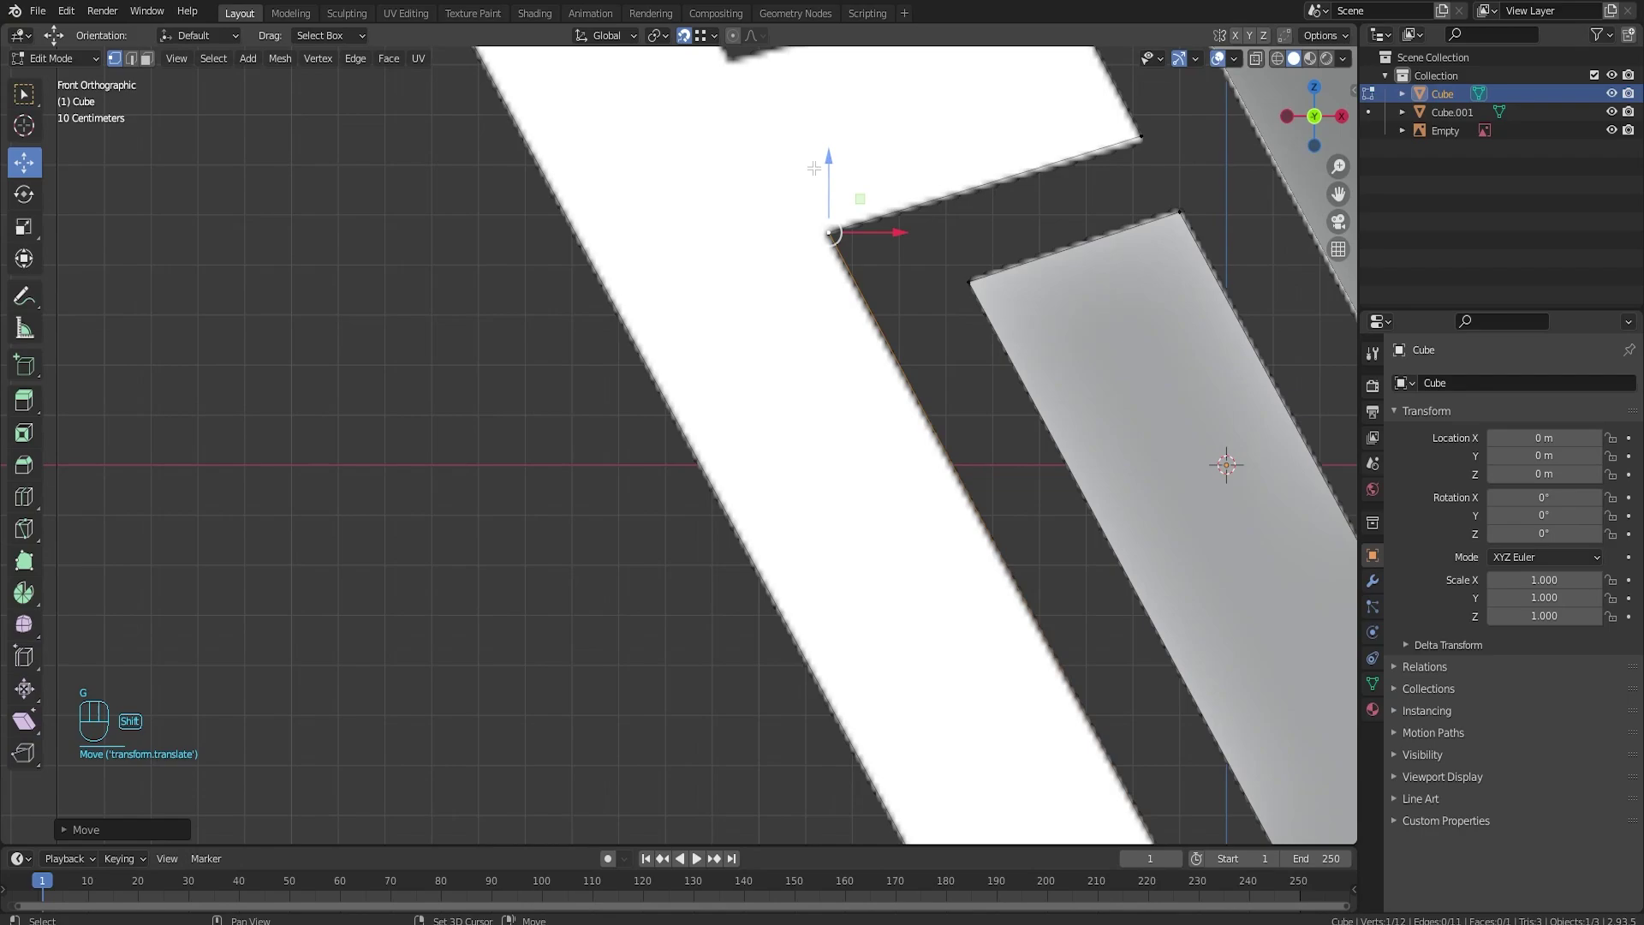
Step: Without snapping, place a separate vertex on the lower-left corner of the P's inner hole
middle_click_drag(808, 166, 891, 575, "shift")
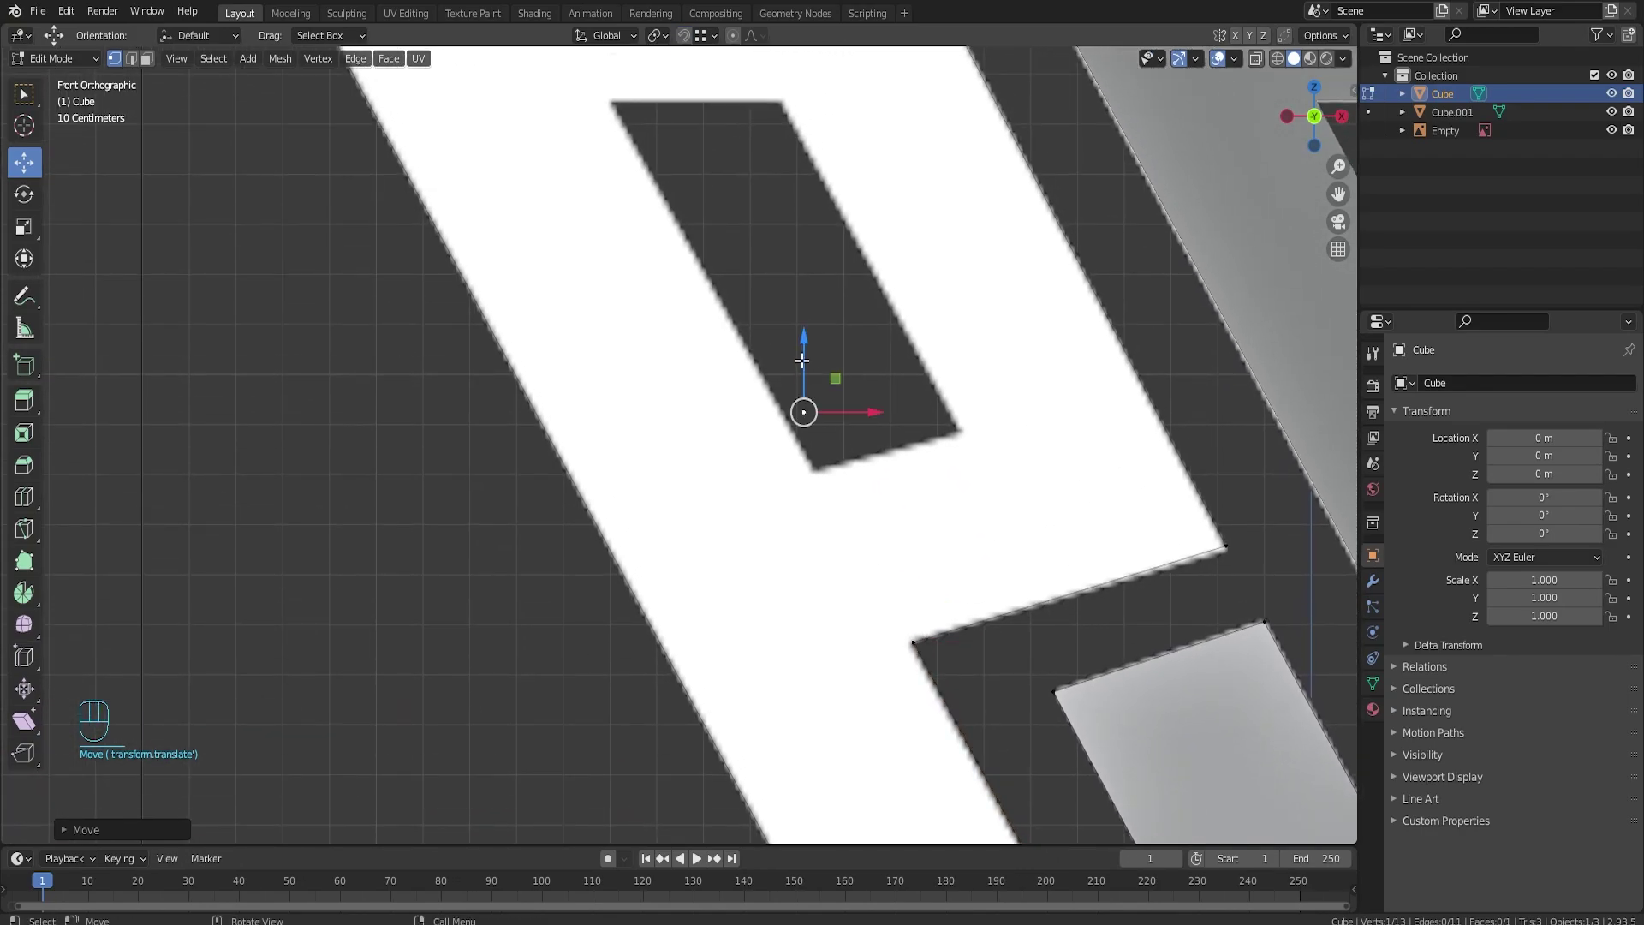
left_click_drag(803, 360, 804, 422)
left_click_drag(848, 474, 856, 474)
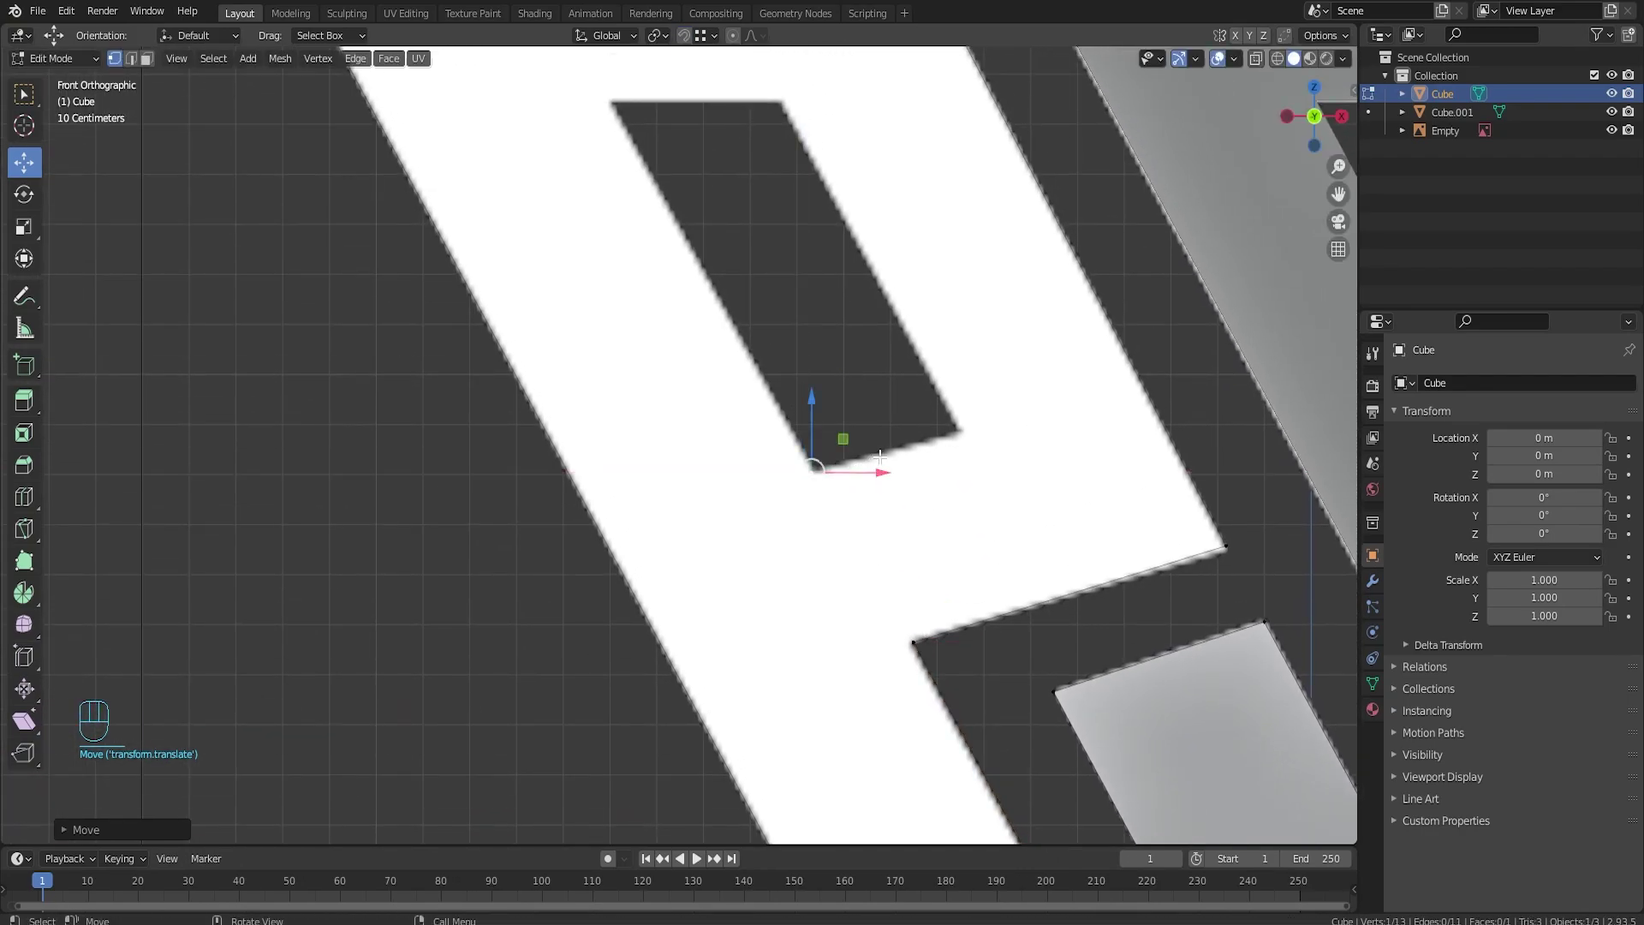
Step: Extrude the vertex around the other three corners of the P's hole, then close the loop at its lower-left corner with snapping on
right_click(960, 433, "ctrl")
right_click(781, 104, "ctrl")
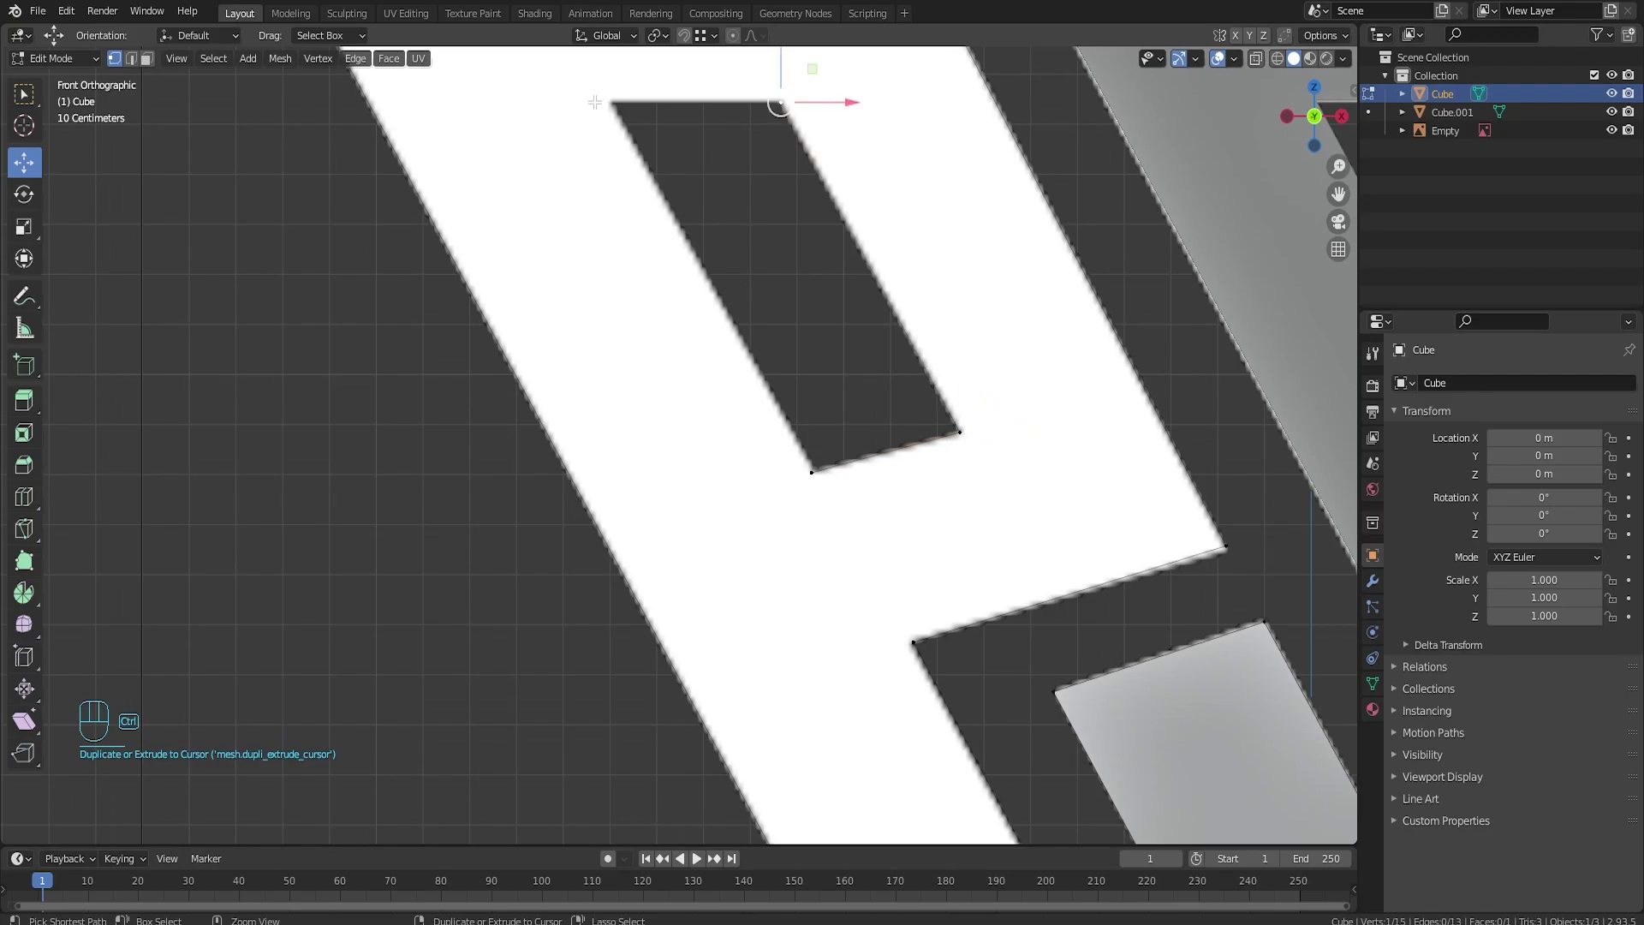
right_click(610, 102, "ctrl")
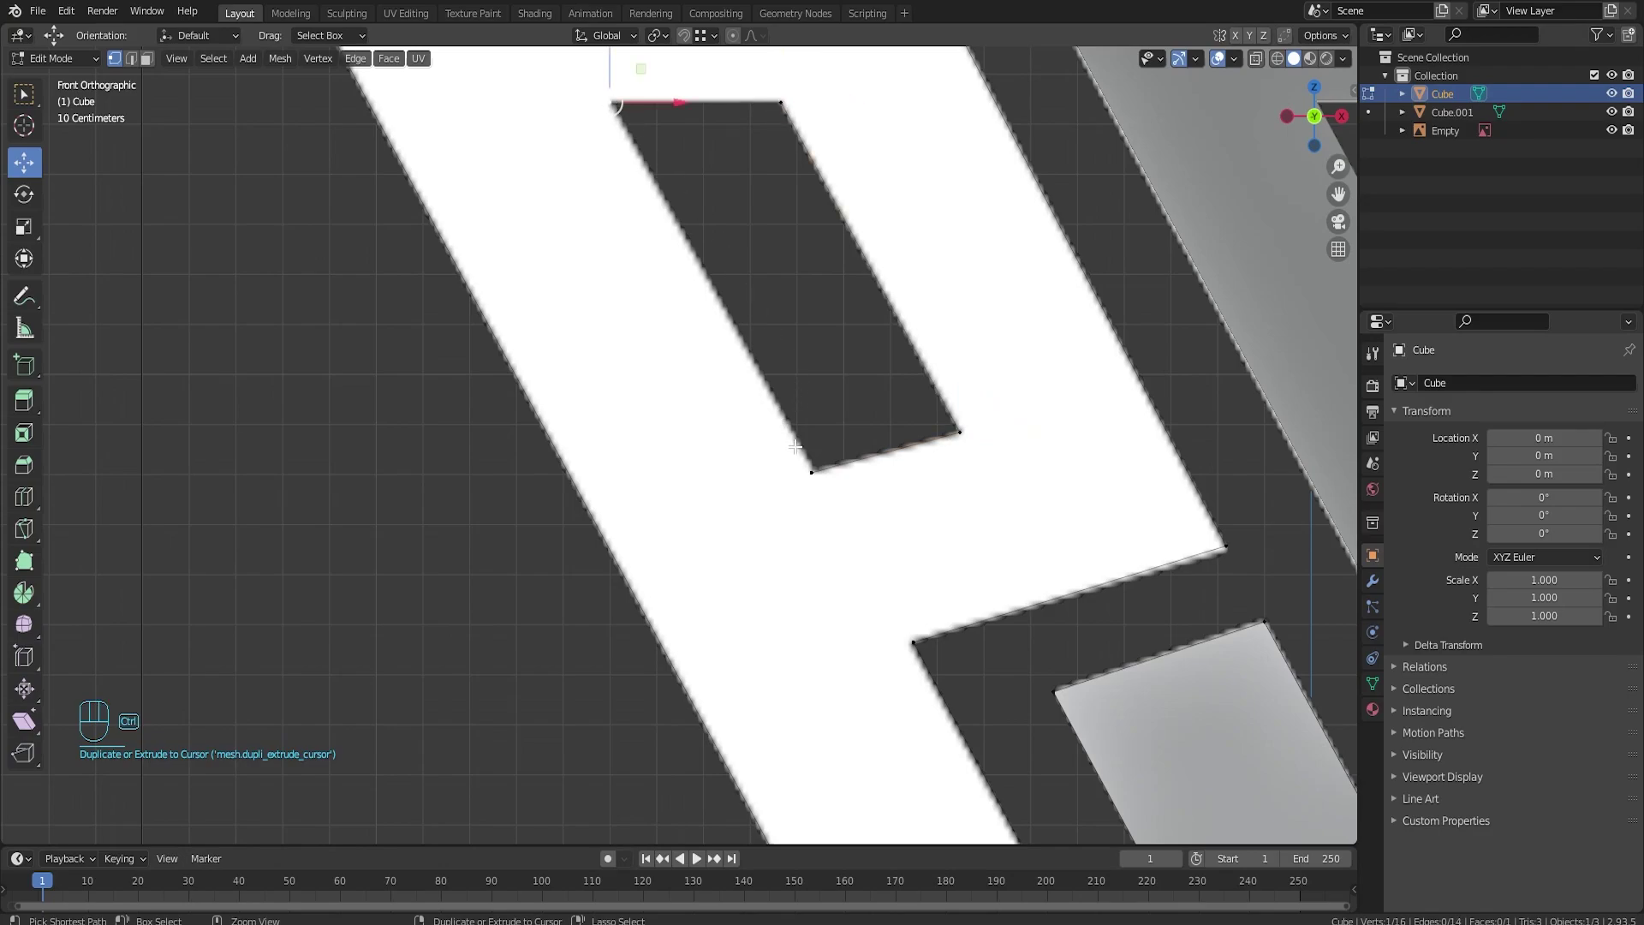
right_click(810, 460, "ctrl")
key("shift+Tab")
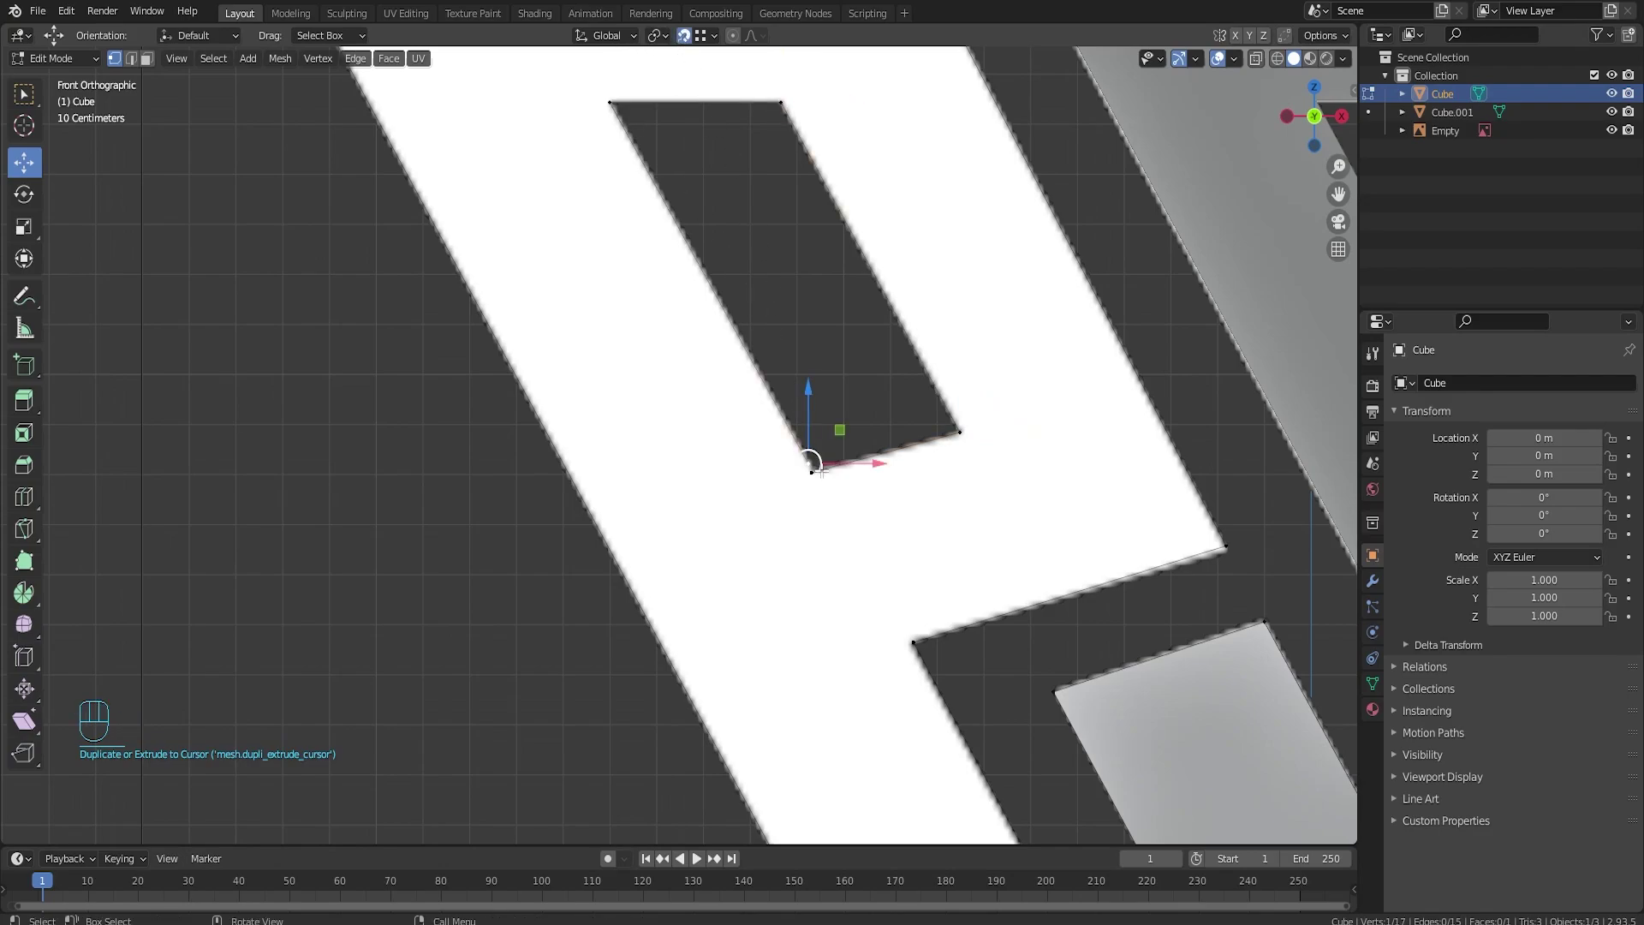
Step: In edge select mode, fill the right side of the P's bowl with a face between its inner and outer edges
key("2")
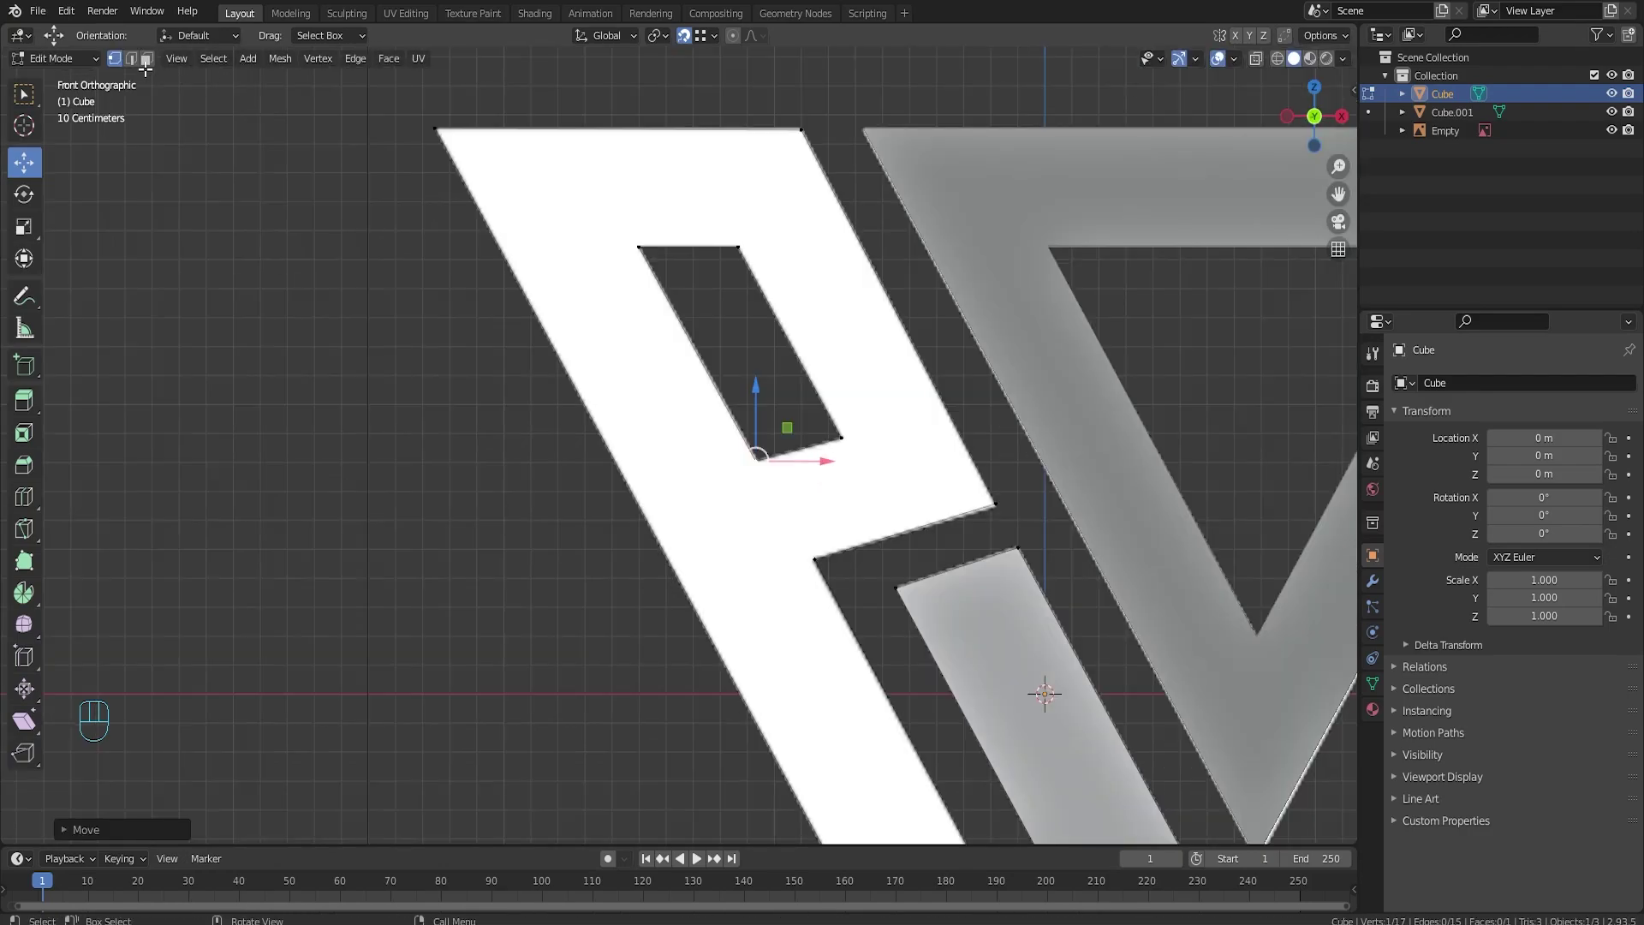
scroll(685, 428, "down", 3)
left_click(768, 306)
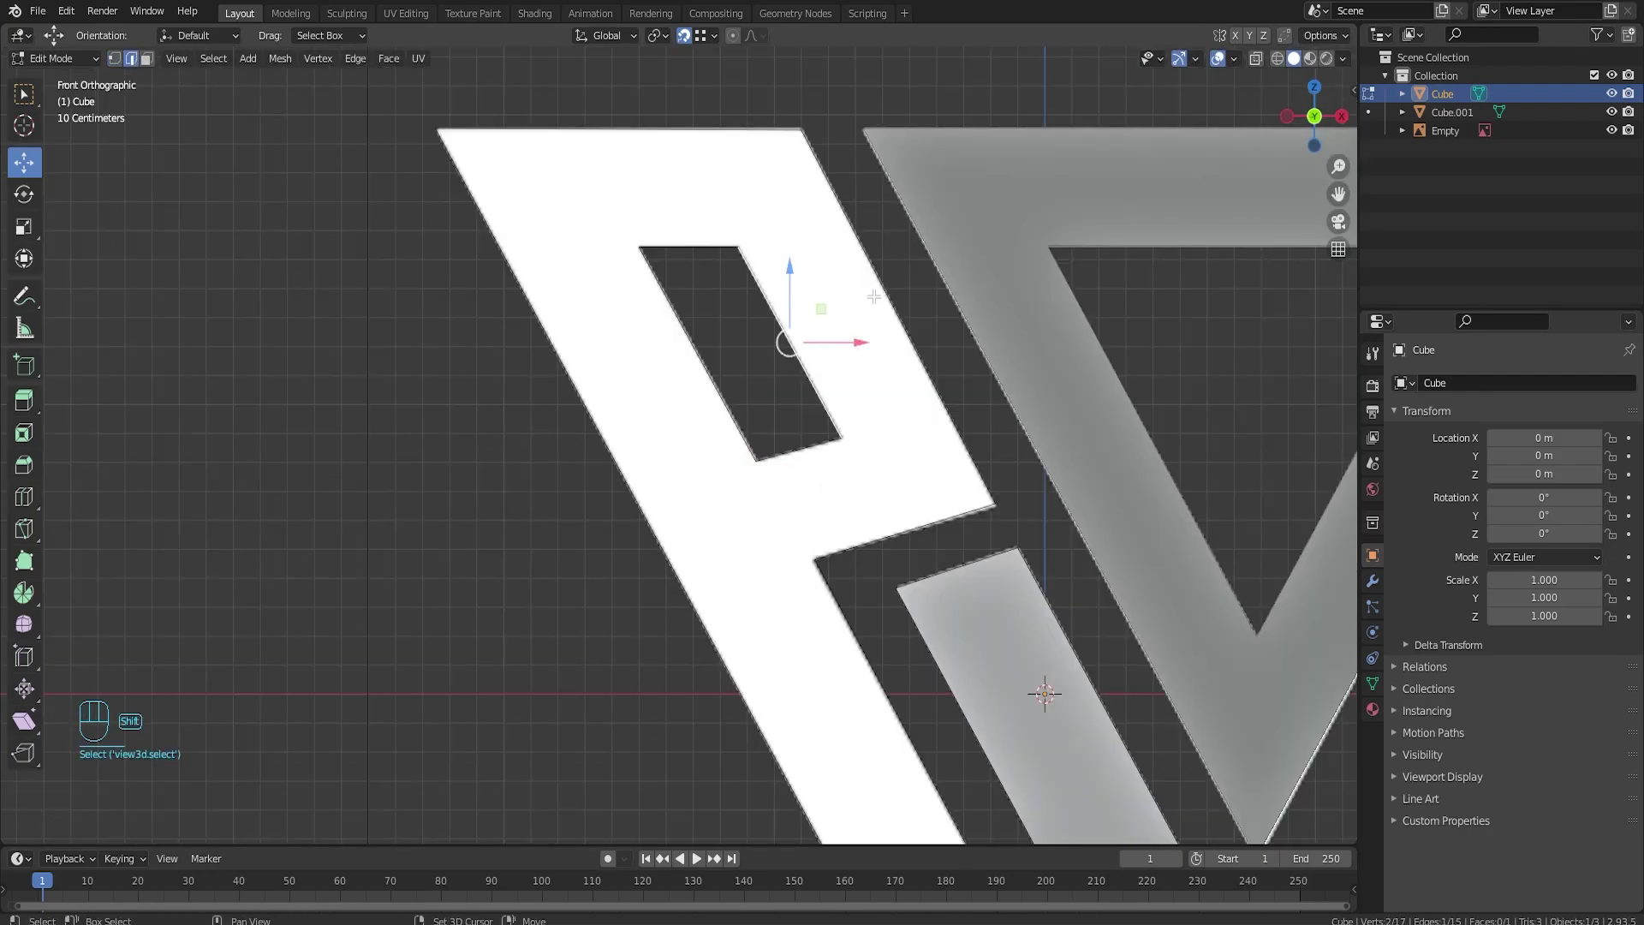
left_click(877, 288, "shift")
key("f")
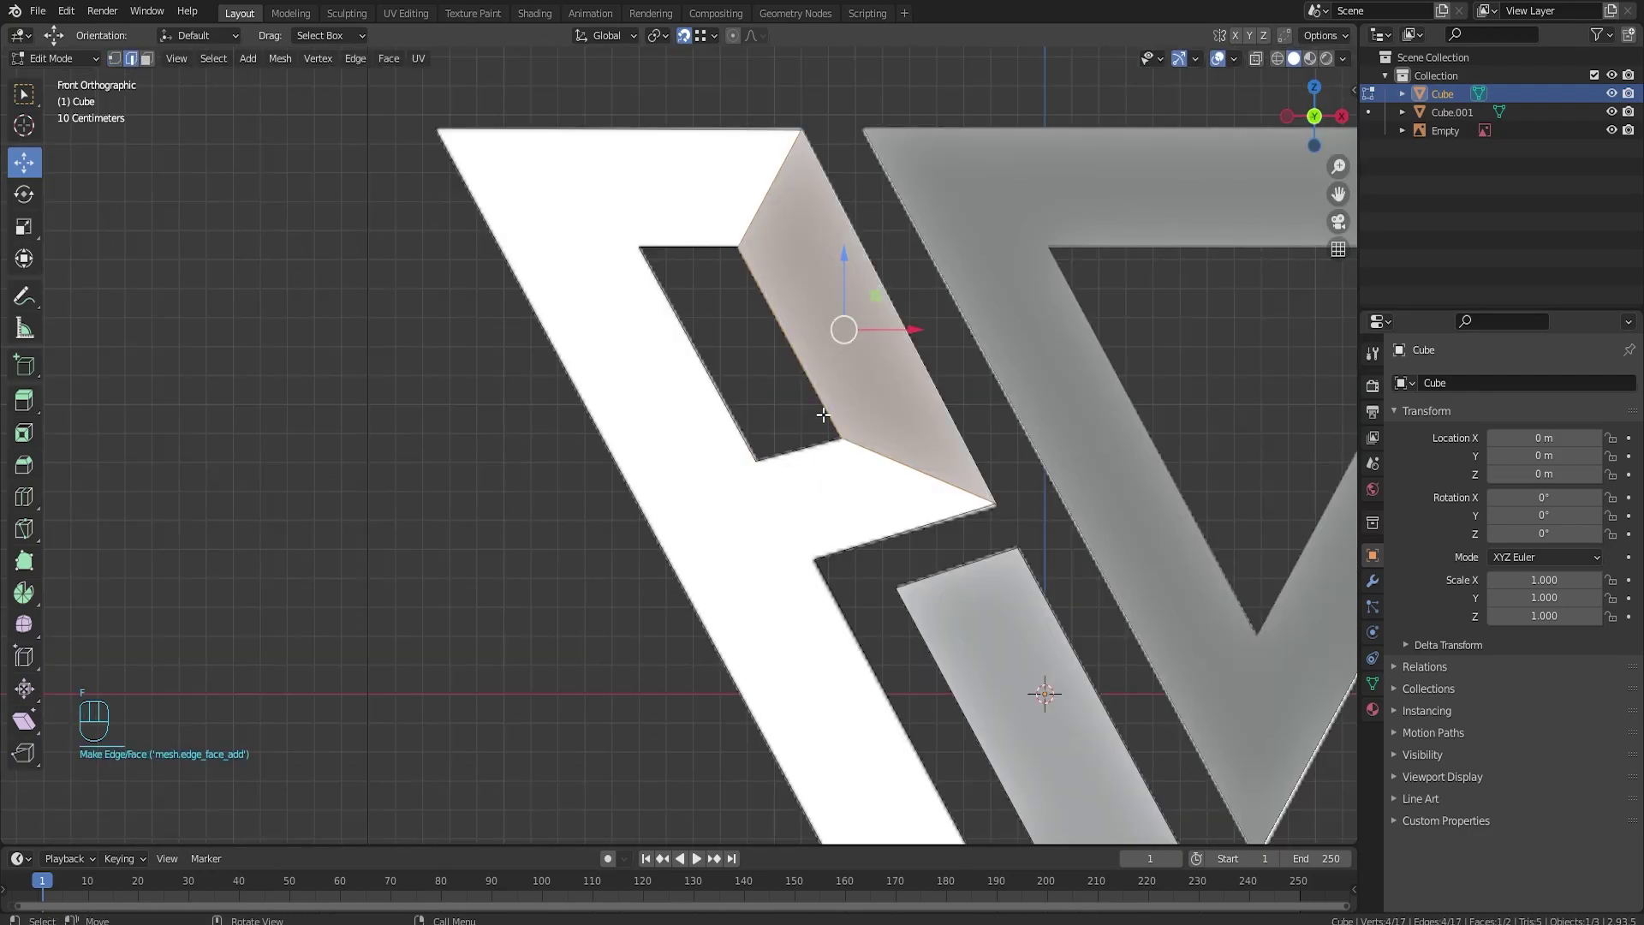
Step: Fill the lower and upper bars of the P's bowl with faces between the hole's edges and the outer edges
left_click(818, 448)
left_click(908, 531, "shift")
left_click(918, 470, "shift")
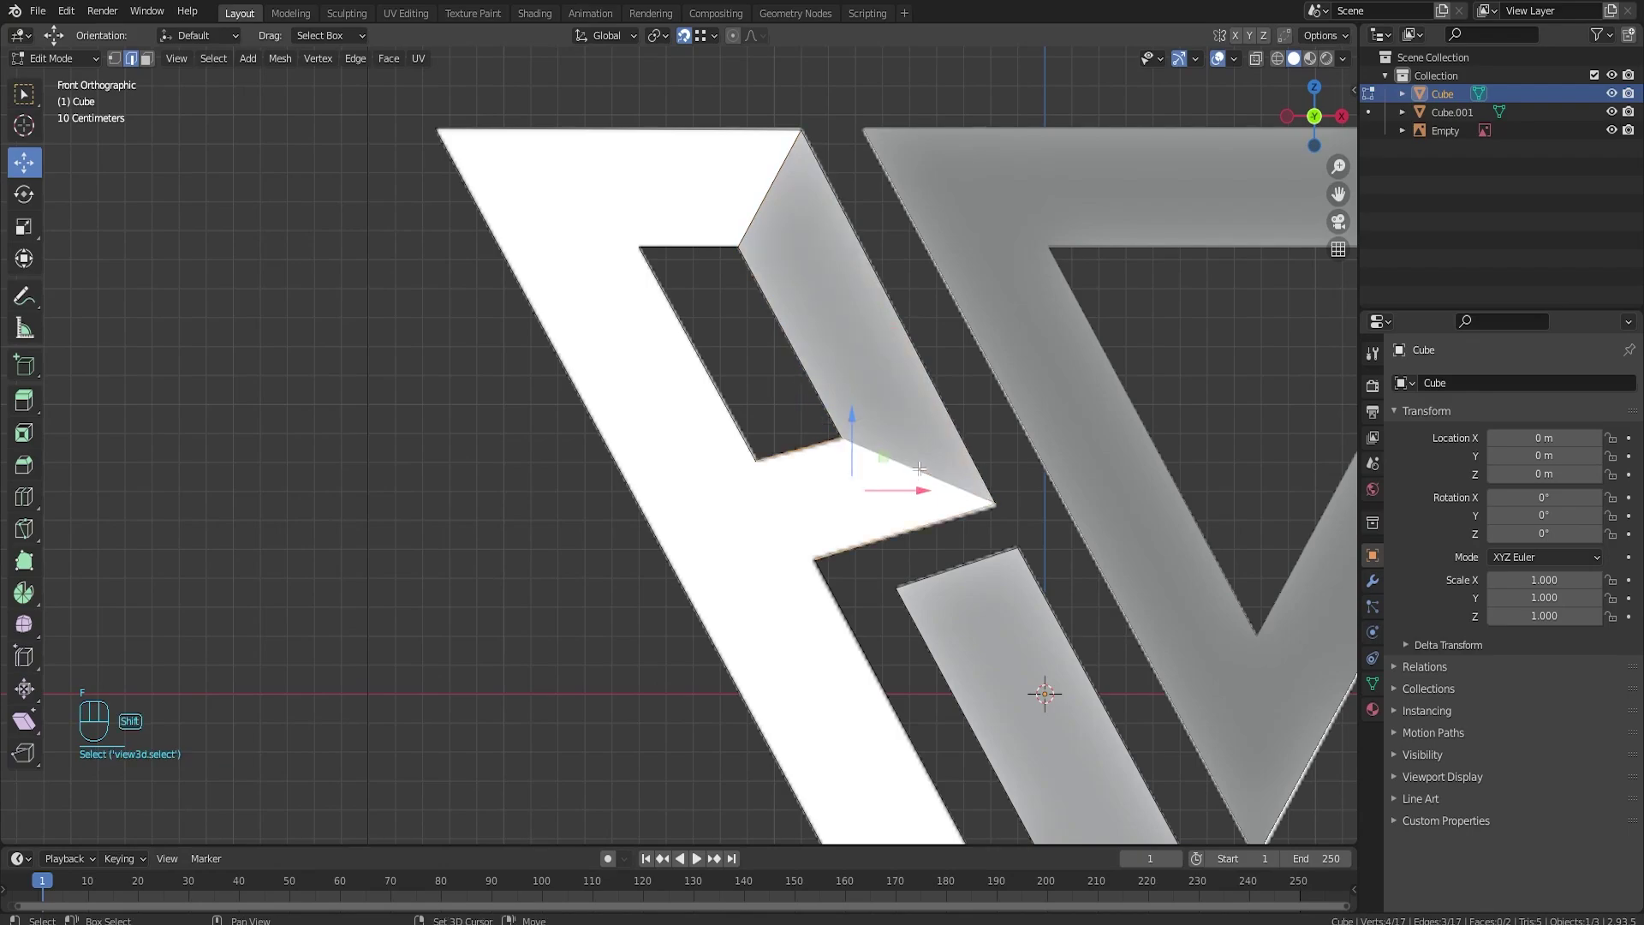
key("f")
left_click(750, 224)
left_click(697, 248, "shift")
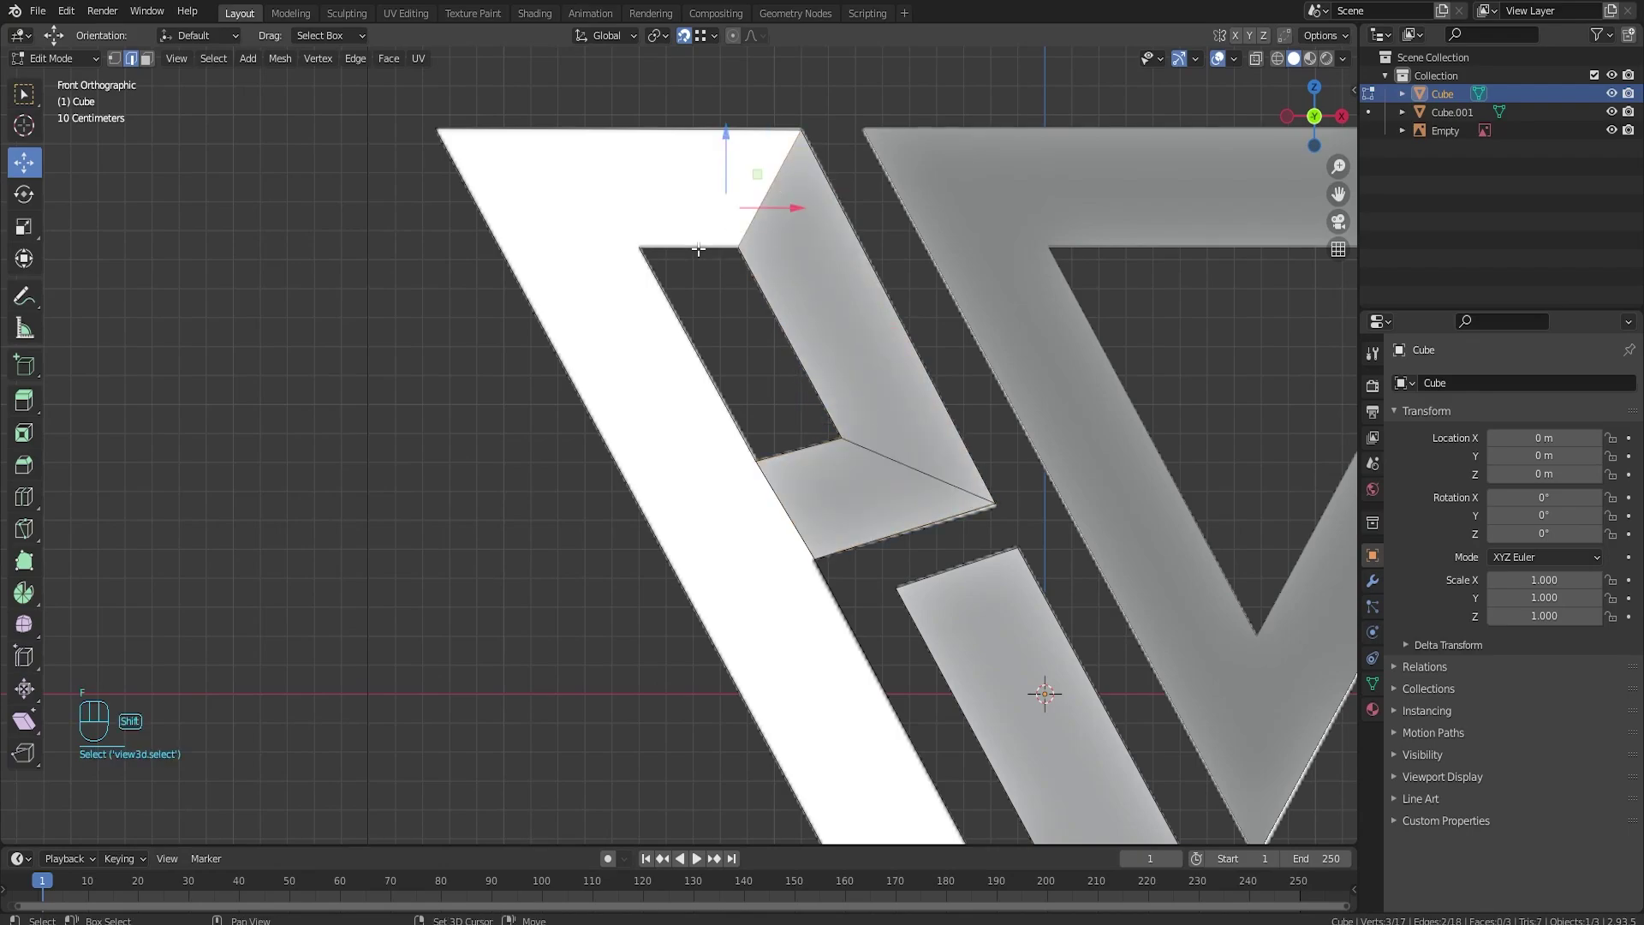
left_click(666, 125, "shift")
key("f")
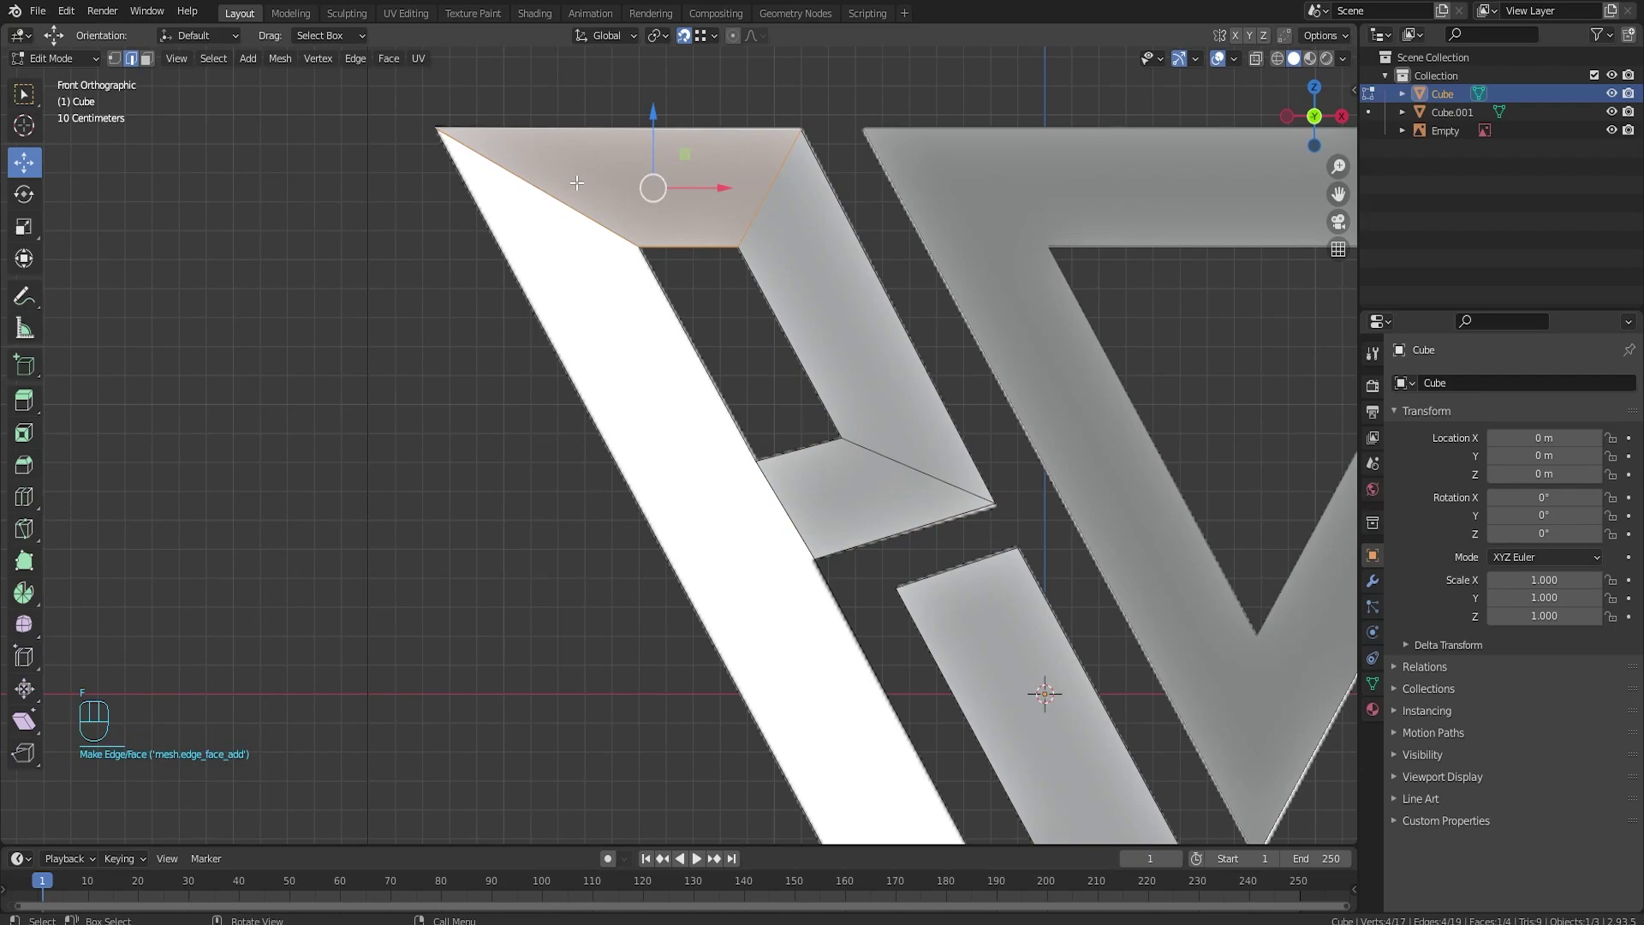
Step: Try to fill the P's slanted stem using the hole's edge and the stem's outer edges, and return to Object Mode
middle_click_drag(662, 360, 707, 251, "shift")
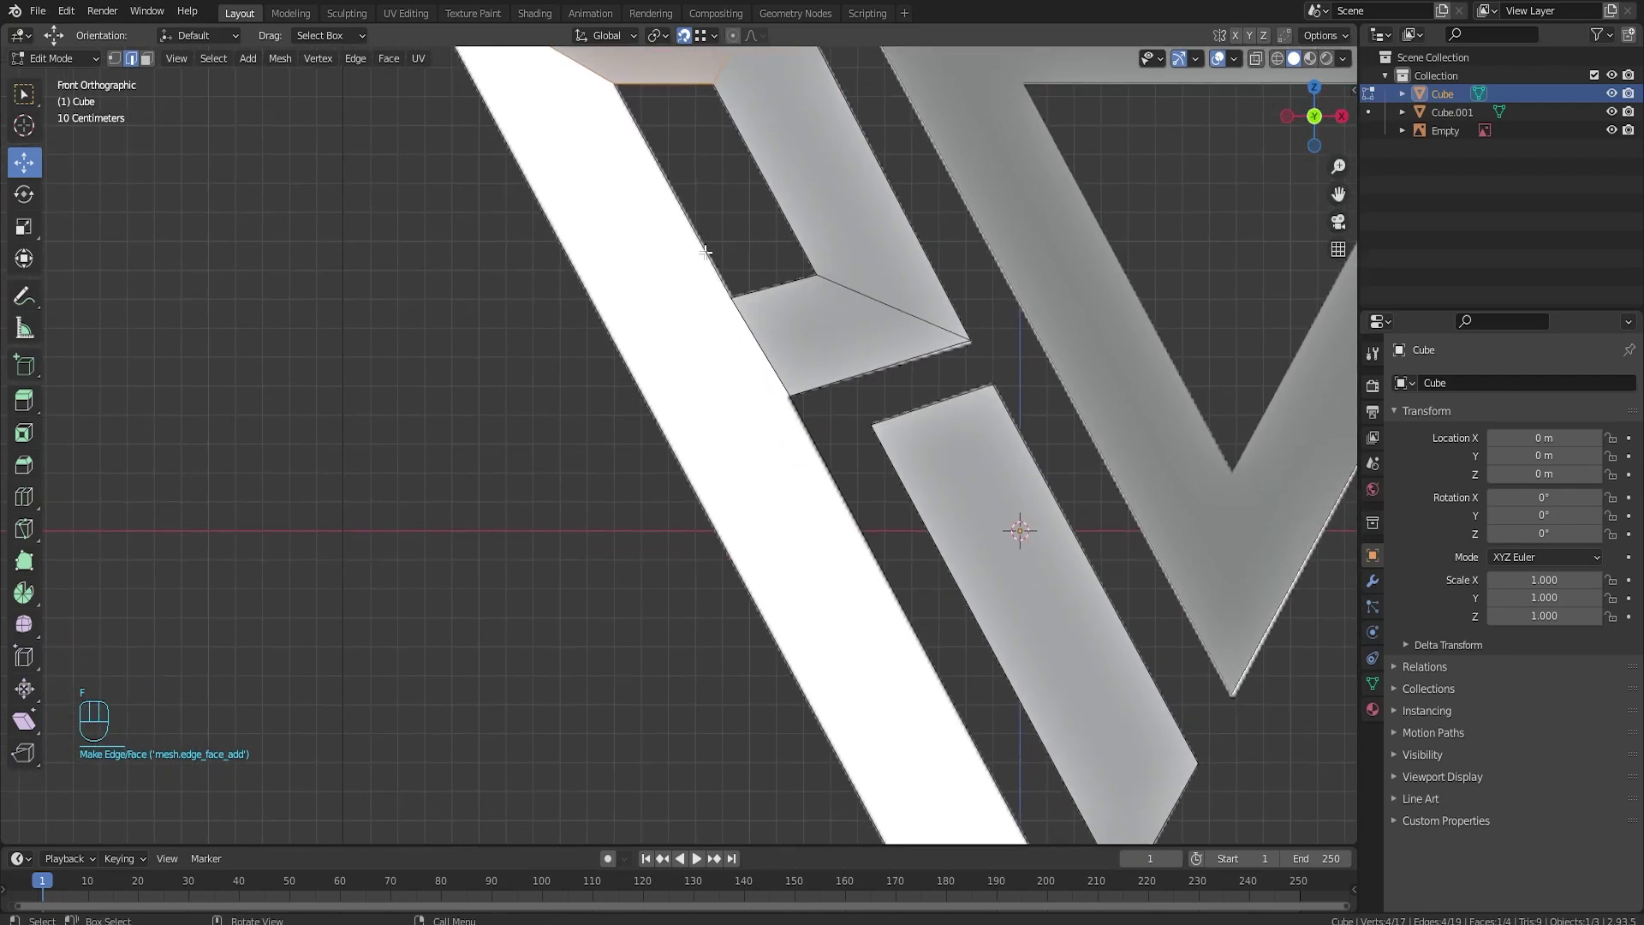
left_click(704, 252)
left_click(573, 157, "shift")
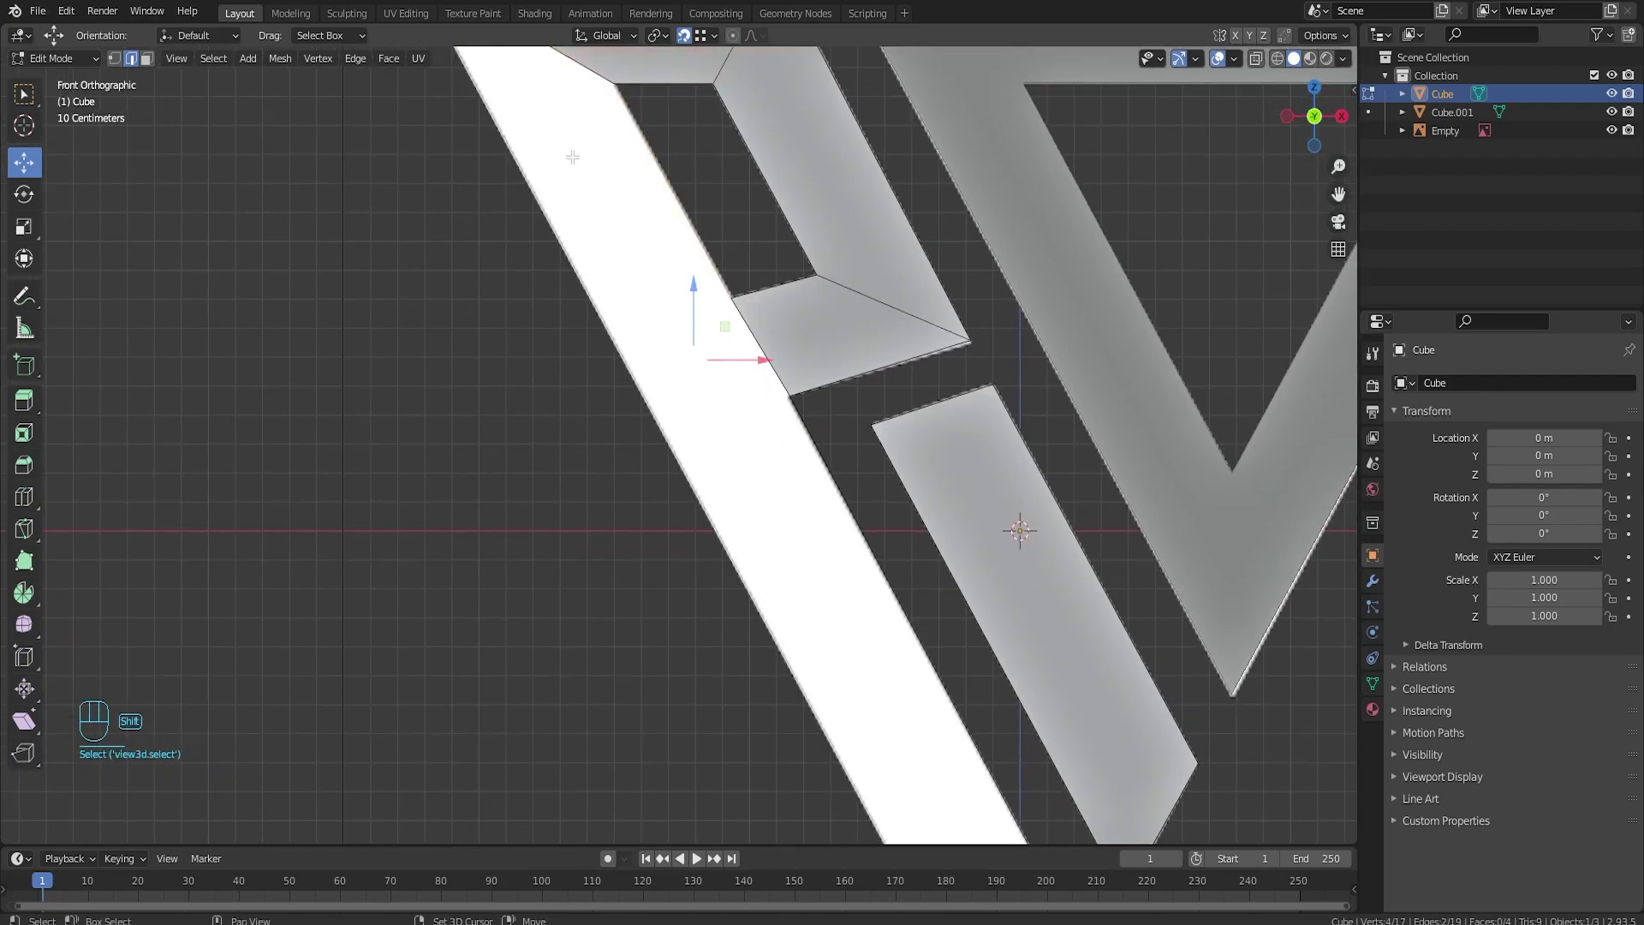
left_click(591, 70, "shift")
middle_click_drag(796, 599, 648, 237, "shift")
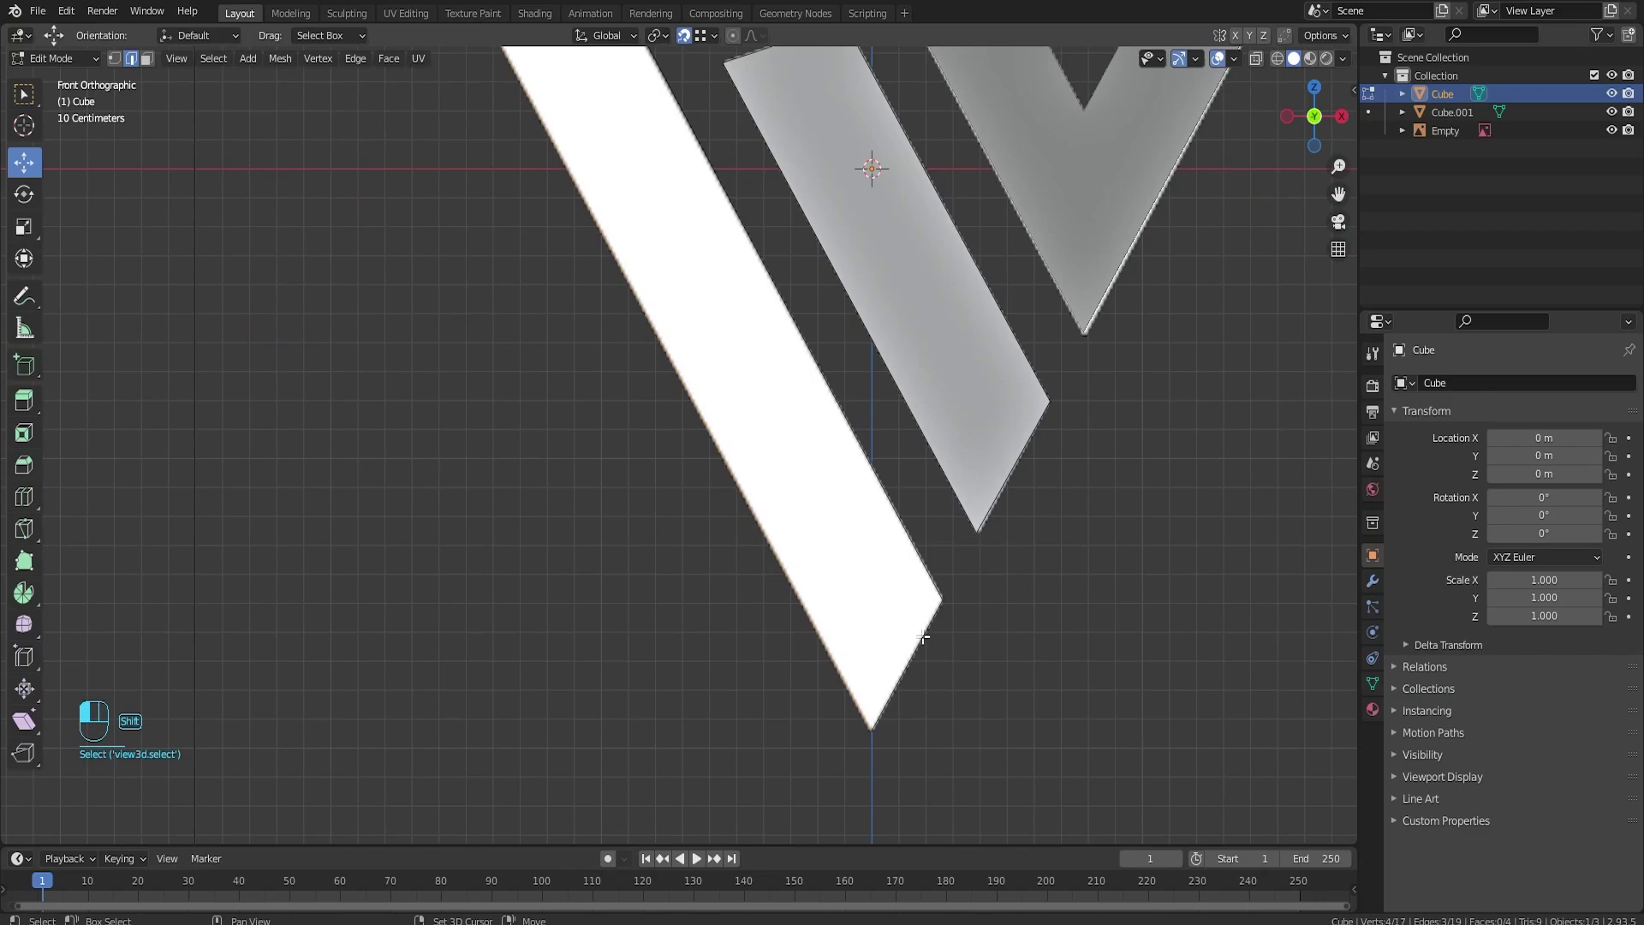
key("f")
scroll(712, 599, "down", 5)
key("Tab")
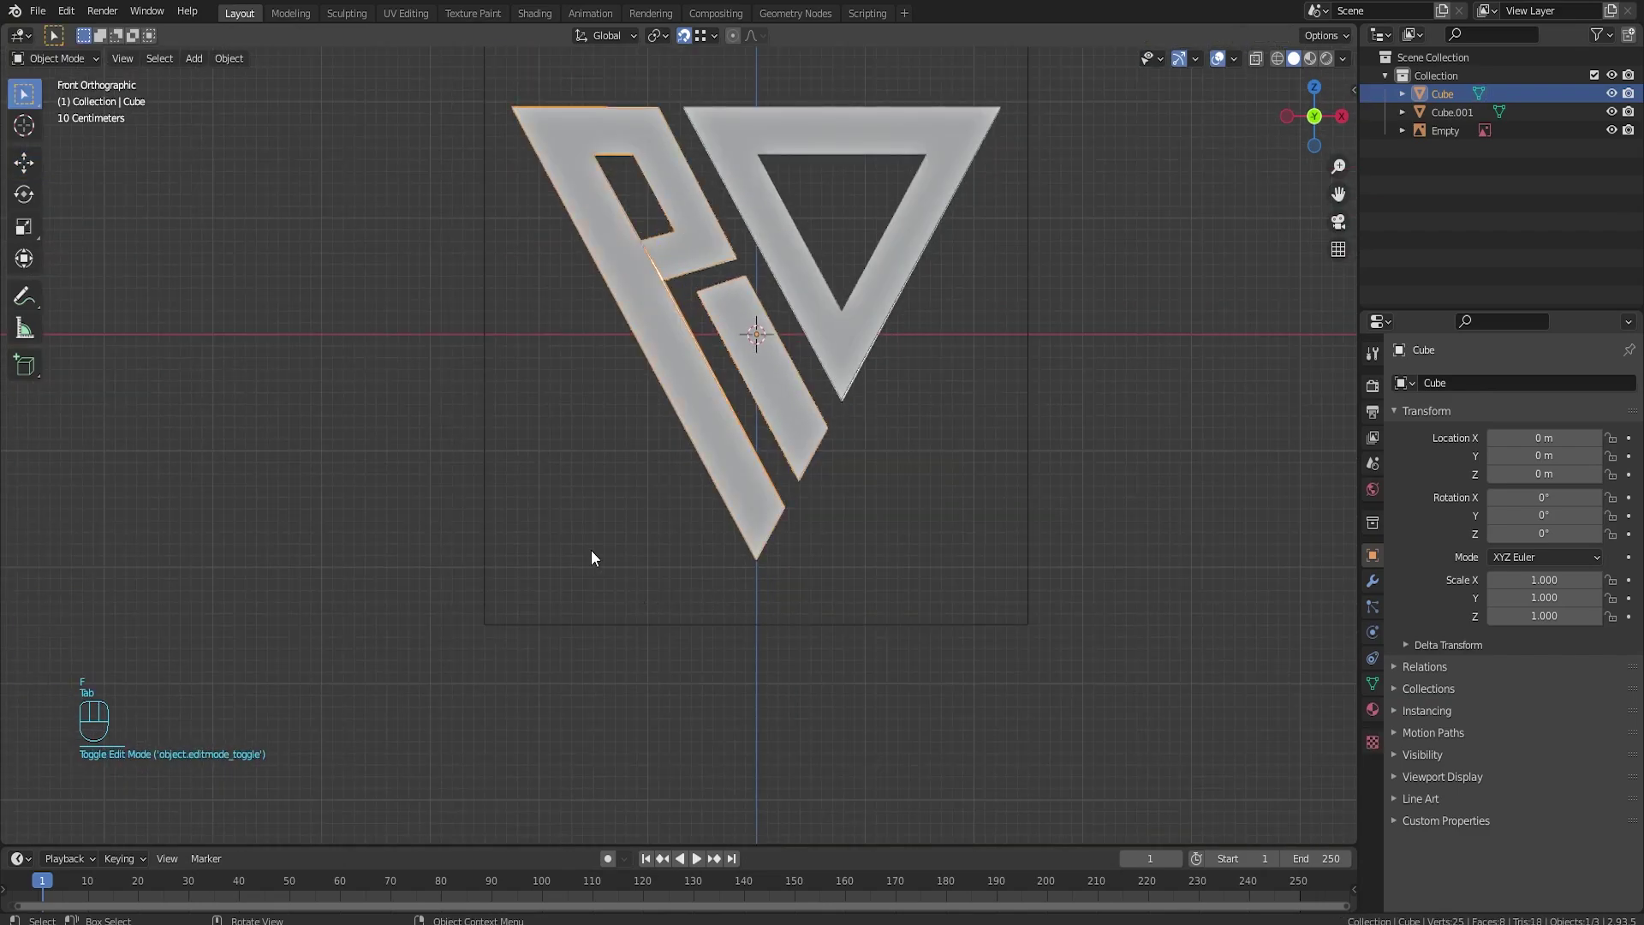
Step: Examine up close the junction between the P's bowl and slanted stem, in Object Mode and in the mesh's vertices
middle_click_drag(635, 411, 616, 433)
scroll(621, 423, "up", 5)
middle_click_drag(685, 210, 867, 751, "shift")
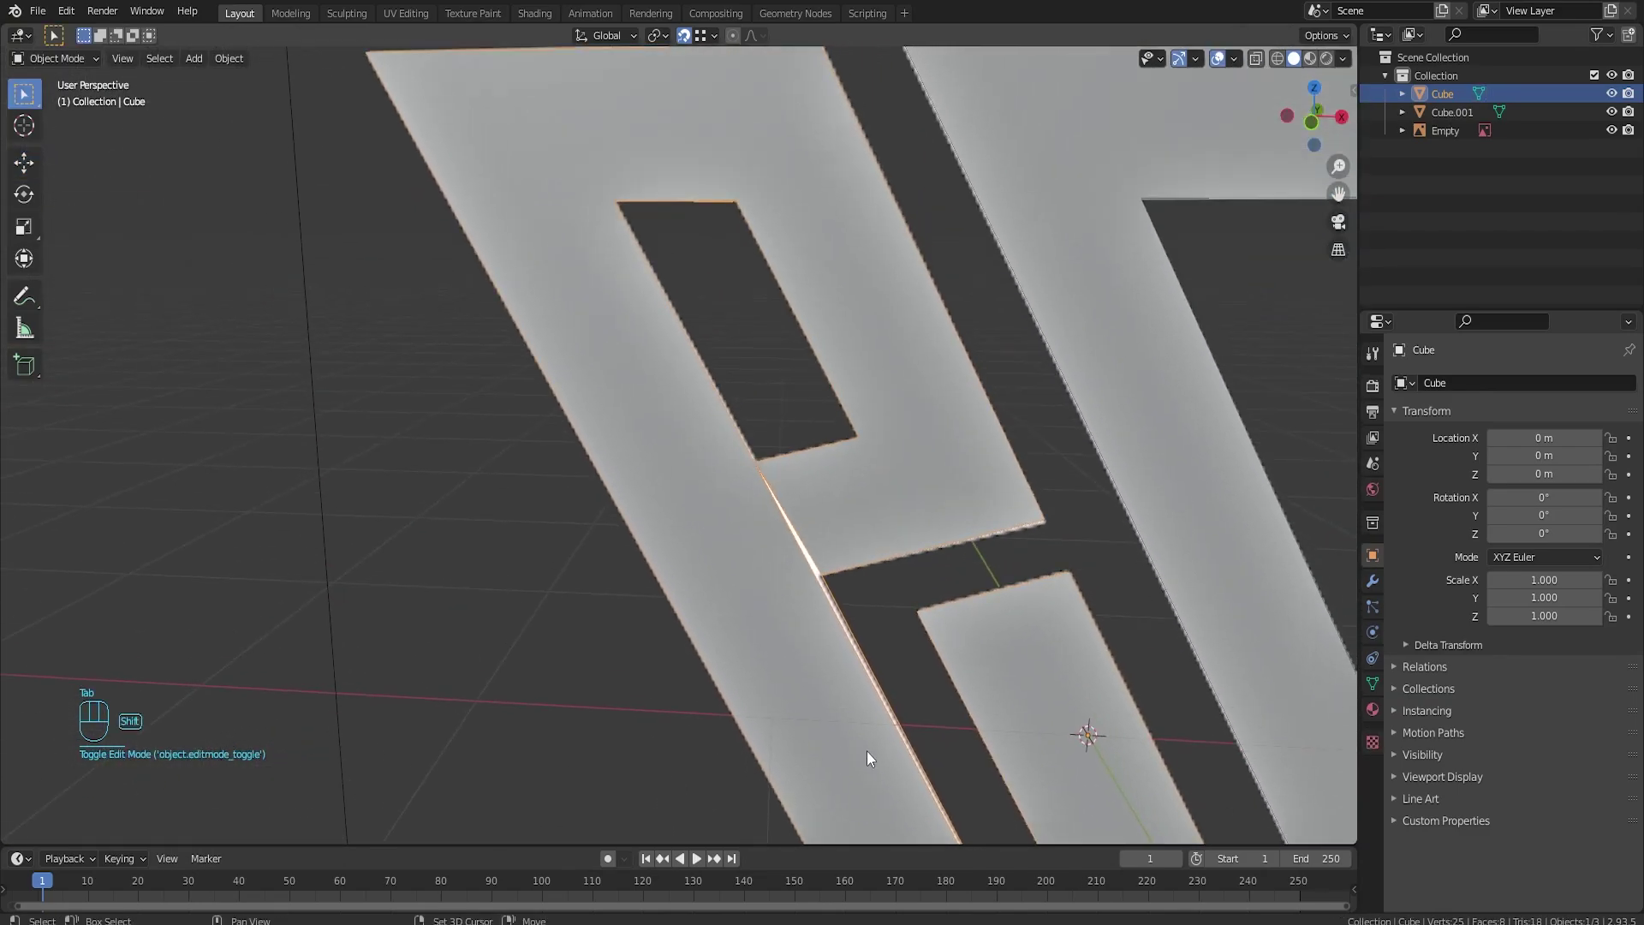
scroll(882, 703, "up", 4)
middle_click_drag(897, 663, 860, 558, "shift")
scroll(861, 558, "up", 3)
left_click(908, 517)
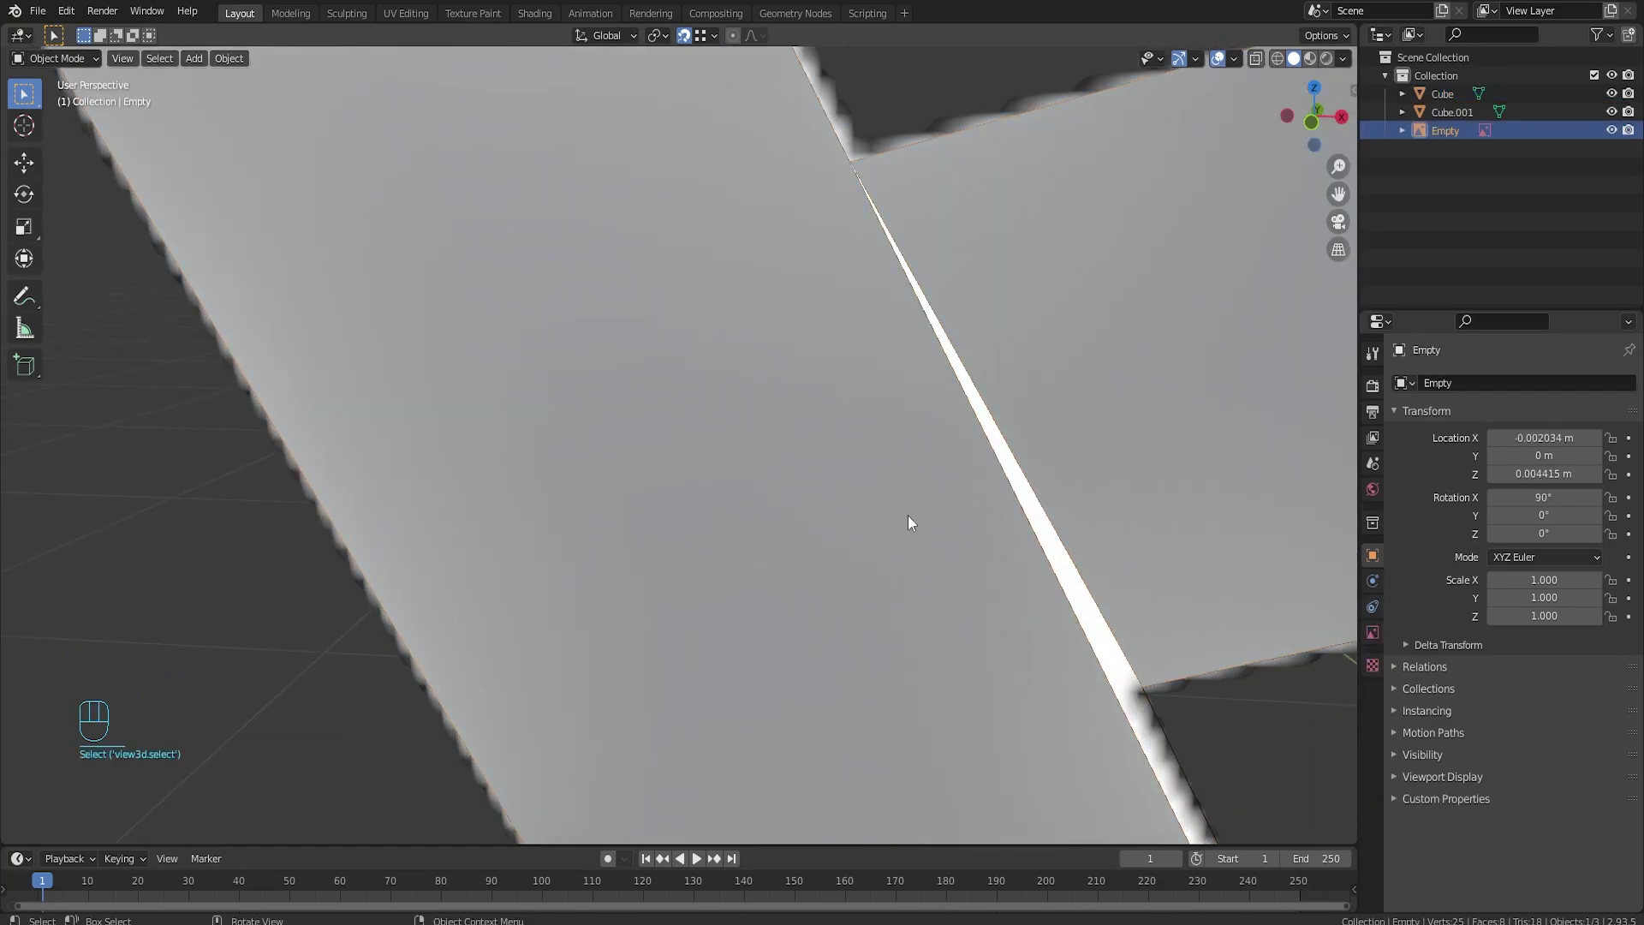
left_click(972, 581)
key("Tab")
middle_click_drag(1059, 636, 819, 383, "shift")
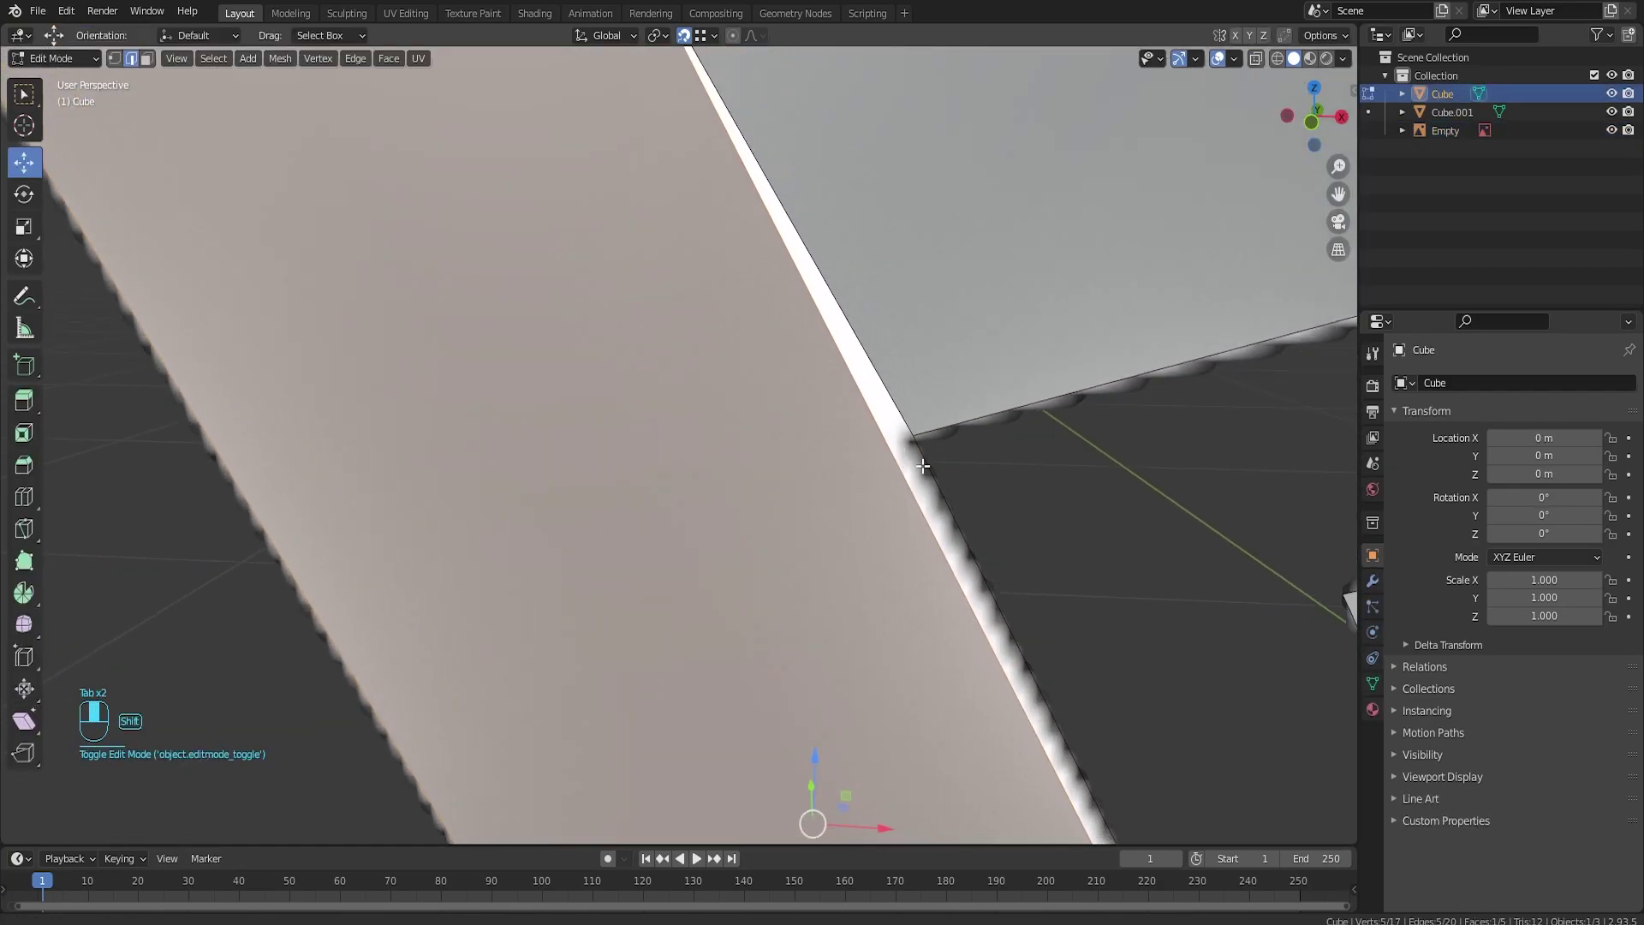
key("1")
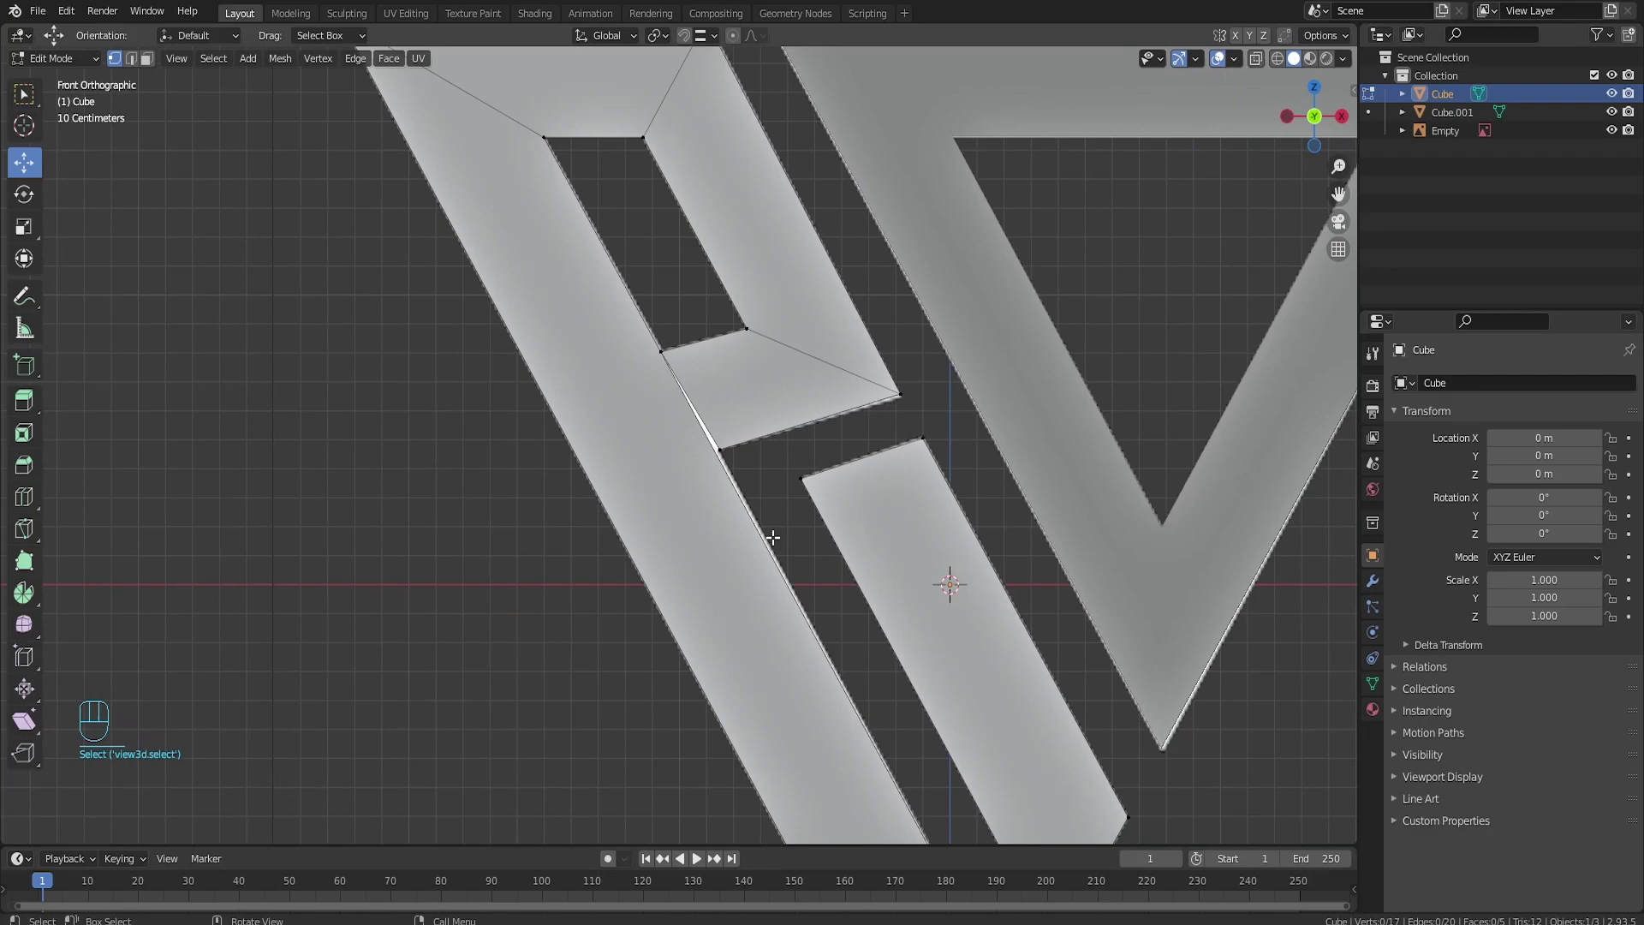
Step: Undo back to the point before the P's slanted stem was filled
key("ctrl+z")
key("ctrl+z")
key("ctrl+z")
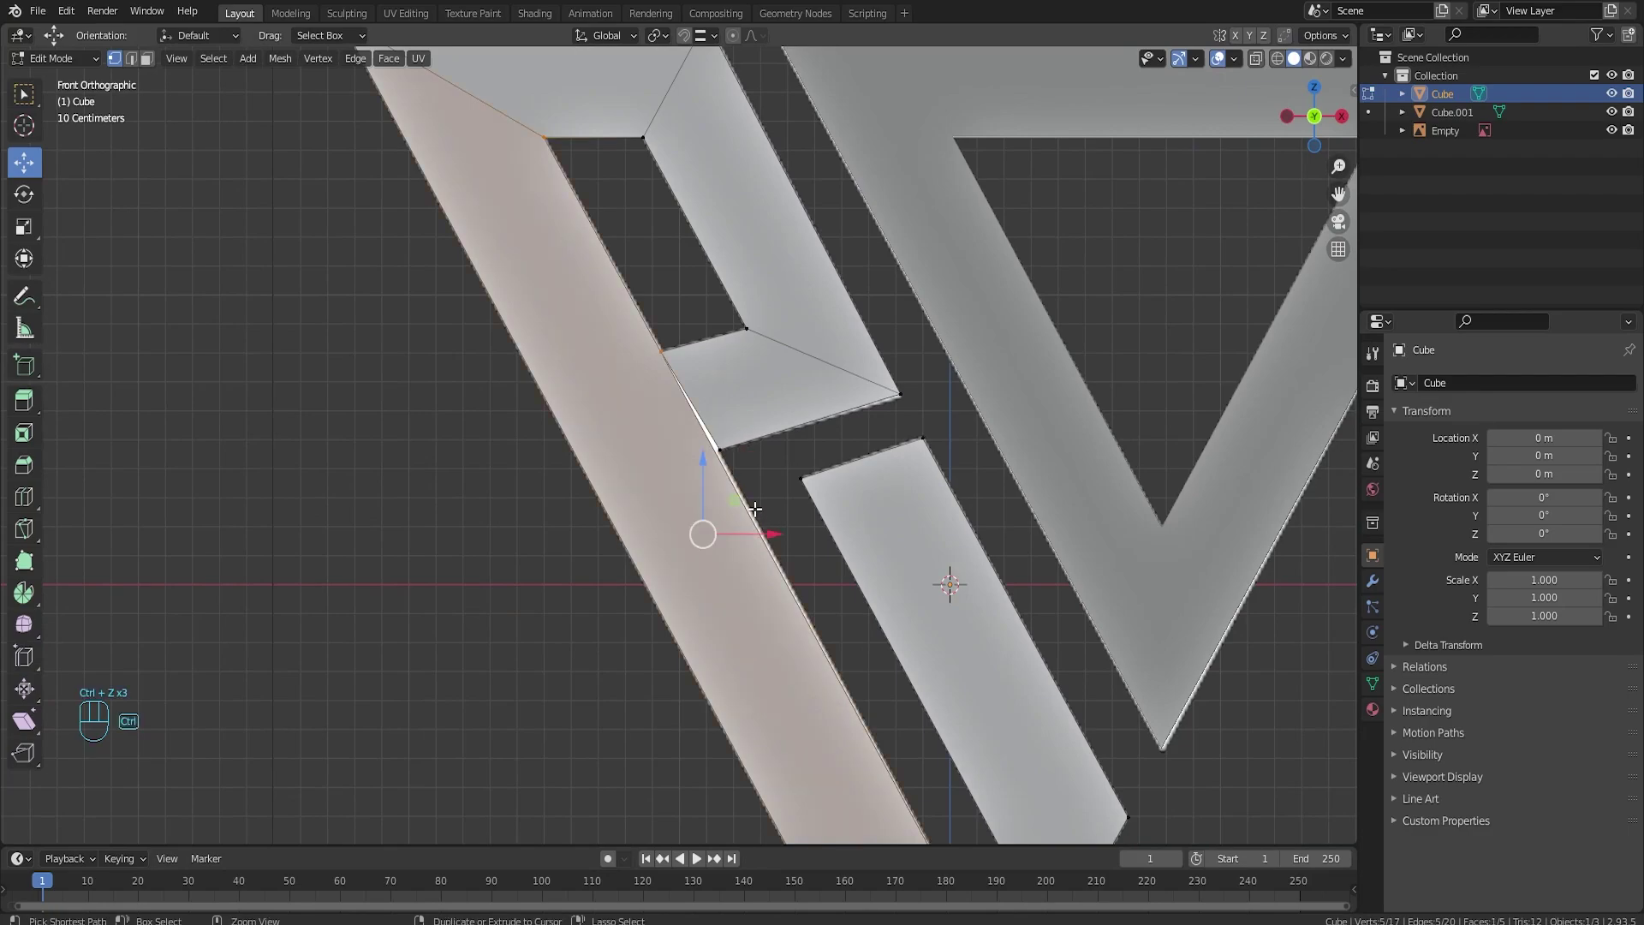
key("ctrl+z")
key("ctrl+z")
key("ctrl+z")
key("ctrl+z")
key("ctrl+z")
key("ctrl+z")
Step: Fill the P's slanted stem with a face starting from the hole's edge and the adjoining diagonal edge, and return to Object Mode
left_click(388, 185)
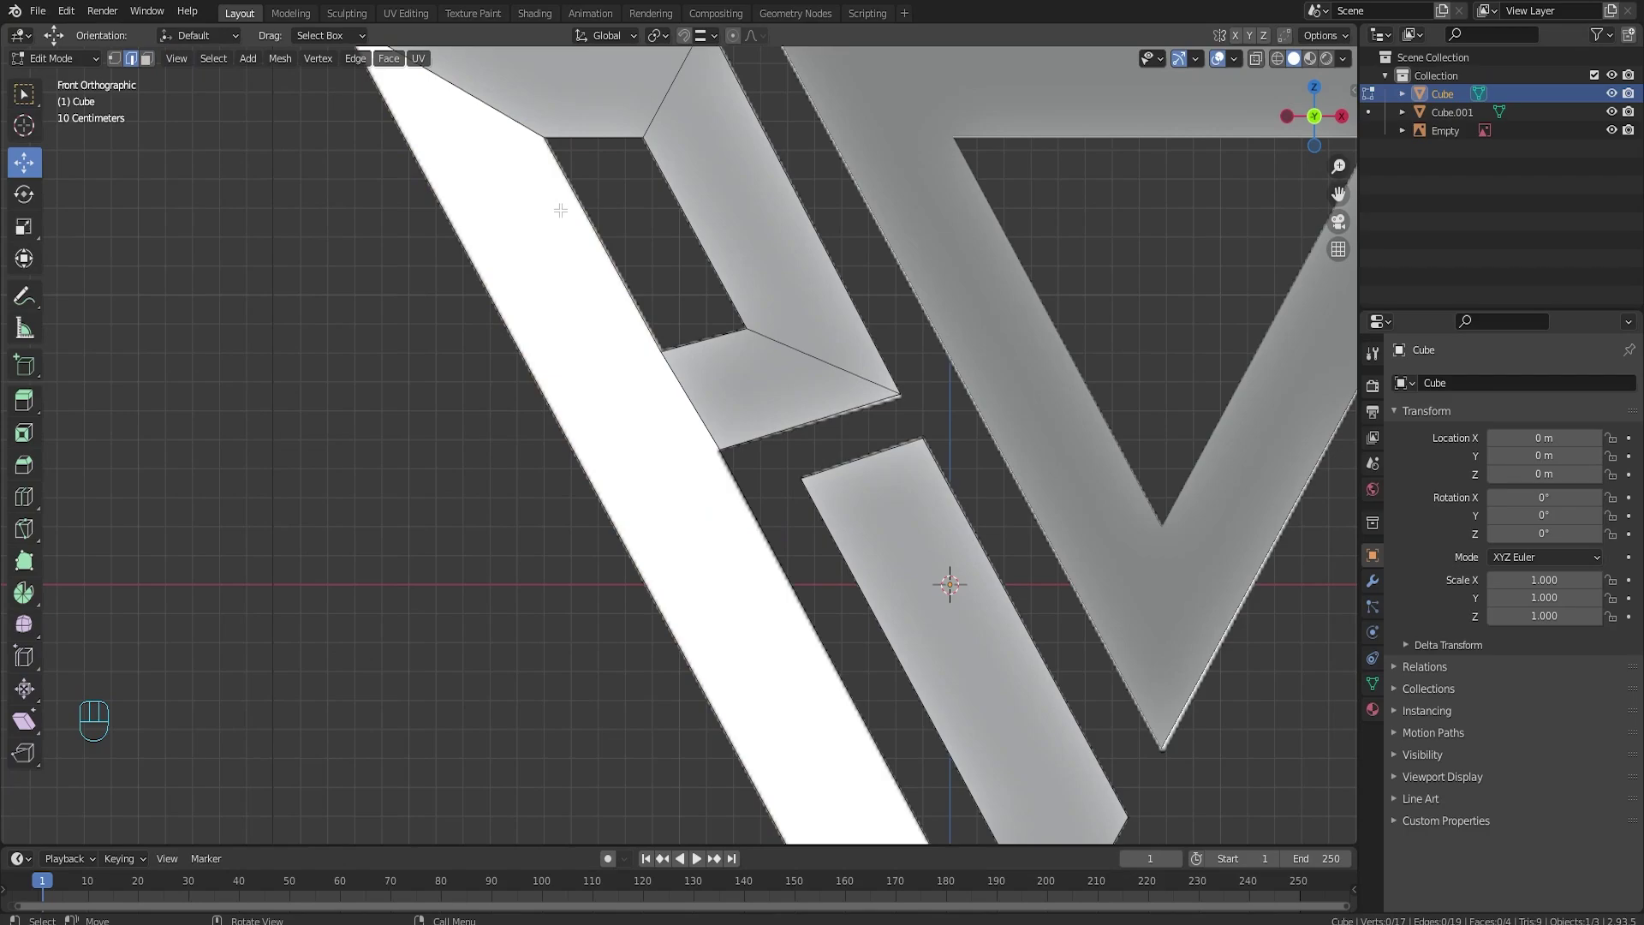
left_click(578, 202)
left_click(493, 117, "shift")
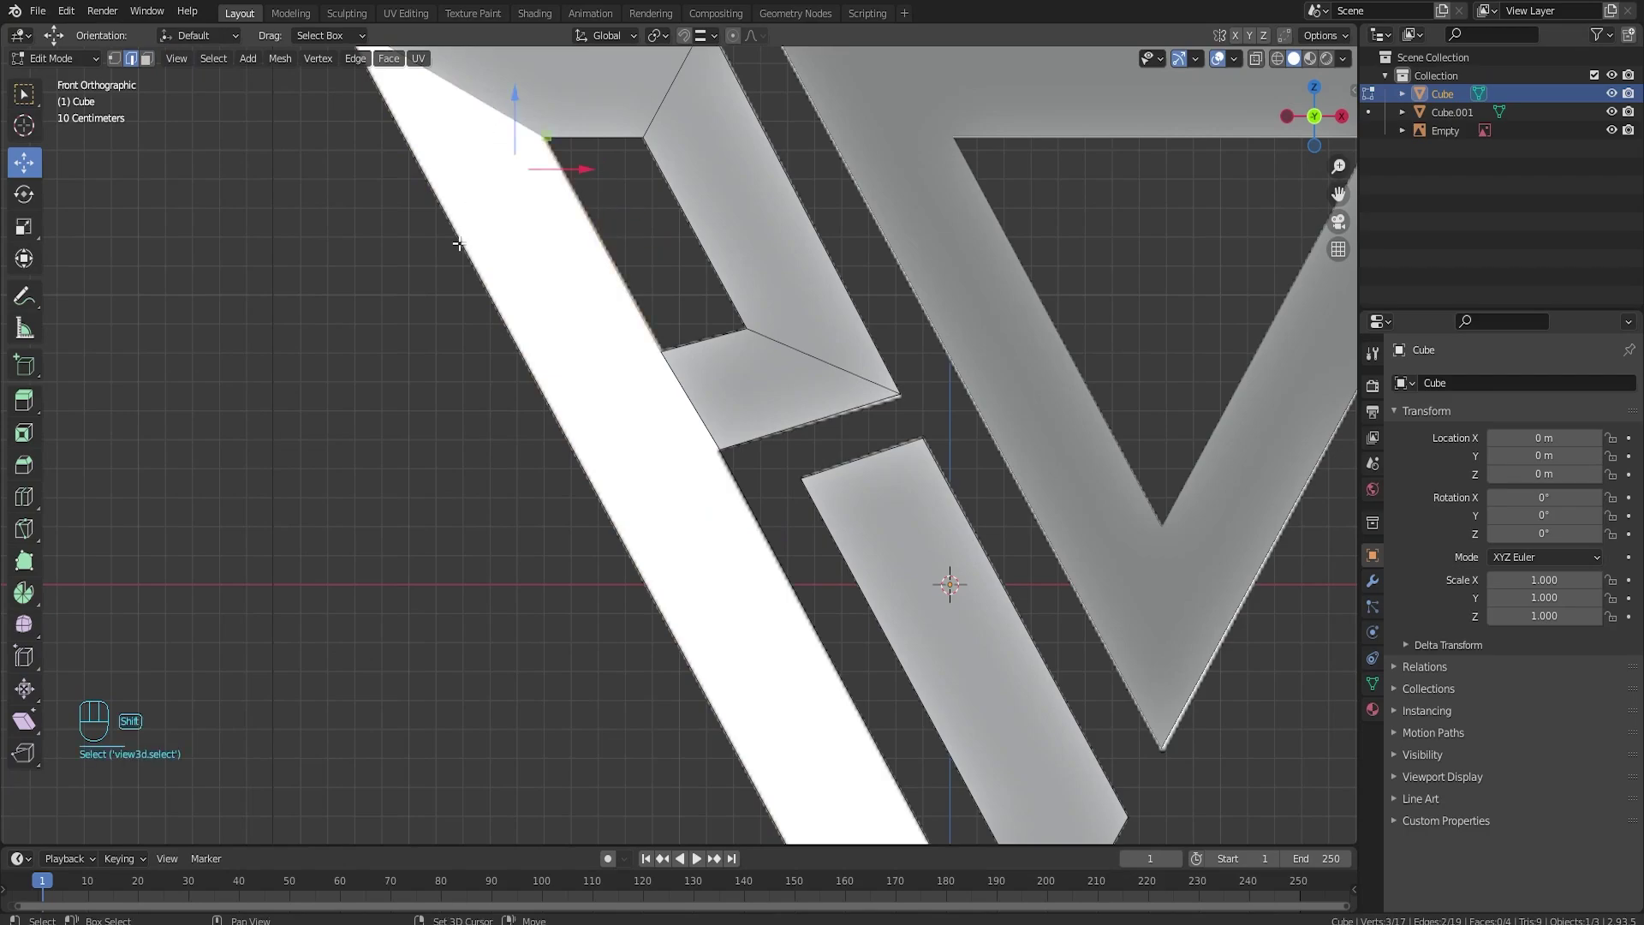
key("f")
scroll(459, 244, "down", 1)
middle_click_drag(925, 783, 756, 345, "shift")
middle_click_drag(373, 161, 587, 720, "shift")
scroll(587, 719, "up", 1)
key("Tab")
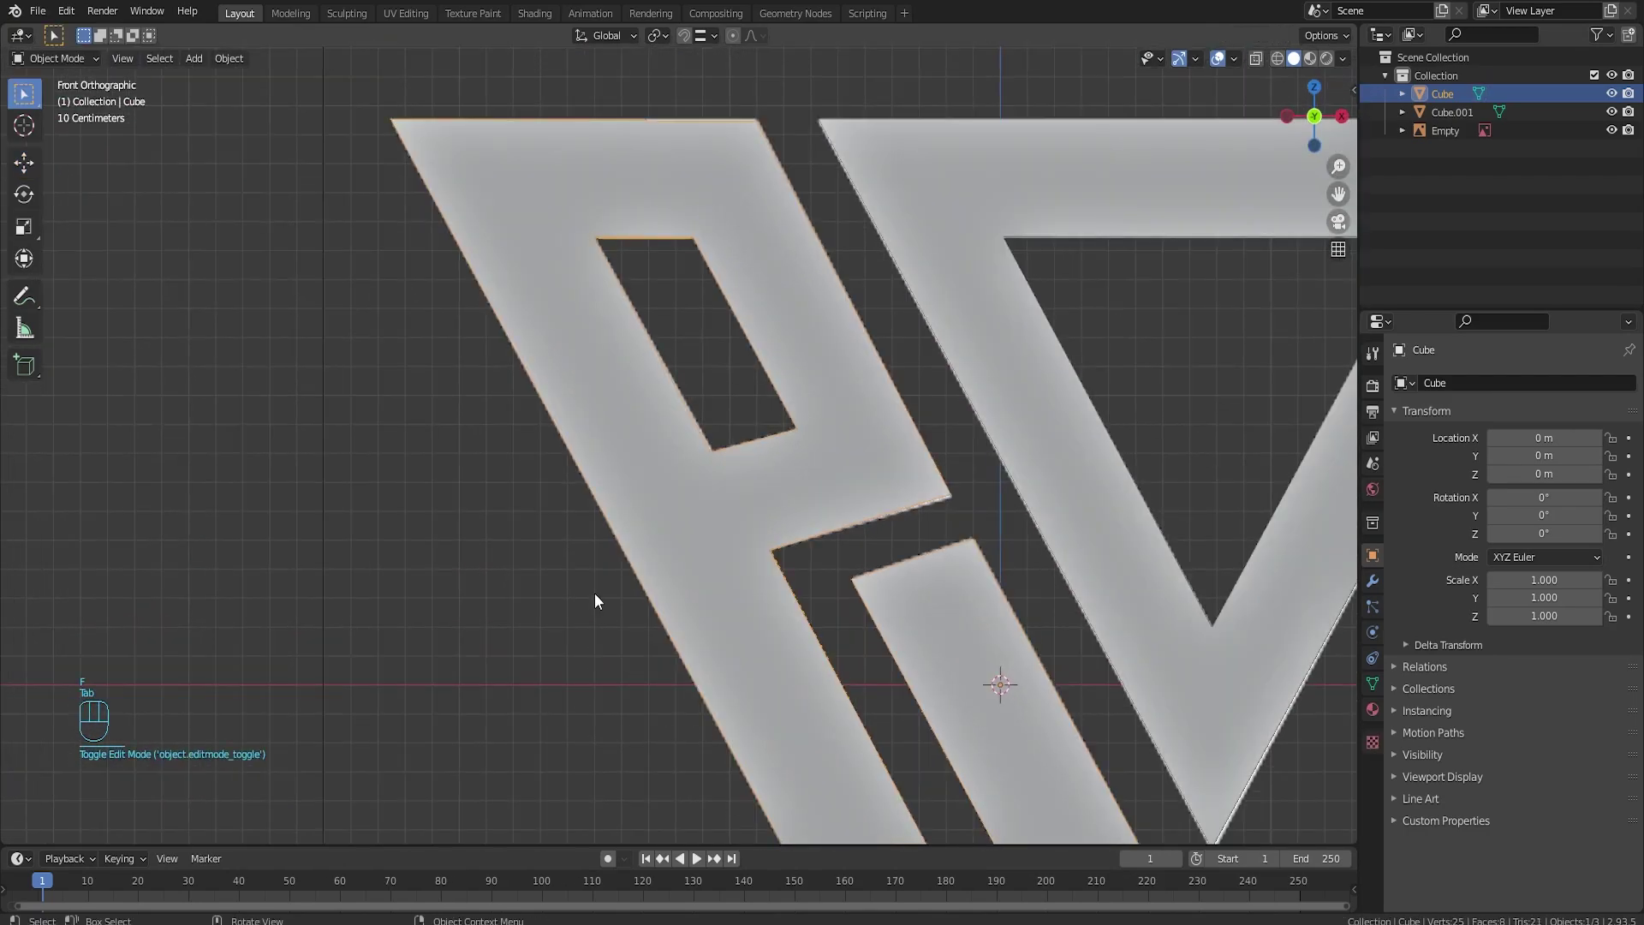
Step: Delete the logo reference image from the scene
scroll(597, 601, "down", 4)
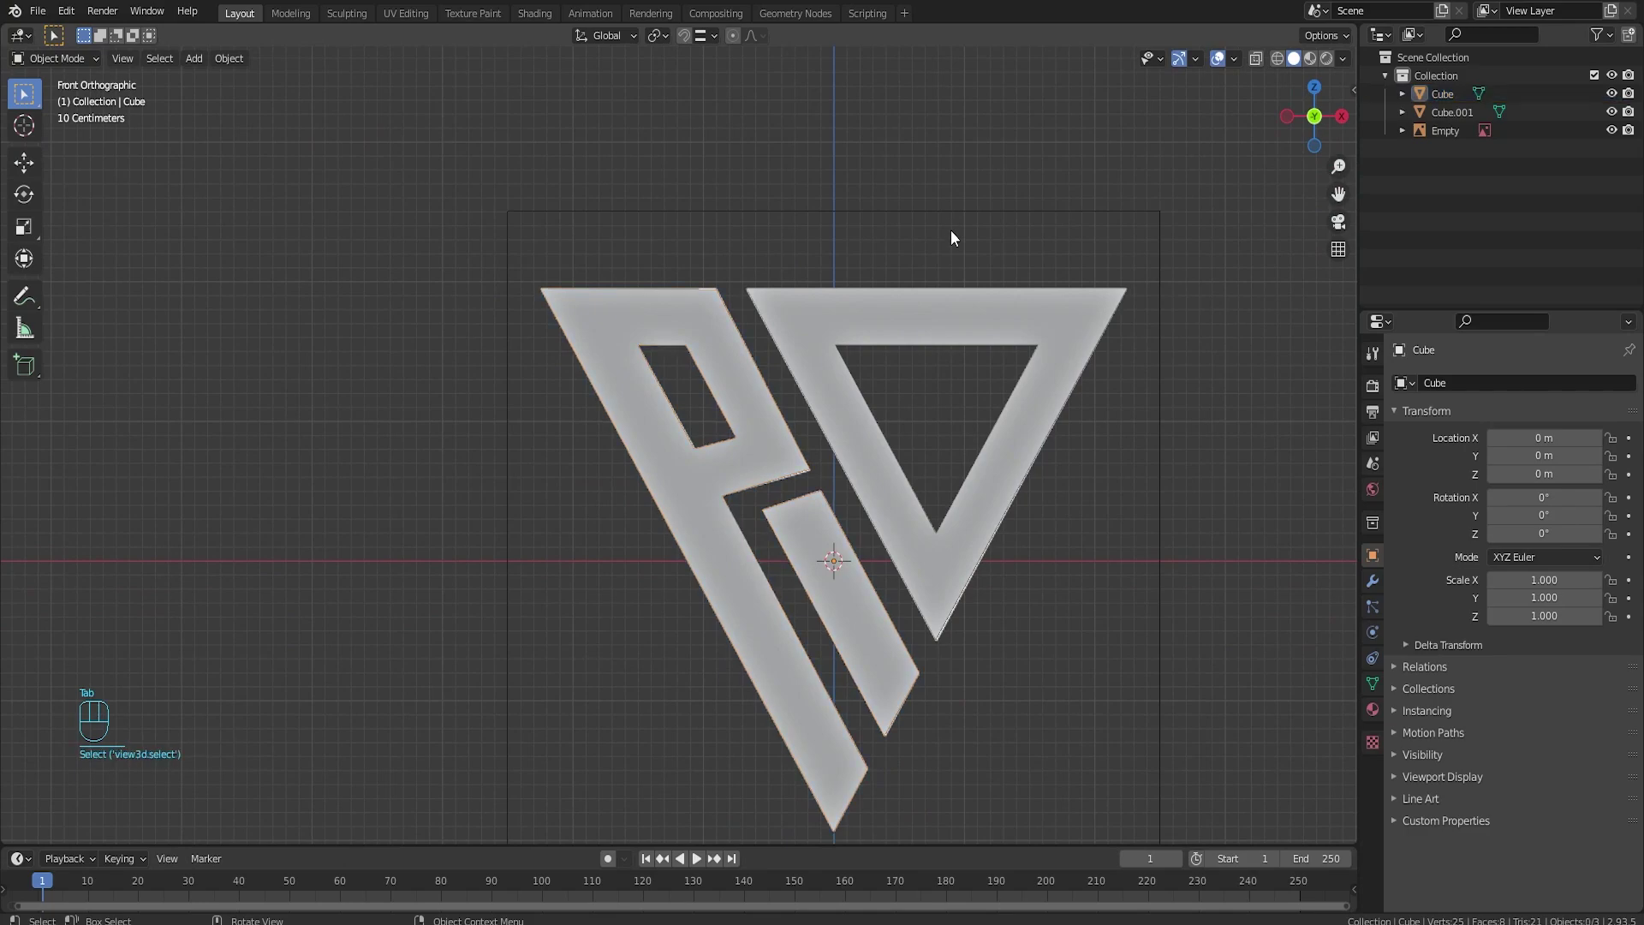
left_click(842, 212)
key("Delete")
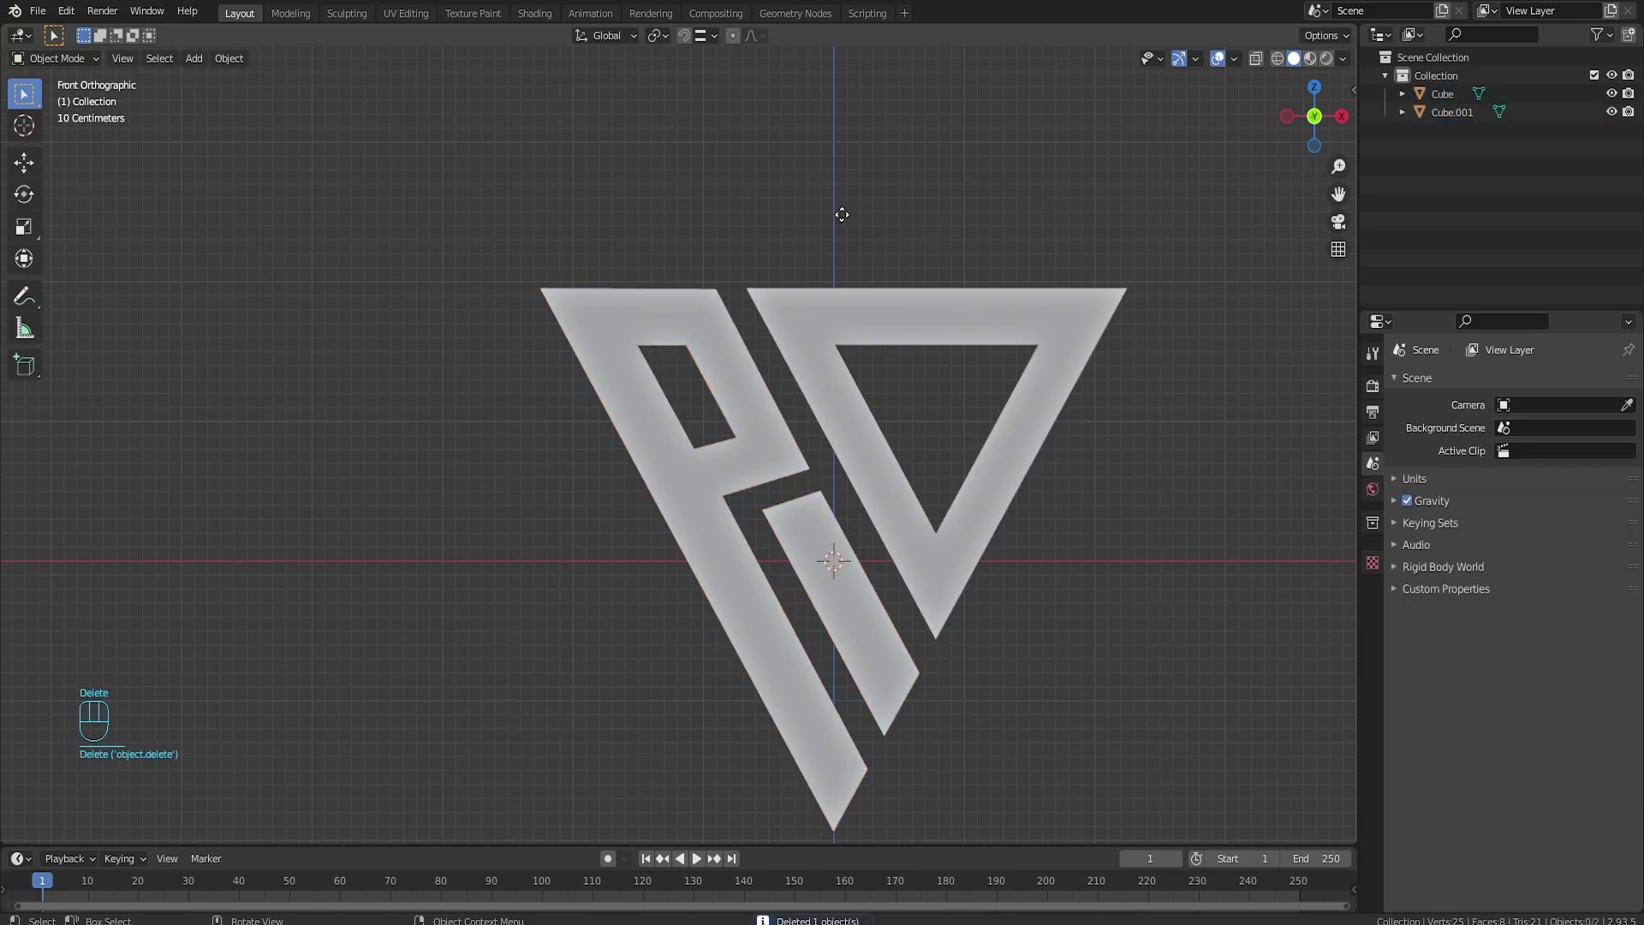
Step: Select all logo parts and turn on the Face Orientation overlay
middle_click_drag(842, 214, 923, 392)
key("a")
left_click(1233, 58)
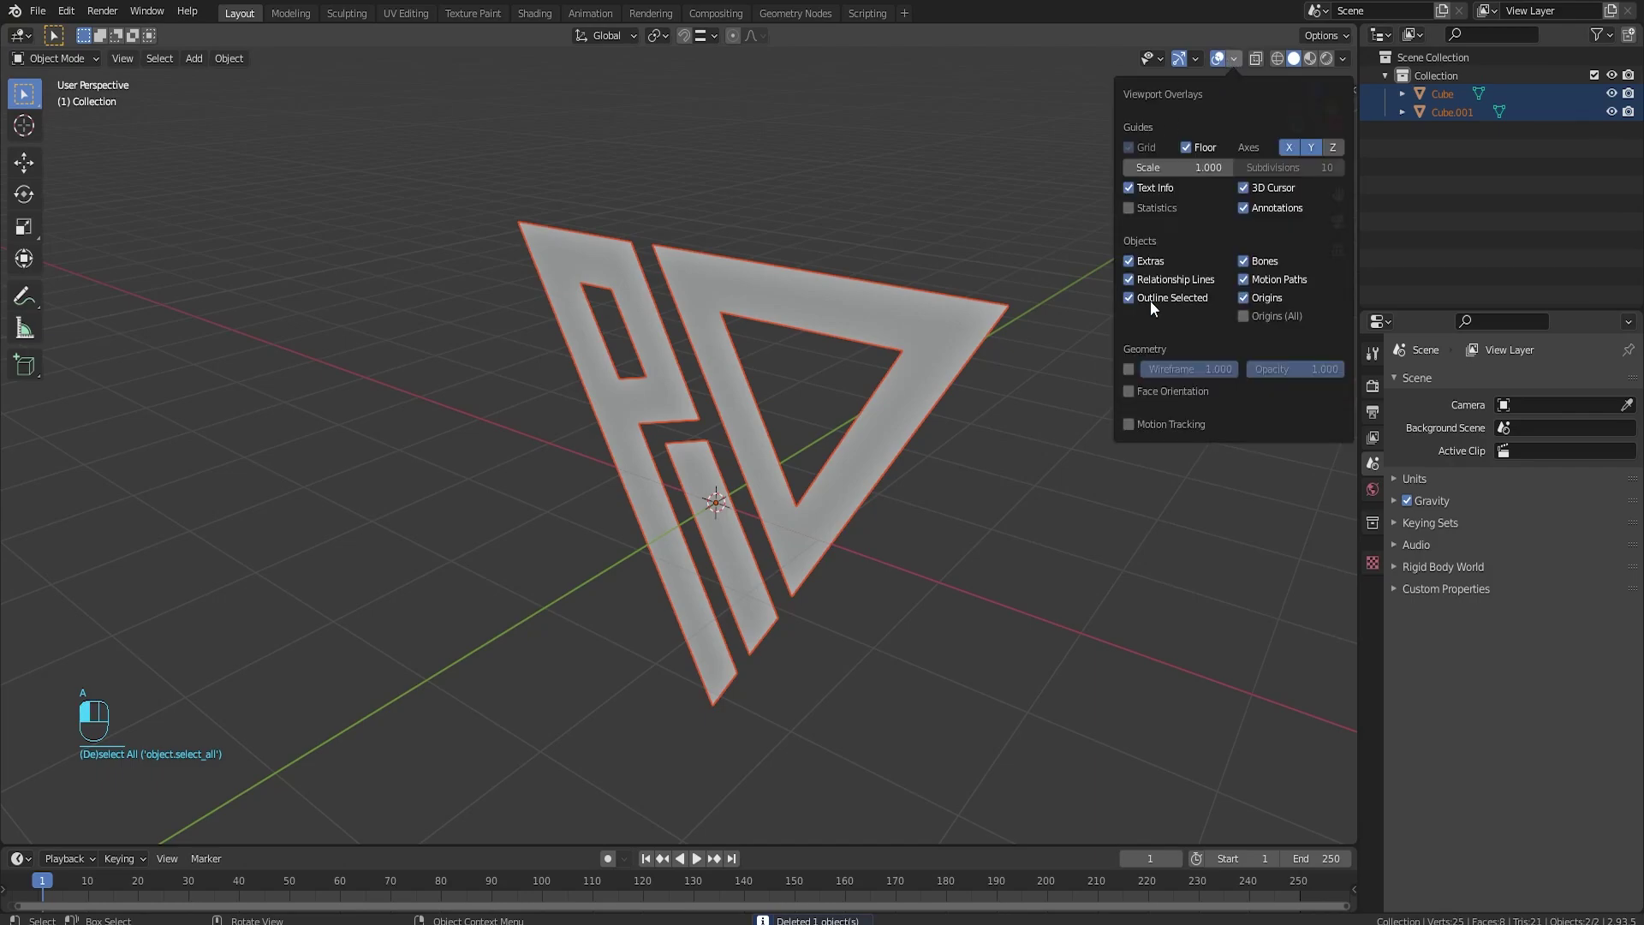
left_click(1130, 392)
left_click(946, 574)
Step: Select the triangle and the P with its bar, with the P as the active object, and join them into one object
middle_click_drag(945, 573, 898, 475)
key("a")
left_click(880, 462)
left_click(695, 361, "shift")
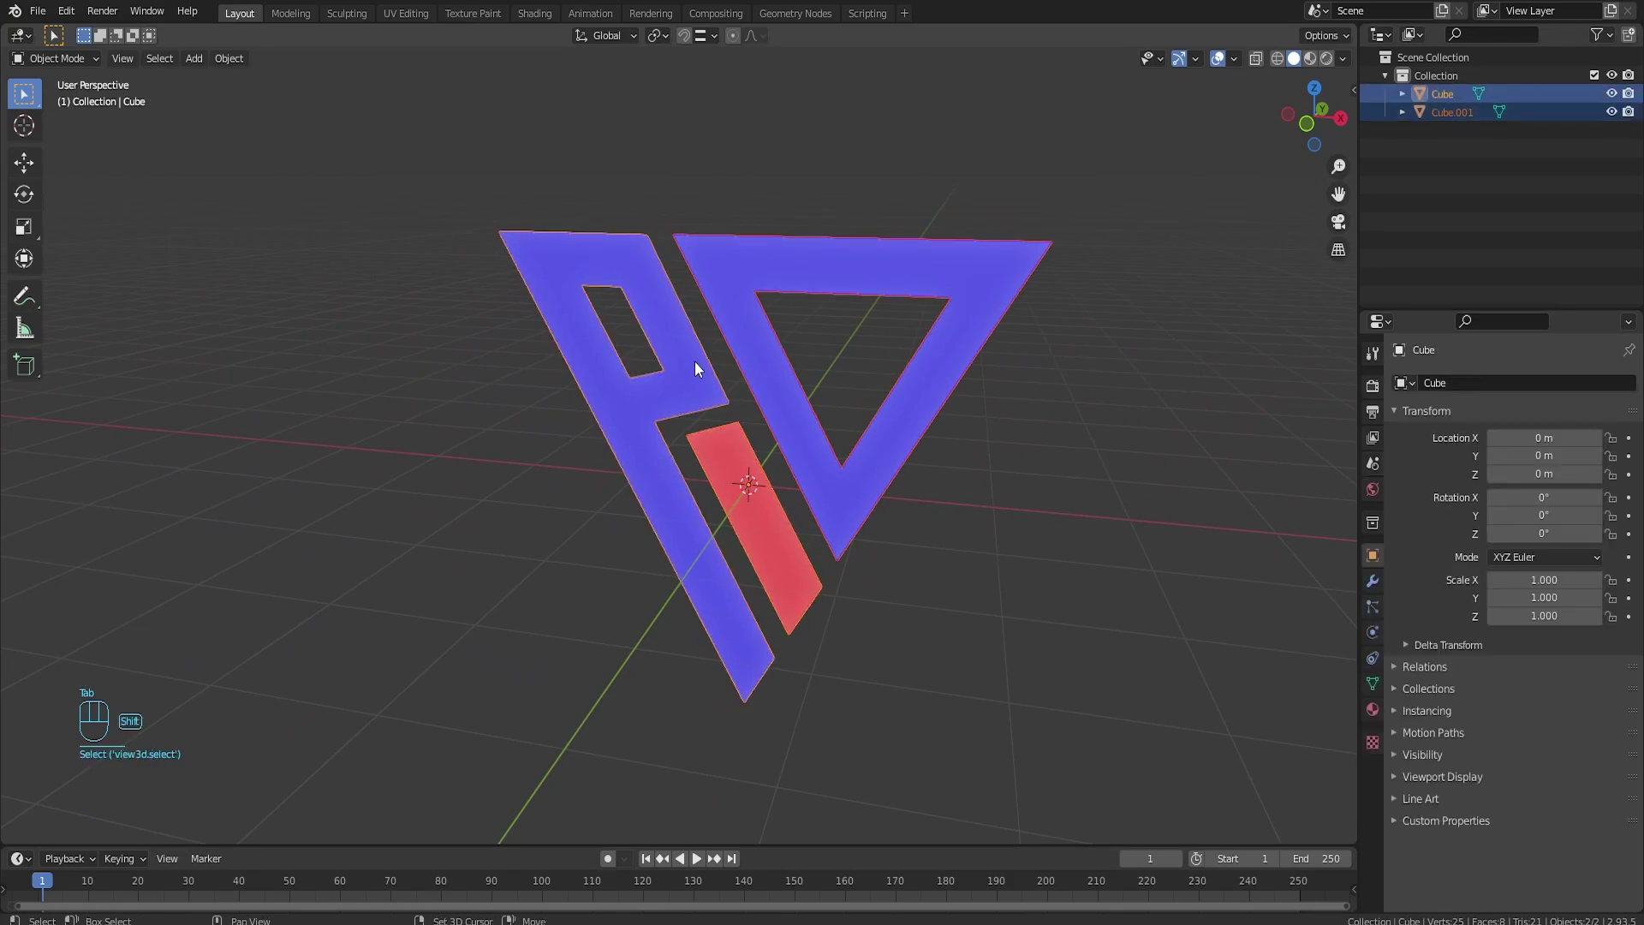
key("ctrl+j")
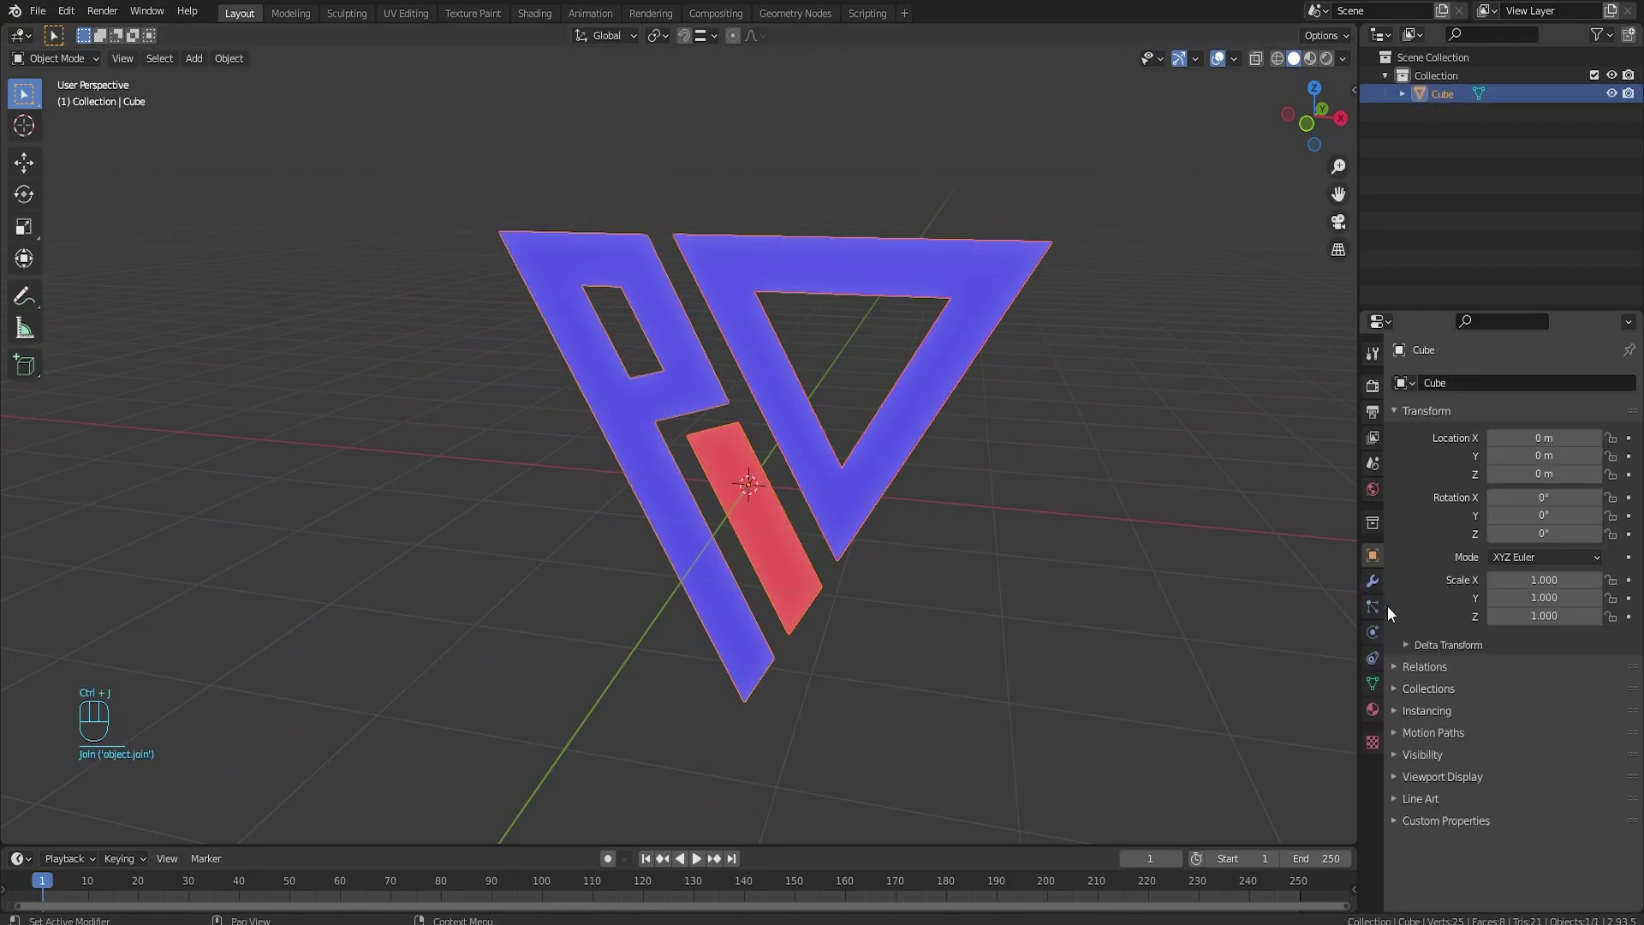
Step: Add a Solidify modifier to the joined logo, set its thickness to 0.19 m, and apply it
left_click(1372, 581)
left_click(1446, 383)
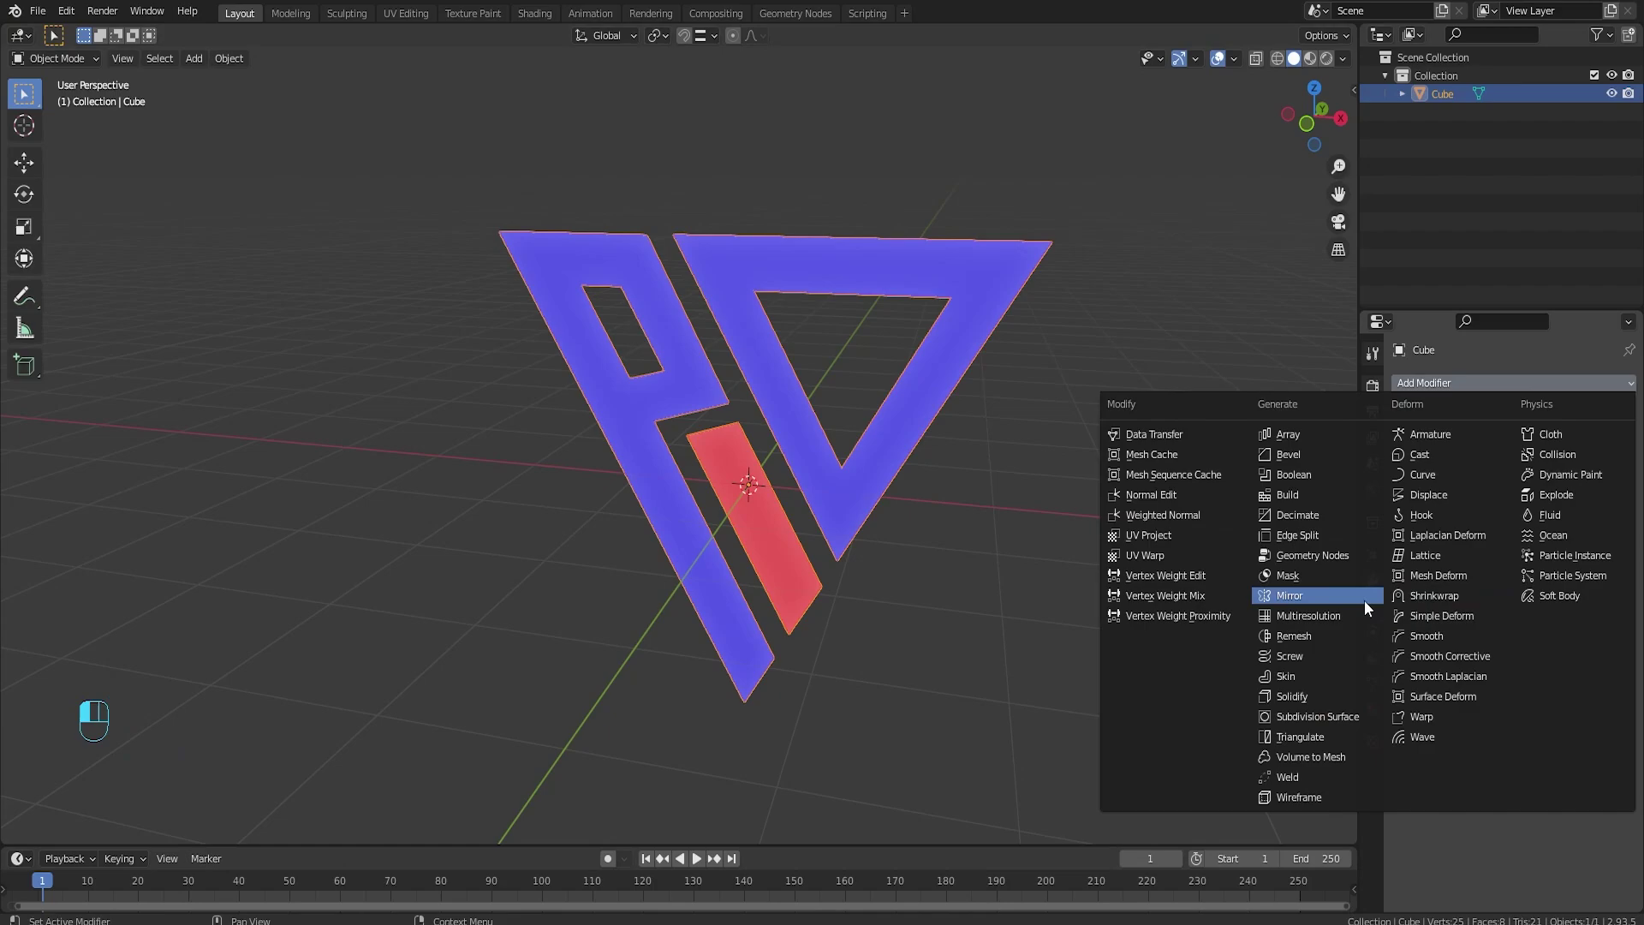
left_click(1293, 696)
middle_click_drag(1175, 512, 1037, 490)
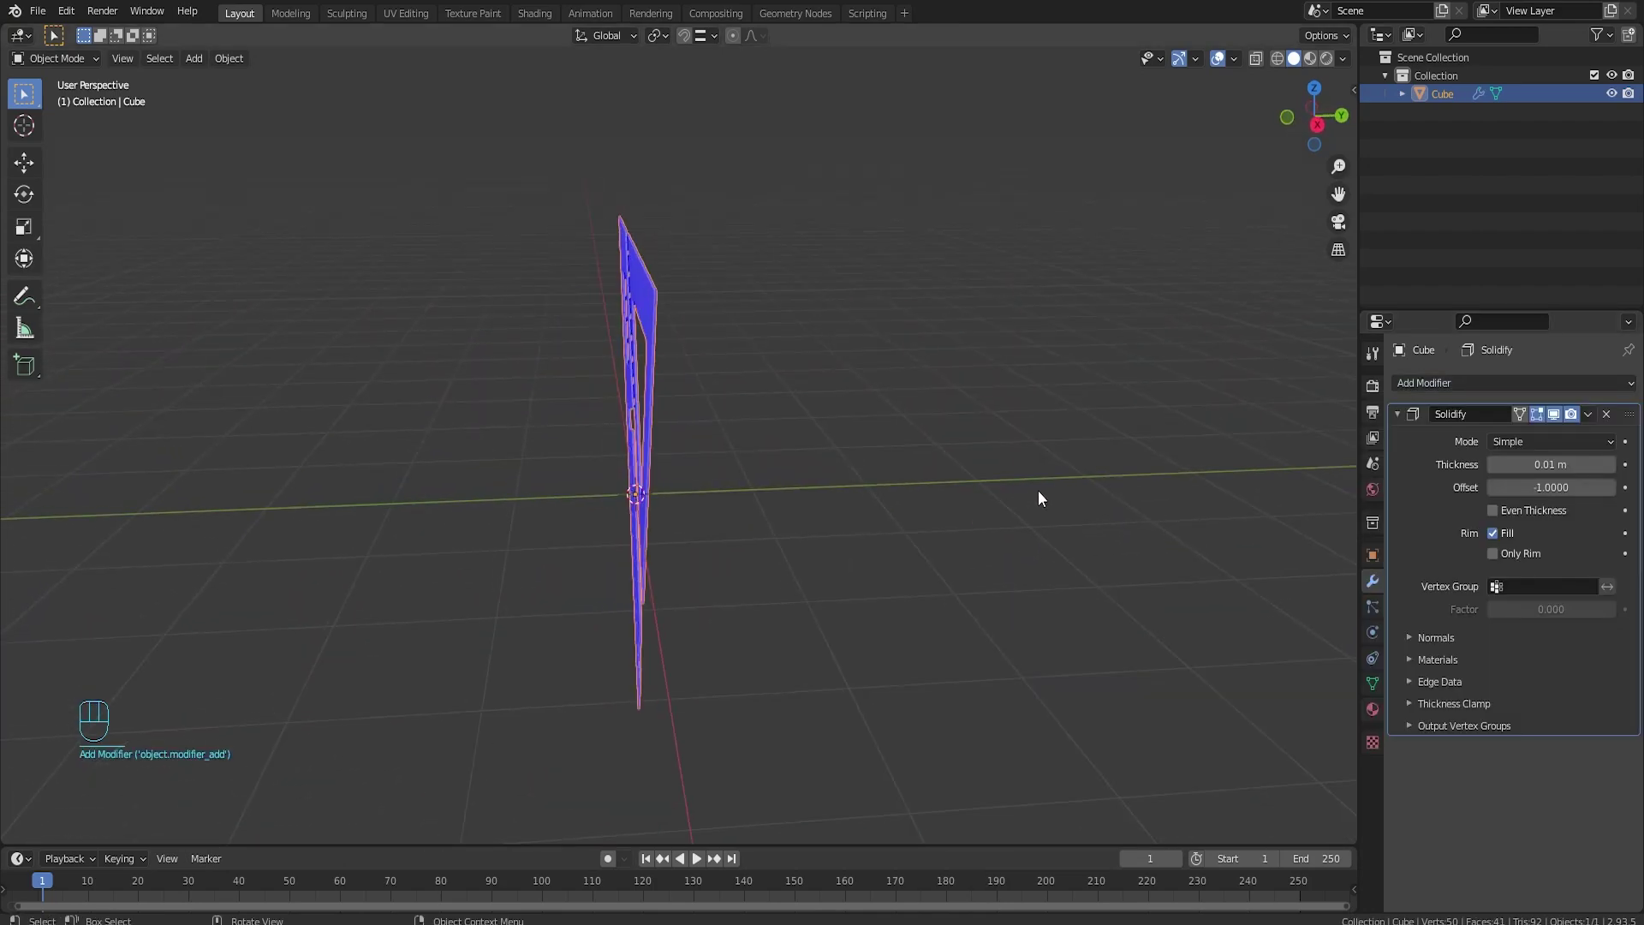
left_click_drag(1533, 464, 1627, 464)
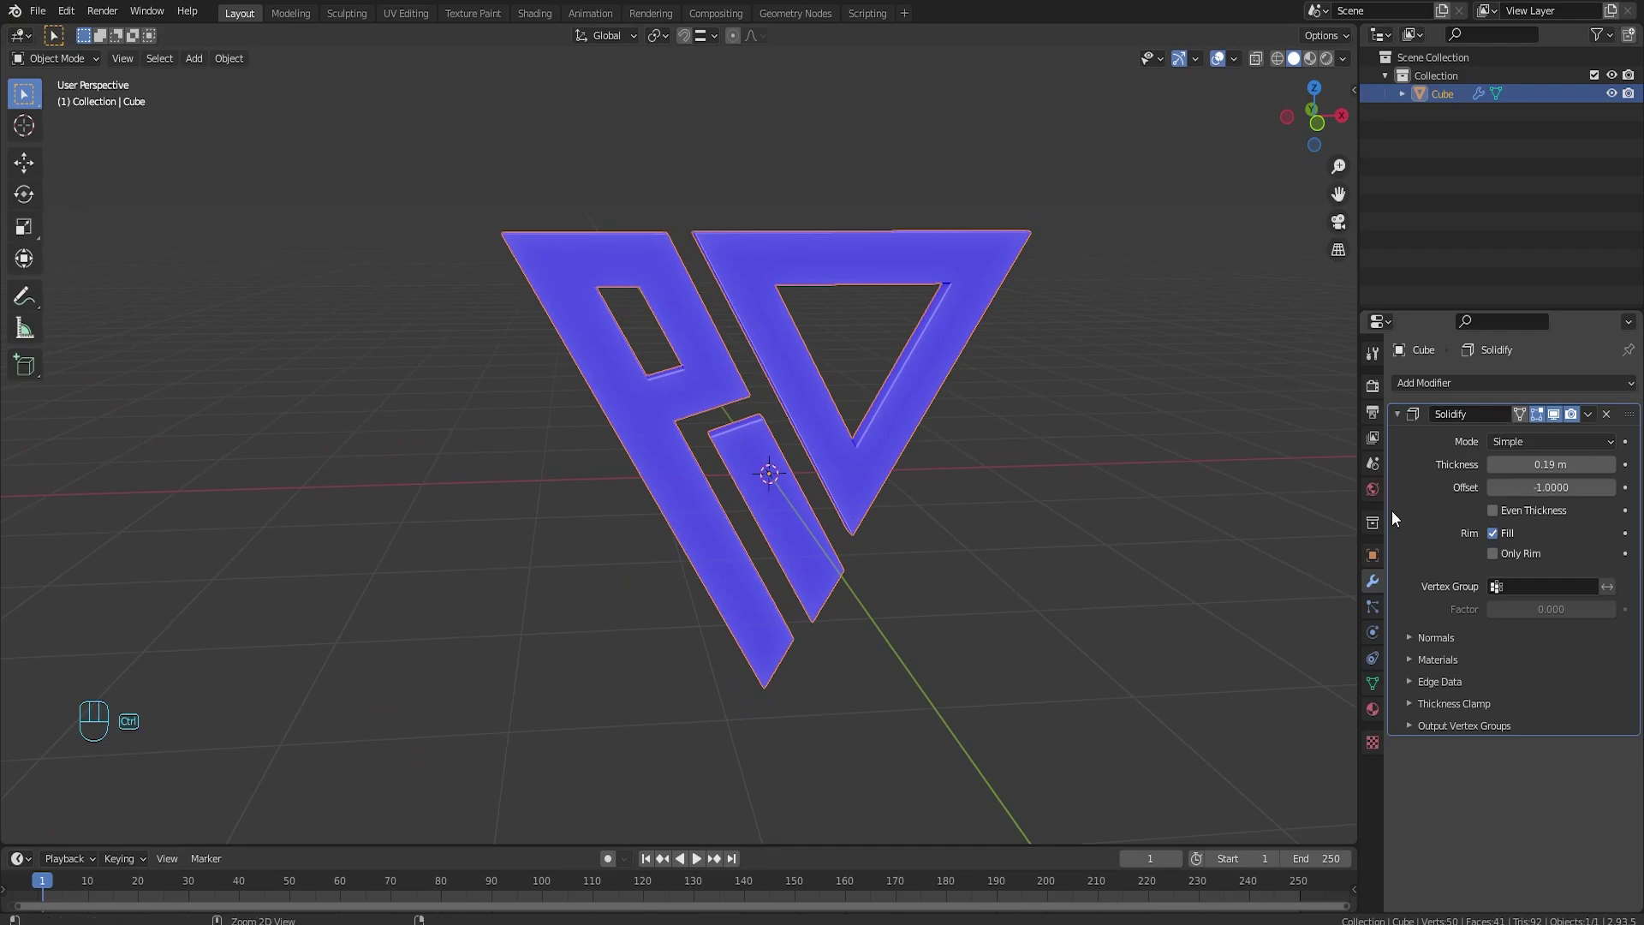
key("ctrl+a")
Step: In Edit Mode, select the slanted bar's linked geometry and move it along Y flush with the other parts, returning to Object Mode
key("Tab")
middle_click_drag(828, 418, 907, 428)
key("Tab")
key("Tab")
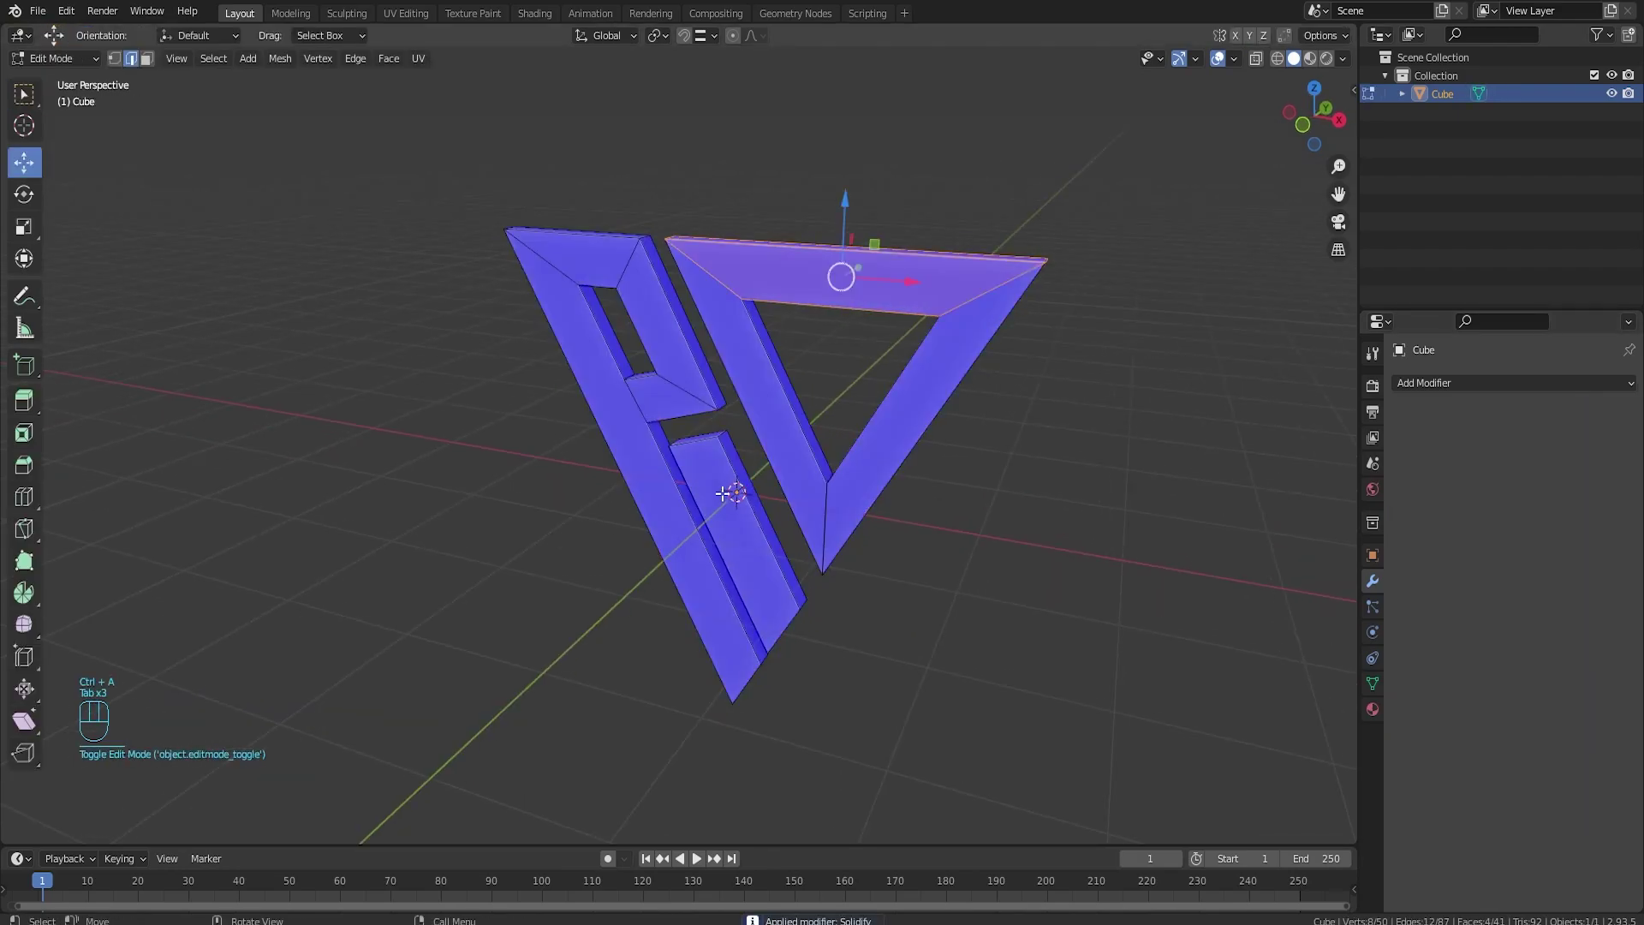
left_click(723, 494)
key("l")
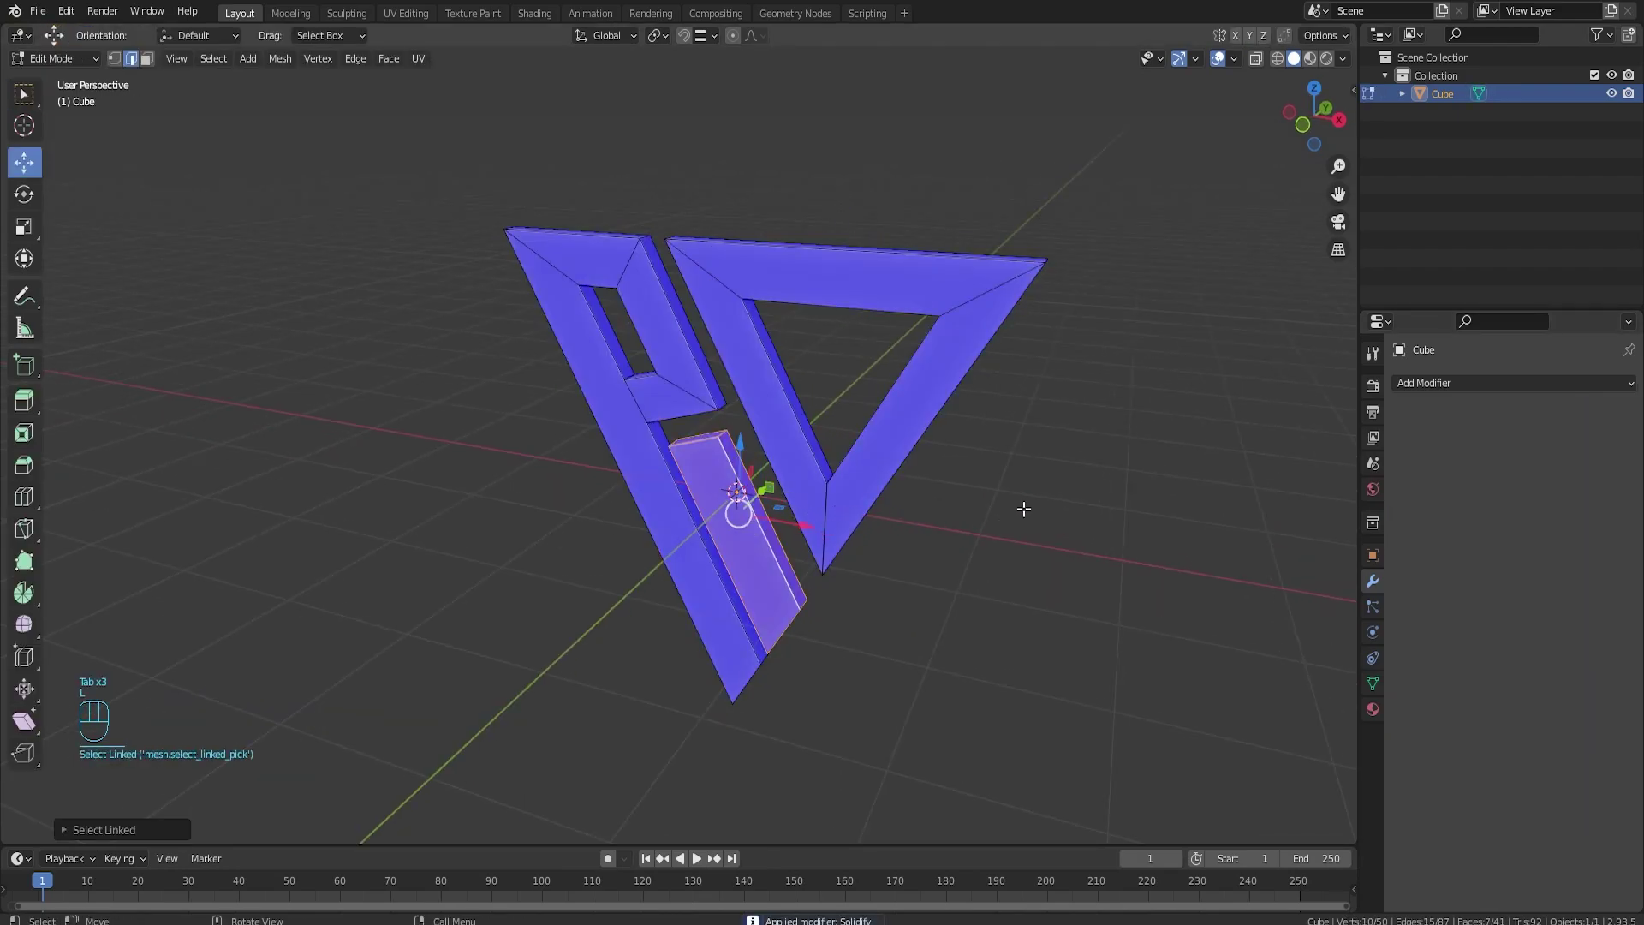
middle_click_drag(1024, 509, 712, 350, "alt")
scroll(738, 492, "up", 5)
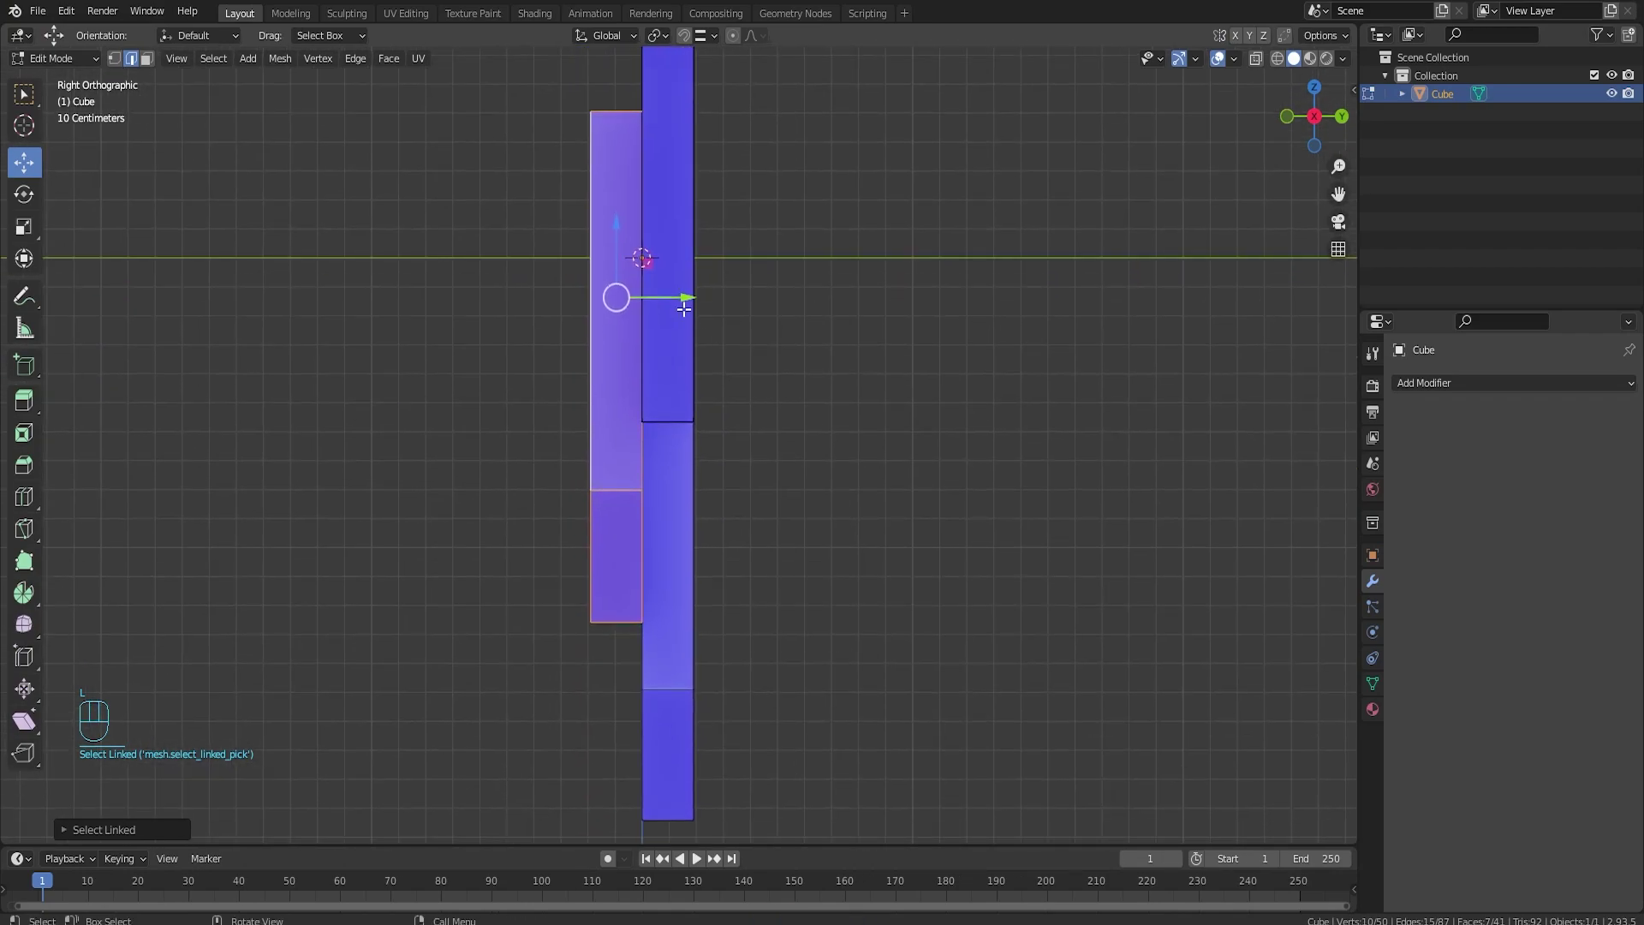
left_click_drag(683, 309, 741, 295)
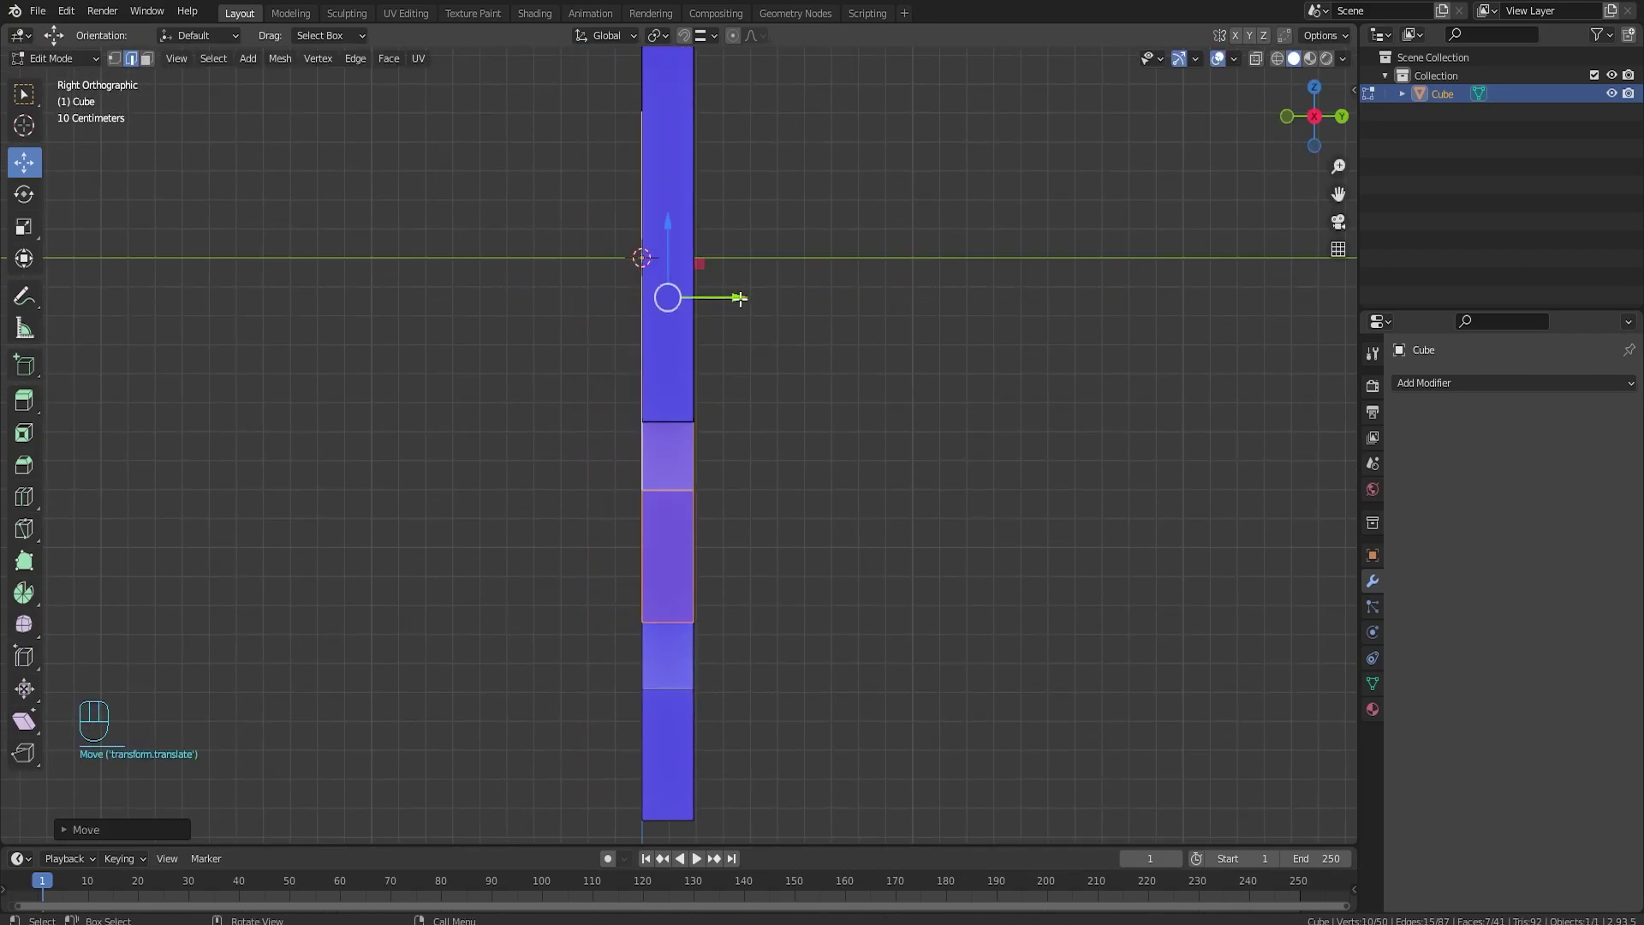
key("Tab")
Step: Examine the thickened logo's faces and the bar's alignment from a perspective view
middle_click_drag(741, 296, 1006, 454)
scroll(1005, 453, "down", 4)
middle_click_drag(892, 347, 862, 502, "shift")
mouse_move(976, 393)
middle_mouse_down()
mouse_move(923, 445)
mouse_move(955, 410)
middle_mouse_up()
left_click(959, 404)
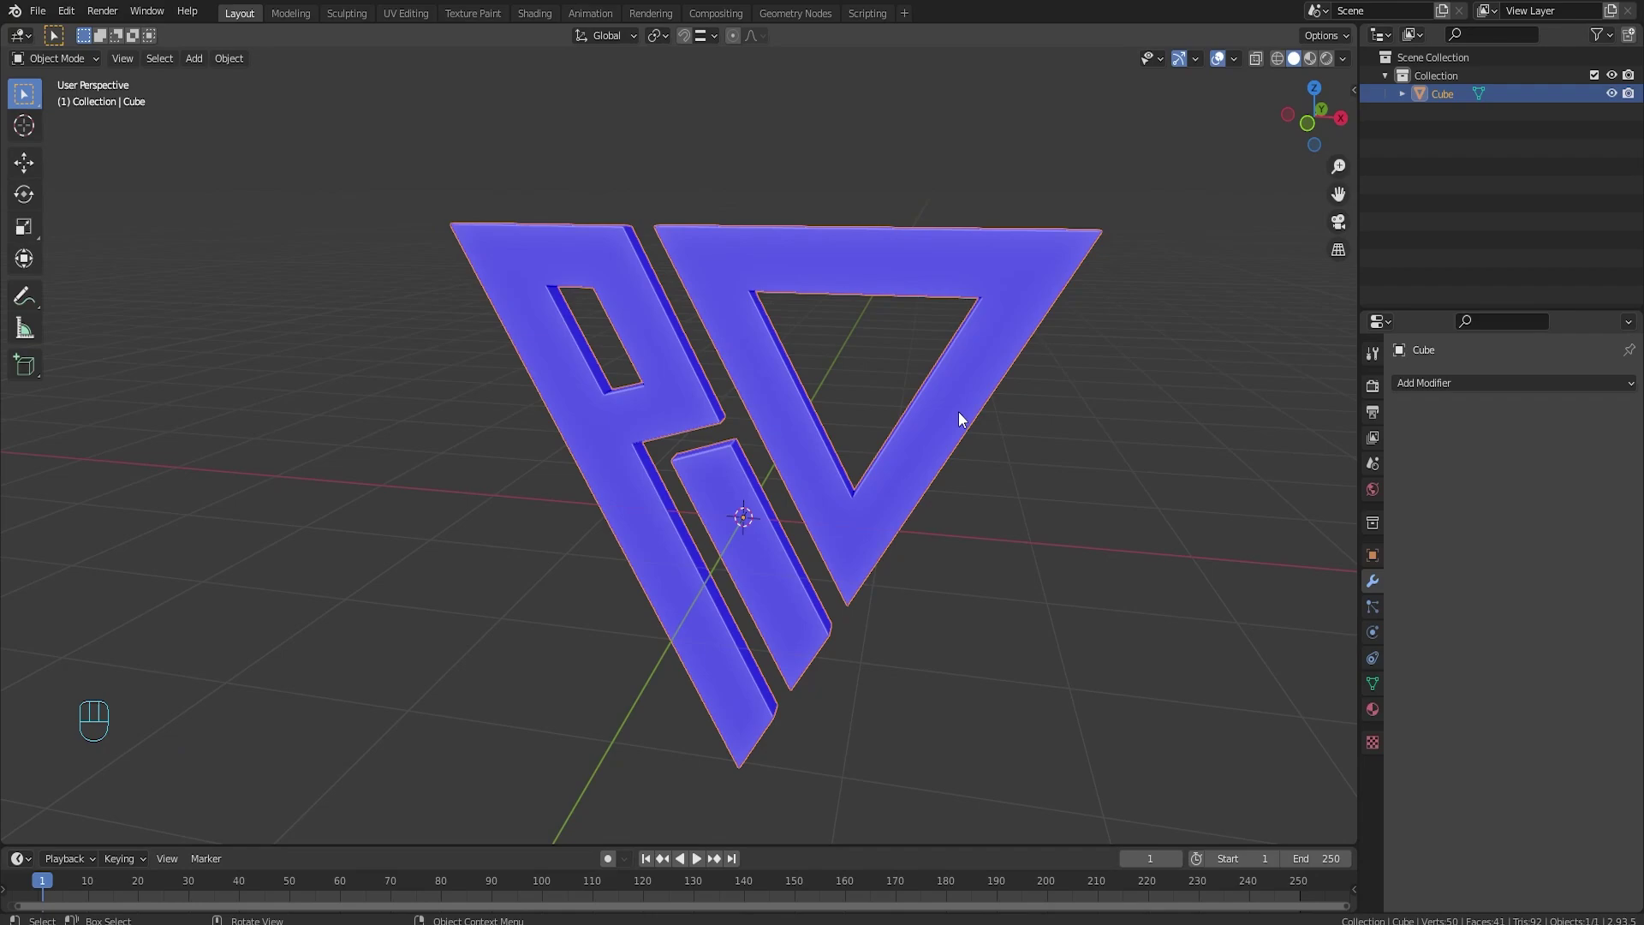
left_click(993, 314)
mouse_move(988, 348)
middle_mouse_down()
mouse_move(676, 272)
mouse_move(665, 294)
mouse_move(1023, 365)
mouse_move(998, 334)
middle_mouse_up()
left_click(806, 262)
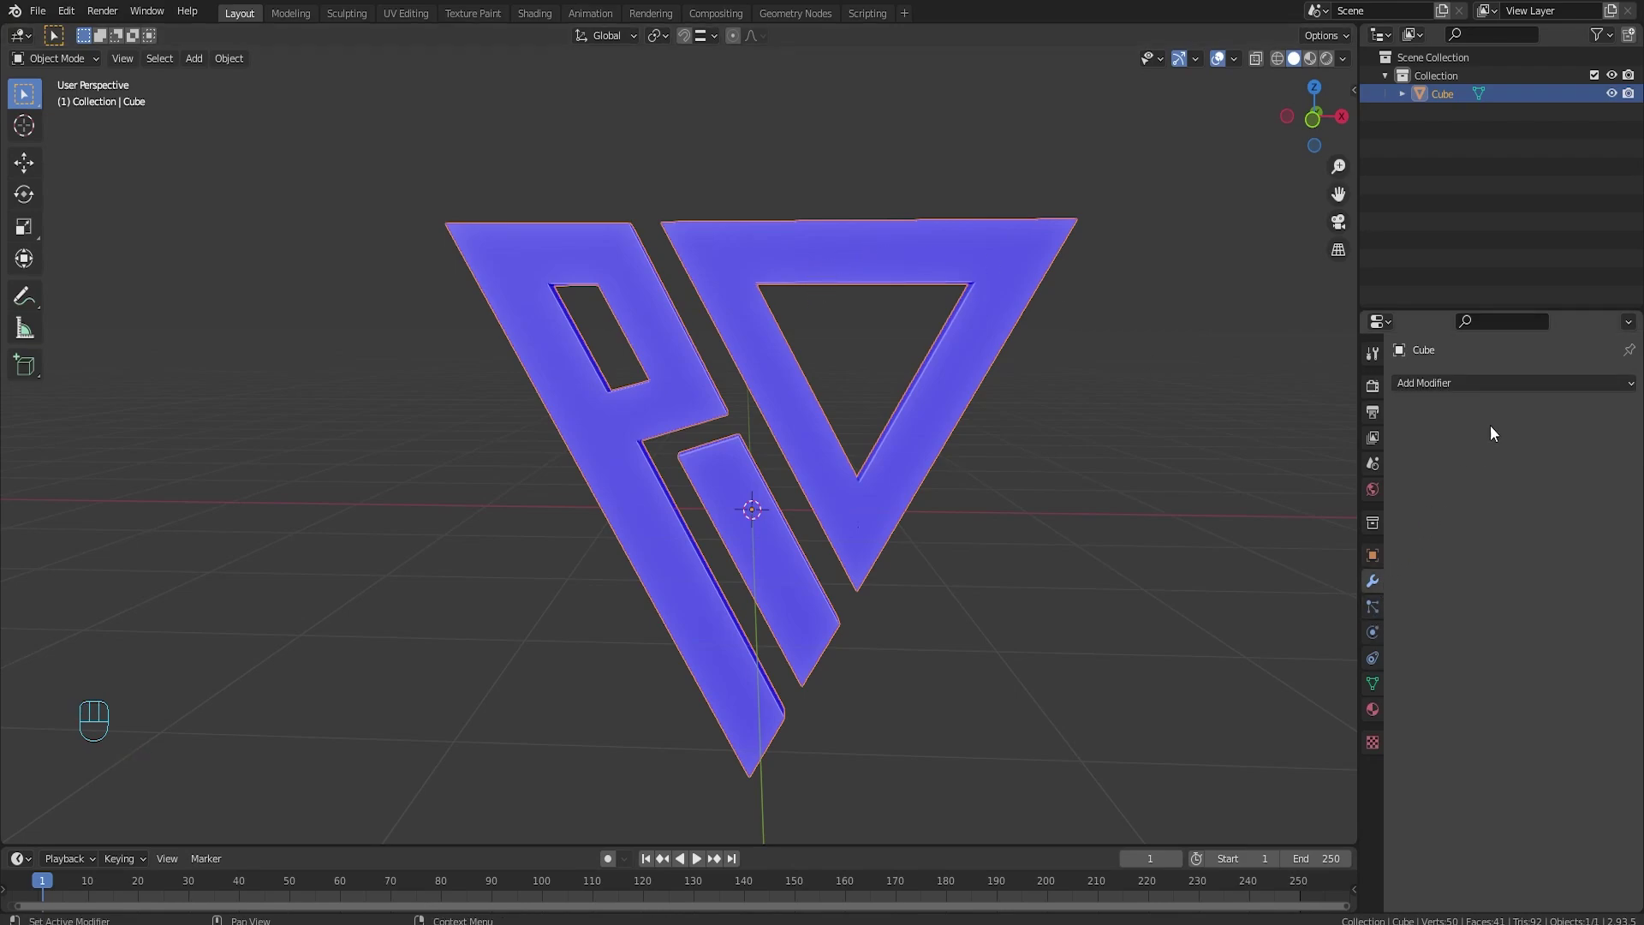
Step: Try a Subdivision Surface modifier on the logo and remove it
left_click(1507, 386)
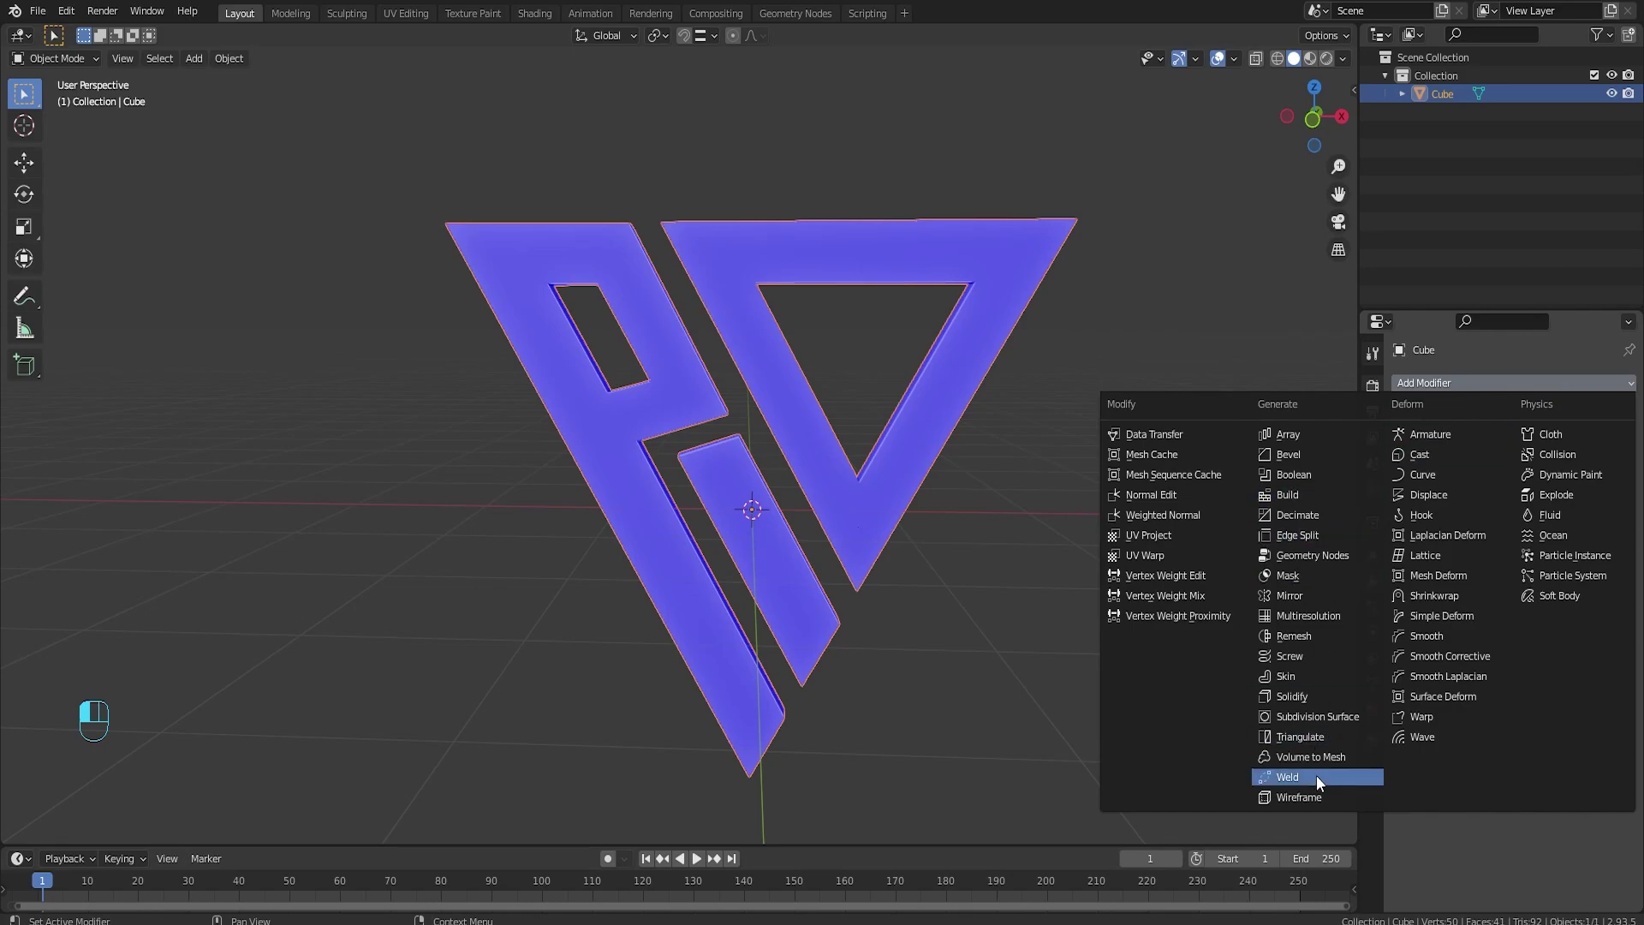
left_click(1327, 716)
middle_click_drag(1075, 591, 1017, 481)
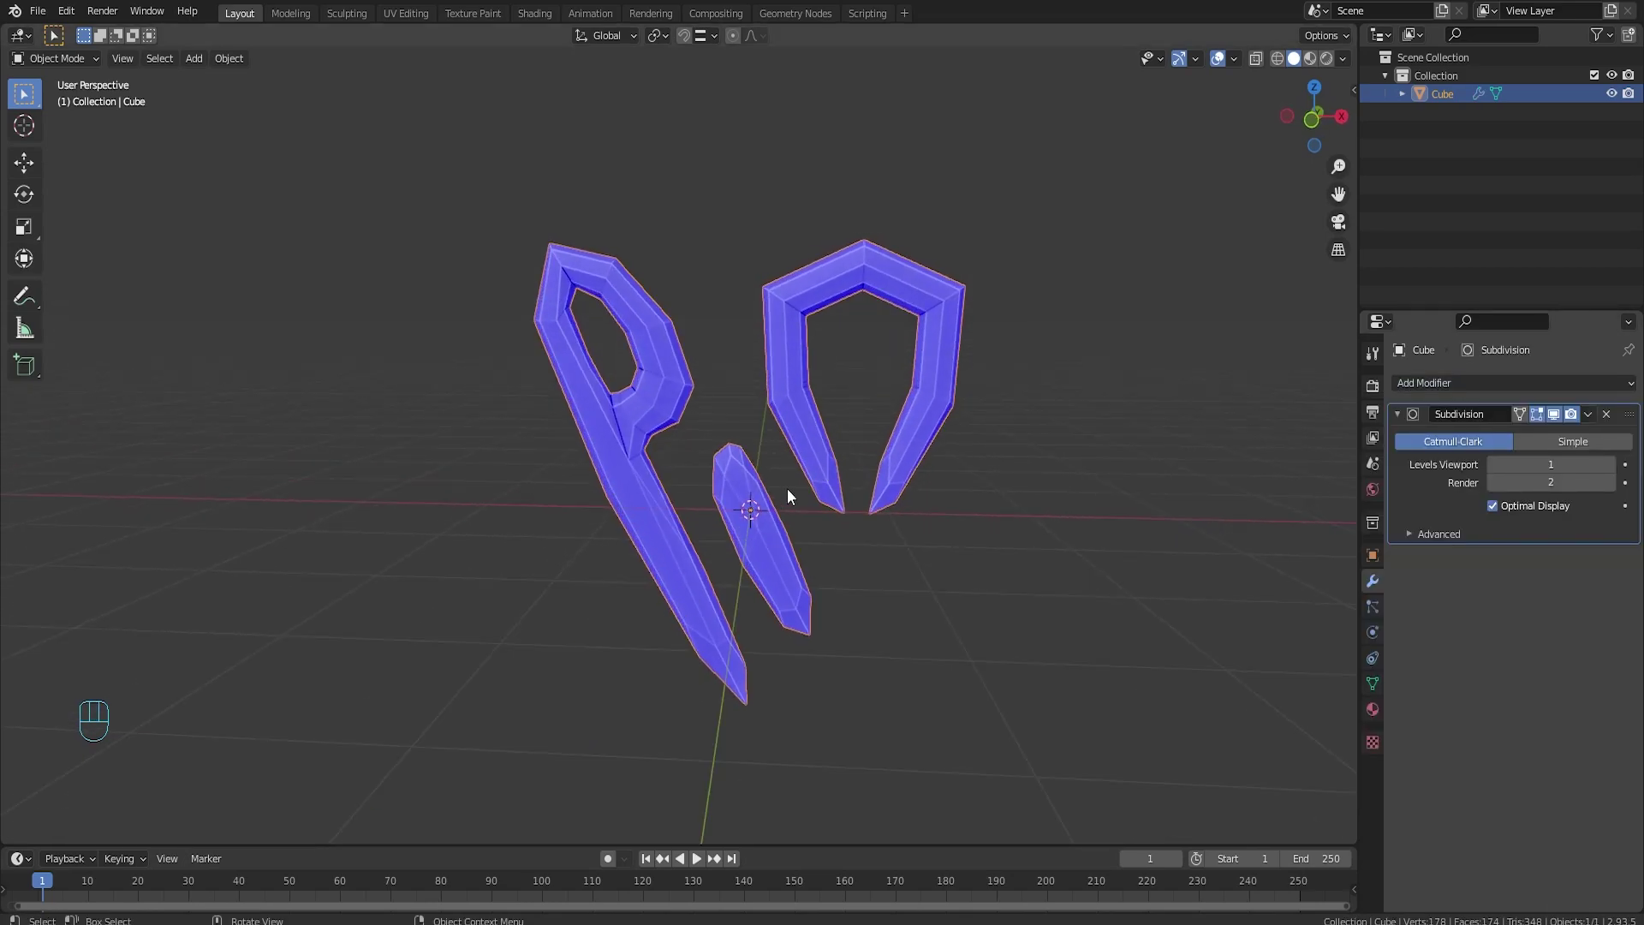
left_click(1607, 413)
Step: Save the project on the Desktop as Logo.blend
key("ctrl+shift+s")
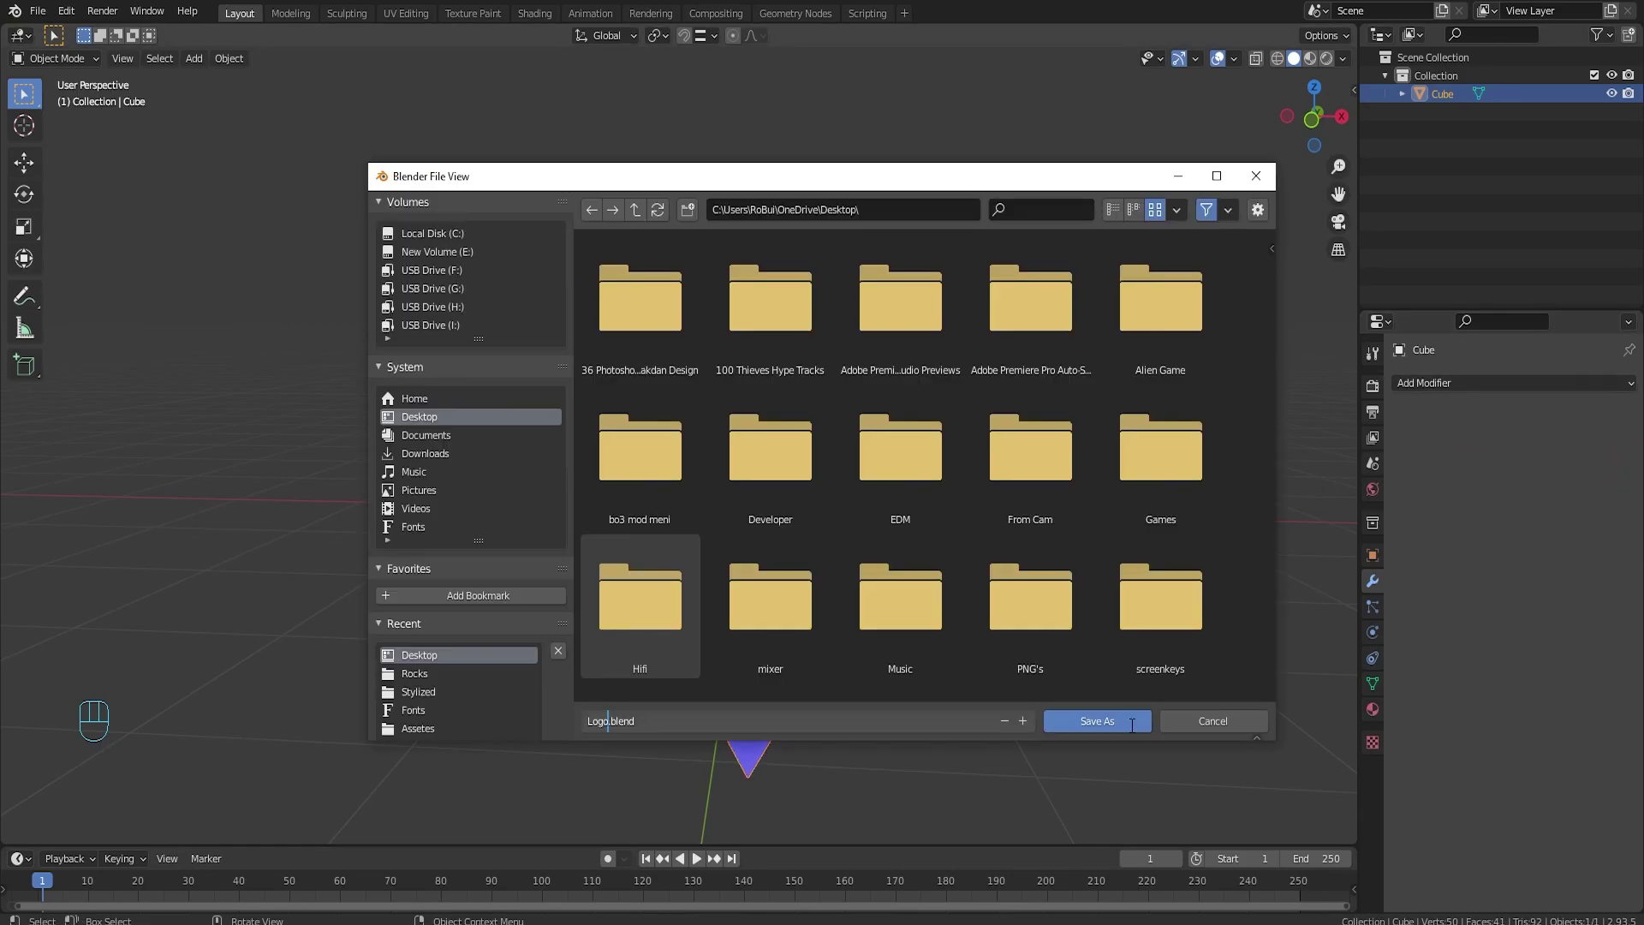
left_click(1121, 726)
left_click(934, 524)
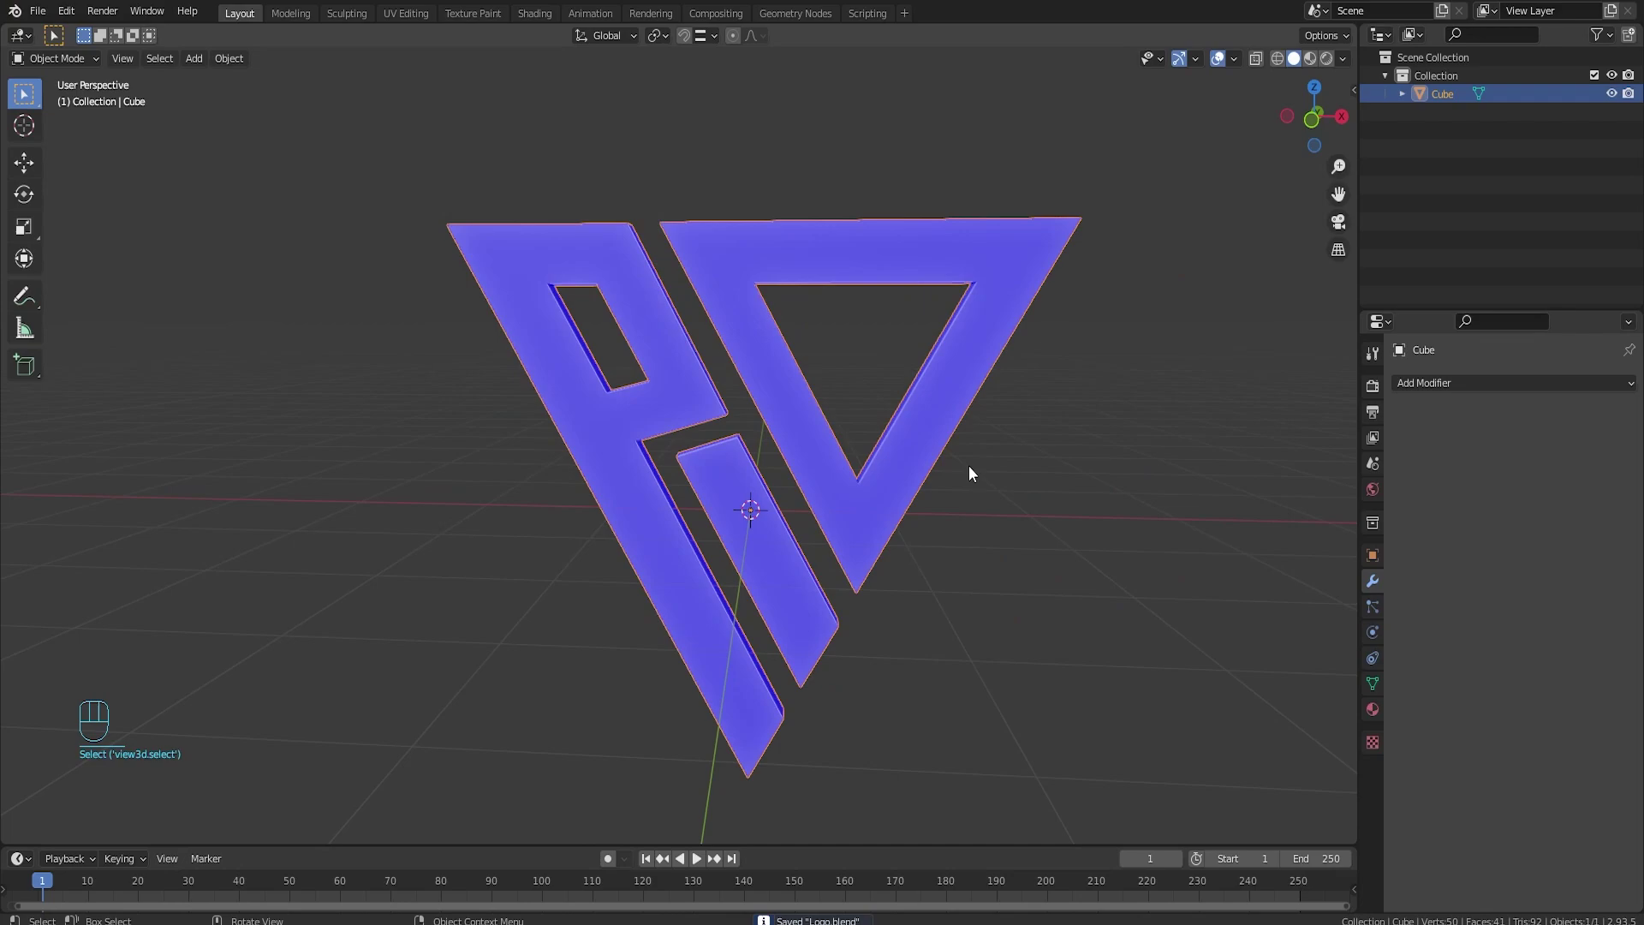
Step: Try a Remesh modifier in Blocks mode at octree depths up to 10, and remove it
left_click(1460, 383)
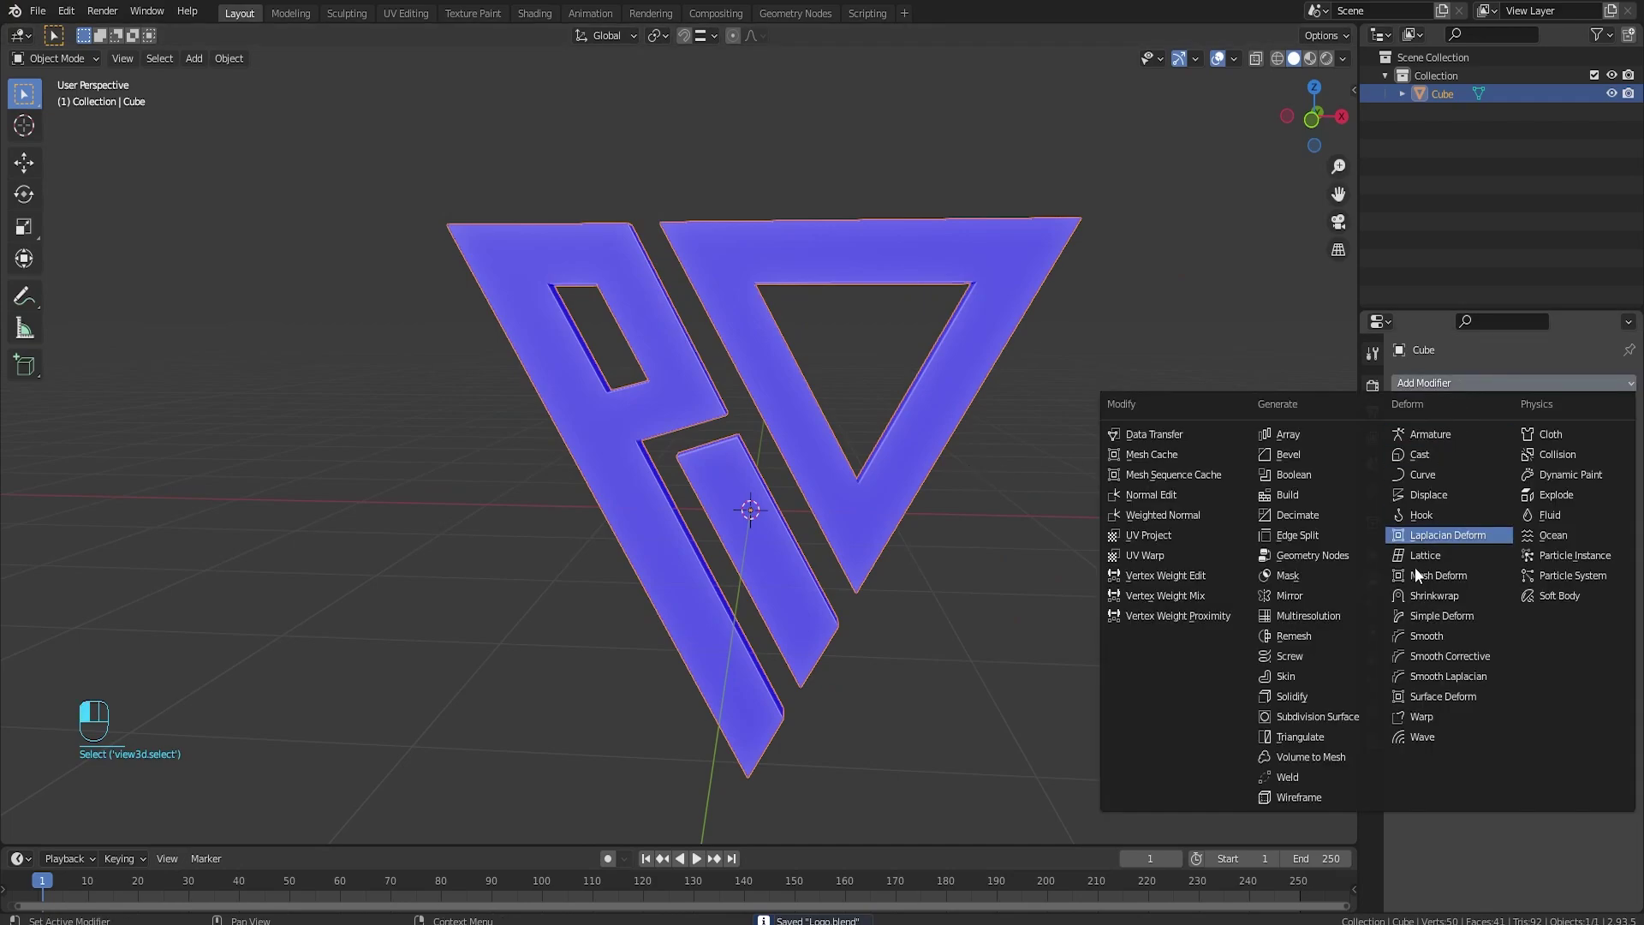
left_click(1291, 636)
left_click(1423, 442)
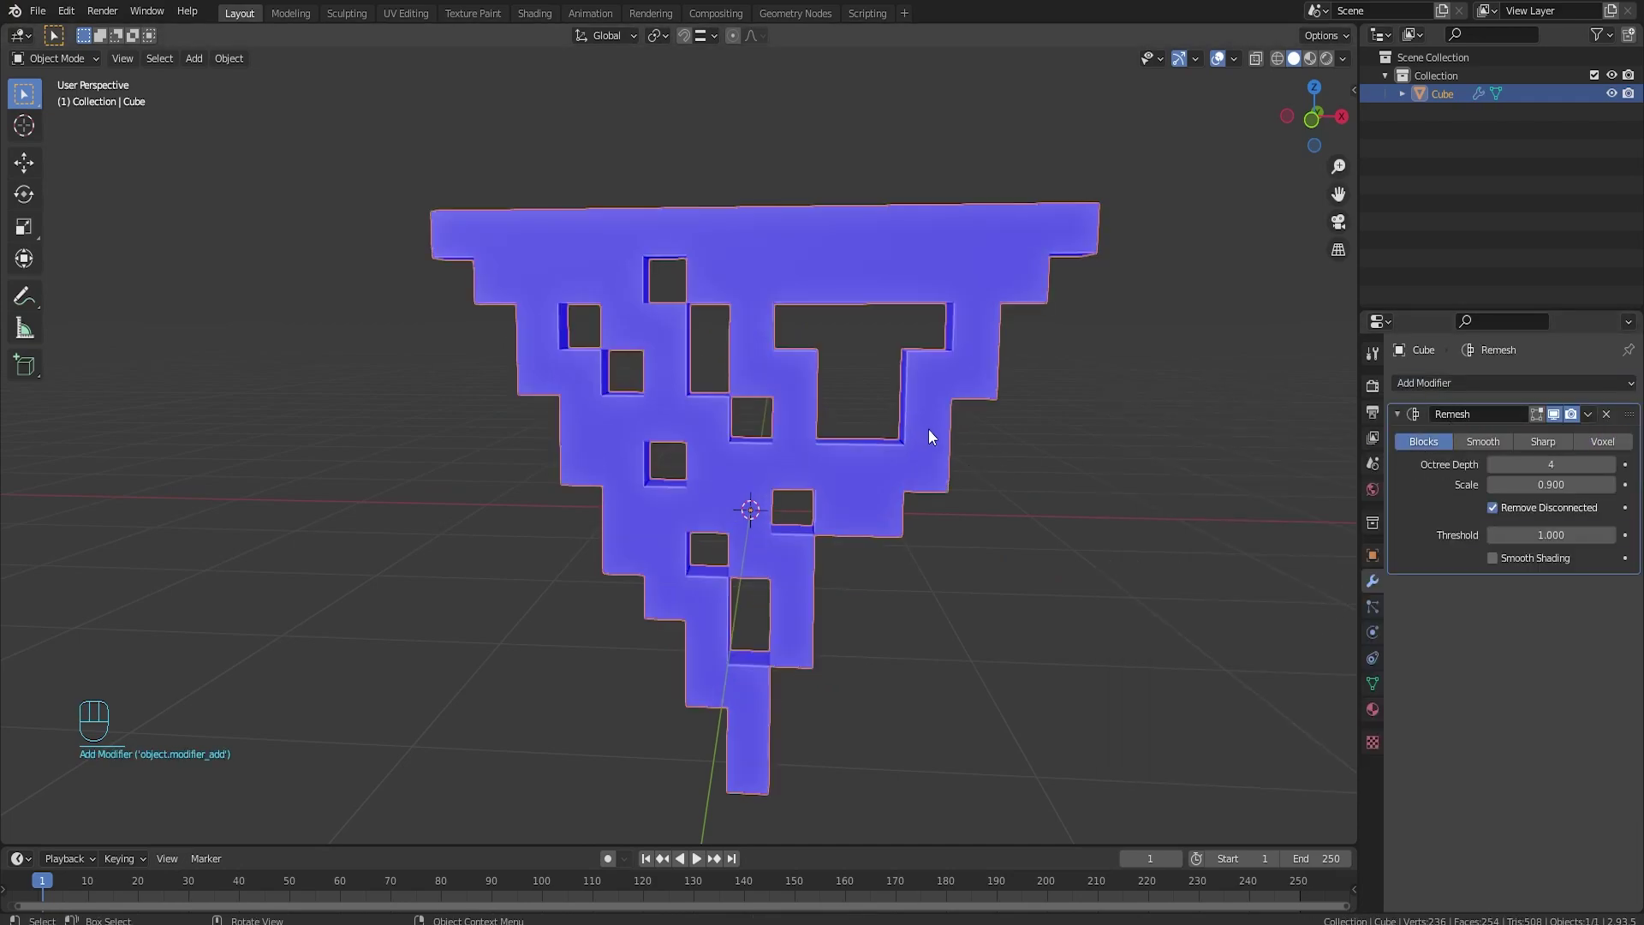
left_click(1492, 465)
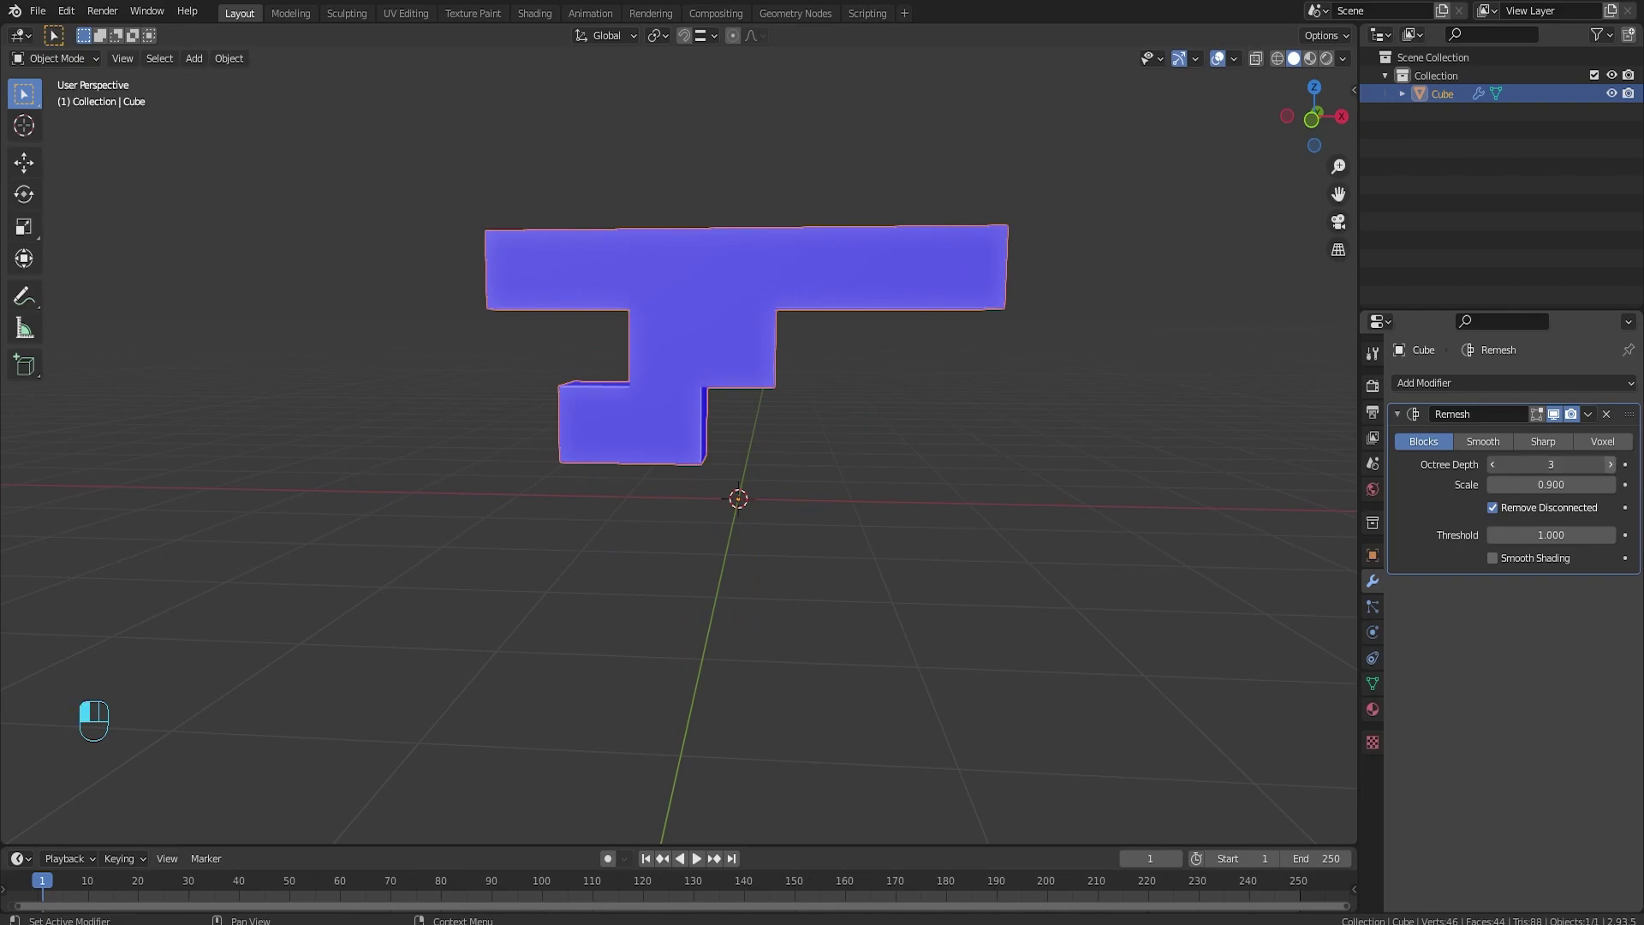
mouse_move(1494, 465)
left_mouse_down()
mouse_move(1611, 467)
mouse_move(1502, 465)
mouse_move(1524, 465)
left_mouse_up()
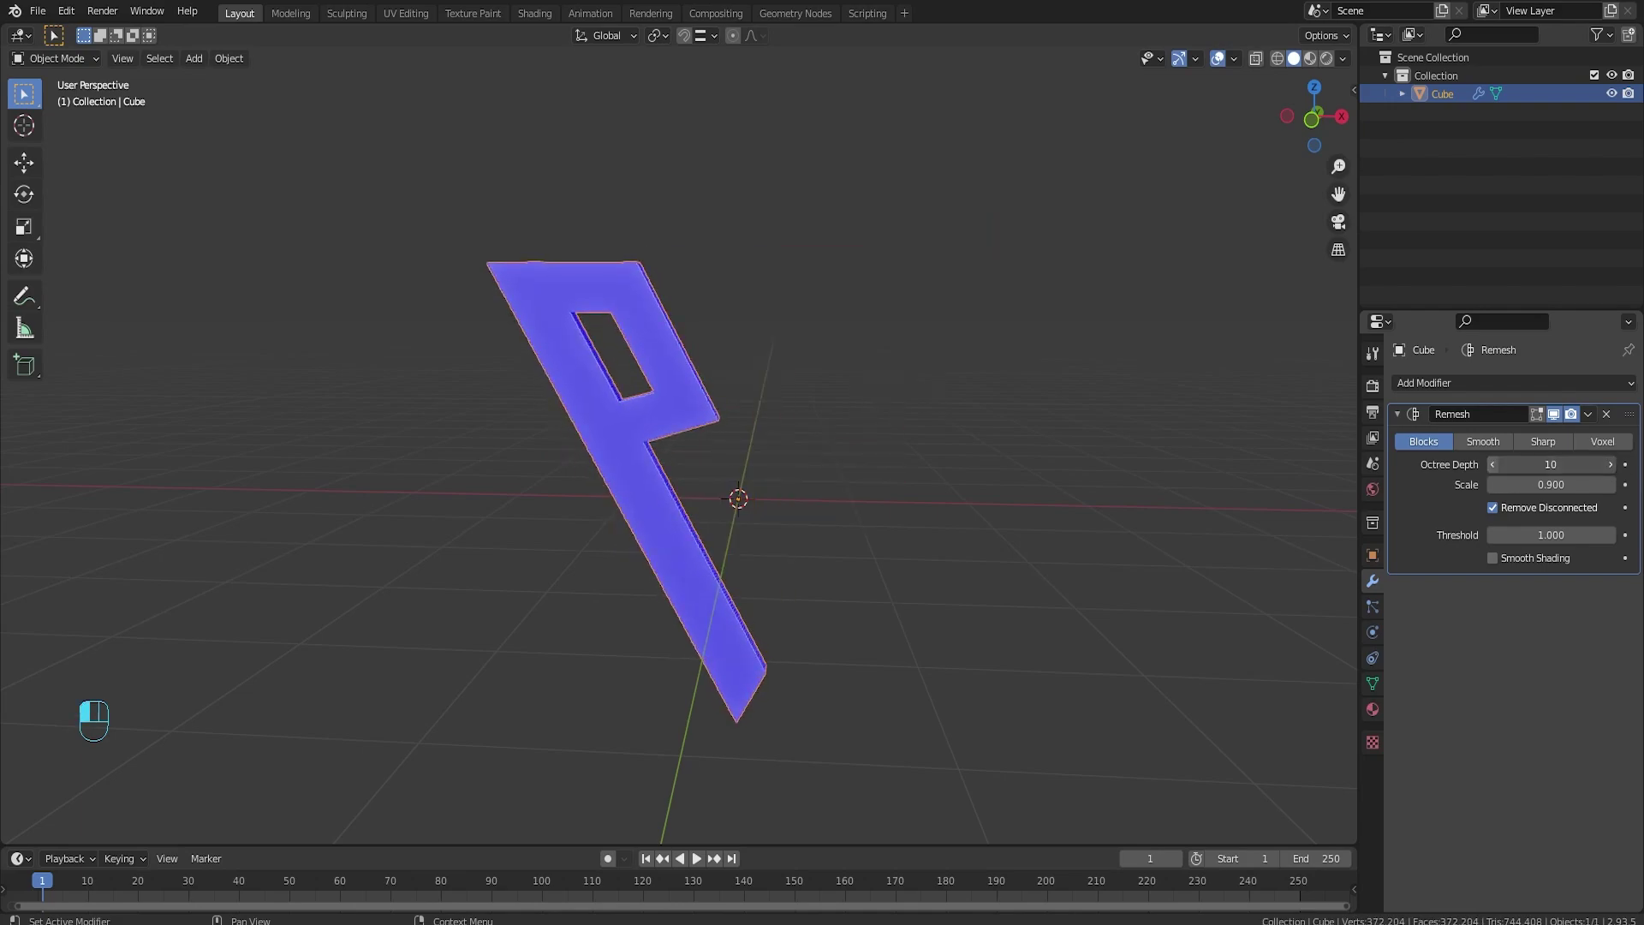
left_click(1493, 465)
left_click(1492, 465)
left_click(1493, 465)
left_click(1493, 465)
left_click(1493, 465)
left_click(1492, 465)
middle_click_drag(969, 456, 993, 420)
left_click(1607, 413)
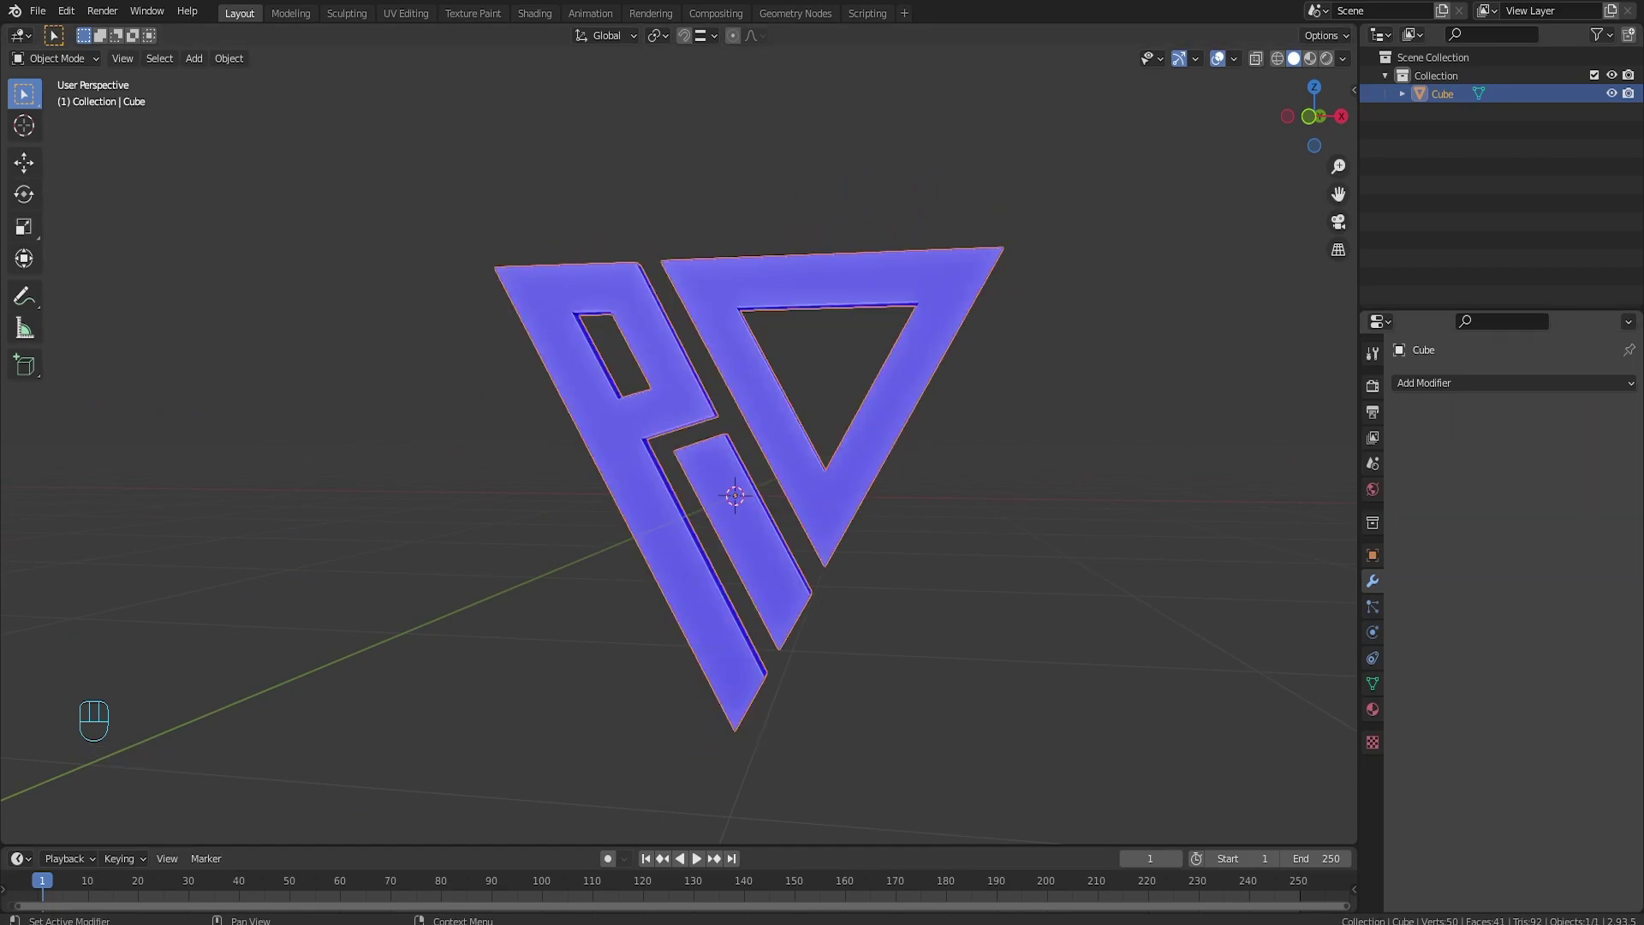
Step: Turn off the Face Orientation overlay and view the logo in its plain shading
mouse_move(988, 354)
middle_mouse_down()
mouse_move(625, 368)
mouse_move(972, 367)
middle_mouse_up()
left_click(1234, 59)
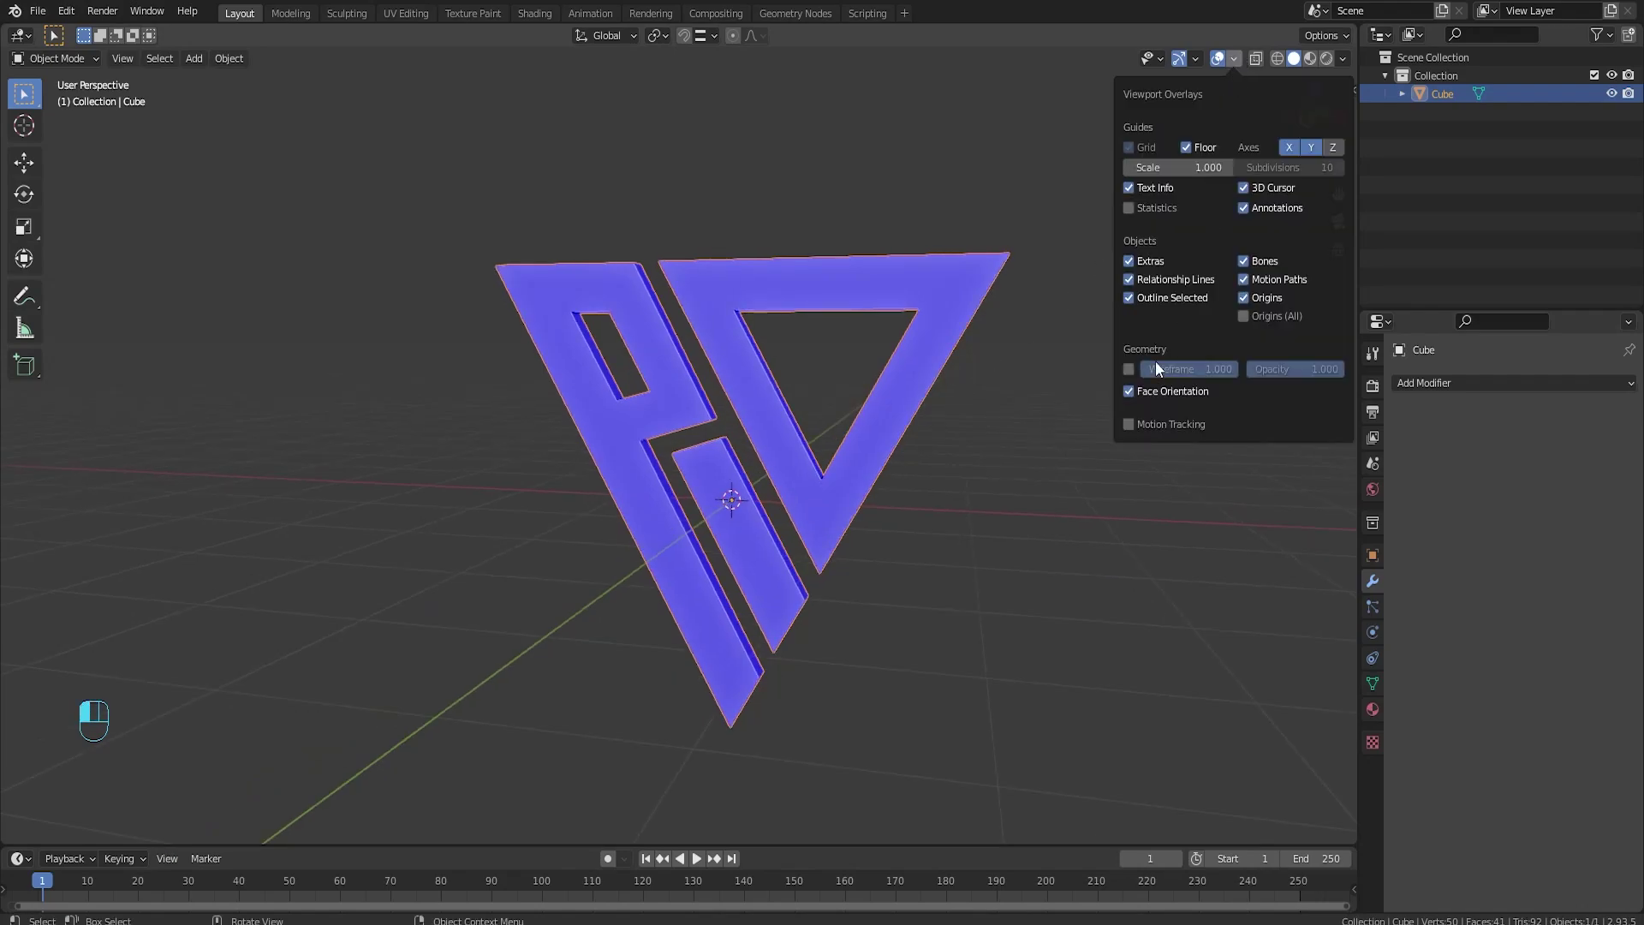
left_click(1127, 390)
middle_click_drag(1013, 451, 753, 302)
Step: In Edit Mode, select the triangle's linked geometry and separate the selection into its own object
key("Tab")
key("Tab")
key("Tab")
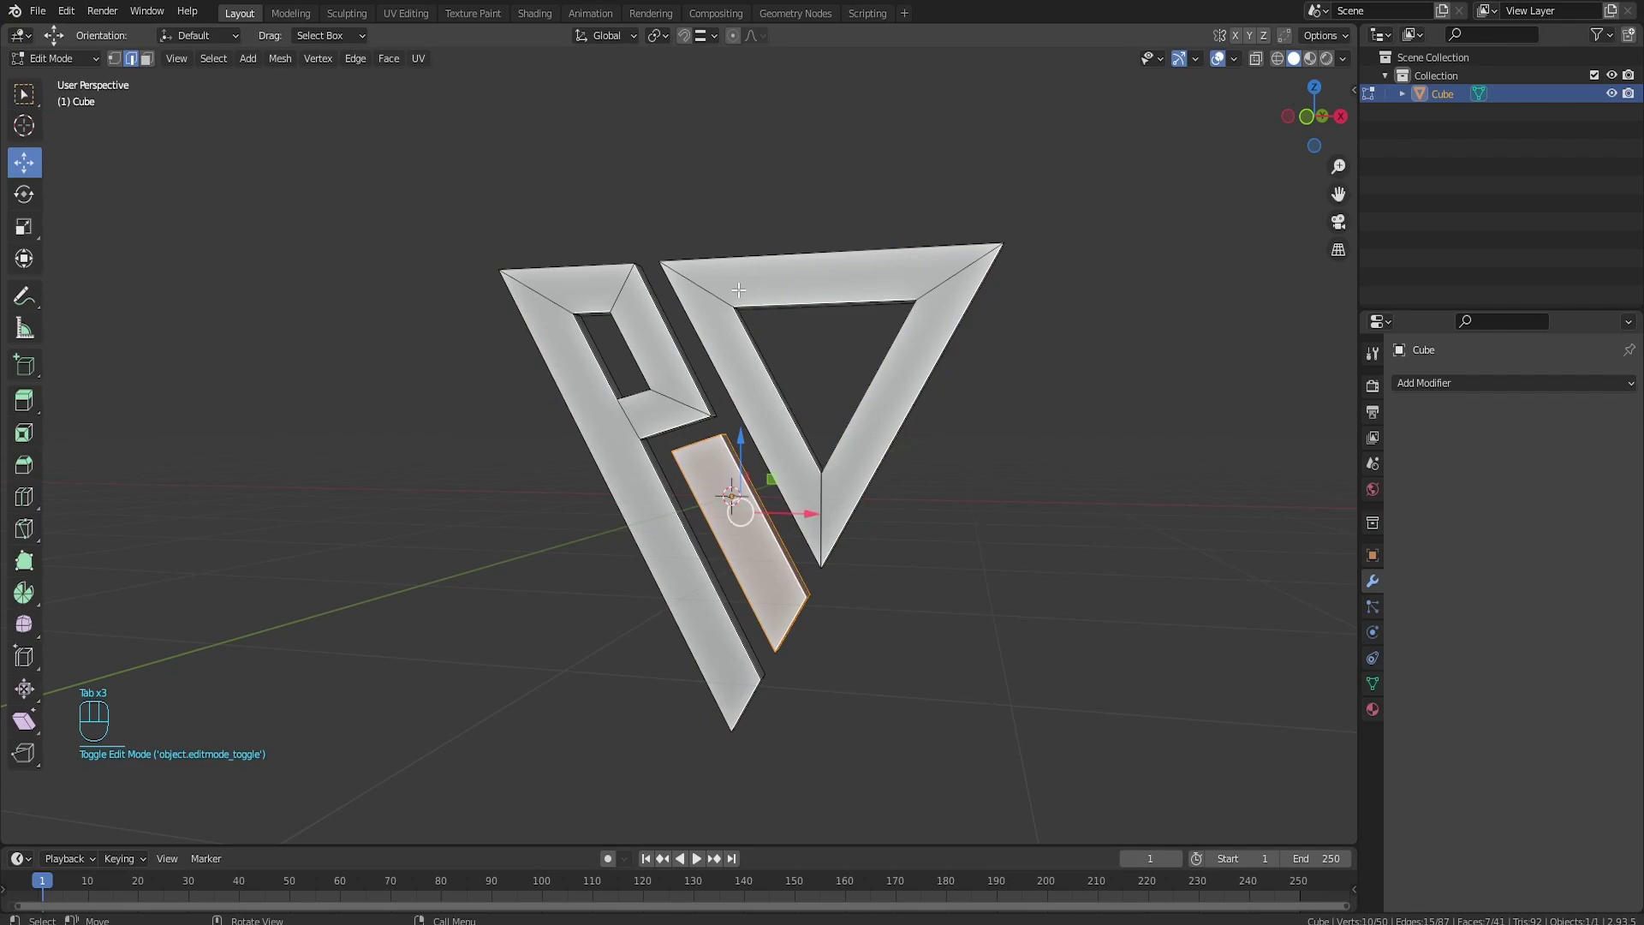
left_click(738, 291)
key("l")
key("p")
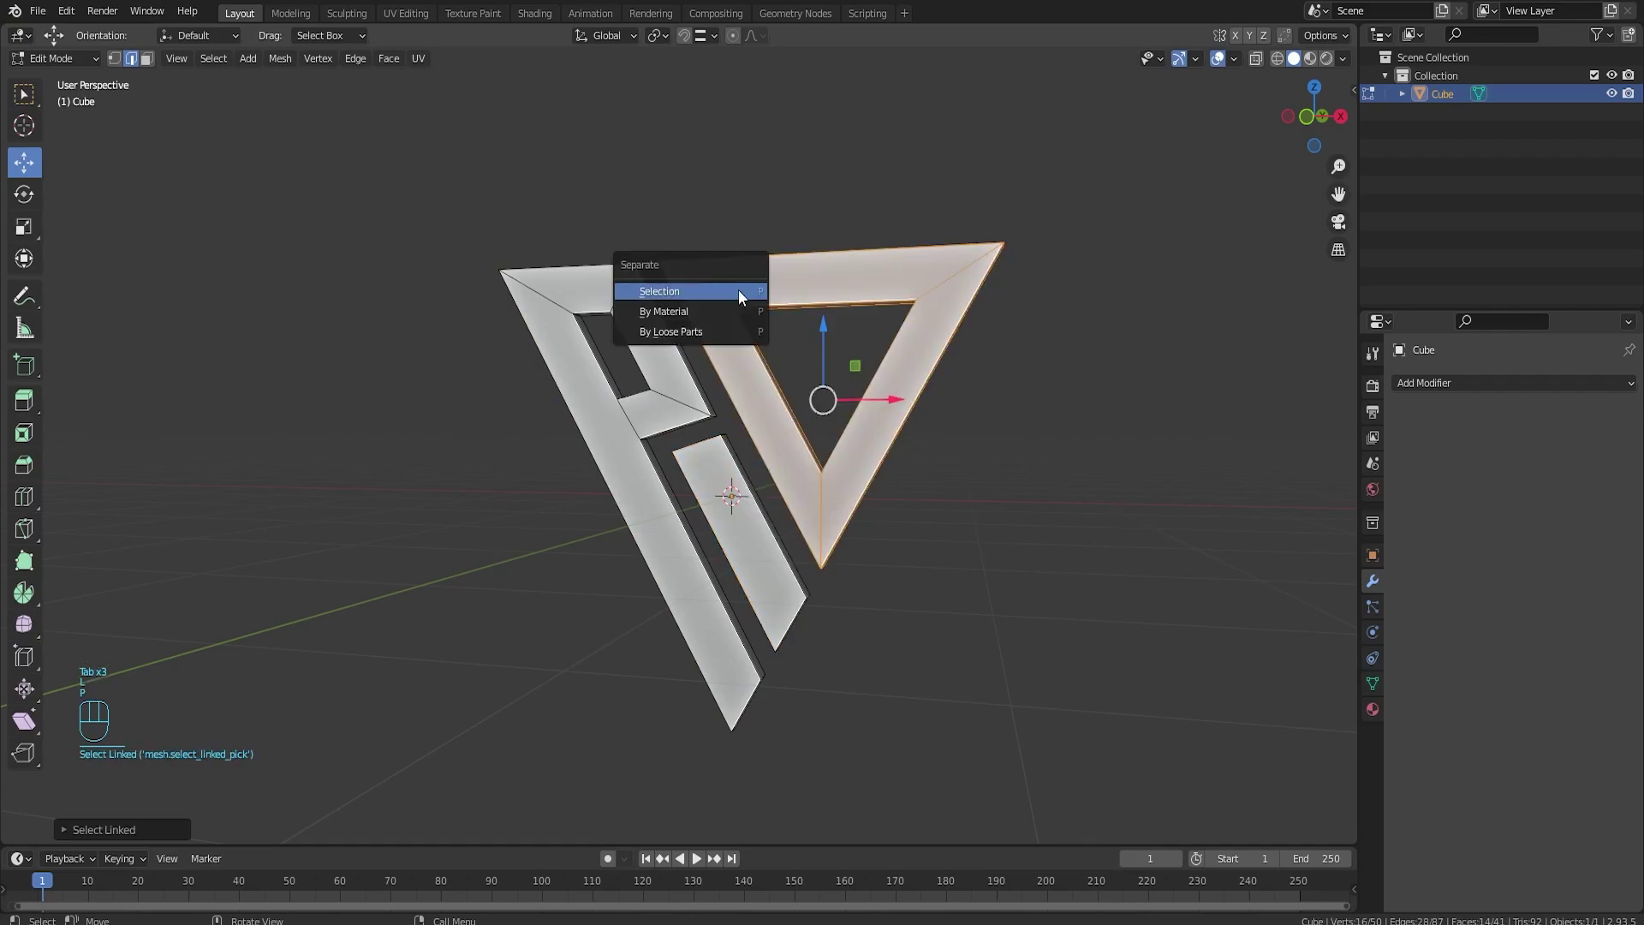
left_click(738, 289)
Step: Select the P's linked geometry and separate it into its own object
key("l")
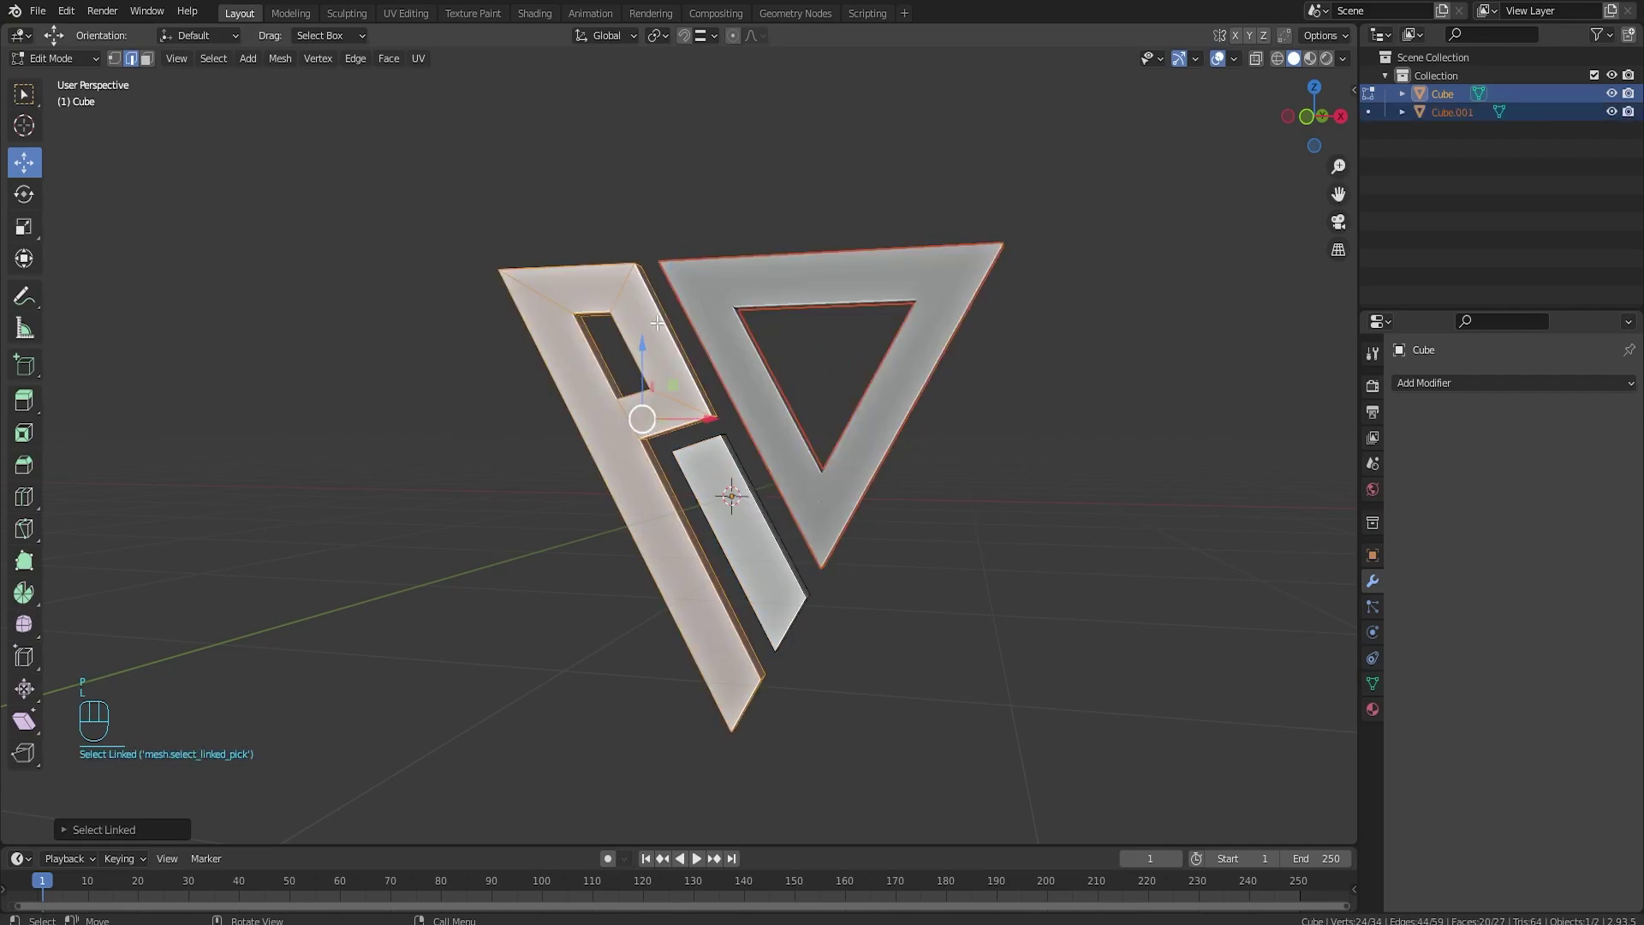
key("p")
left_click(657, 323)
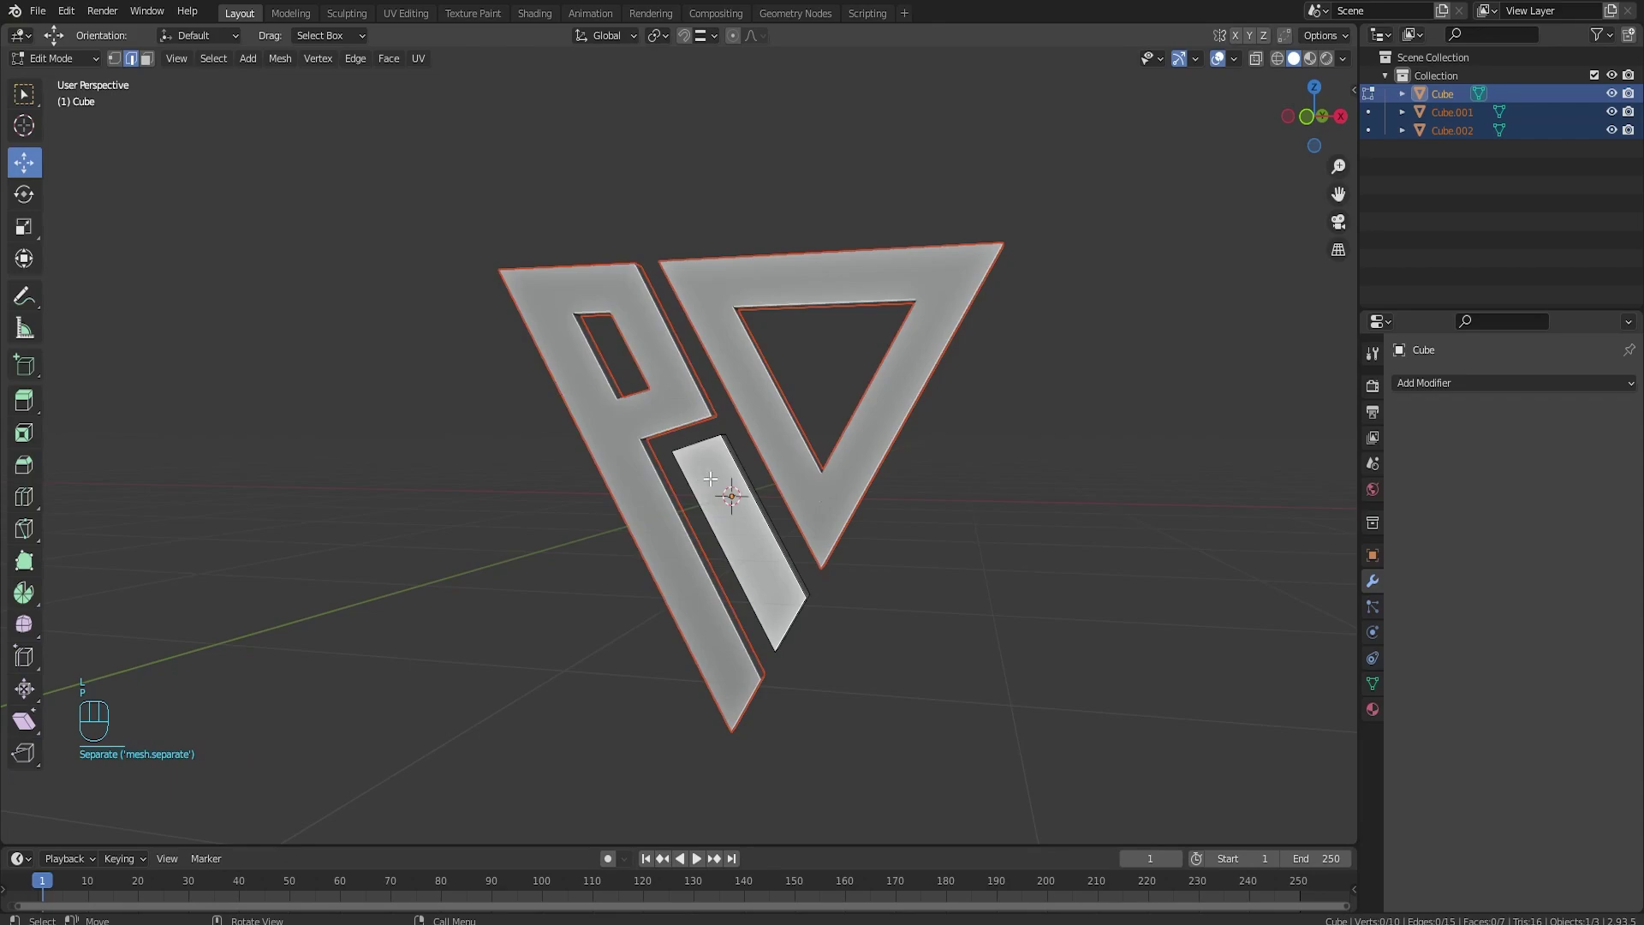
Step: Separate the slanted bar's linked geometry into its own object and return to Object Mode
key("l")
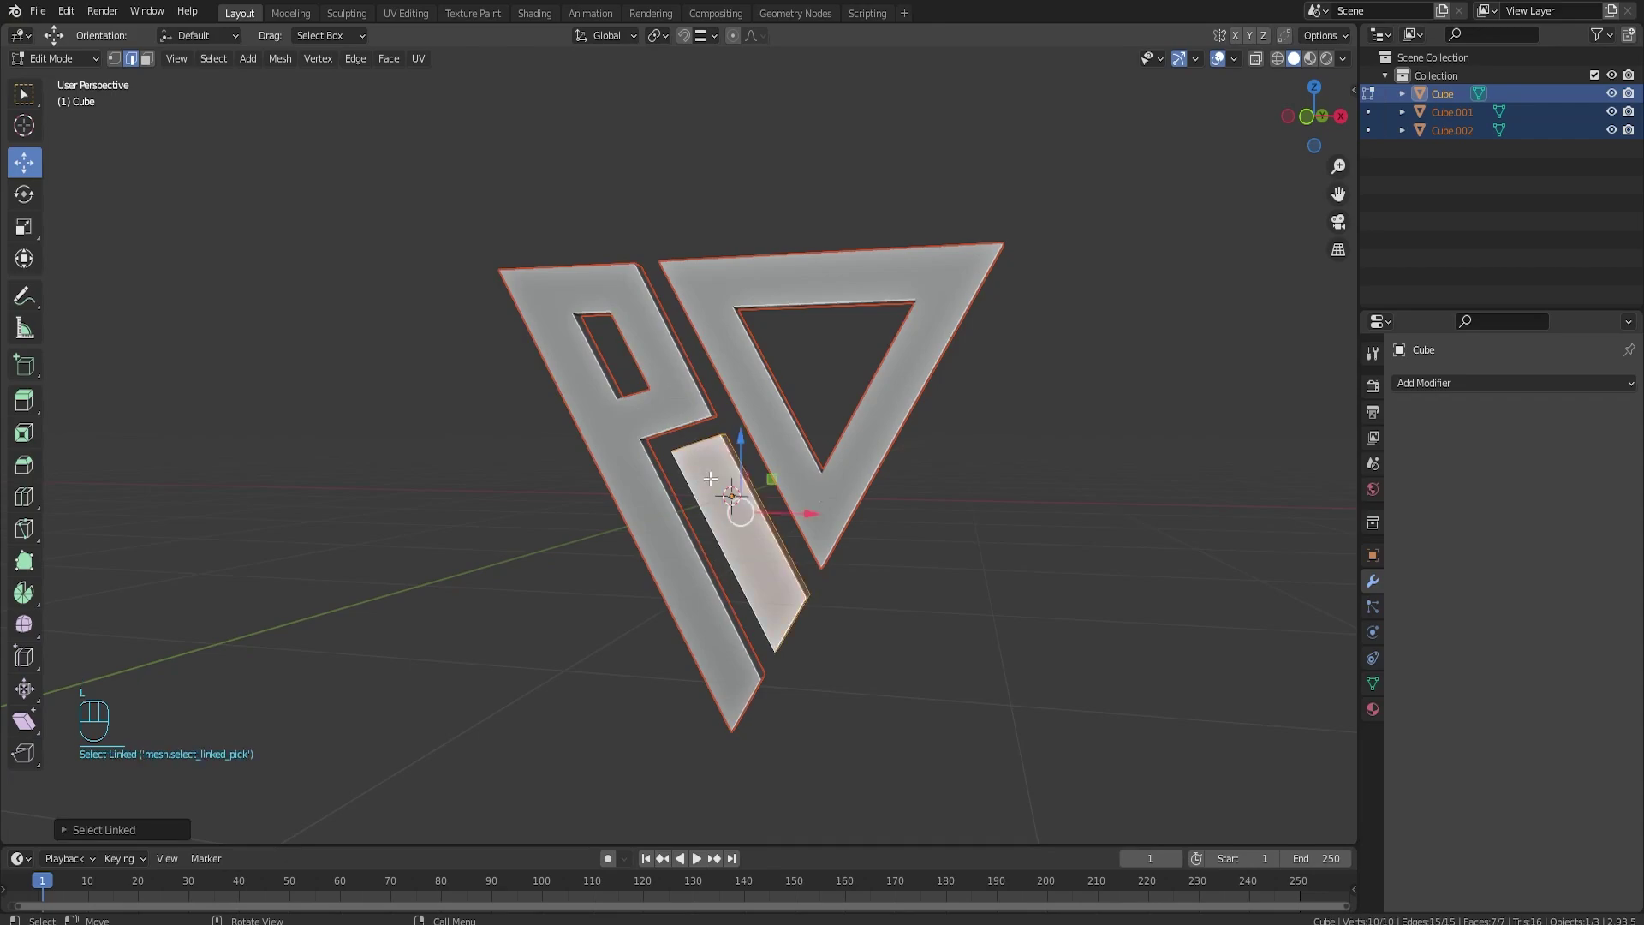
key("p")
left_click(711, 478)
key("Tab")
Step: Select the three separated logo parts and export them to the Desktop as Logo.fbx, limited to selected objects
left_click(651, 388)
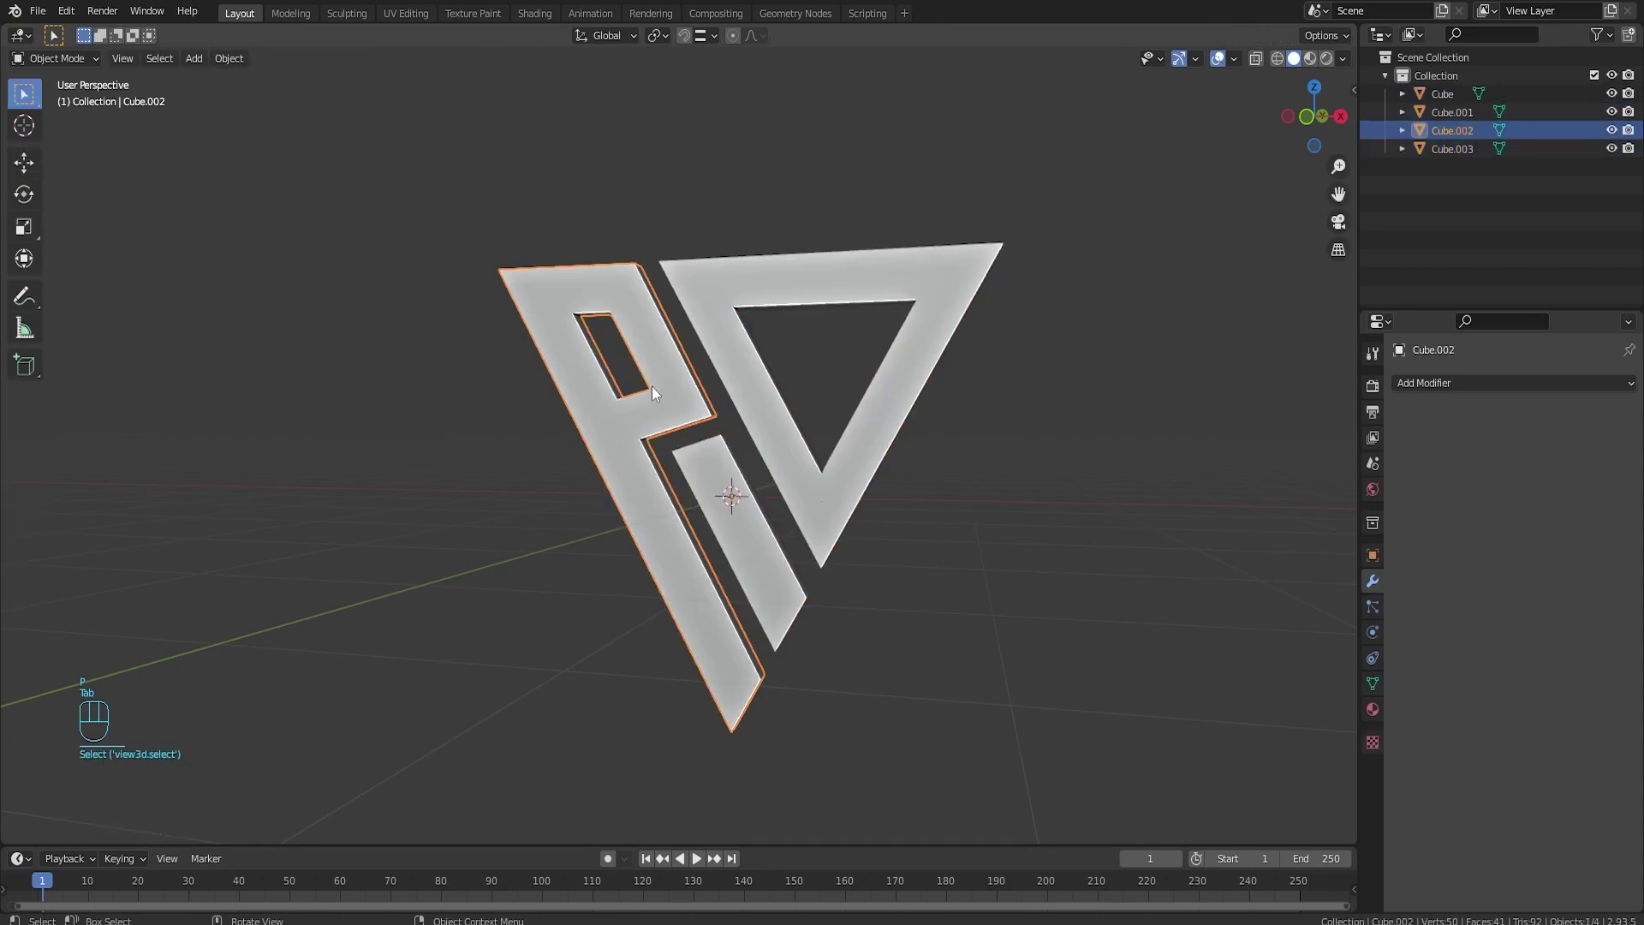
left_click(719, 469)
left_click(778, 446)
scroll(733, 440, "down", 2)
left_click_drag(514, 152, 951, 732)
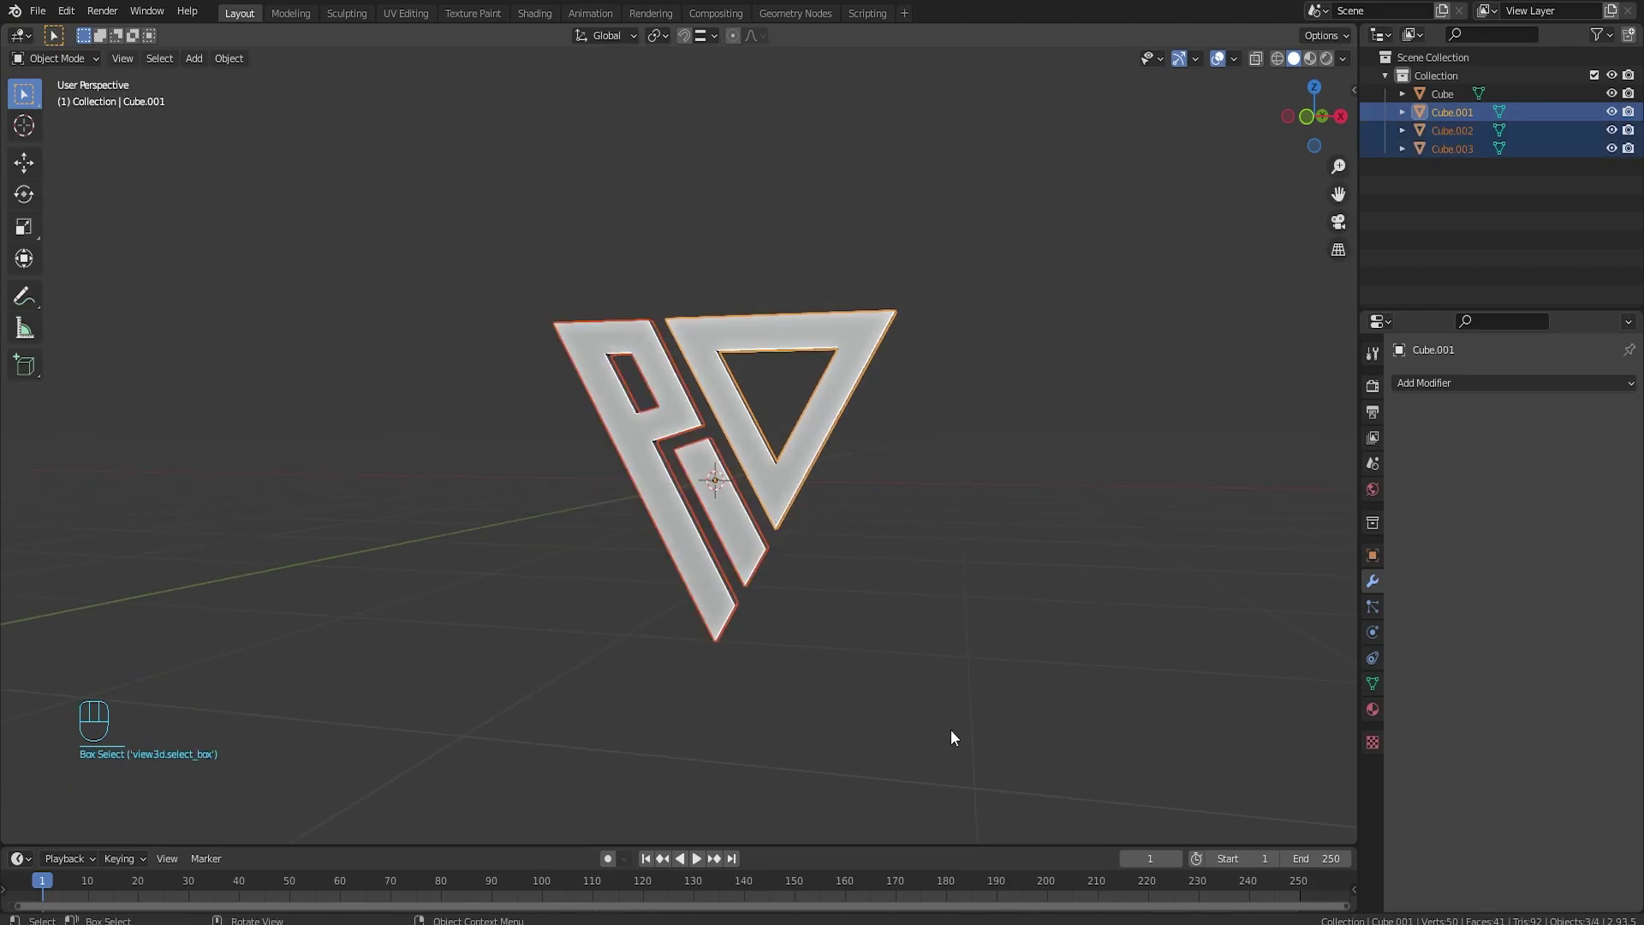
left_click(38, 12)
mouse_move(86, 264)
left_click(242, 419)
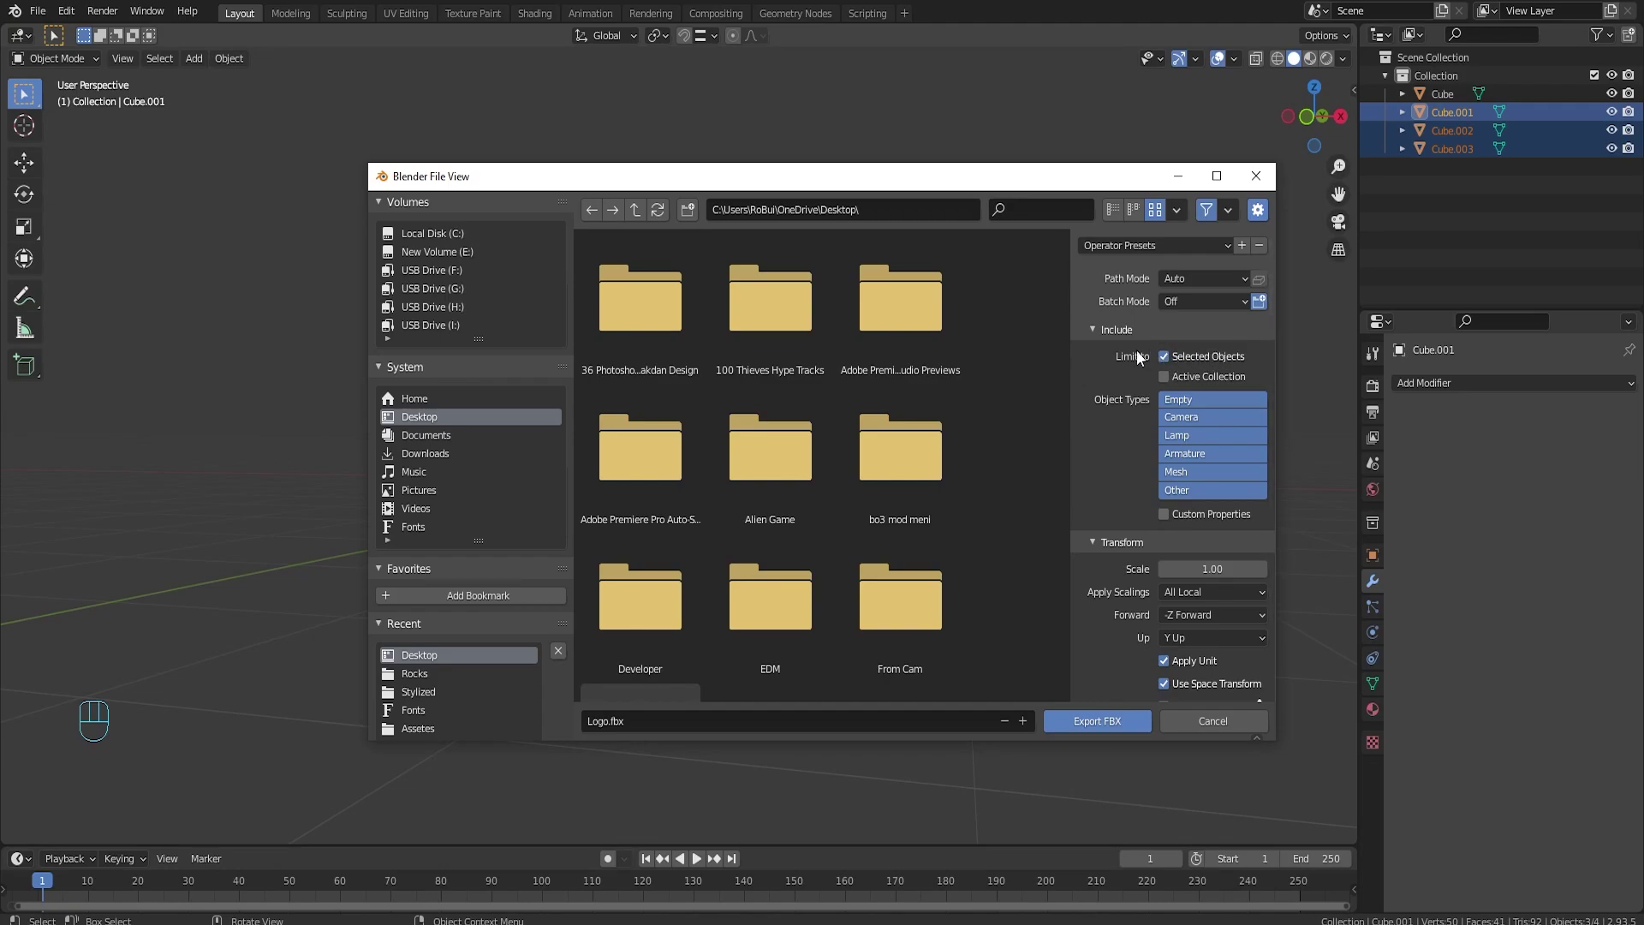
left_click(1089, 724)
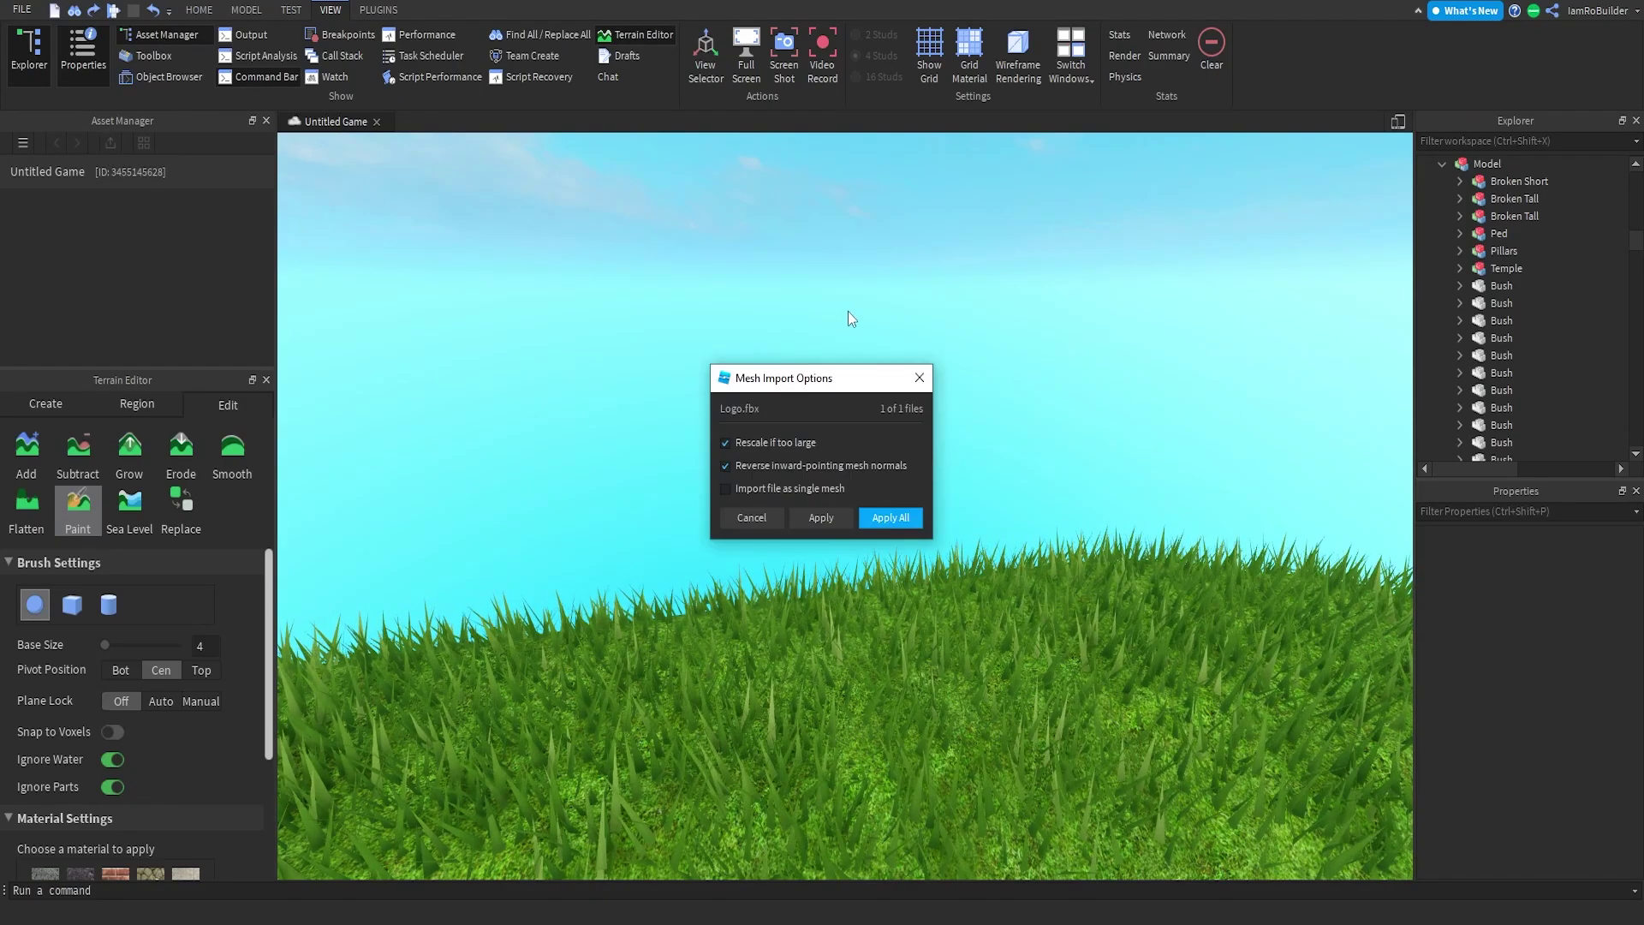
Step: In Roblox Studio, import Logo.fbx as separate meshes and insert Logo_Cube.001, Logo_Cube.002 and Logo_Cube.003 with their locations
left_click(890, 518)
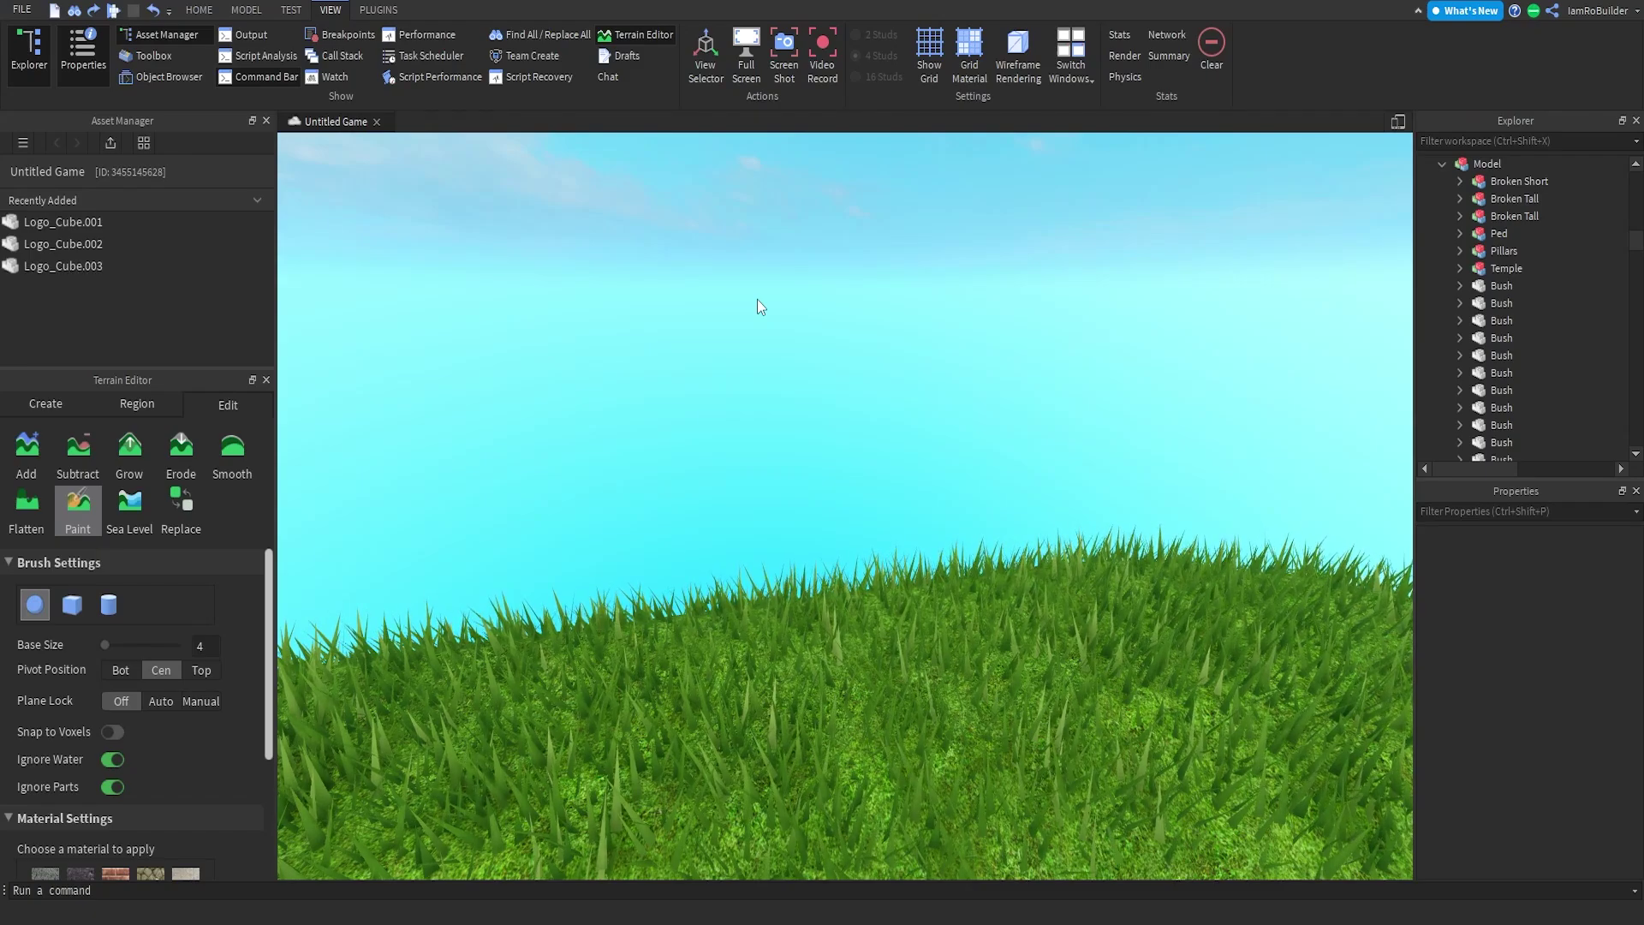
left_click(107, 269)
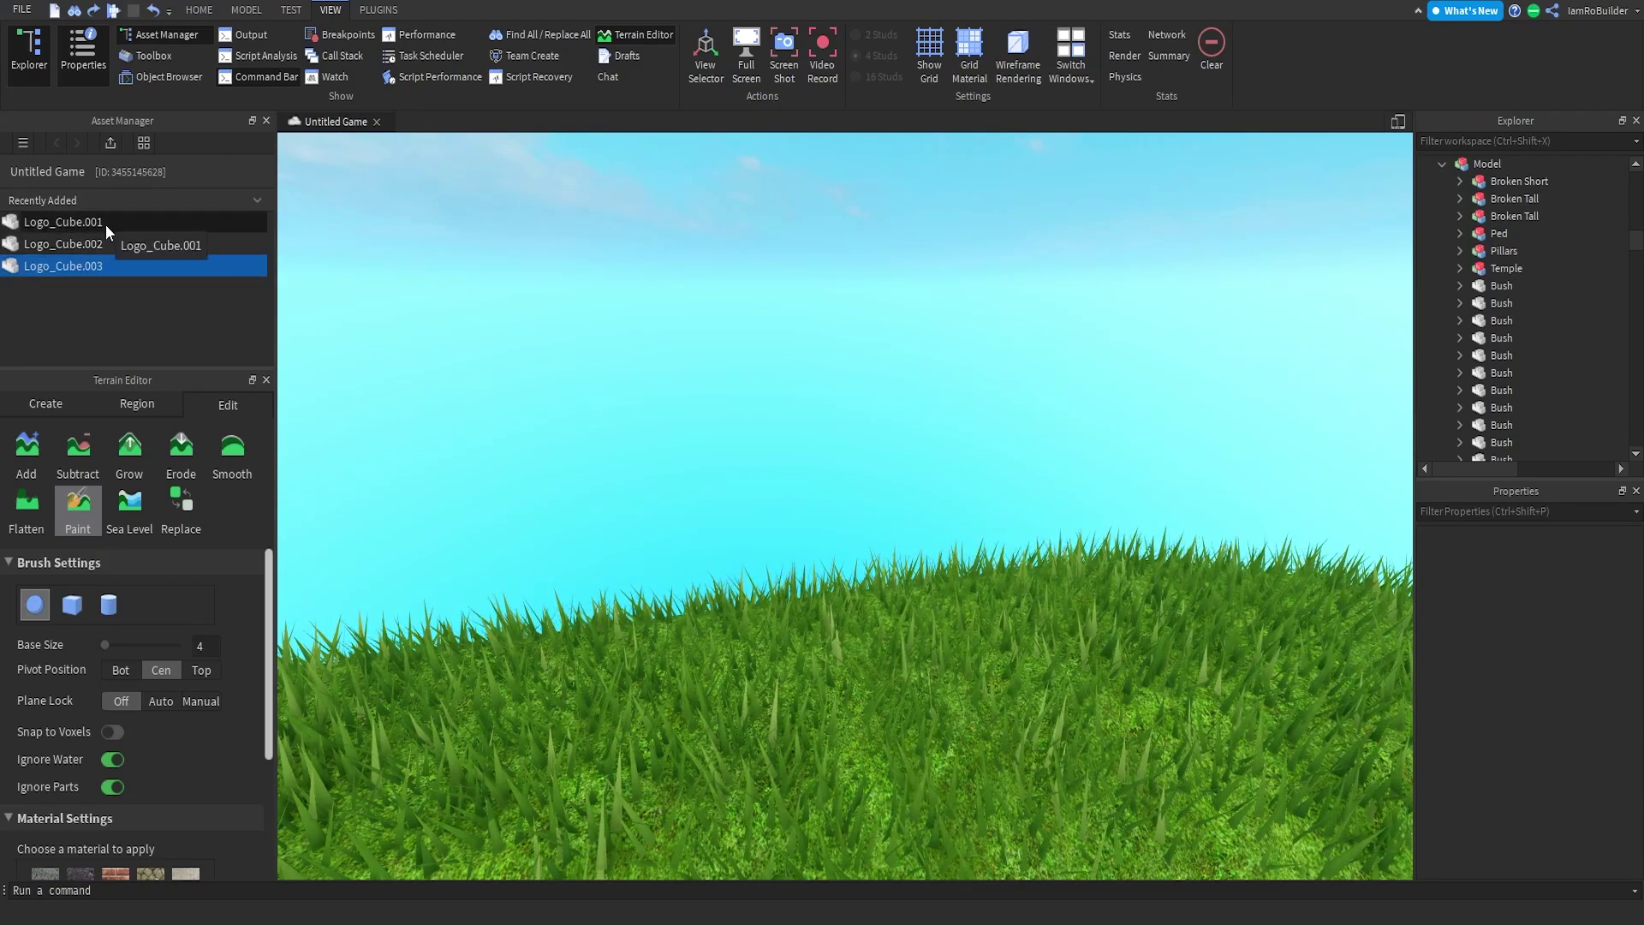
left_click(105, 224, "shift")
right_click(106, 224)
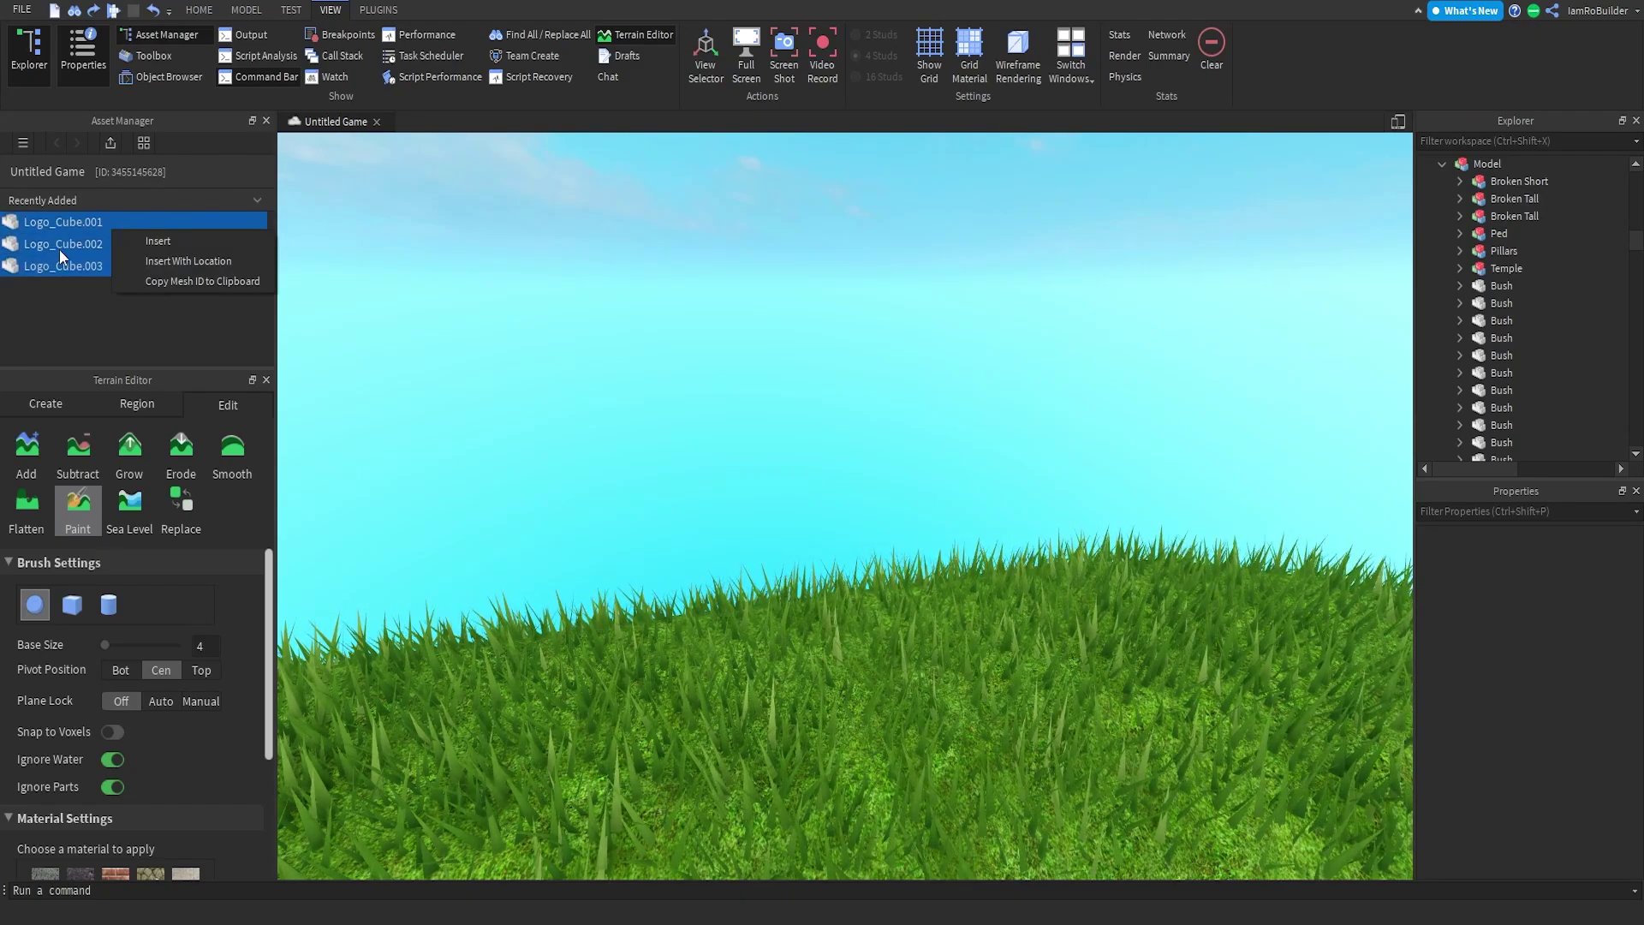
left_click(59, 250)
left_click(85, 260, "shift")
right_click(79, 252)
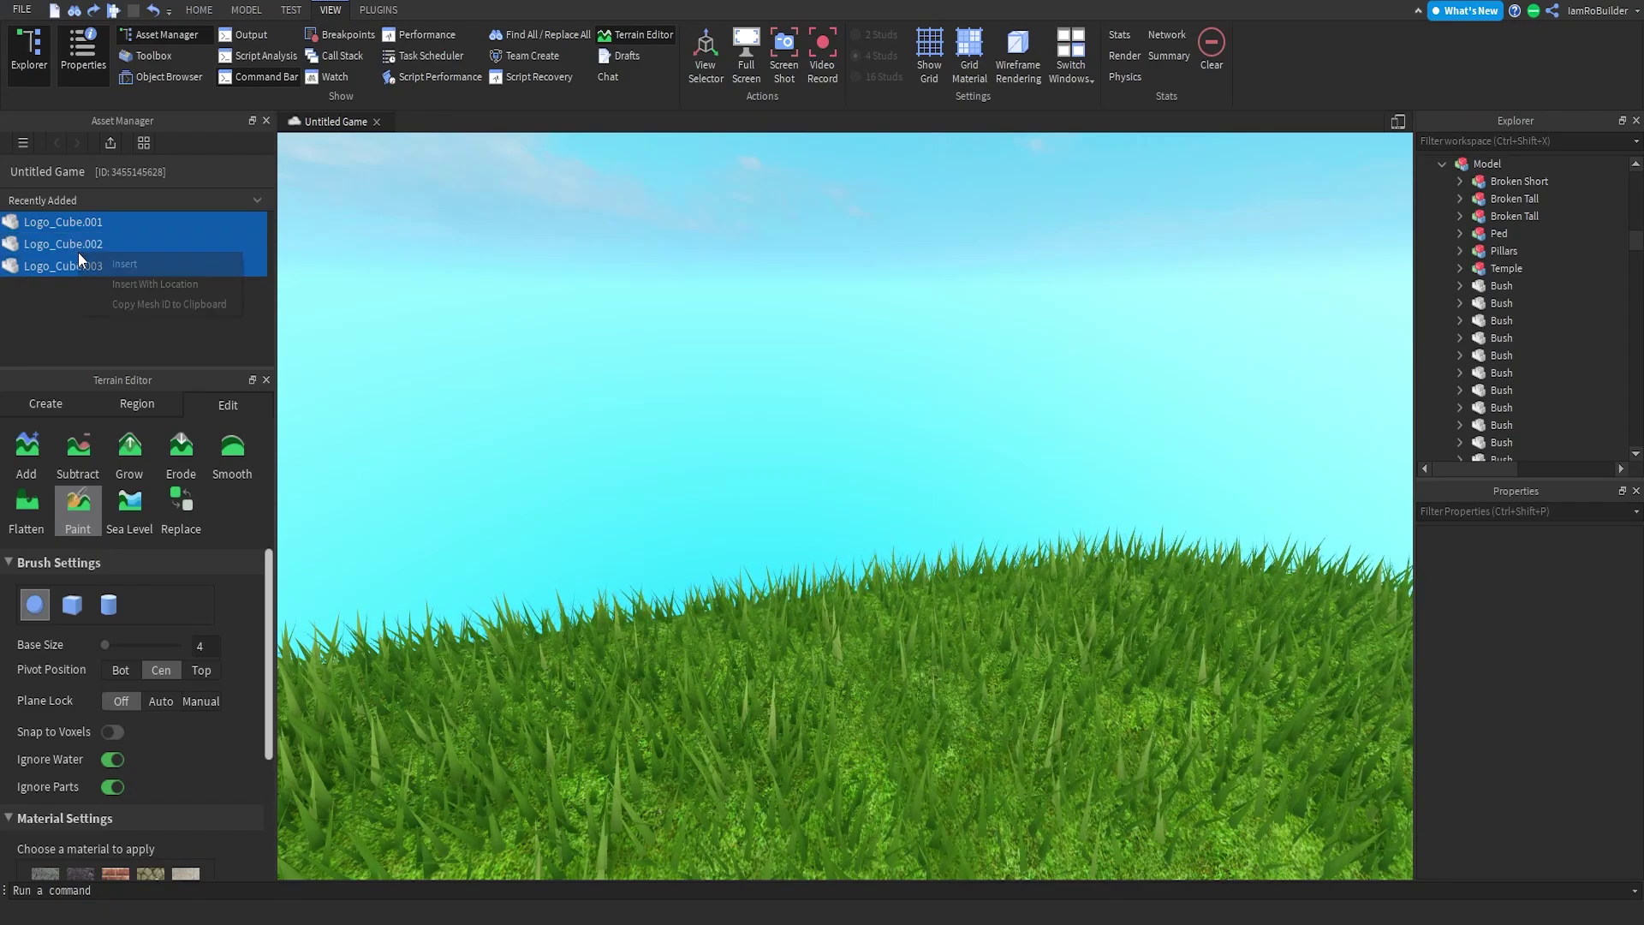
left_click(142, 280)
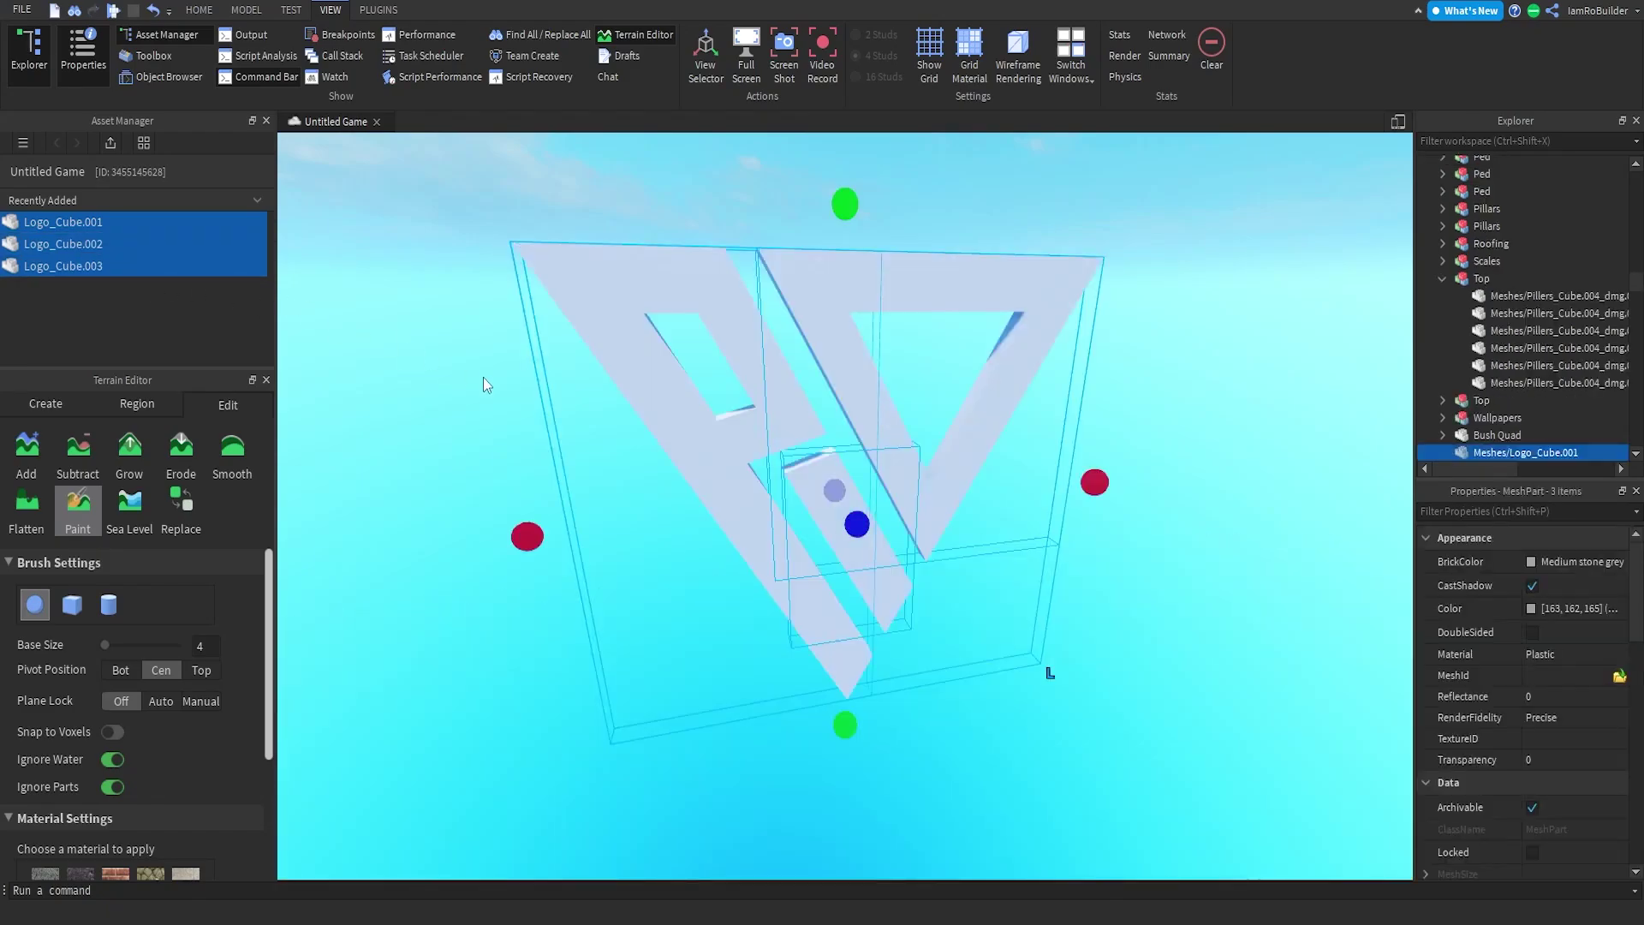
Step: Select the three inserted logo meshes in the scene and group them into one model
left_click(1062, 373)
right_click_drag(1062, 374, 1065, 363)
scroll(942, 321, "down", 3)
scroll(786, 265, "up", 2)
left_click_drag(716, 182, 1092, 503)
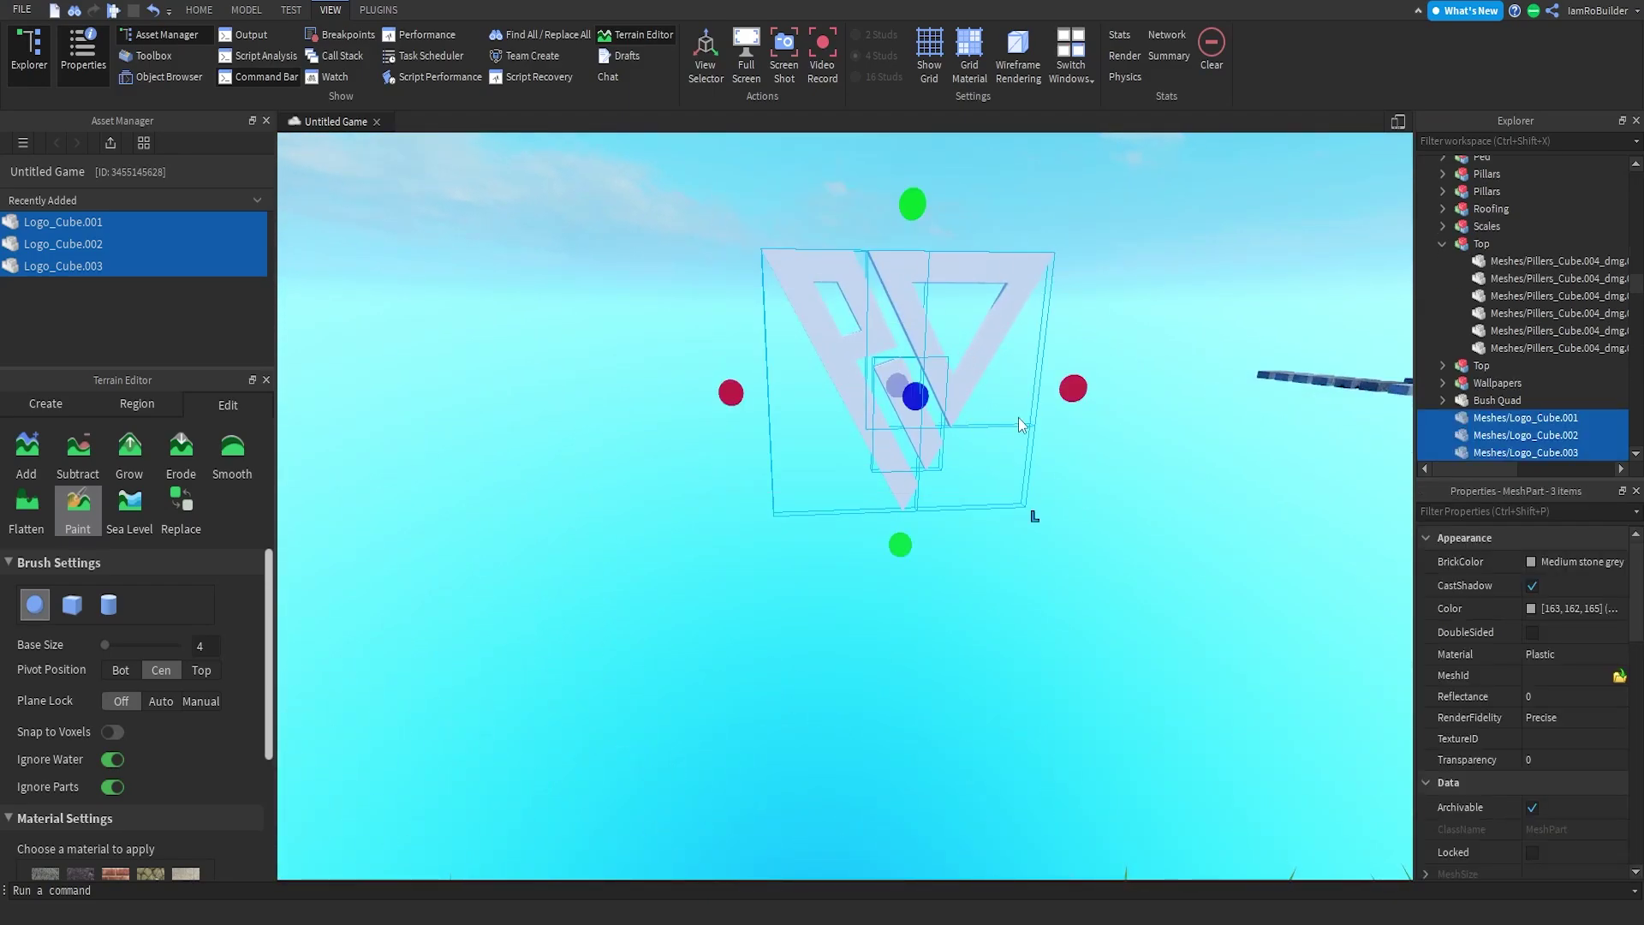
left_click(913, 346)
Step: Check that the logo's parts can be selected individually inside the model, and clear the selection
right_click_drag(996, 267, 1010, 262)
key("w")
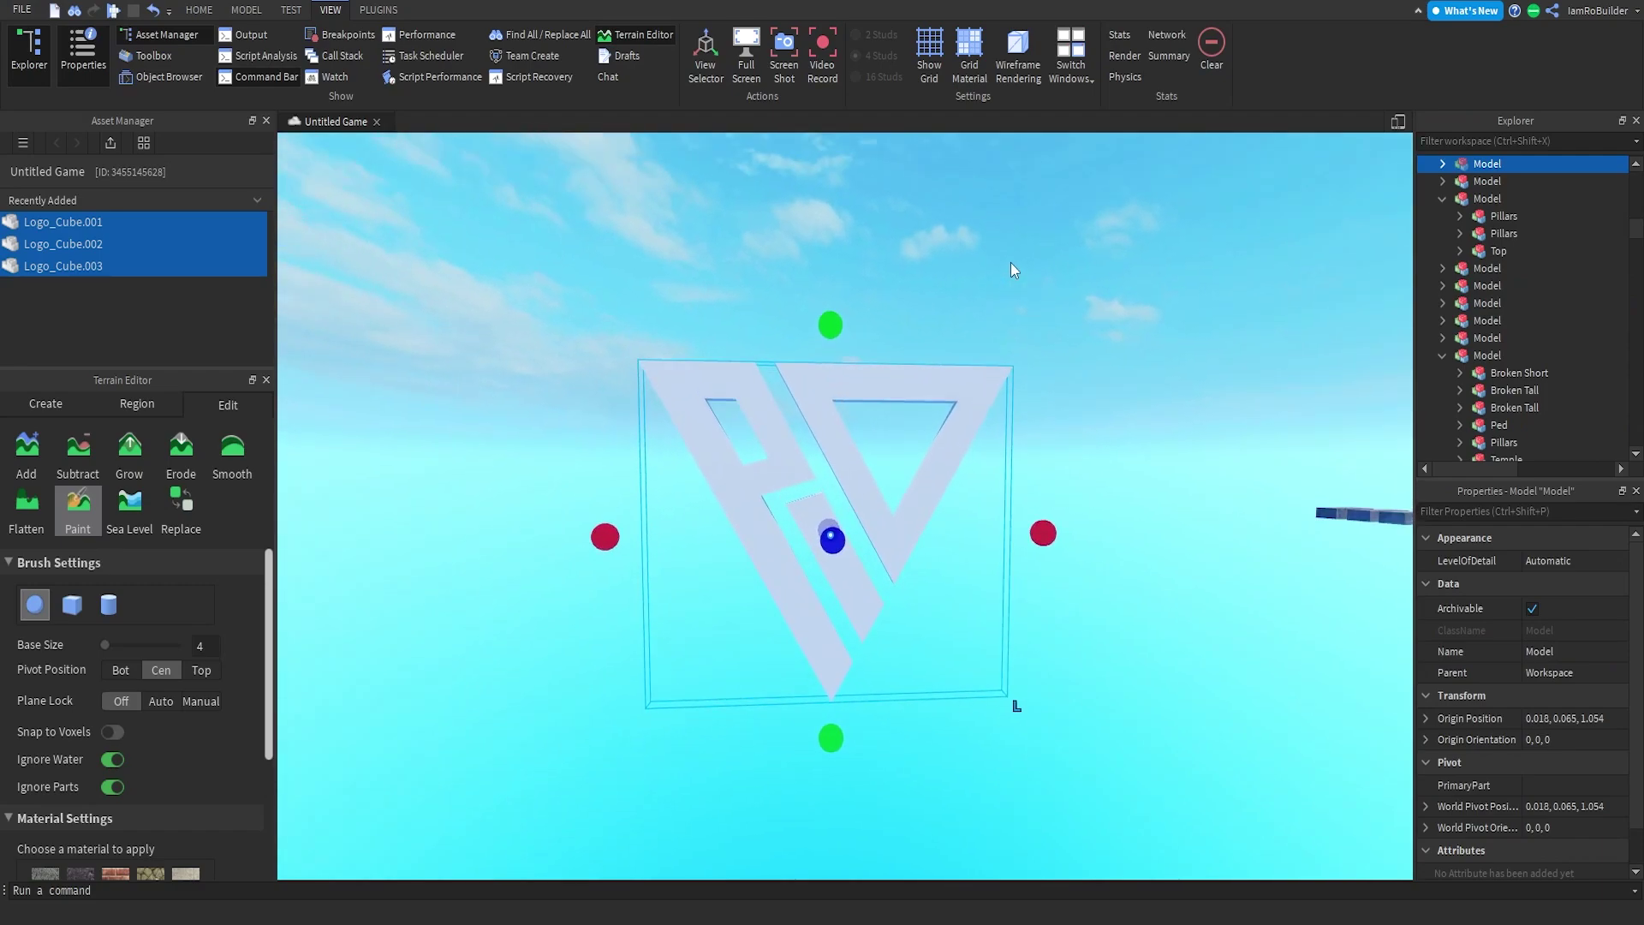
key("a")
left_click(901, 386, "alt")
left_click(805, 376)
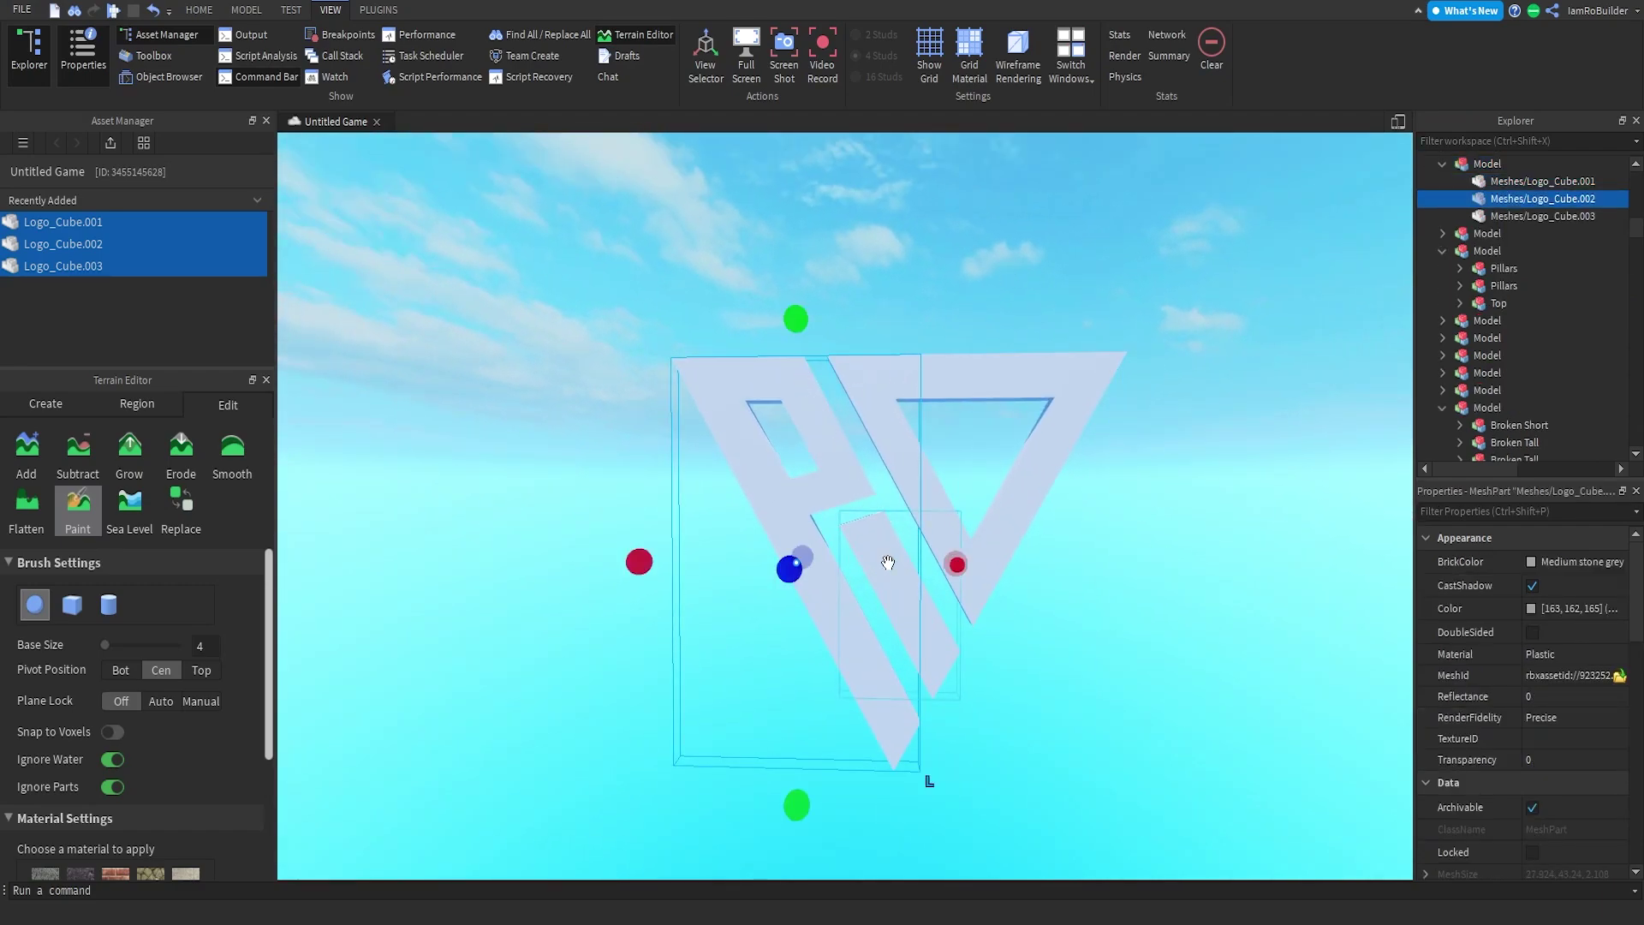
left_click(891, 558)
left_click(1064, 557)
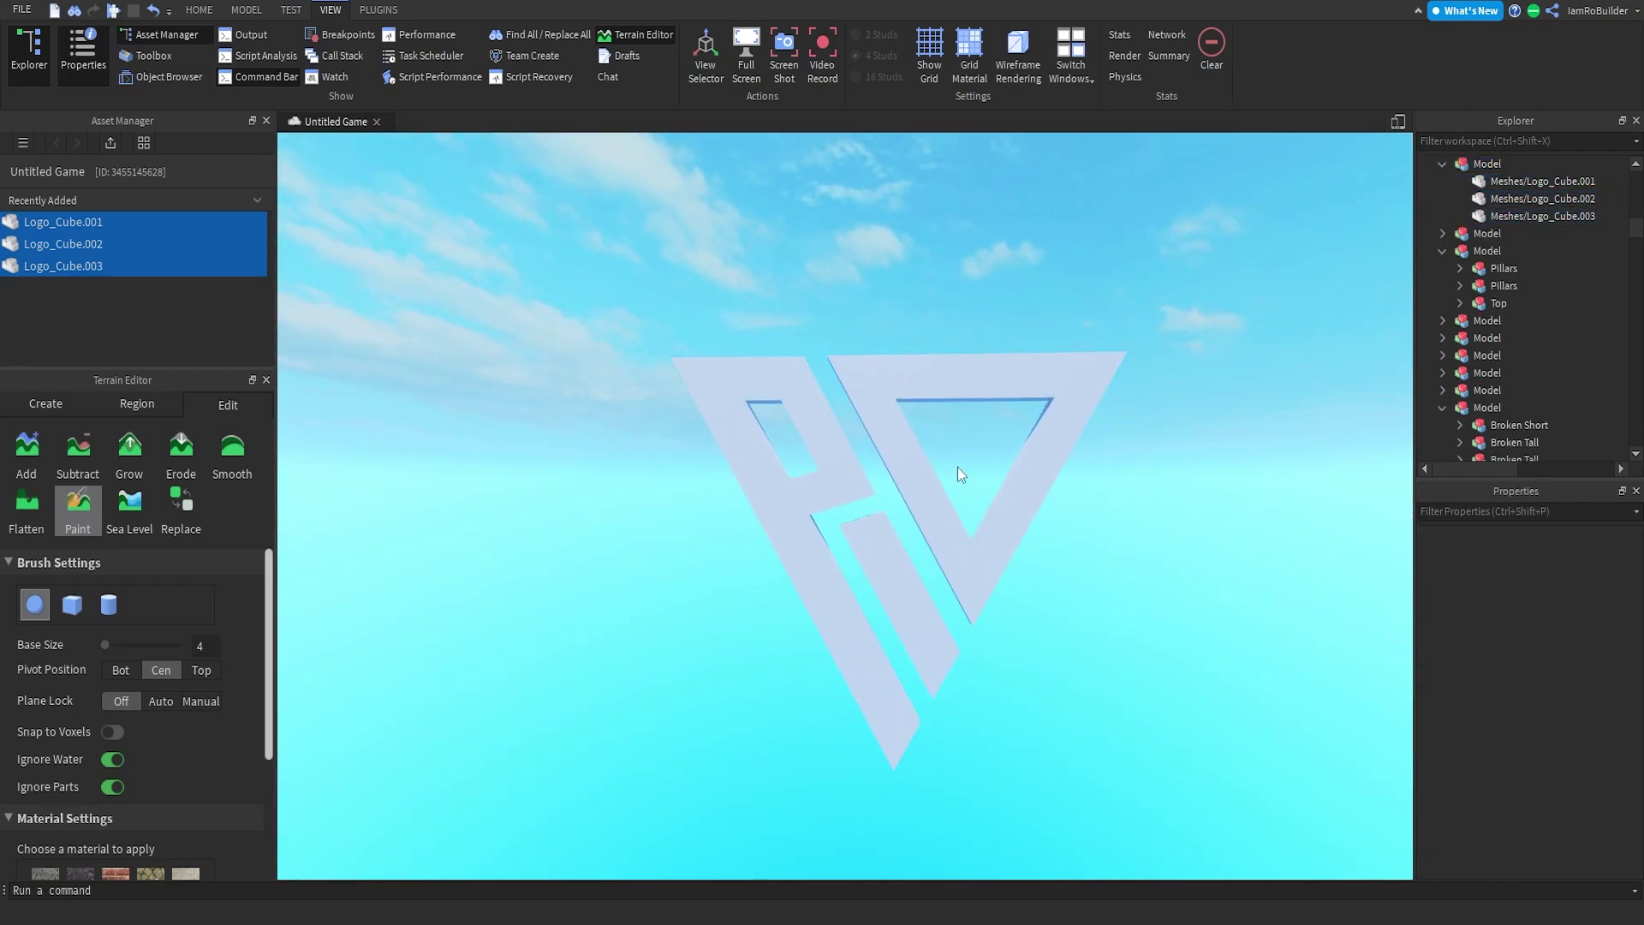